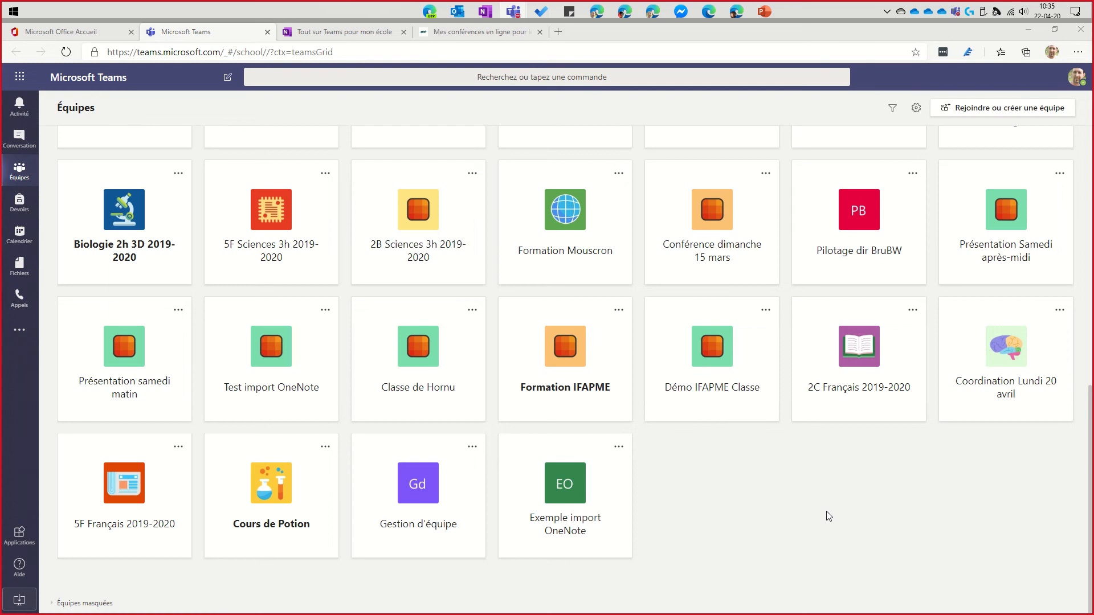
- Open the assignments (Devoirs) of the 2C Français 2019-2020 team
{"action": "scroll", "coordinate": [825, 515], "scroll_direction": "up", "scroll_amount": 10}
{"action": "scroll", "coordinate": [827, 516], "scroll_direction": "down", "scroll_amount": 10}
{"action": "left_click", "coordinate": [857, 361]}
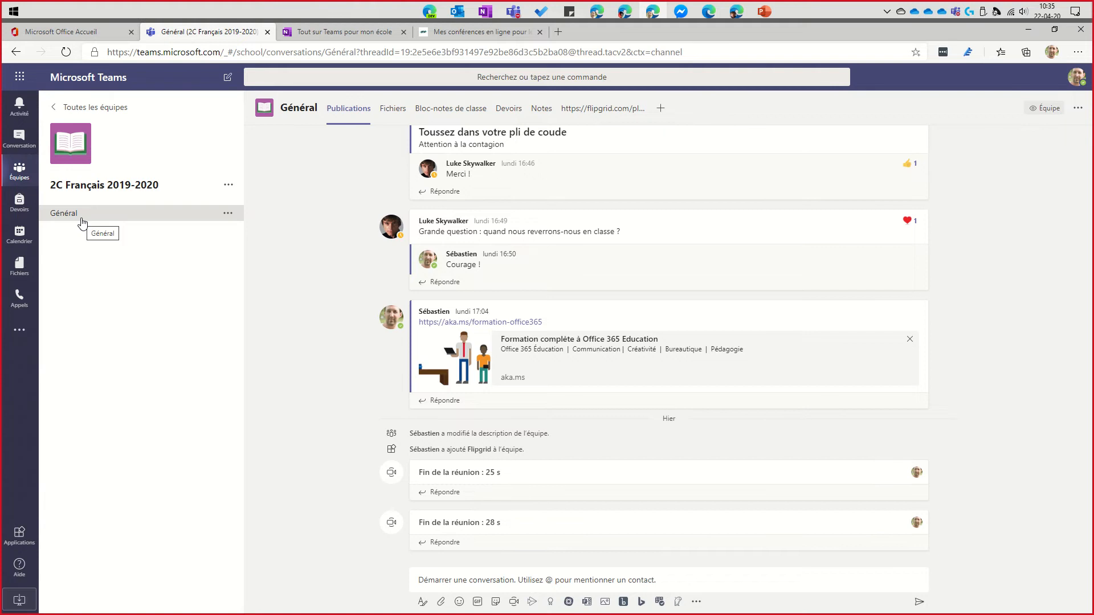
{"action": "left_click", "coordinate": [508, 113]}
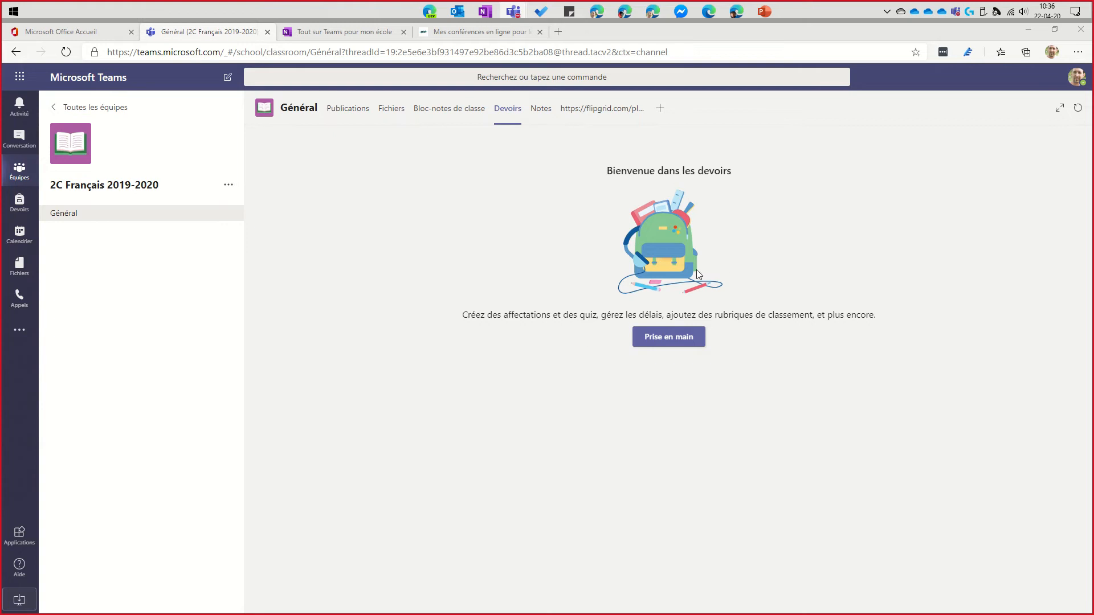
- Get started with assignments and create a new blank assignment of the Affectation type
{"action": "left_click", "coordinate": [663, 345]}
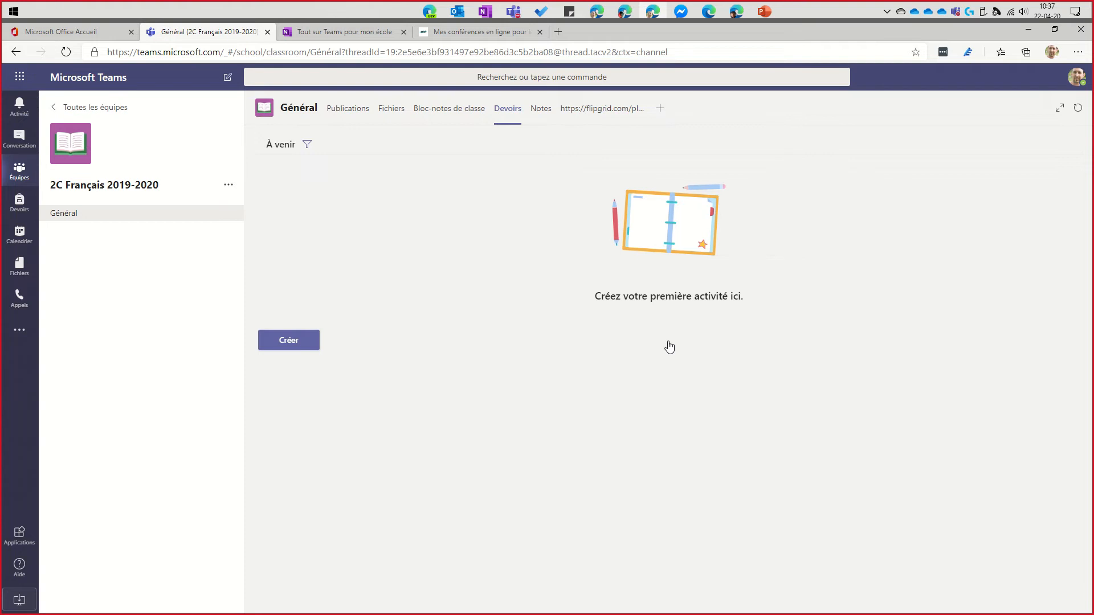
{"action": "left_click", "coordinate": [291, 349]}
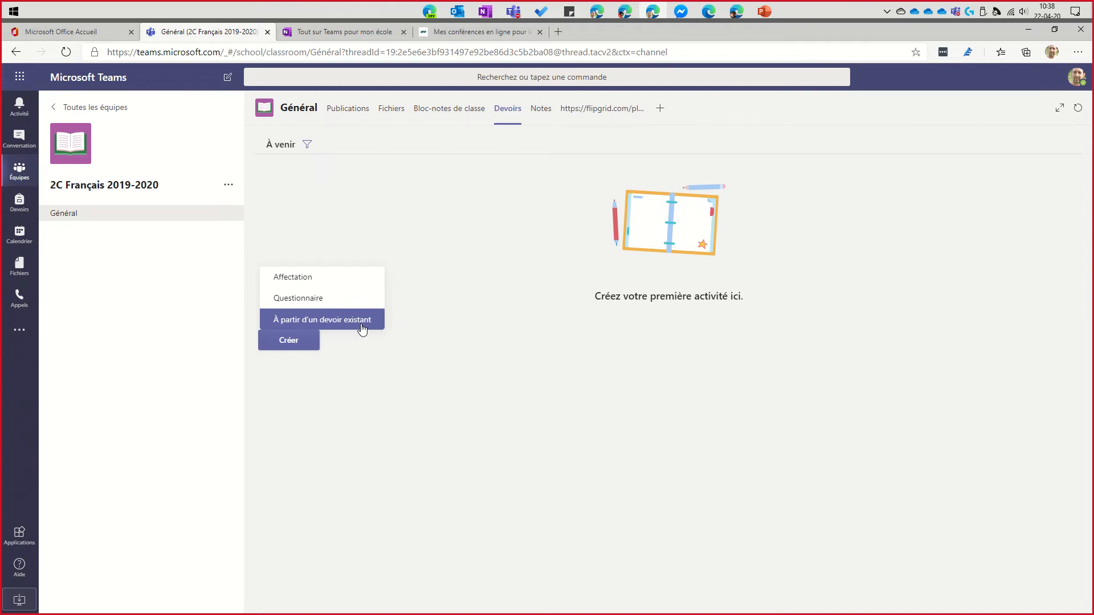
{"action": "left_click", "coordinate": [300, 277]}
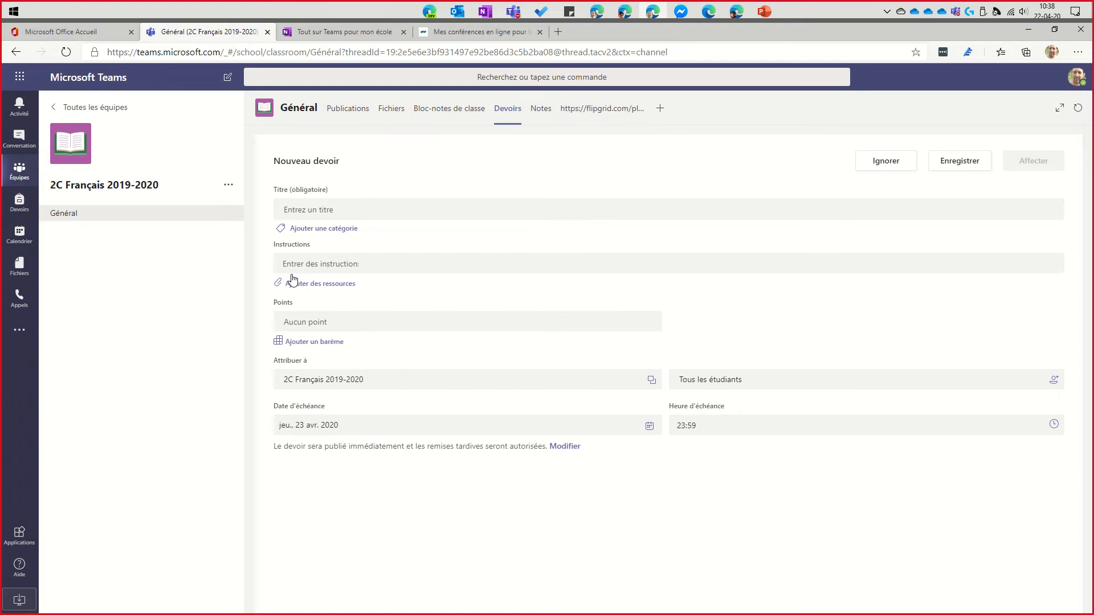
- Title the new assignment "Devoir de rédaction n°1"
{"action": "left_click", "coordinate": [317, 210]}
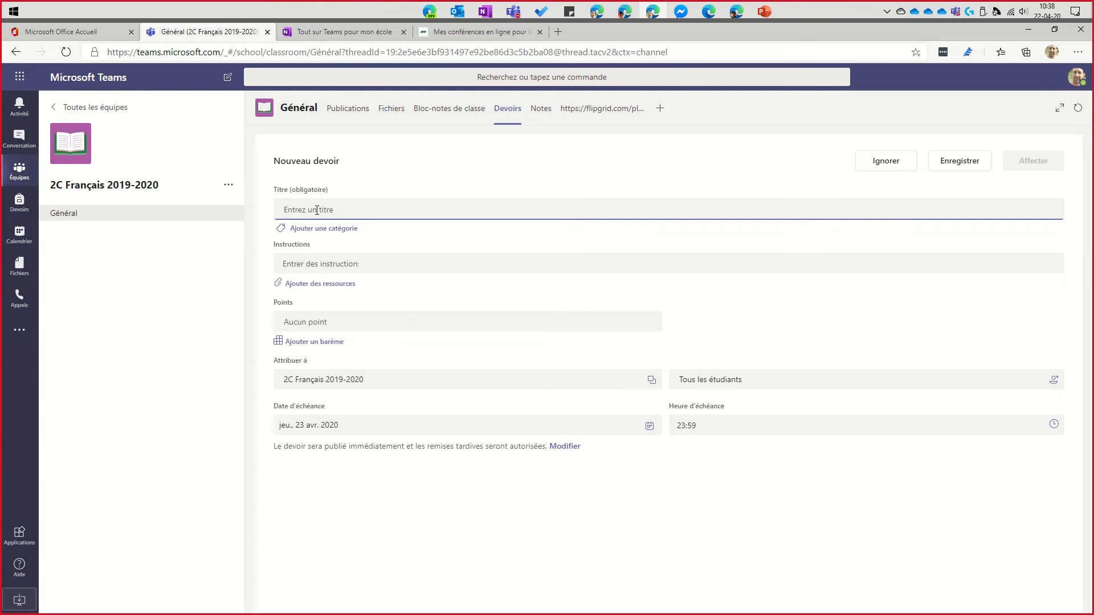
{"action": "type", "text": "D"}
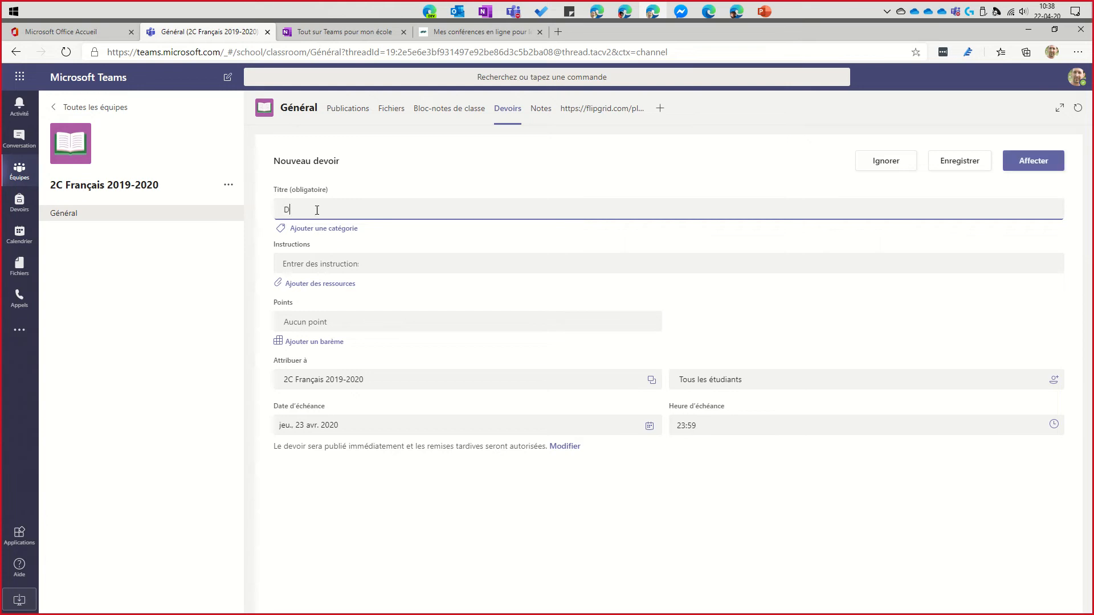
{"action": "type", "text": "evoir rédaction"}
{"action": "left_click", "coordinate": [307, 209]}
{"action": "type", "text": "d"}
{"action": "type", "text": "n"}
{"action": "type", "text": "°1"}
{"action": "left_click", "coordinate": [394, 237]}
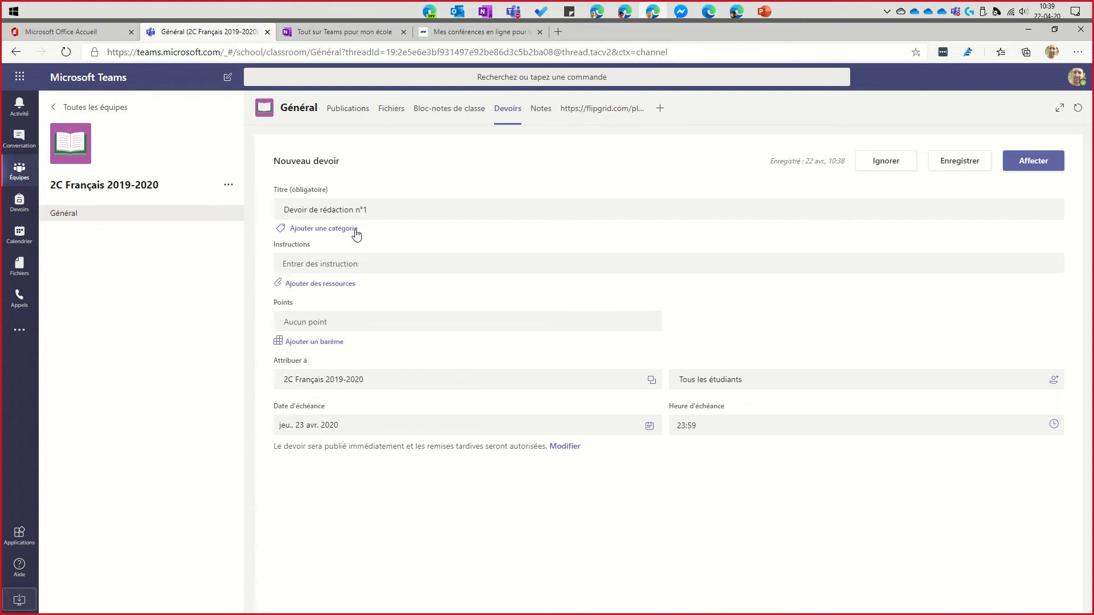
- Add the category "Rédaction" to the assignment
{"action": "left_click", "coordinate": [324, 230]}
{"action": "type", "text": "Re"}
{"action": "type", "text": "daction"}
{"action": "key", "text": "Return"}
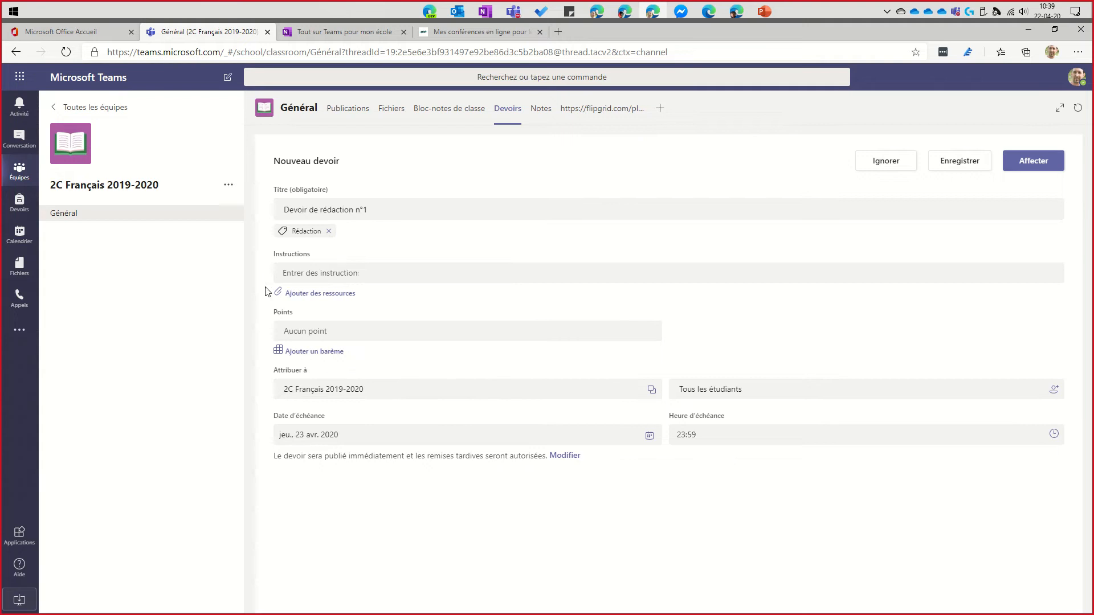
- Enter the instructions "Tu dois réaliser une rédaction de synthèse sur base d'une page Internet que je souhaite que tu analyses."
{"action": "left_click", "coordinate": [282, 273]}
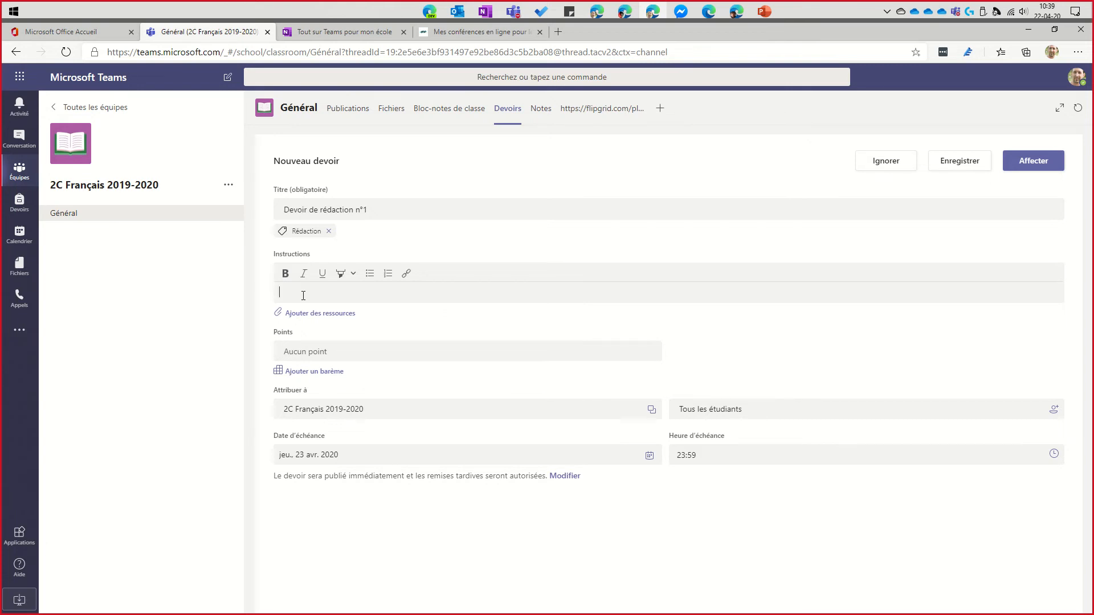
{"action": "type", "text": "Tu dois réaliser"}
{"action": "key", "text": "BackSpace"}
{"action": "key", "text": "BackSpace"}
{"action": "key", "text": "BackSpace"}
{"action": "type", "text": "ser une rédaction de "}
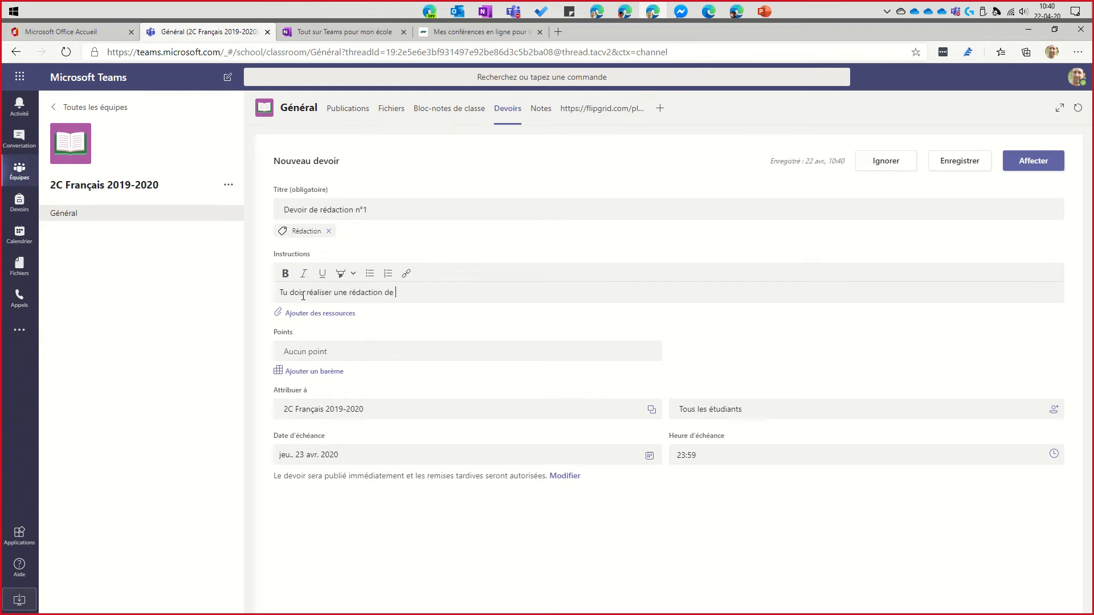
{"action": "type", "text": "synthèse sur base d'une page Internet que je souhai"}
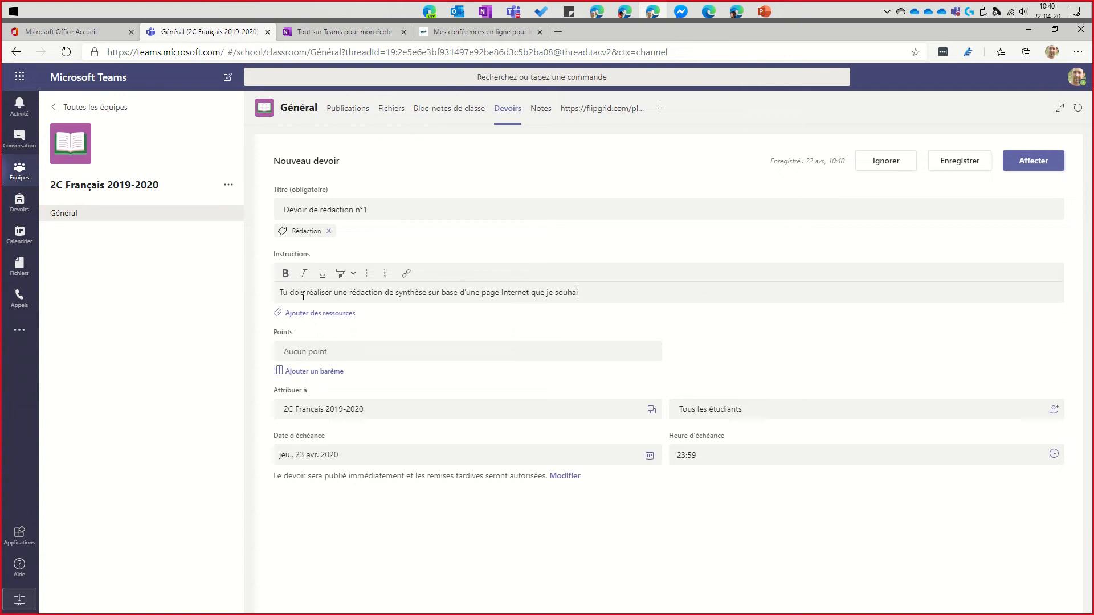
{"action": "type", "text": "te que tu analyses.b"}
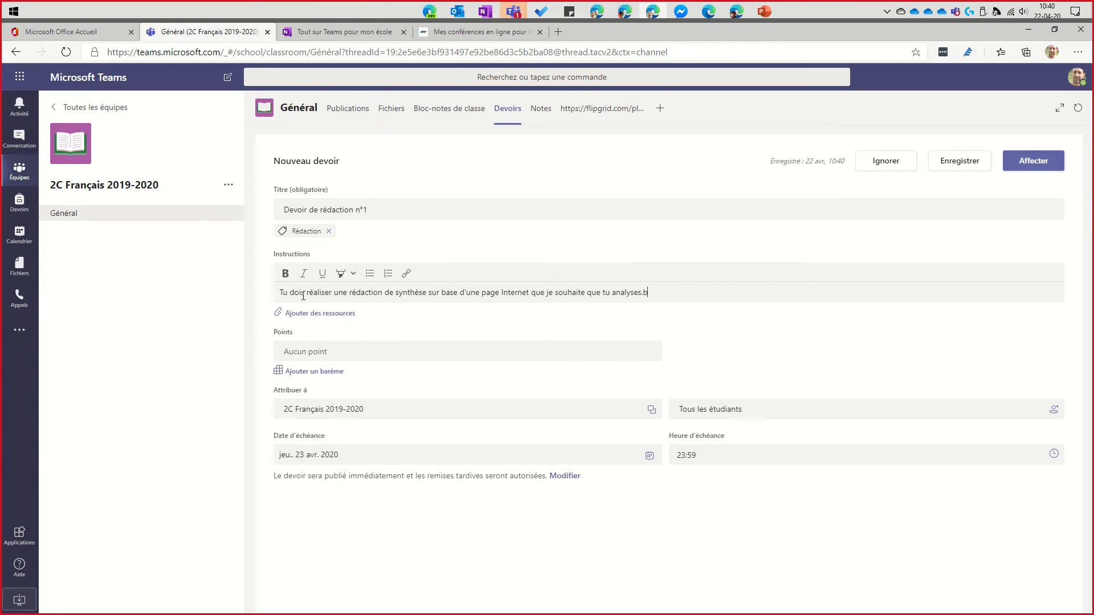
- Add a long run of blank lines below the instruction text and remove them again
{"action": "key", "text": "Return"}
{"action": "key", "text": "Return"}
{"action": "key", "text": "Return"}
{"action": "key", "text": "Return"}
{"action": "key", "text": "Return"}
{"action": "key", "text": "Return"}
{"action": "key", "text": "Return"}
{"action": "key", "text": "Return"}
{"action": "key", "text": "Return"}
{"action": "key", "text": "Return"}
{"action": "key", "text": "Return"}
{"action": "key", "text": "Return"}
{"action": "key", "text": "Return"}
{"action": "key", "text": "Return"}
{"action": "key", "text": "Return"}
{"action": "key", "text": "Return"}
{"action": "key", "text": "Return"}
{"action": "key", "text": "Return"}
{"action": "key", "text": "Return"}
{"action": "key", "text": "Return"}
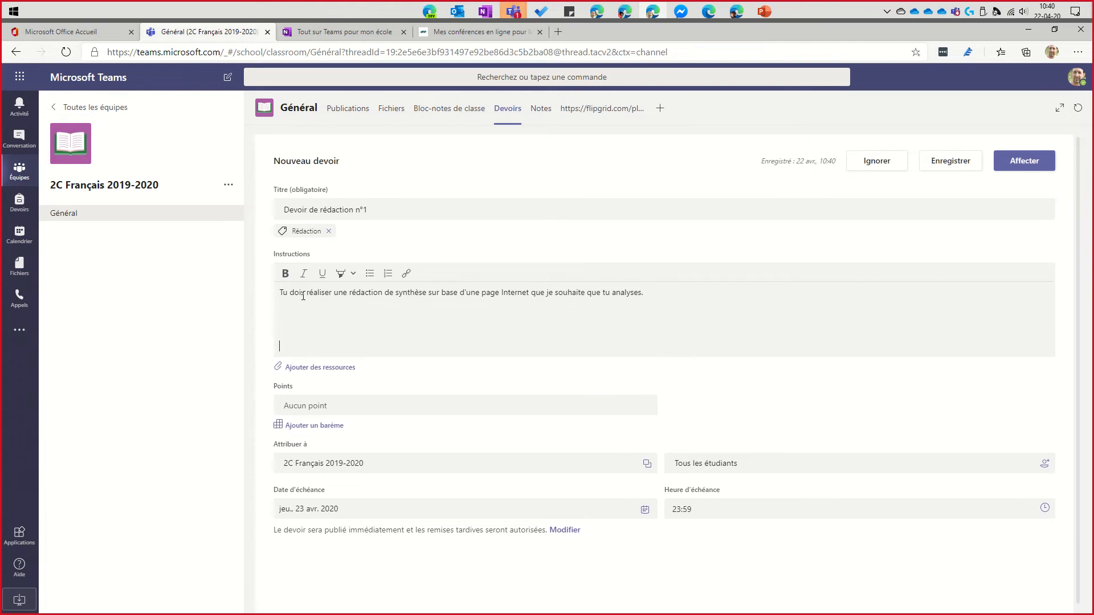
{"action": "key", "text": "Return"}
{"action": "key", "text": "Return"}
{"action": "key", "text": "Return"}
{"action": "key", "text": "BackSpace"}
{"action": "key", "text": "BackSpace"}
{"action": "key", "text": "BackSpace"}
{"action": "key", "text": "BackSpace"}
{"action": "key", "text": "BackSpace"}
{"action": "key", "text": "BackSpace"}
{"action": "key", "text": "BackSpace"}
{"action": "key", "text": "BackSpace"}
{"action": "key", "text": "BackSpace"}
{"action": "key", "text": "BackSpace"}
{"action": "key", "text": "BackSpace"}
{"action": "key", "text": "BackSpace"}
{"action": "key", "text": "BackSpace"}
{"action": "key", "text": "BackSpace"}
{"action": "key", "text": "BackSpace"}
{"action": "key", "text": "BackSpace"}
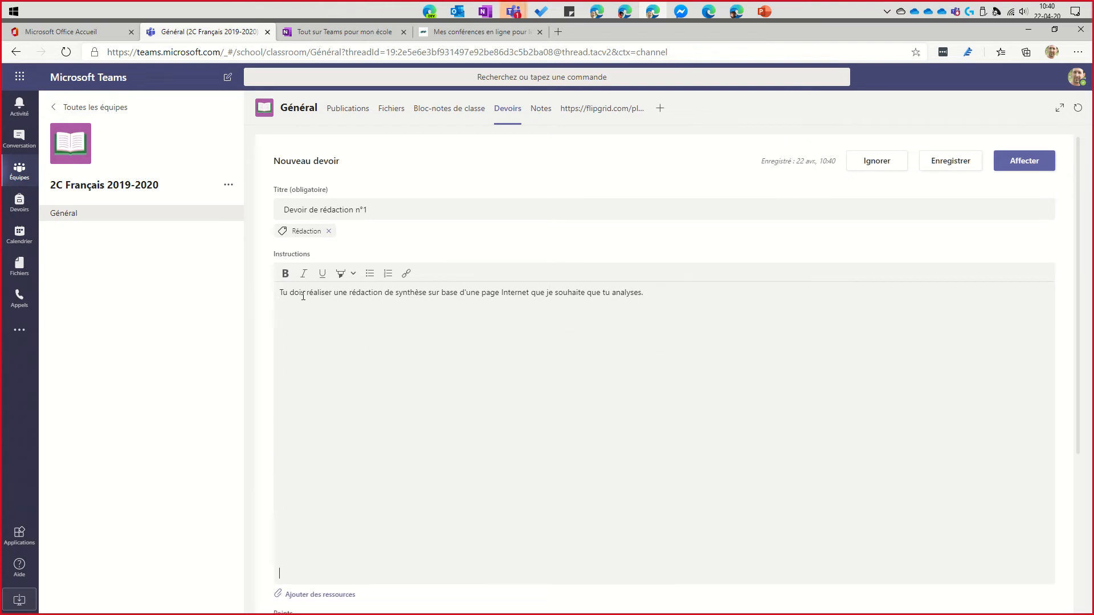
{"action": "key", "text": "BackSpace"}
{"action": "key", "text": "BackSpace"}
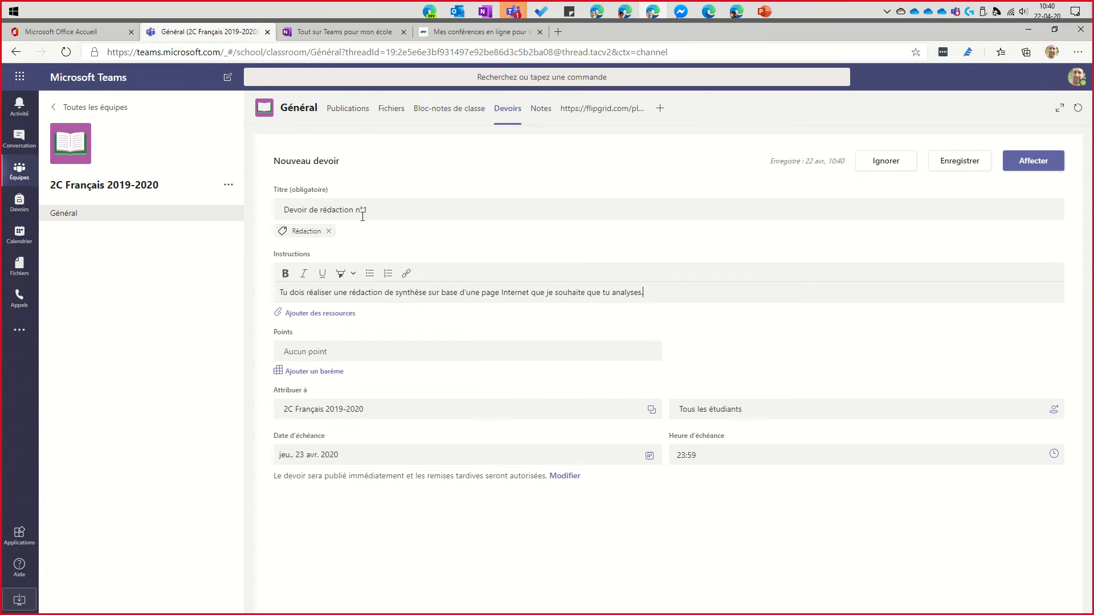
- Attach a new Word document named "Rédaction n°1" to the assignment as a resource
{"action": "left_click", "coordinate": [300, 315]}
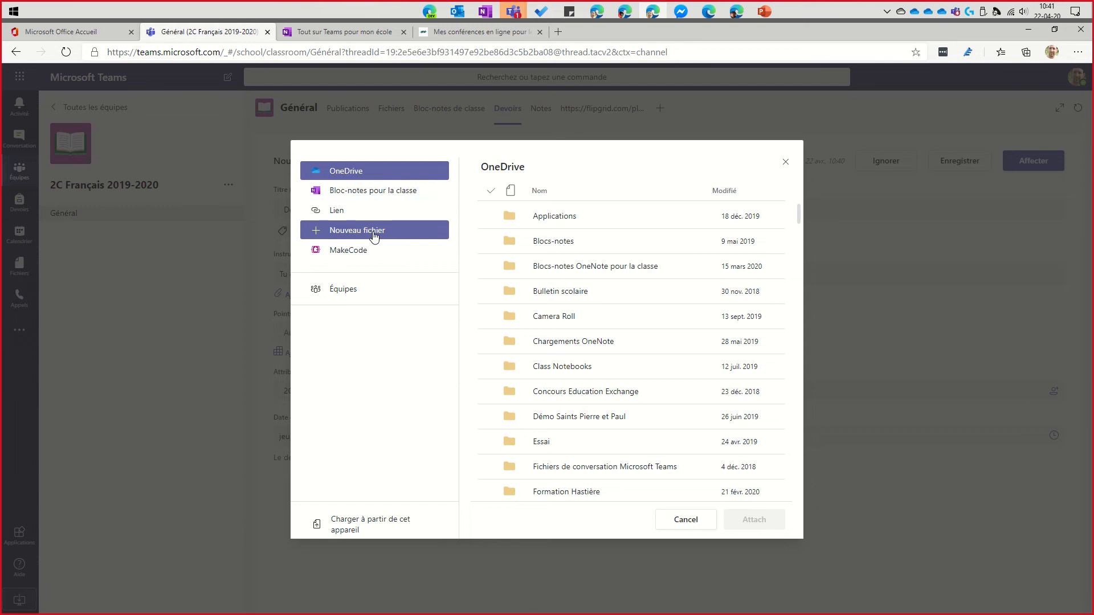
{"action": "left_click", "coordinate": [374, 236]}
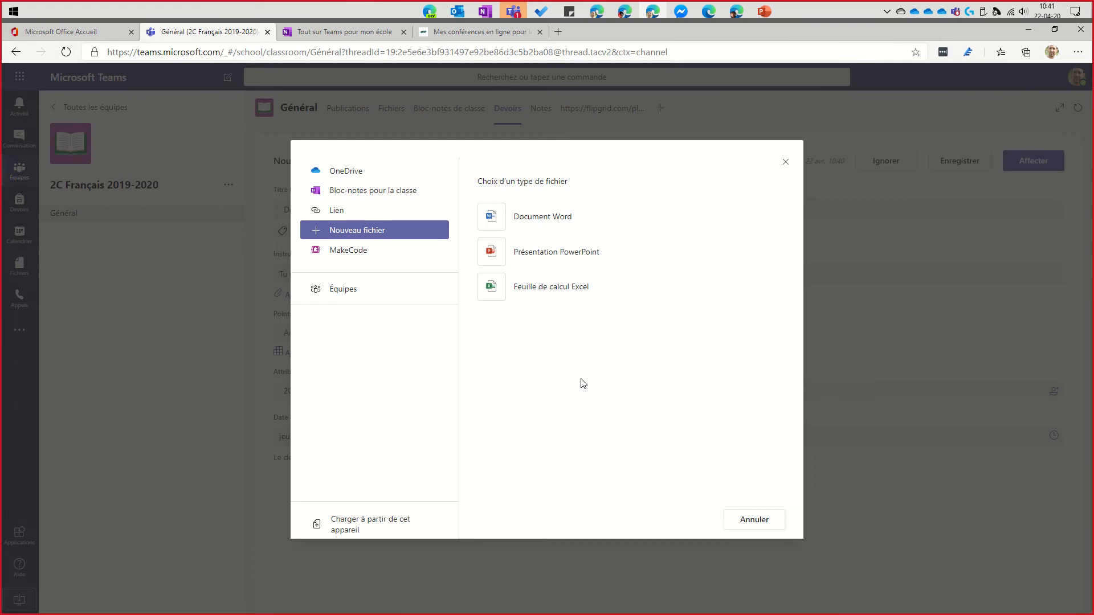
{"action": "left_click", "coordinate": [342, 296]}
{"action": "left_click", "coordinate": [493, 221]}
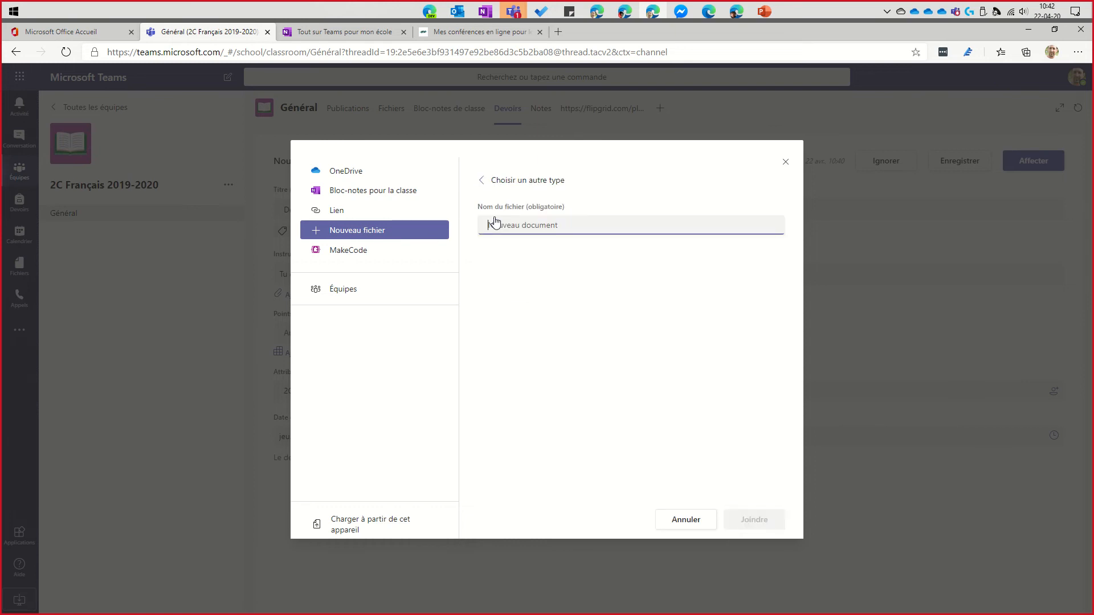
{"action": "type", "text": "Rédaction"}
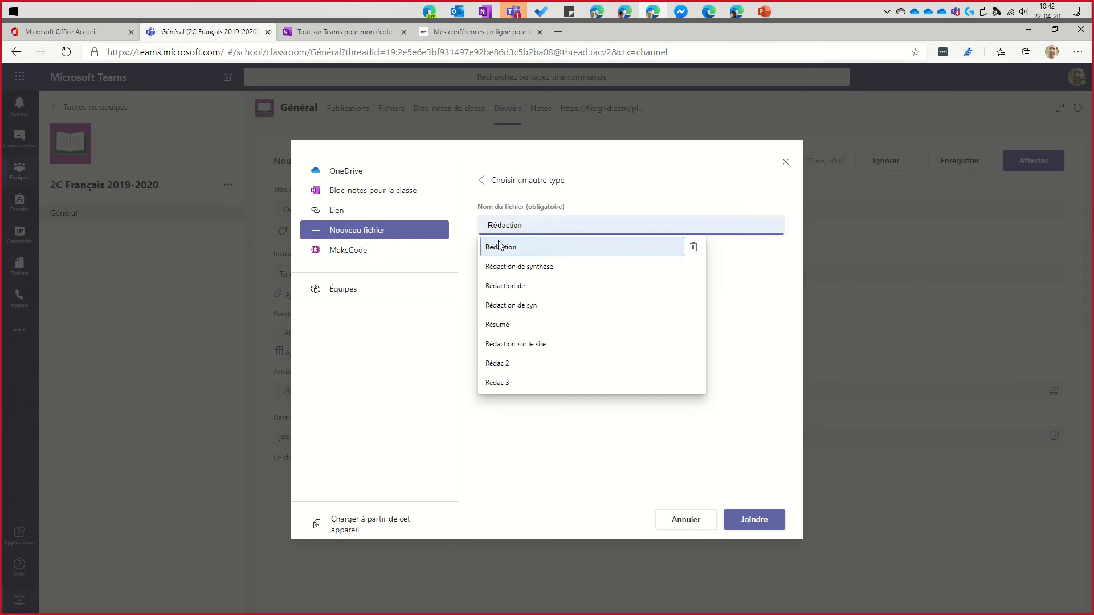
{"action": "type", "text": " n"}
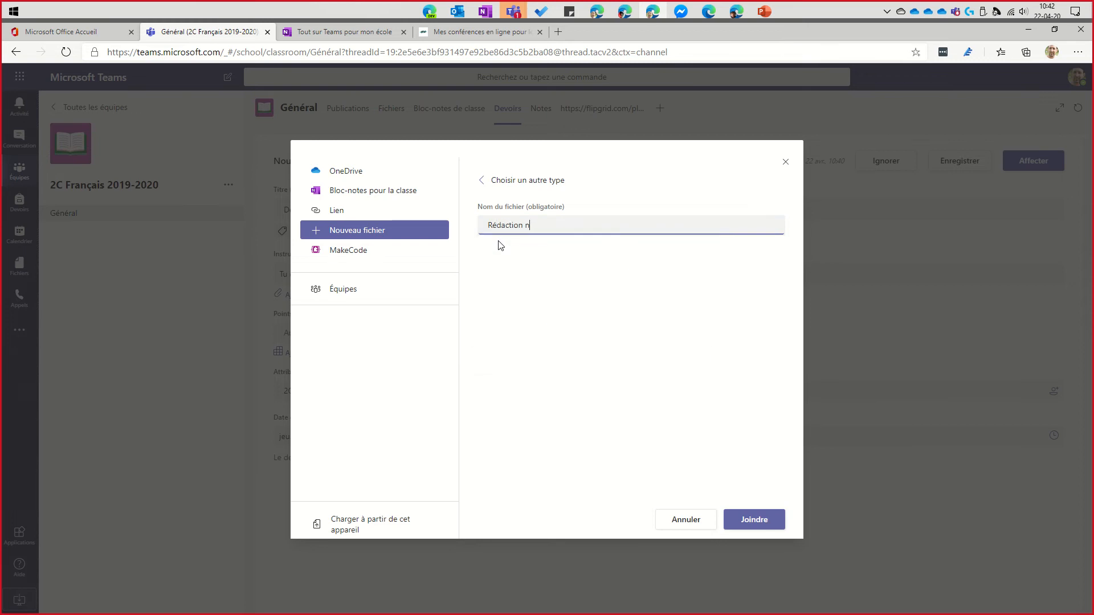
{"action": "type", "text": "°1"}
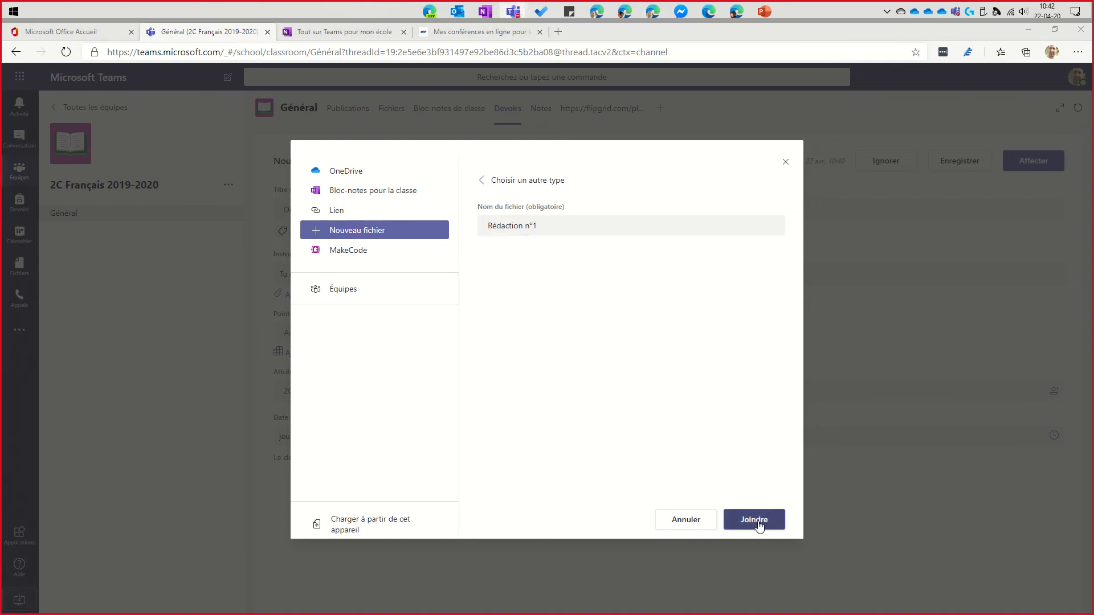
{"action": "left_click", "coordinate": [754, 520]}
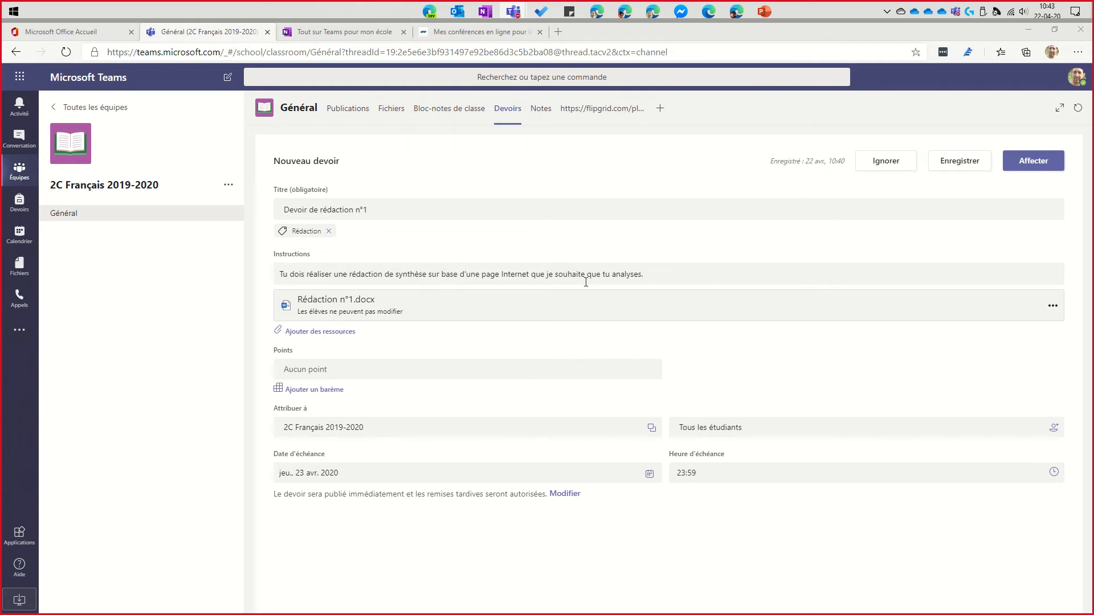
- Start adding a link resource, and find the French Wikipedia article "J'accuse… !" in a new browser tab by searching "wikipedia j'accuse"
{"action": "left_click", "coordinate": [306, 336]}
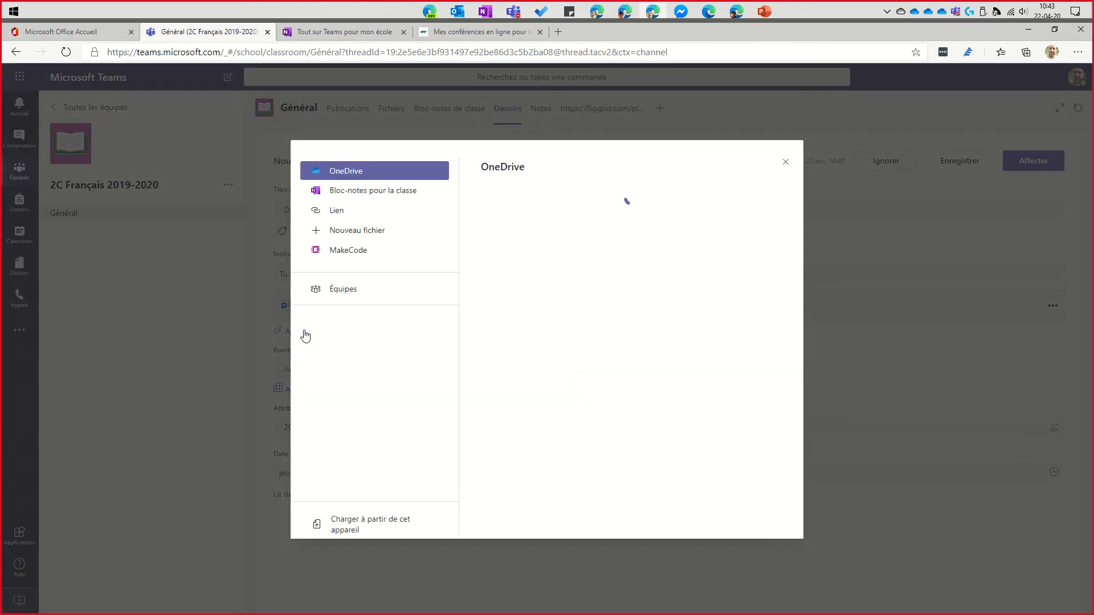
{"action": "left_click", "coordinate": [338, 213]}
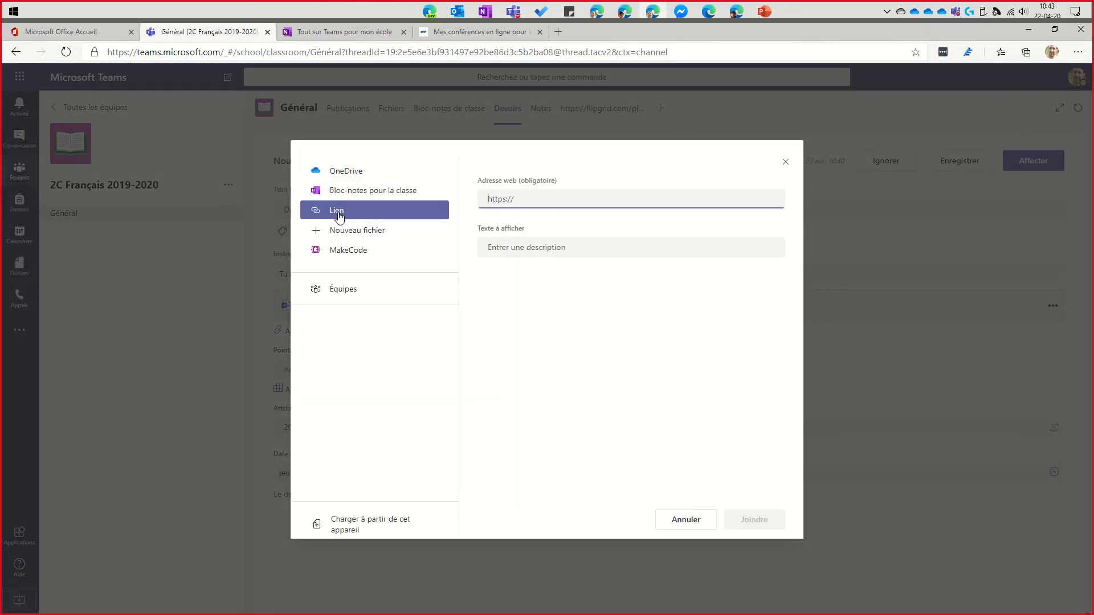
{"action": "left_click", "coordinate": [558, 31]}
{"action": "type", "text": "wiki"}
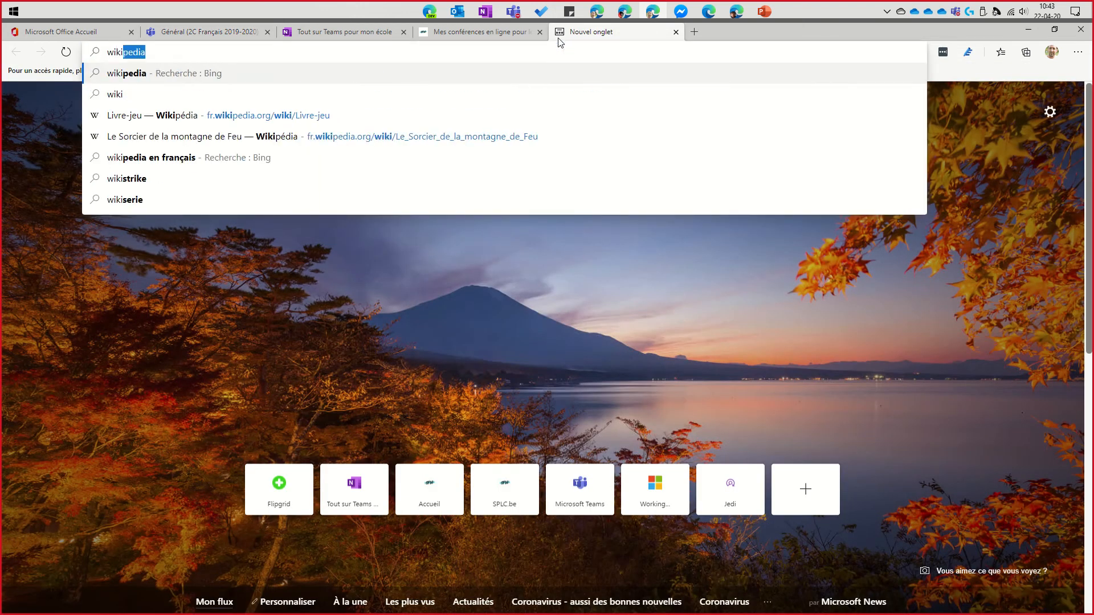
{"action": "type", "text": "pedia j'a"}
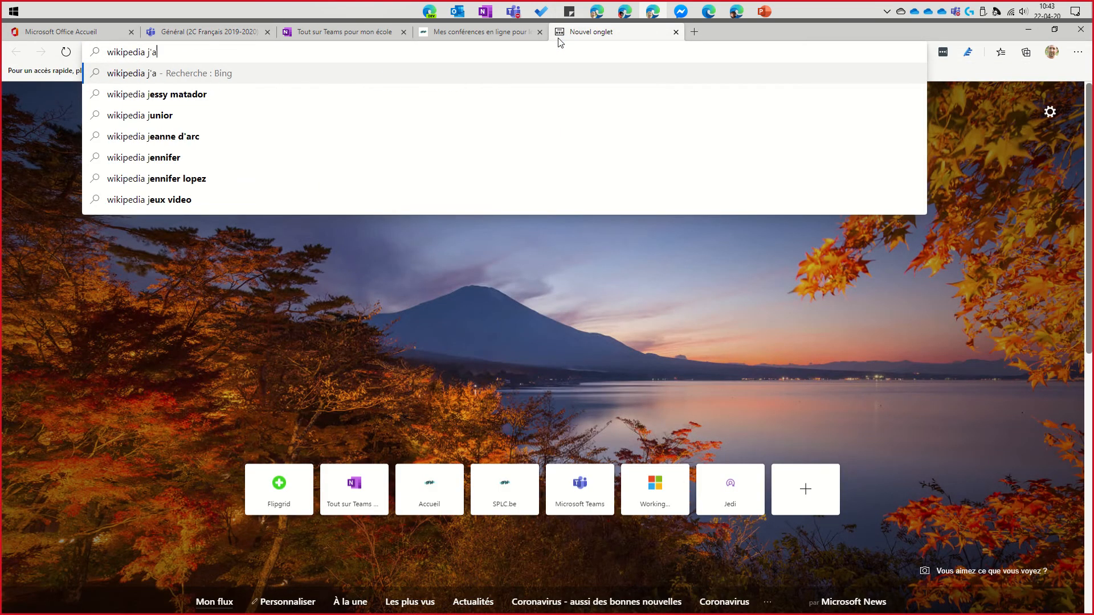
{"action": "type", "text": "ccuse"}
{"action": "key", "text": "Return"}
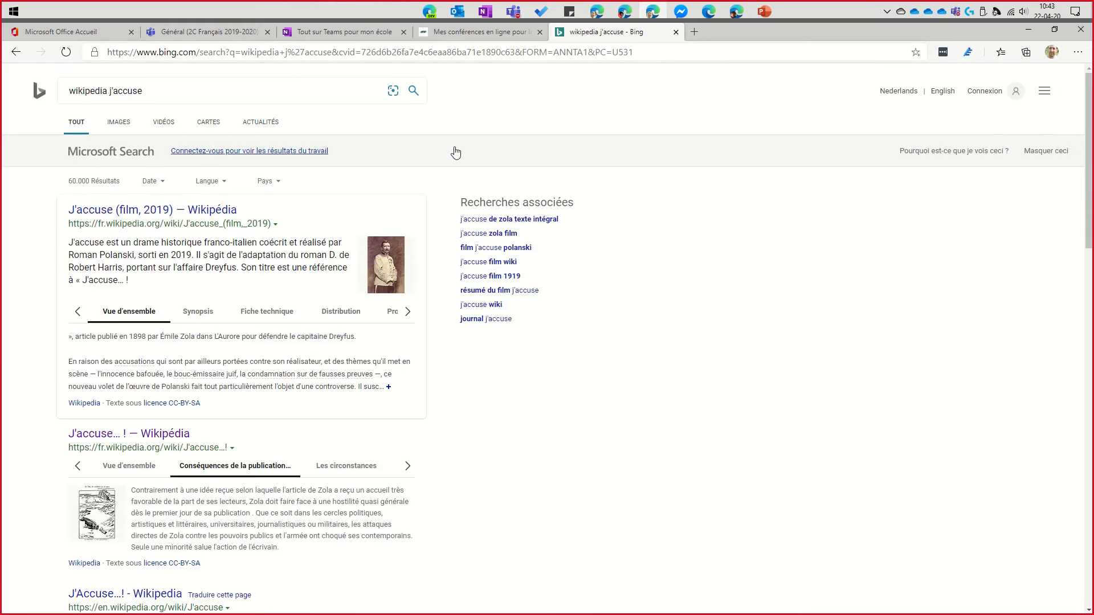
{"action": "scroll", "coordinate": [220, 317], "scroll_direction": "down", "scroll_amount": 3}
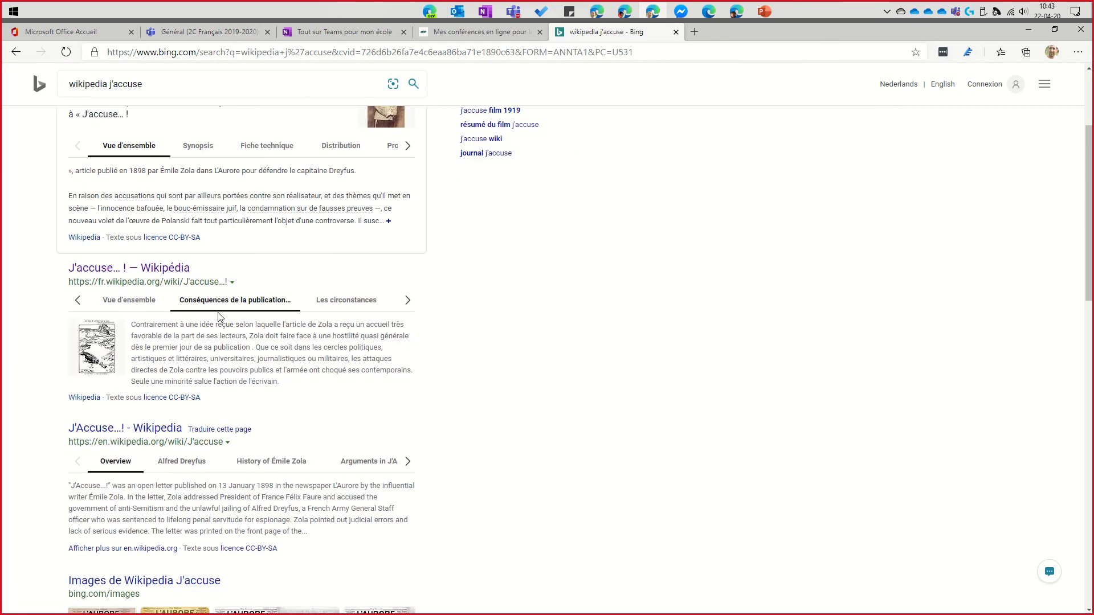
{"action": "left_click", "coordinate": [160, 268]}
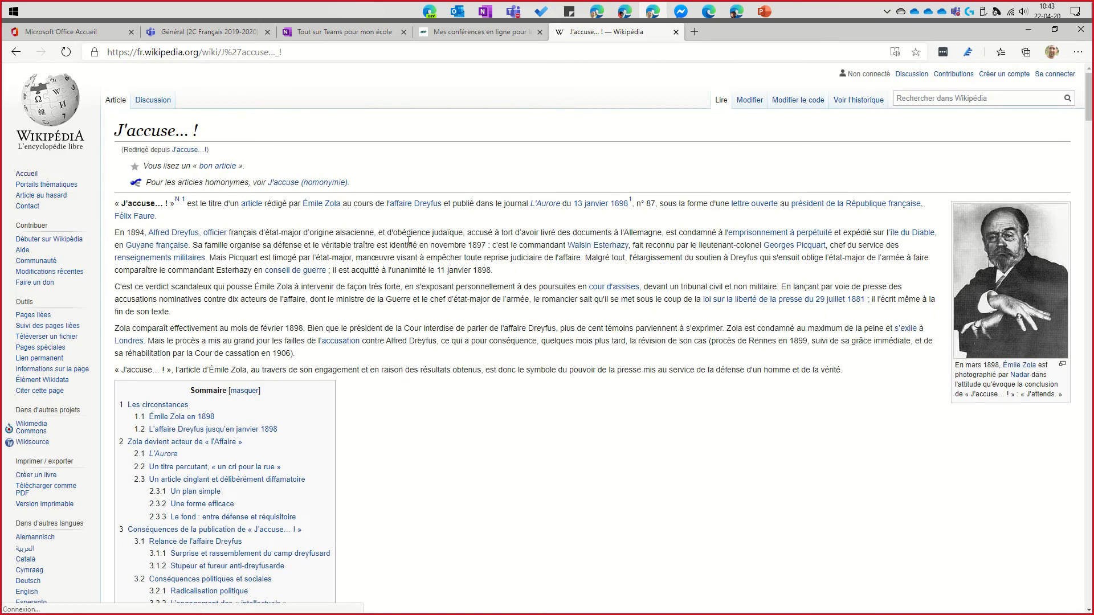
- Copy the "J'accuse… !" article's URL into the web address of the assignment's link resource
{"action": "scroll", "coordinate": [412, 254], "scroll_direction": "down", "scroll_amount": 20}
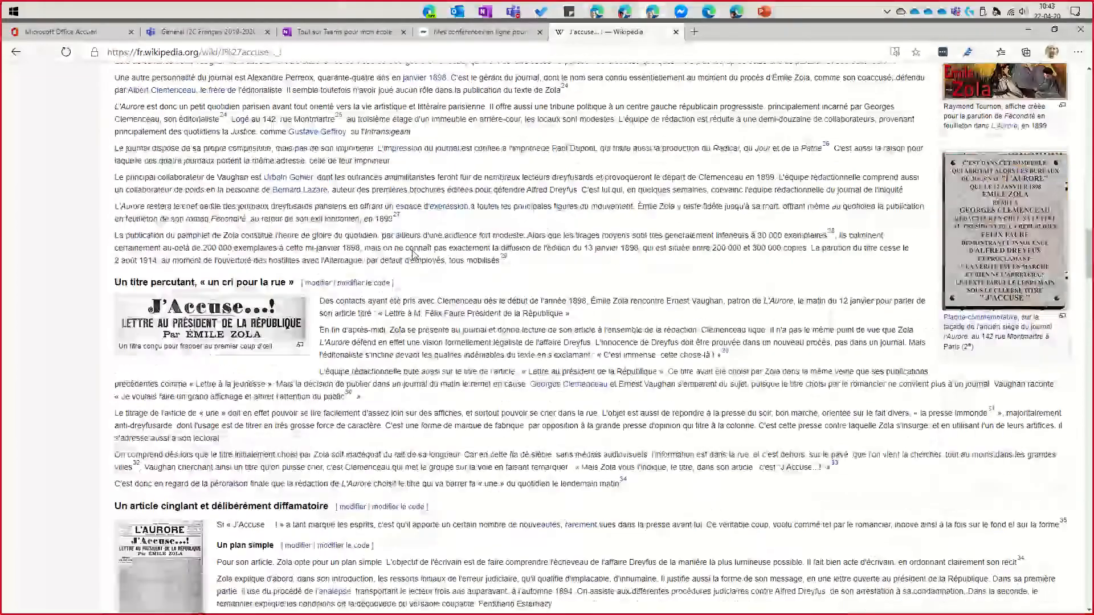
{"action": "scroll", "coordinate": [413, 250], "scroll_direction": "up", "scroll_amount": 20}
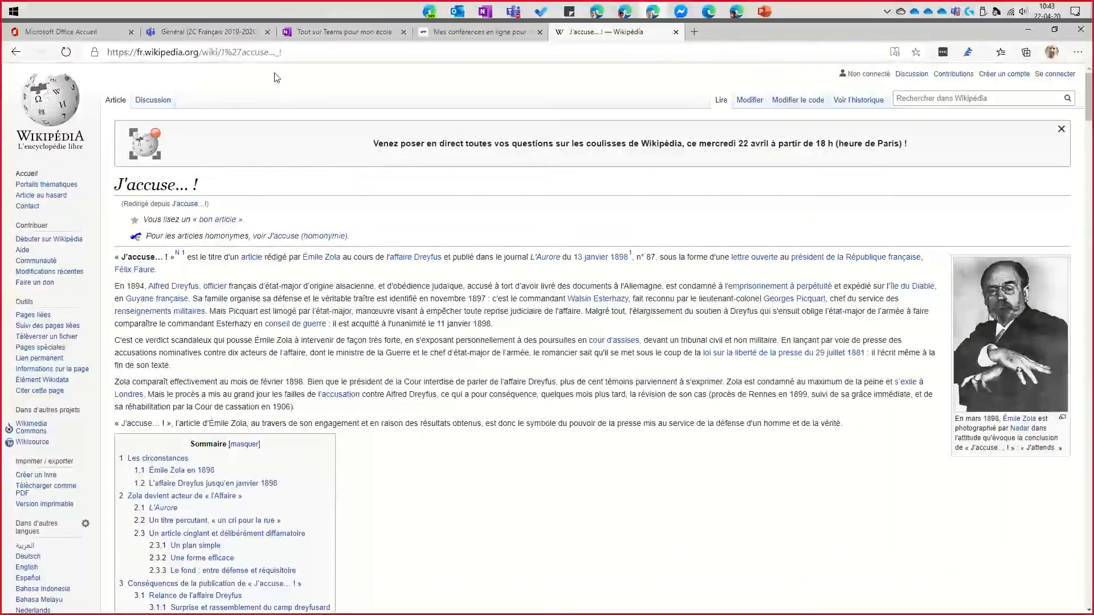
{"action": "left_click", "coordinate": [245, 55]}
{"action": "key", "text": "ctrl+c"}
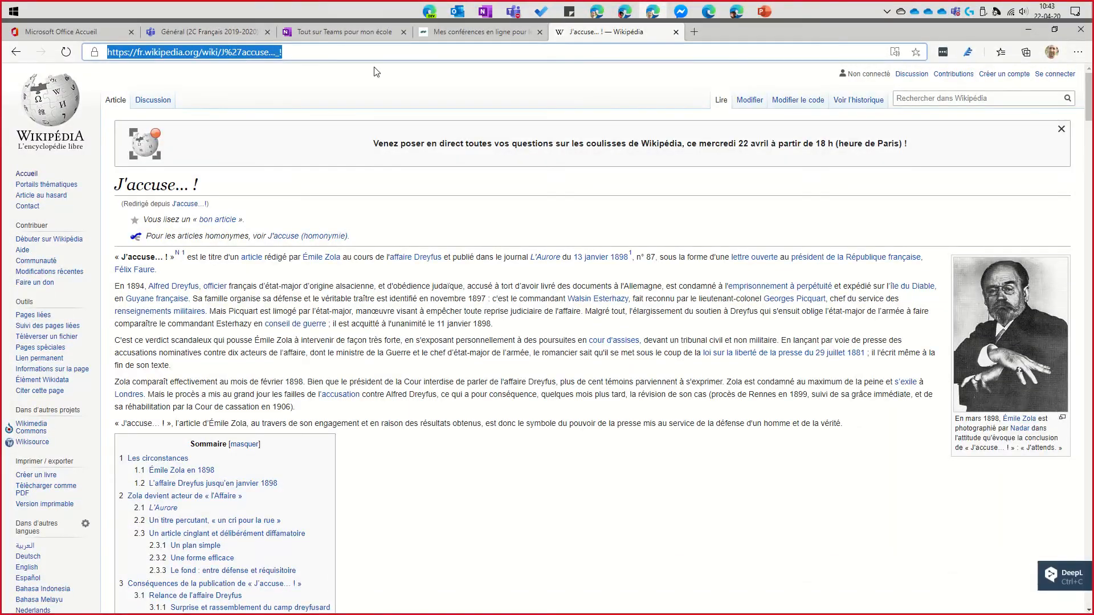
{"action": "left_click", "coordinate": [190, 35]}
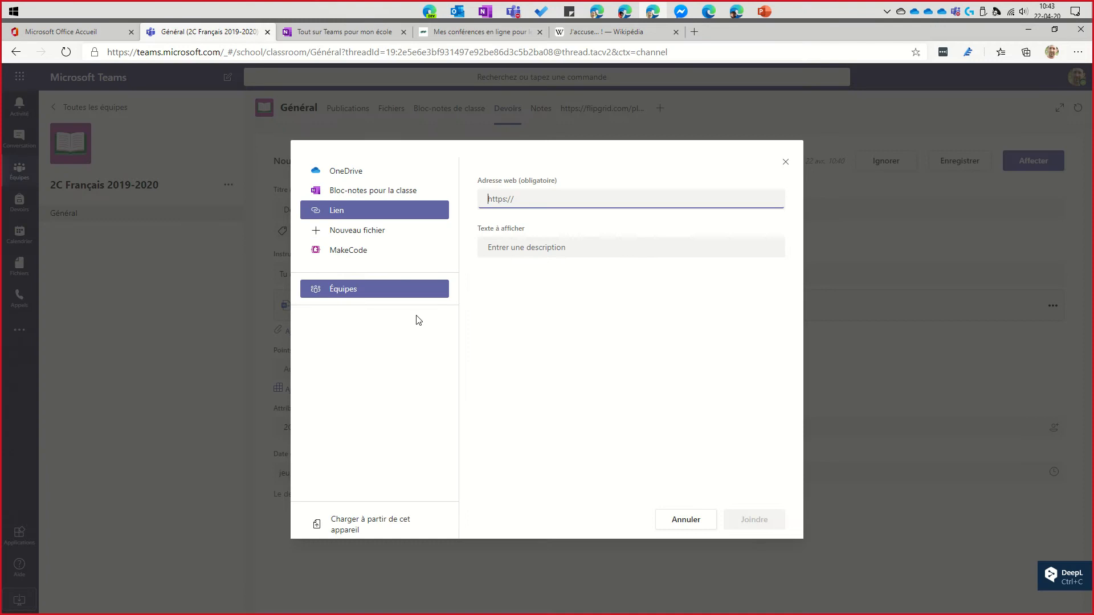
{"action": "left_click", "coordinate": [520, 198]}
{"action": "key", "text": "ctrl+v"}
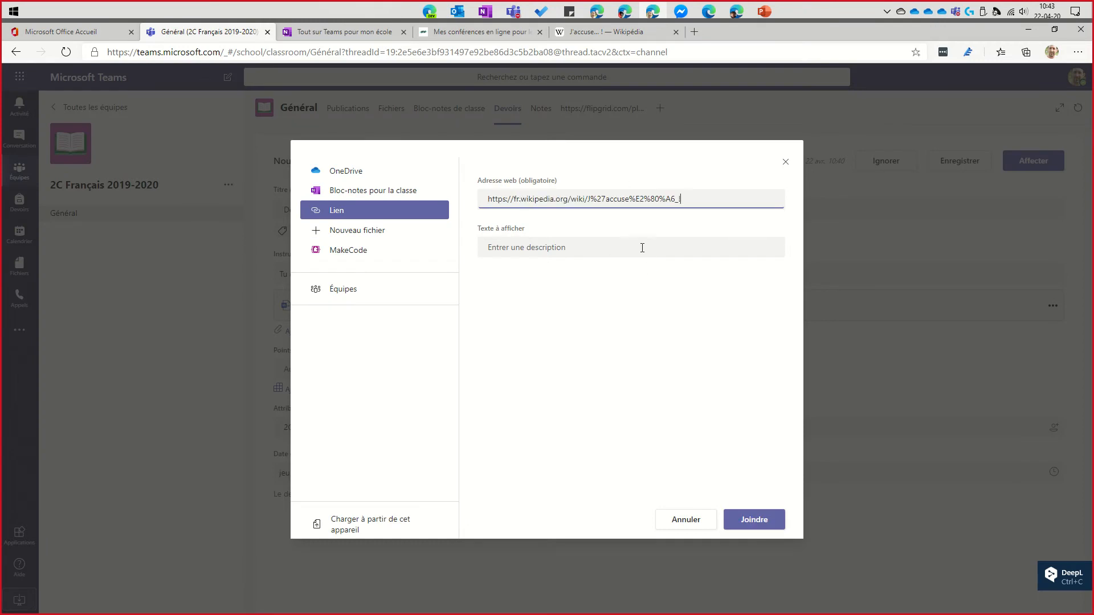
- Set the link's display text to "Article à analyser pour la rédaction de synthèse" and attach the link to the assignment
{"action": "left_click", "coordinate": [497, 246]}
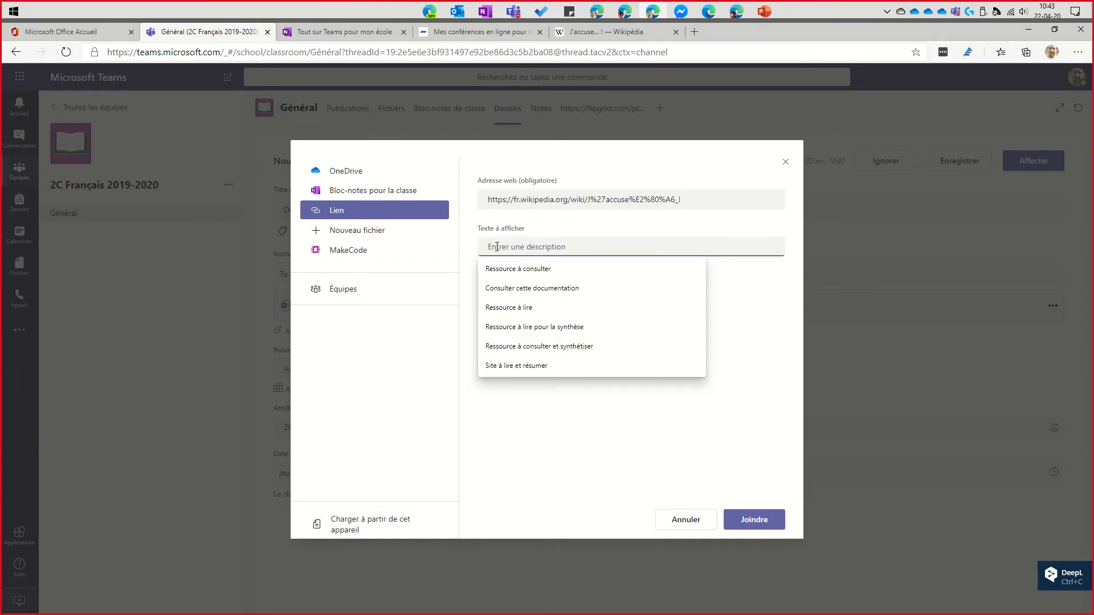
{"action": "type", "text": "Article "}
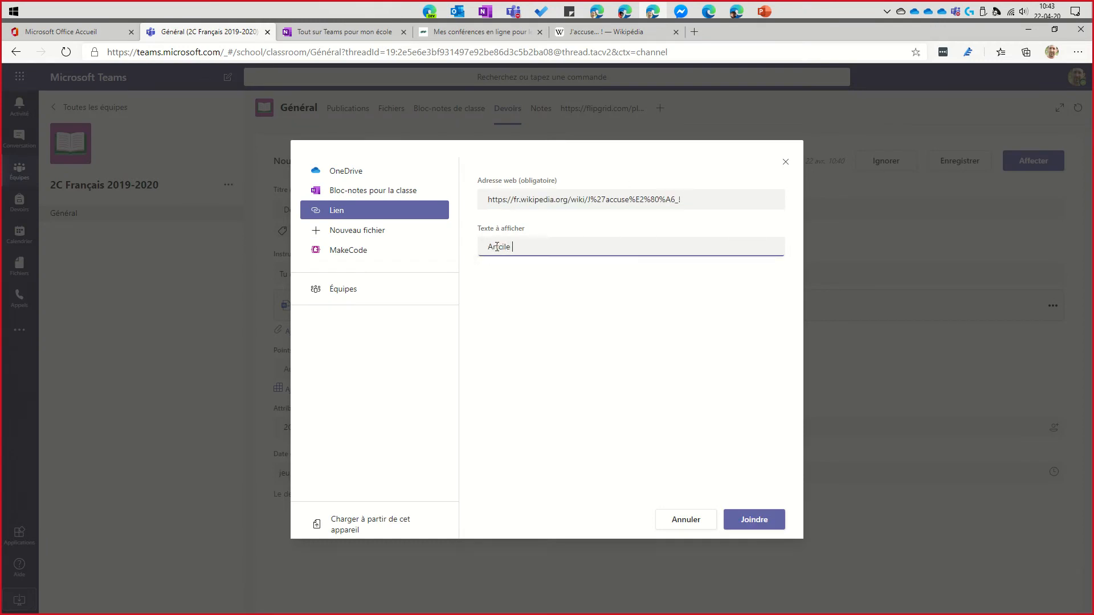
{"action": "type", "text": "à co"}
{"action": "key", "text": "BackSpace"}
{"action": "key", "text": "BackSpace"}
{"action": "key", "text": "BackSpace"}
{"action": "key", "text": "BackSpace"}
{"action": "key", "text": "BackSpace"}
{"action": "key", "text": "BackSpace"}
{"action": "key", "text": "BackSpace"}
{"action": "type", "text": "le à analys"}
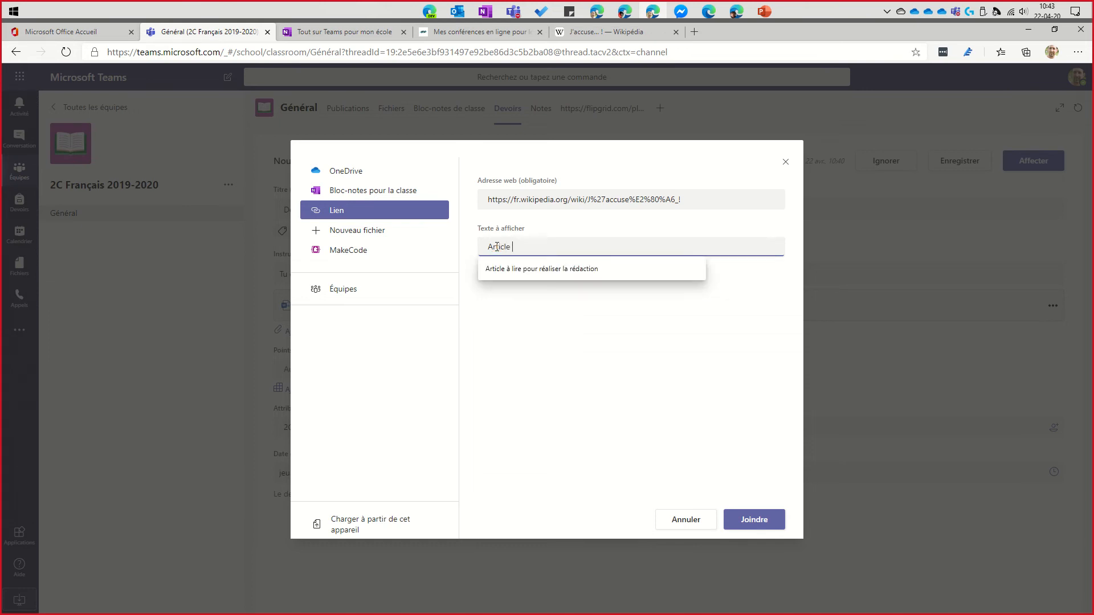
{"action": "type", "text": "er pour"}
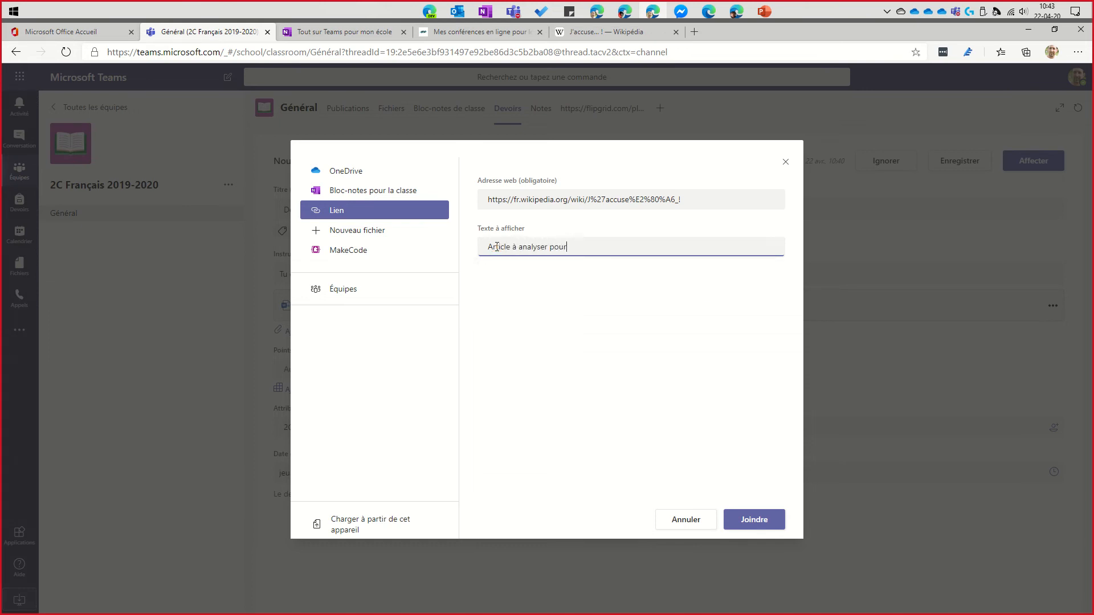
{"action": "type", "text": " la rédaction de synthèse"}
{"action": "left_click", "coordinate": [763, 523]}
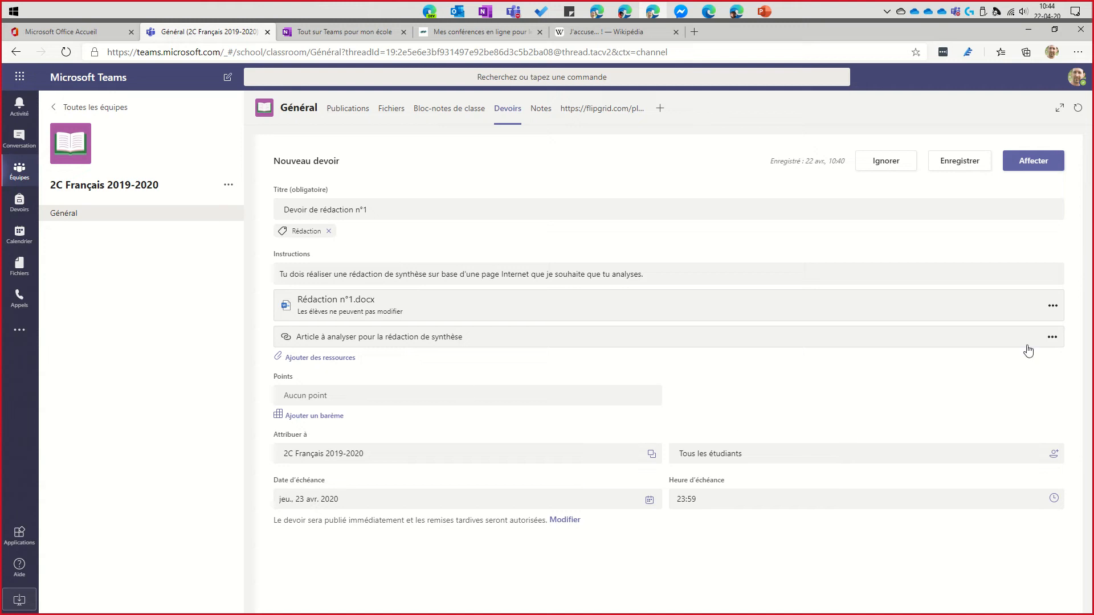
- Check the options of both attached resources and let students edit their own copy of Rédaction n°1.docx
{"action": "left_click", "coordinate": [1052, 306]}
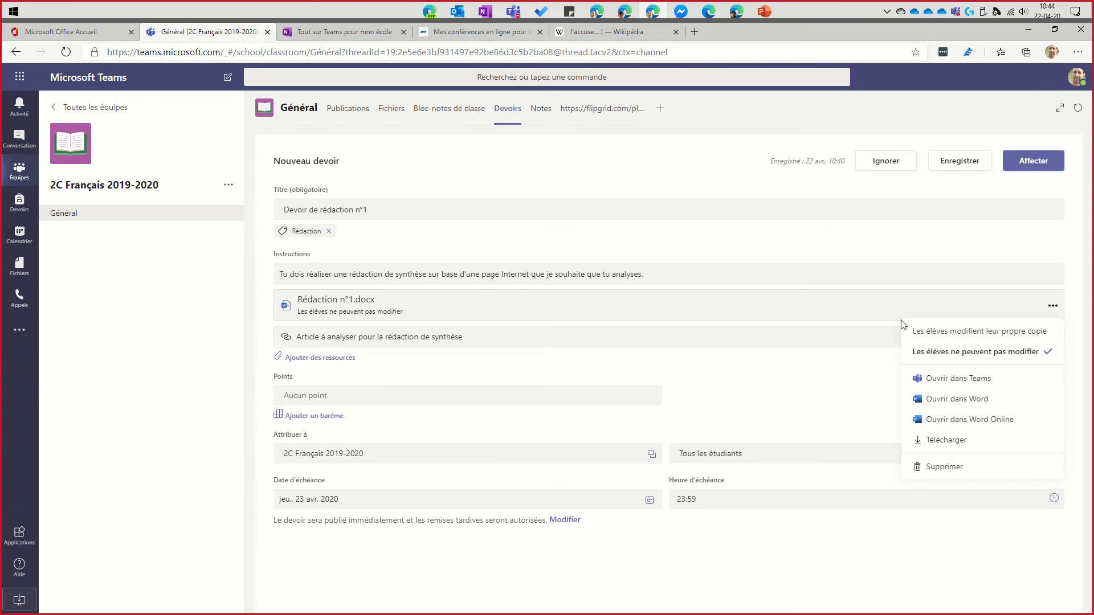
{"action": "left_click", "coordinate": [813, 362]}
{"action": "left_click", "coordinate": [1046, 339]}
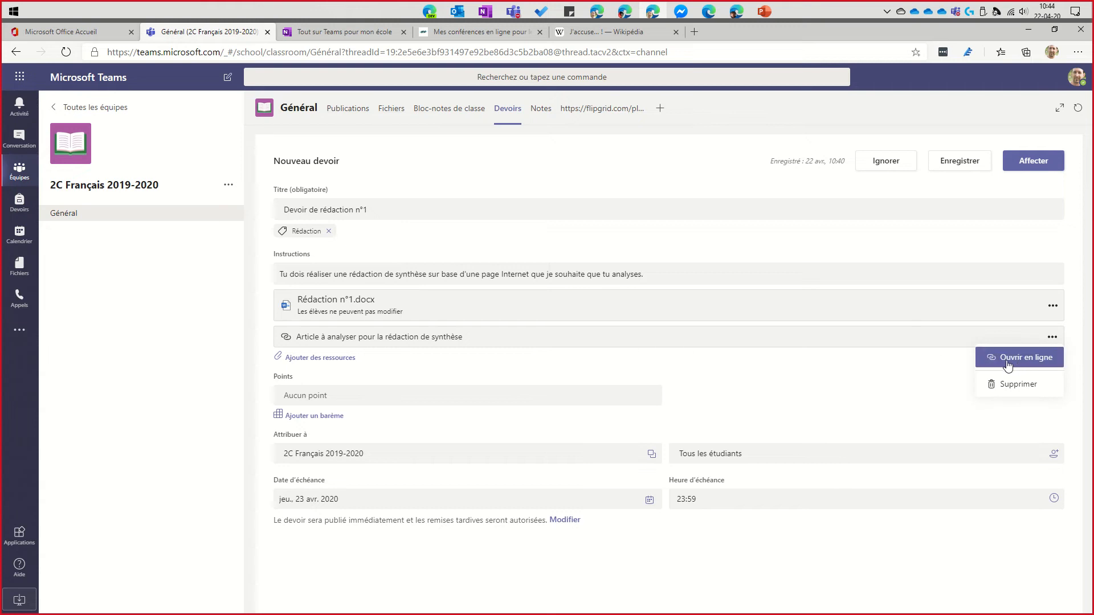
{"action": "left_click", "coordinate": [887, 370]}
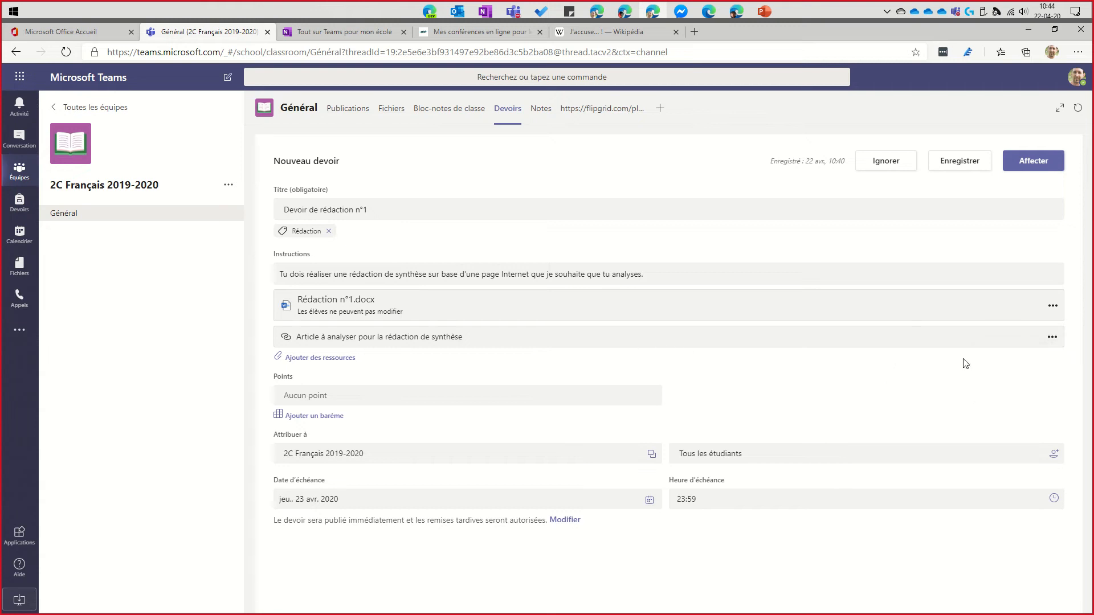
{"action": "left_click", "coordinate": [1052, 305]}
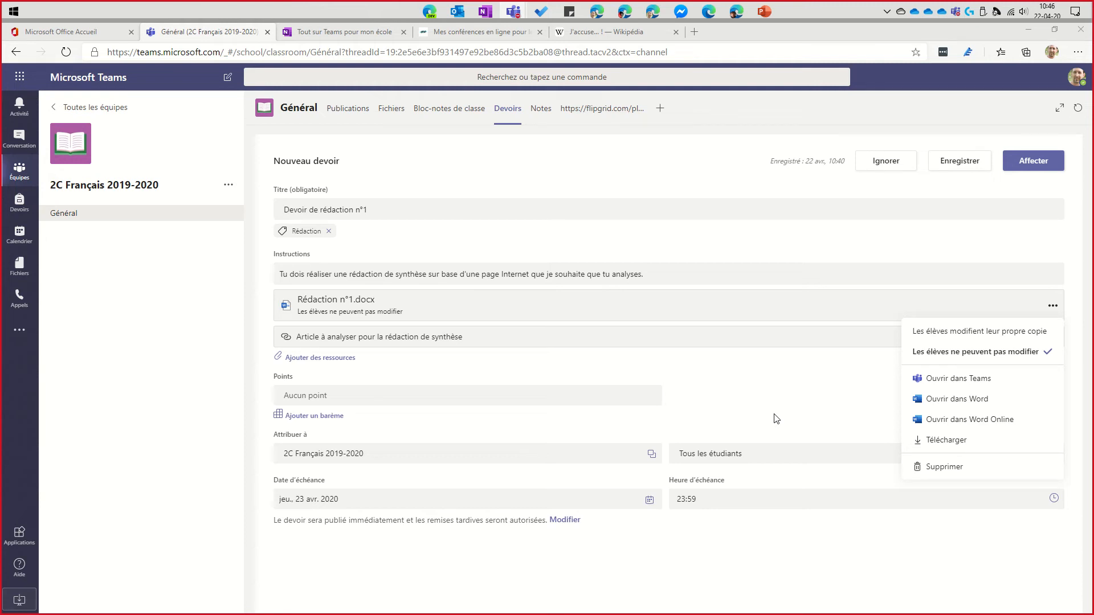
{"action": "left_click", "coordinate": [969, 337]}
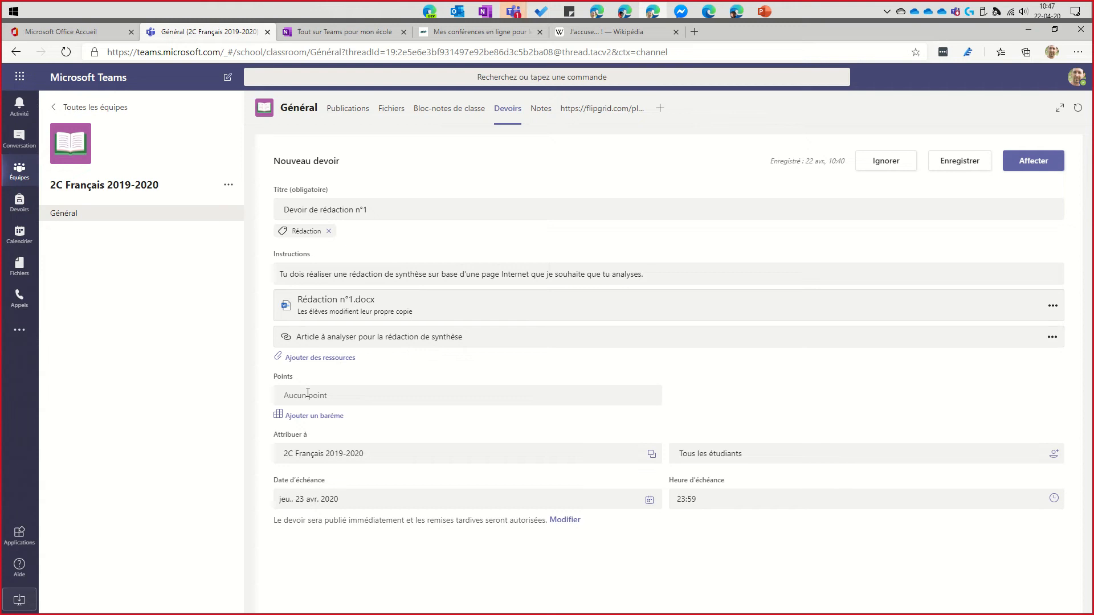
- Set the assignment's points to 10
{"action": "left_click", "coordinate": [335, 394]}
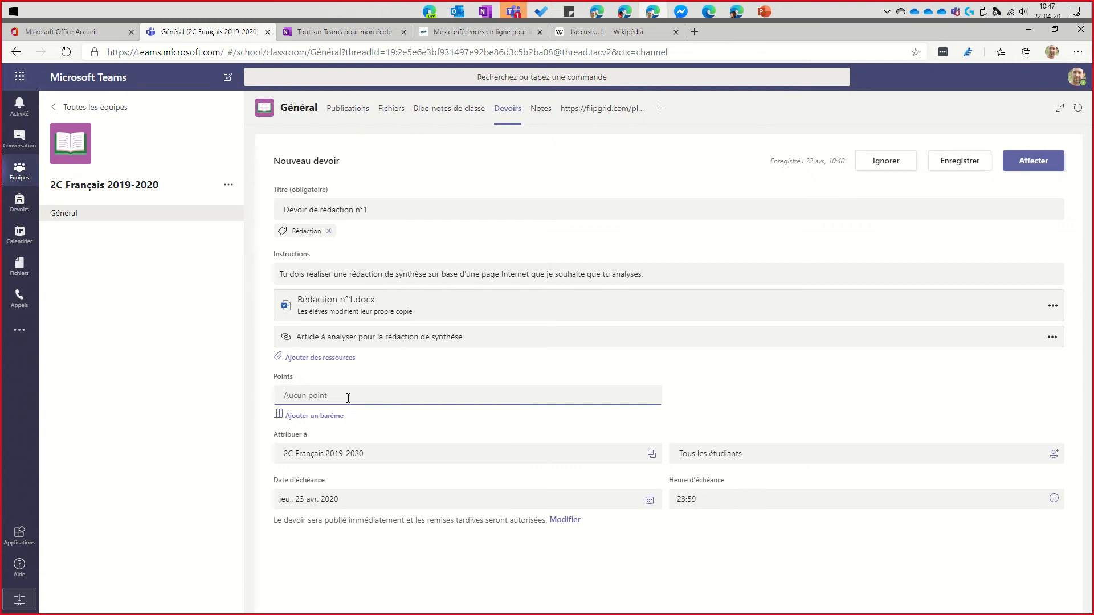
{"action": "type", "text": "10"}
{"action": "left_click", "coordinate": [717, 399]}
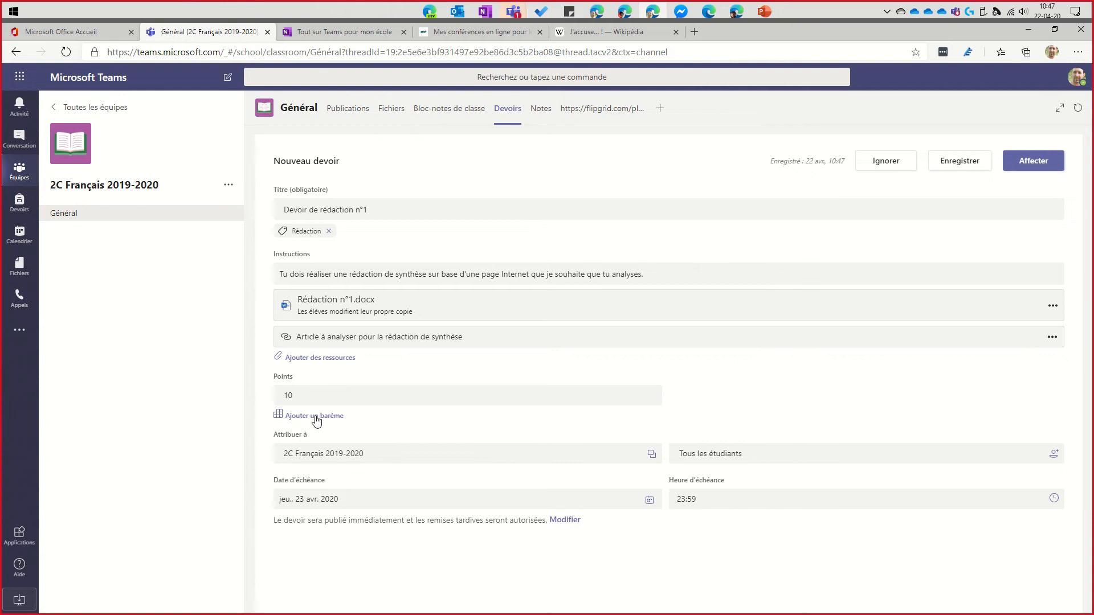
- Start adding a rubric to the assignment and look through the existing rubrics, selecting "Grille compétence rédaction"
{"action": "left_click", "coordinate": [281, 418]}
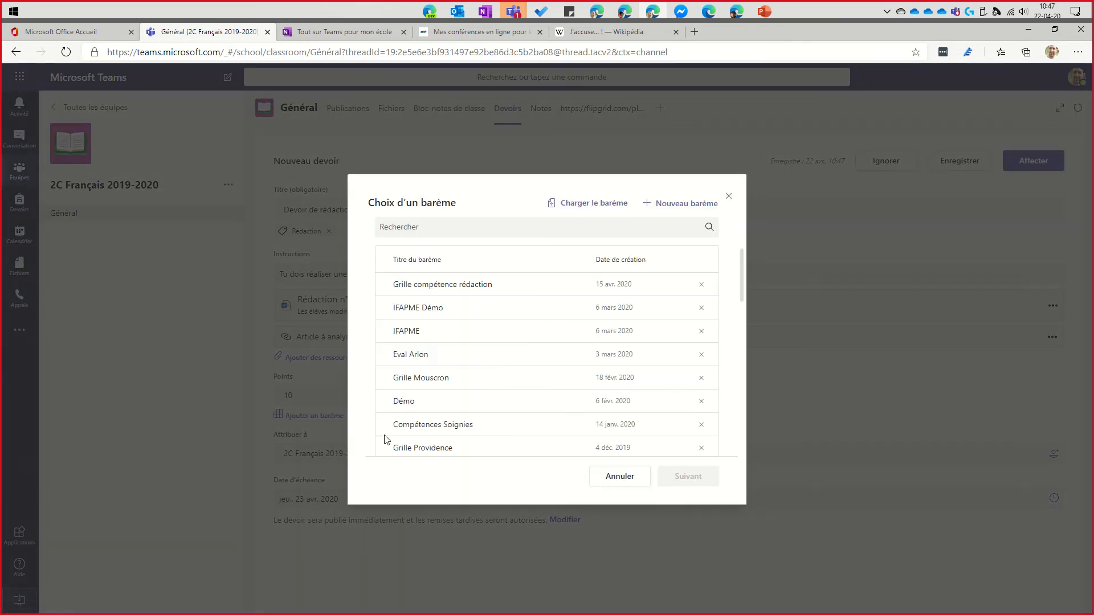
{"action": "scroll", "coordinate": [511, 320], "scroll_direction": "down", "scroll_amount": 10}
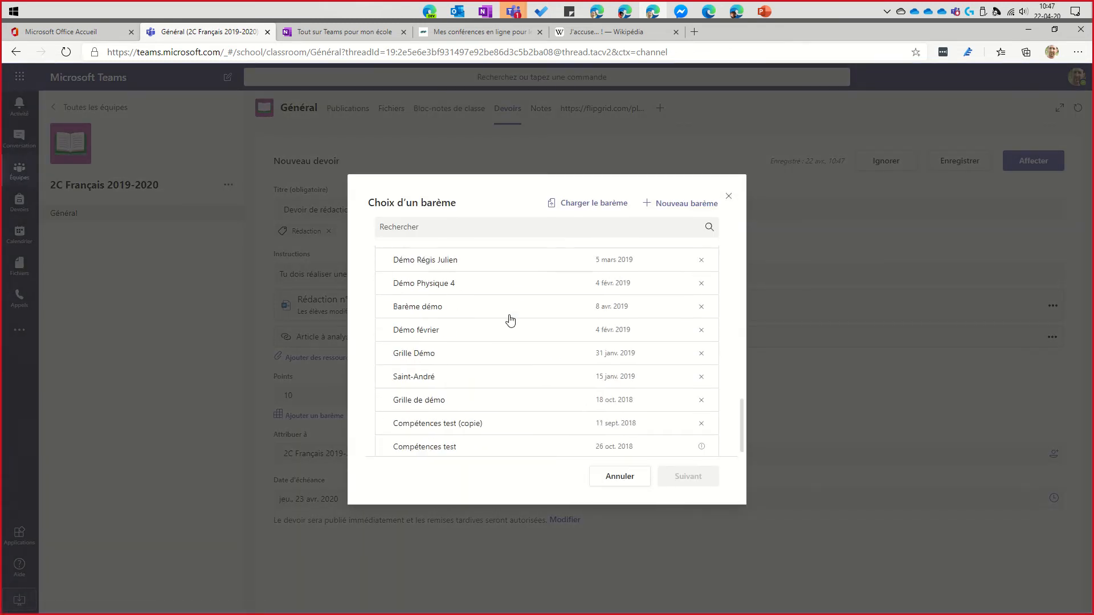
{"action": "scroll", "coordinate": [511, 320], "scroll_direction": "up", "scroll_amount": 10}
{"action": "scroll", "coordinate": [510, 320], "scroll_direction": "down", "scroll_amount": 8}
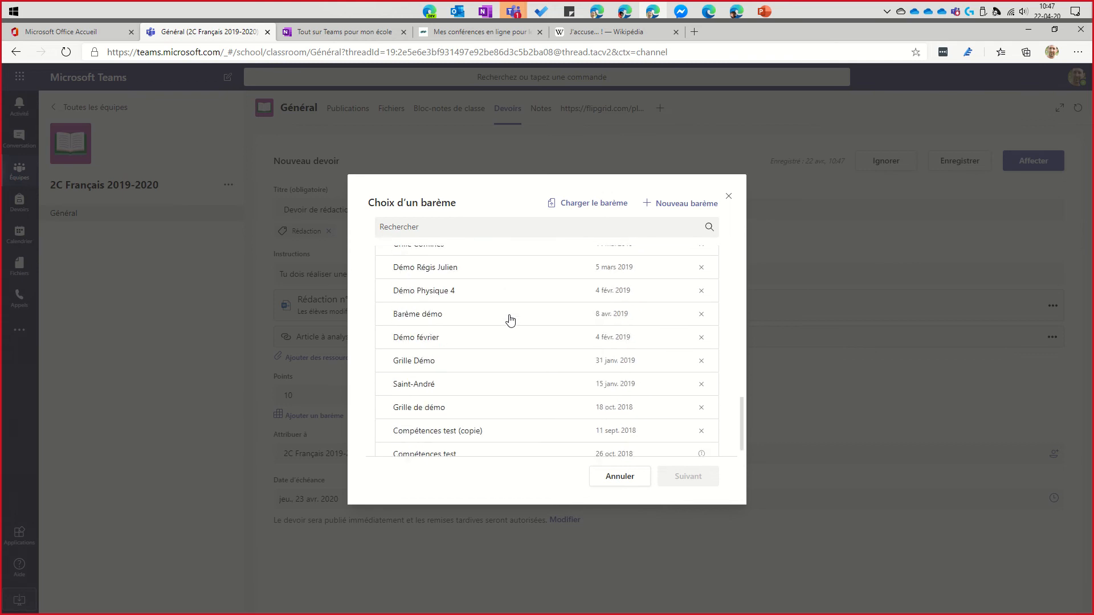
{"action": "scroll", "coordinate": [510, 320], "scroll_direction": "up", "scroll_amount": 4}
{"action": "scroll", "coordinate": [510, 320], "scroll_direction": "up", "scroll_amount": 6}
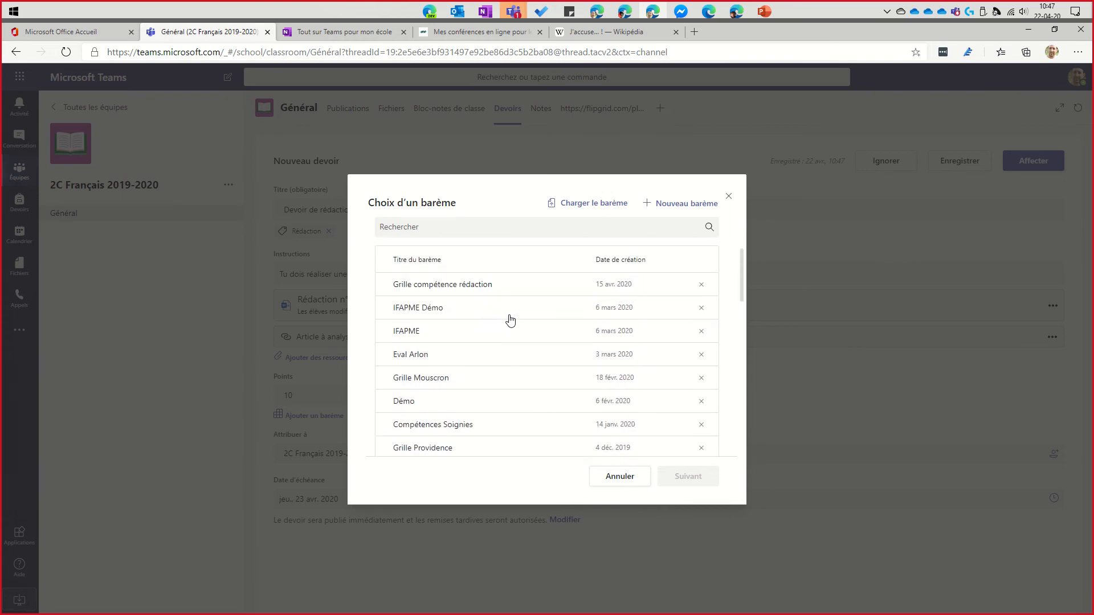
{"action": "scroll", "coordinate": [511, 320], "scroll_direction": "down", "scroll_amount": 10}
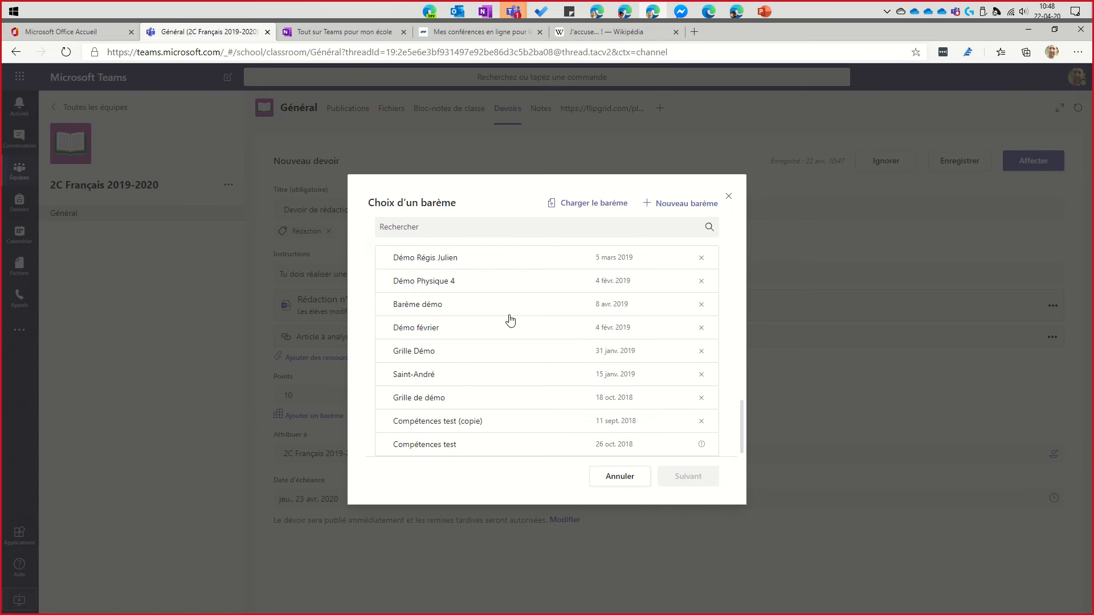
{"action": "scroll", "coordinate": [511, 320], "scroll_direction": "up", "scroll_amount": 10}
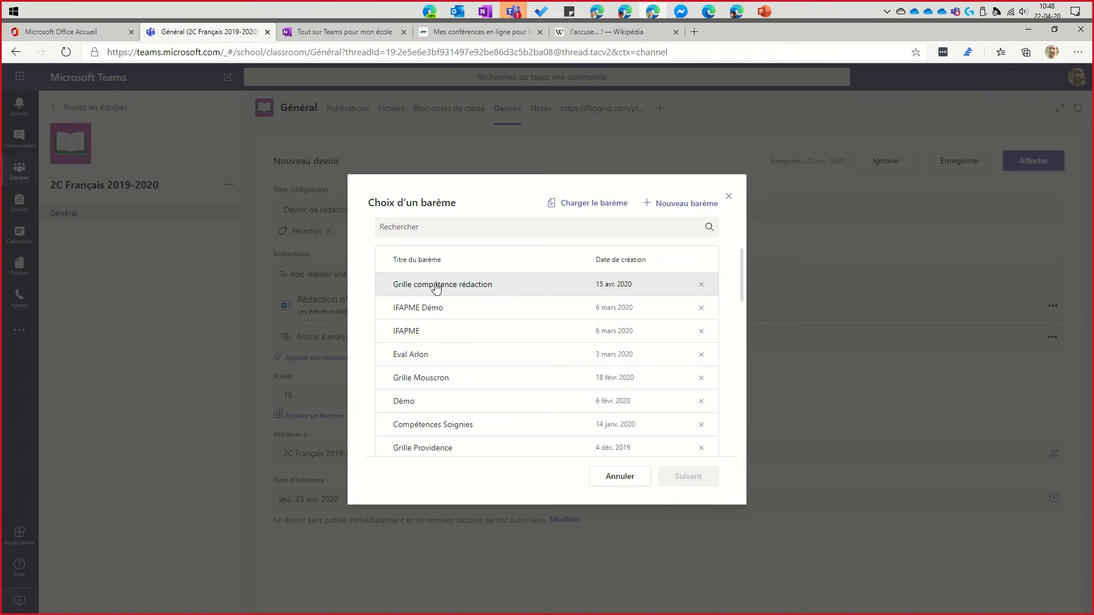
{"action": "left_click", "coordinate": [435, 290]}
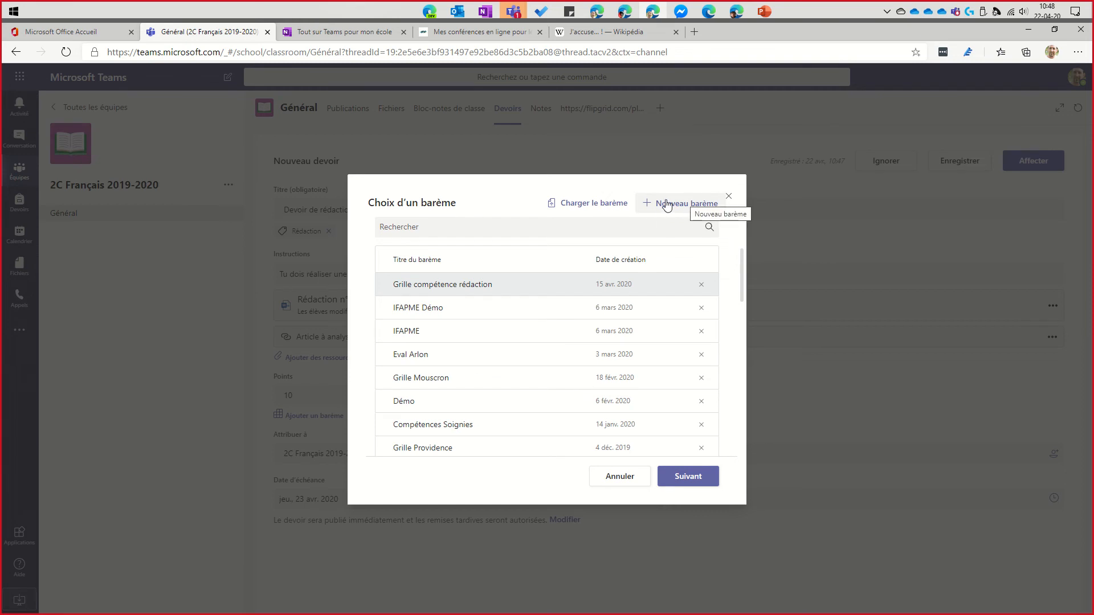
{"action": "scroll", "coordinate": [521, 390], "scroll_direction": "down", "scroll_amount": 10}
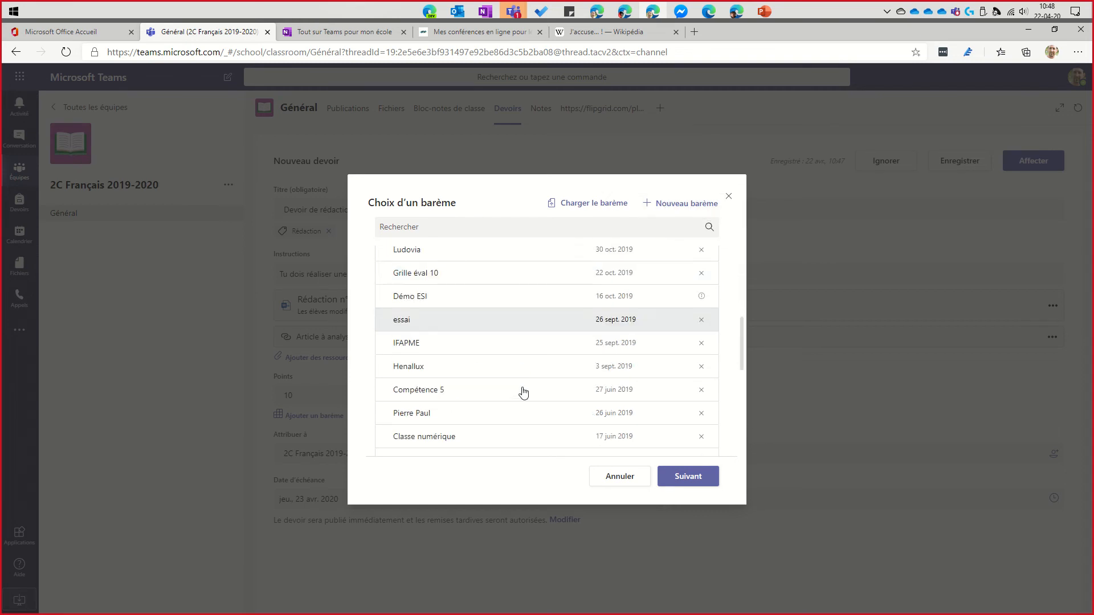
{"action": "scroll", "coordinate": [523, 392], "scroll_direction": "up", "scroll_amount": 4}
{"action": "scroll", "coordinate": [522, 392], "scroll_direction": "up", "scroll_amount": 5}
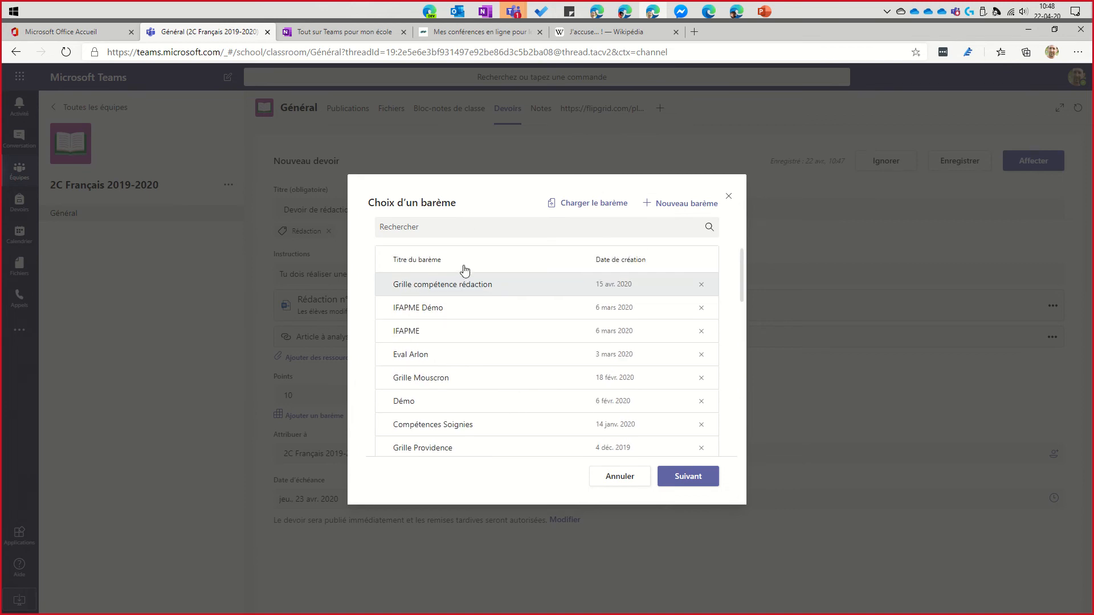
{"action": "scroll", "coordinate": [520, 329], "scroll_direction": "down", "scroll_amount": 6}
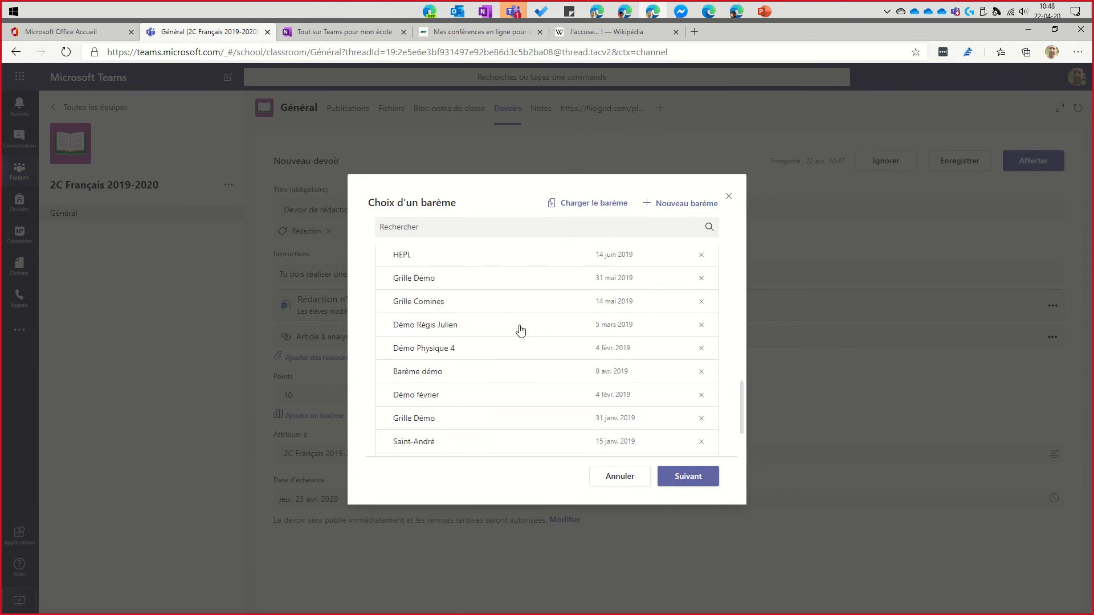
{"action": "scroll", "coordinate": [520, 330], "scroll_direction": "up", "scroll_amount": 6}
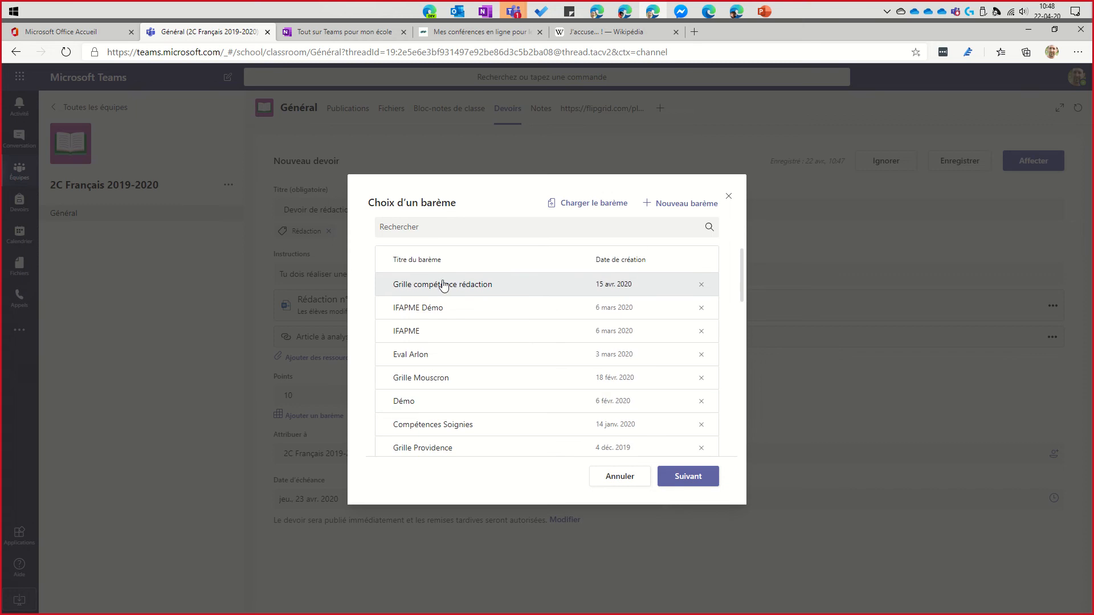
- Start a new rubric instead of an existing one and title it "Analyse rédaction"
{"action": "left_click", "coordinate": [673, 208]}
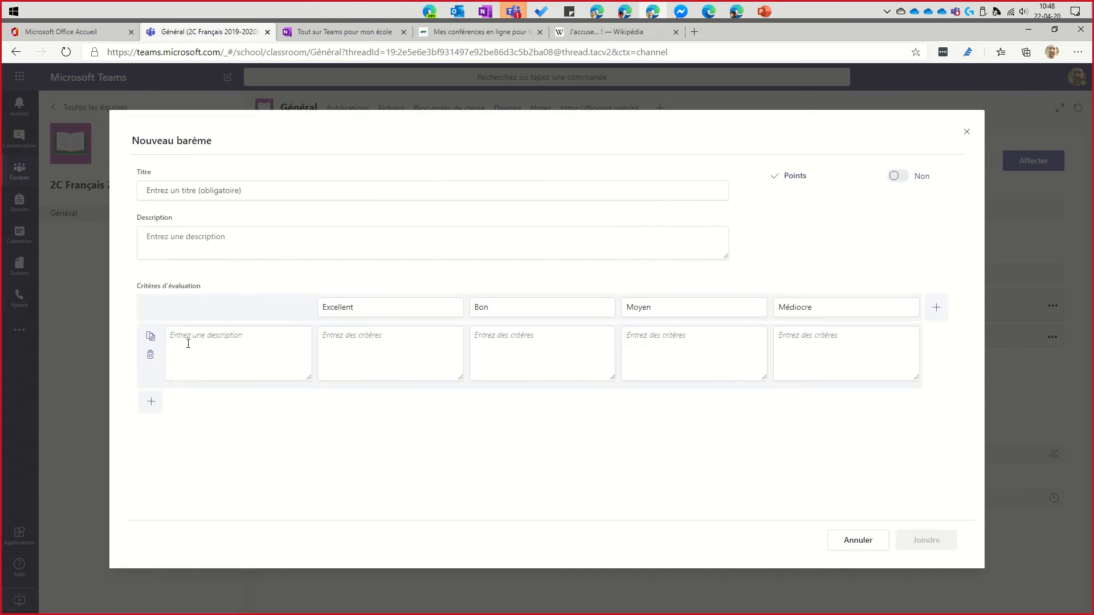
{"action": "left_click", "coordinate": [175, 190]}
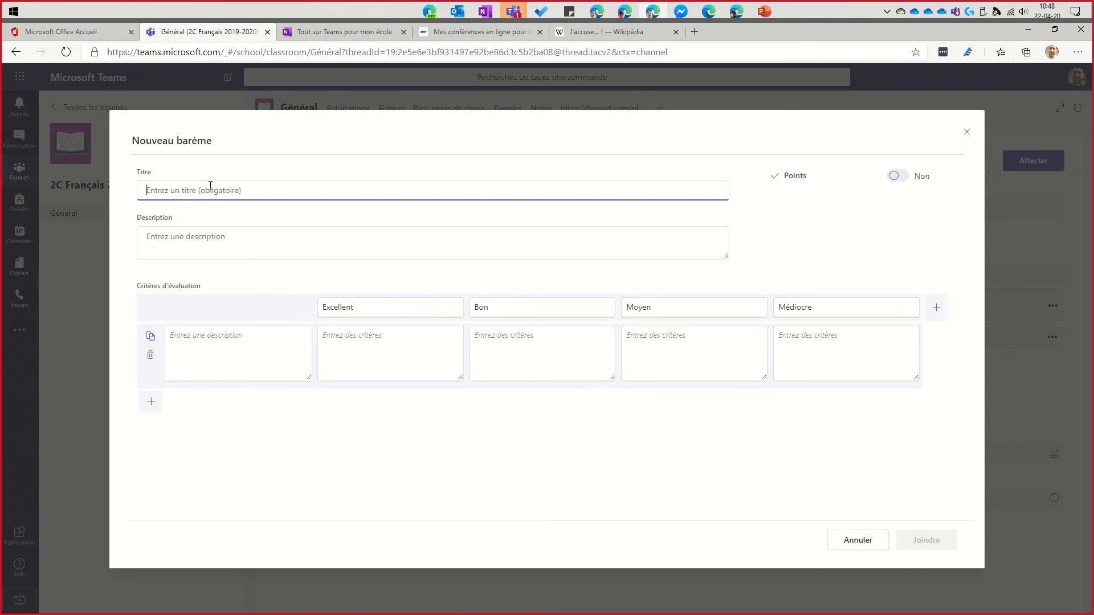
{"action": "type", "text": "Anal"}
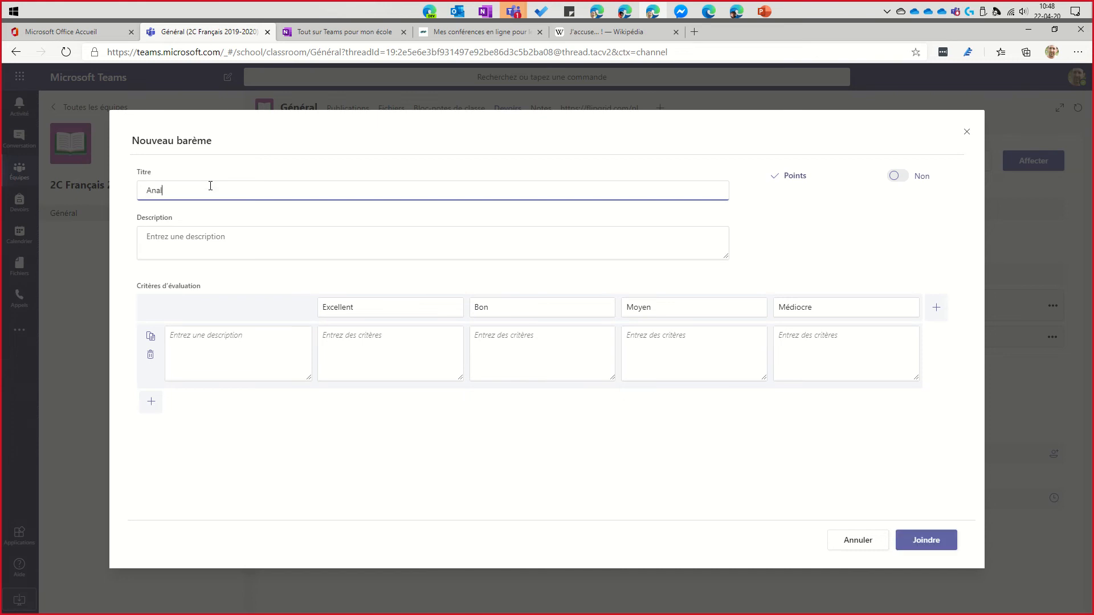
{"action": "type", "text": "yse rédaction"}
{"action": "left_click", "coordinate": [170, 235]}
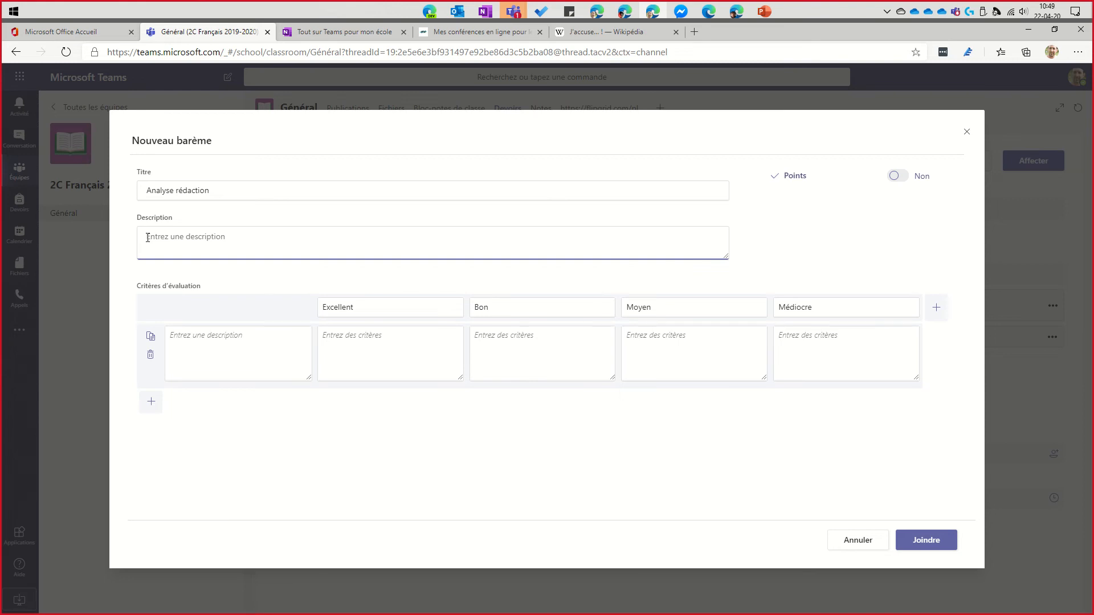
- Add two more criterion rows to the rubric's evaluation grid
{"action": "left_click", "coordinate": [215, 342]}
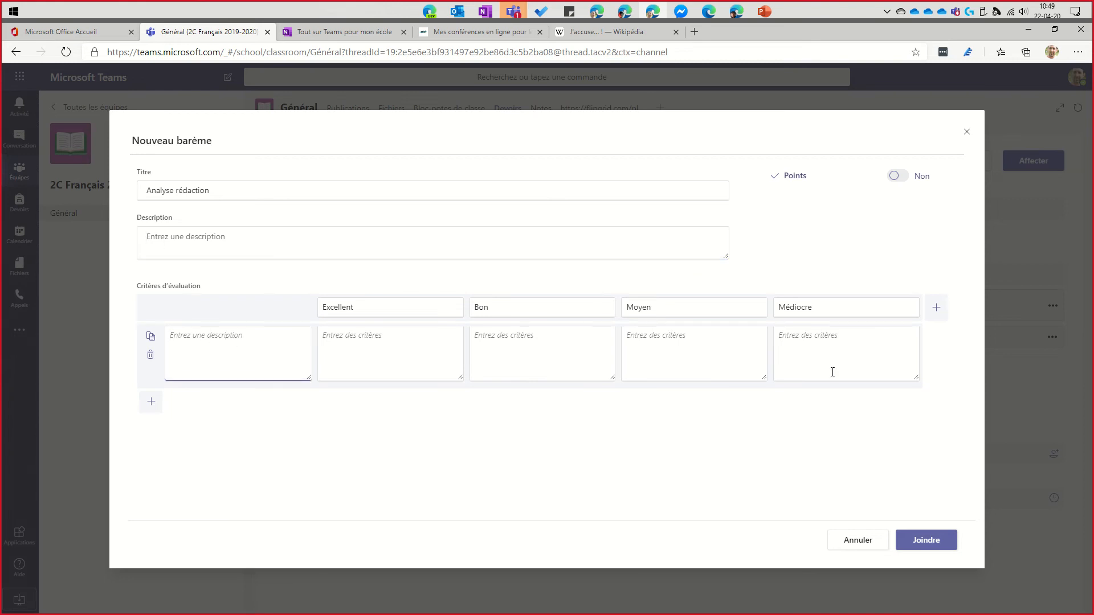
{"action": "left_click", "coordinate": [151, 403]}
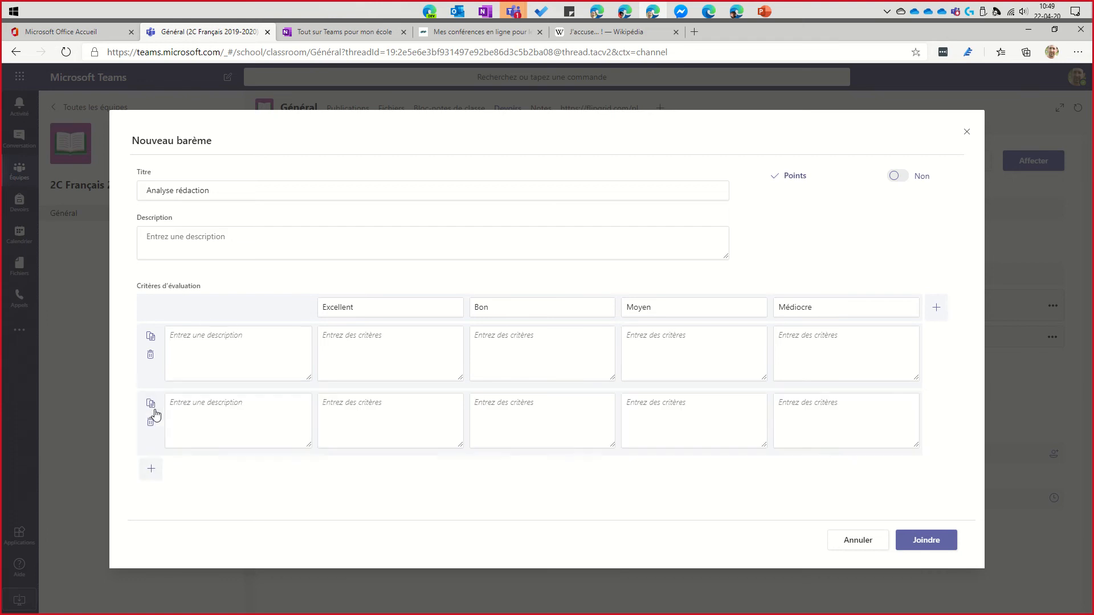
{"action": "left_click", "coordinate": [150, 469]}
{"action": "left_click", "coordinate": [208, 317]}
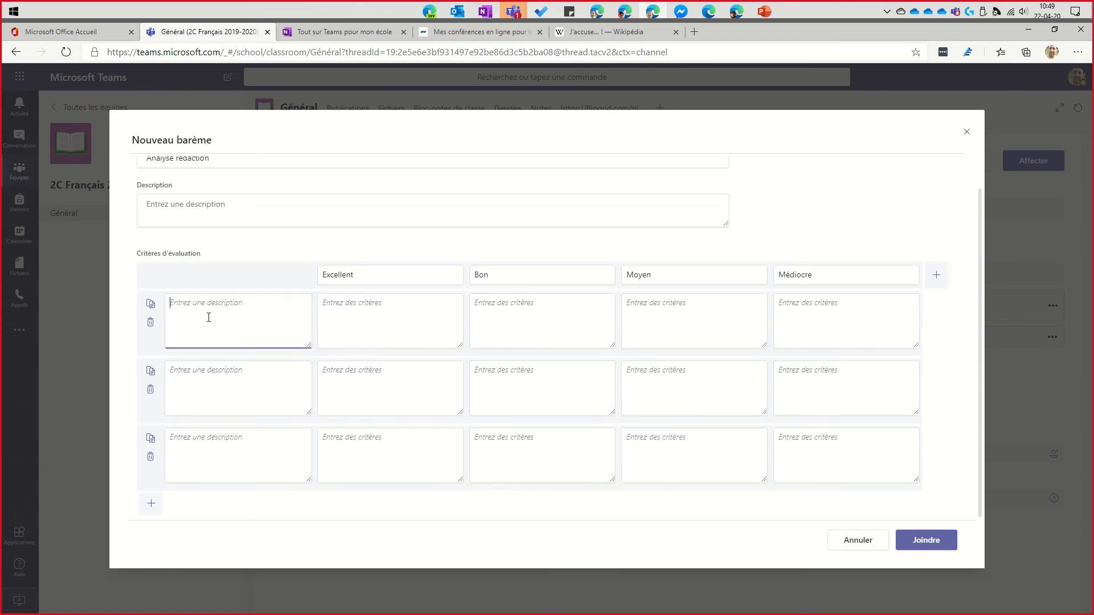
{"action": "left_click", "coordinate": [191, 393]}
{"action": "left_click", "coordinate": [192, 453]}
{"action": "left_click", "coordinate": [189, 328]}
{"action": "left_click", "coordinate": [187, 377]}
{"action": "left_click", "coordinate": [197, 445]}
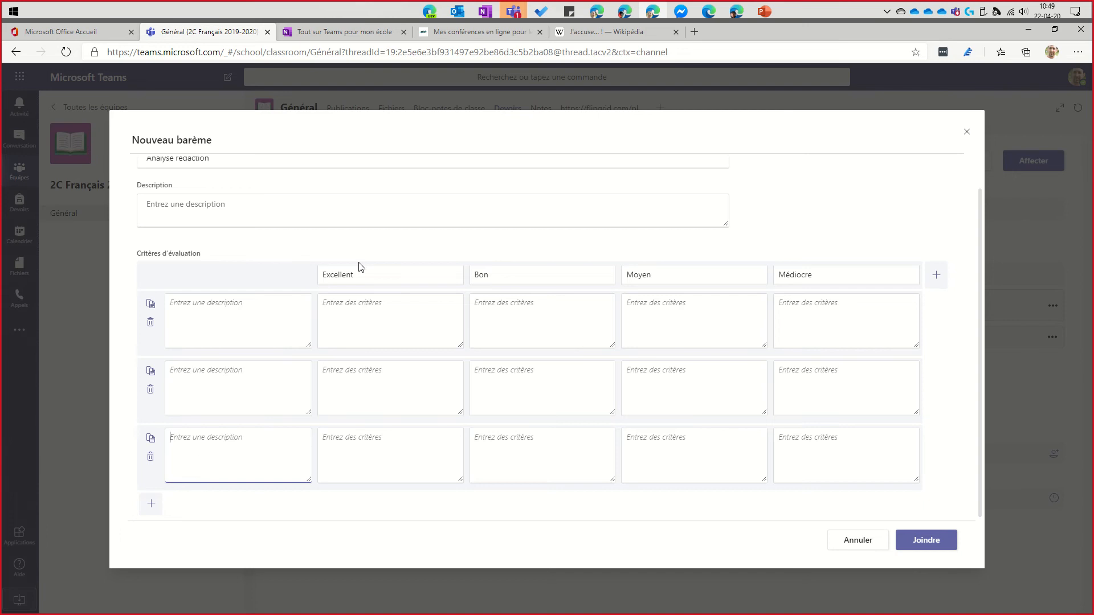
{"action": "left_click", "coordinate": [366, 318]}
{"action": "left_click", "coordinate": [513, 309]}
{"action": "left_click", "coordinate": [661, 311]}
{"action": "left_click", "coordinate": [826, 310]}
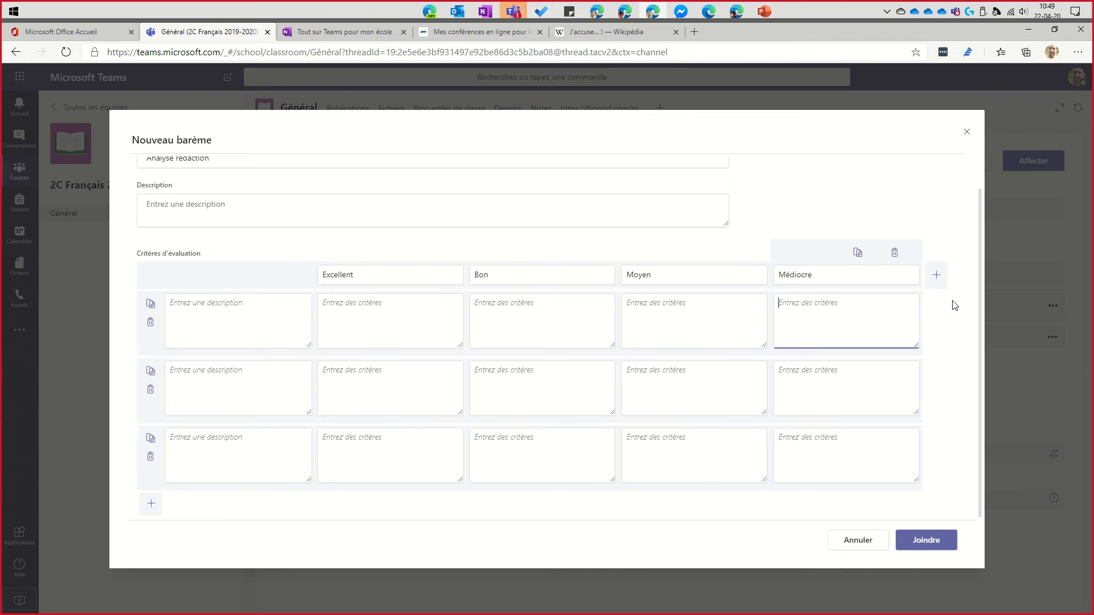
{"action": "left_click", "coordinate": [838, 279]}
{"action": "left_click", "coordinate": [659, 275]}
{"action": "left_click", "coordinate": [540, 274]}
{"action": "left_click", "coordinate": [405, 276]}
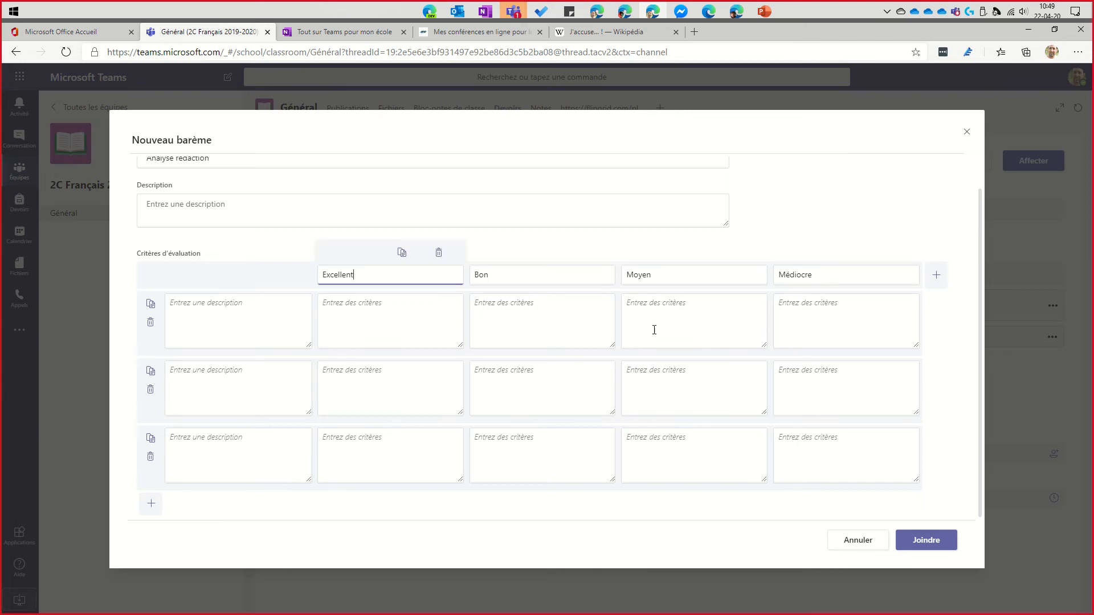
{"action": "left_click", "coordinate": [845, 274]}
{"action": "left_click", "coordinate": [383, 273]}
{"action": "left_click_drag", "start_coordinate": [374, 271], "coordinate": [311, 278]}
{"action": "left_click", "coordinate": [515, 251]}
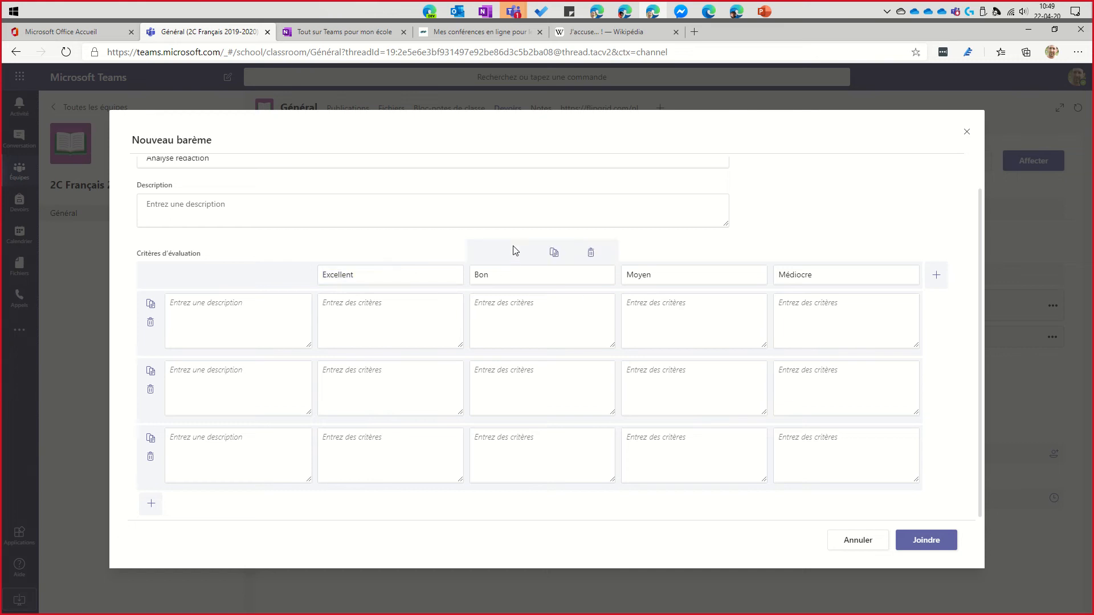
- Name the first criterion "Orthographe", describing Excellent as "Aucune faut sur l'ensemble du travail." and Bon as "De 1 à 5 fautes sur l'ensemble du travail"
{"action": "left_click", "coordinate": [194, 310]}
{"action": "type", "text": "O"}
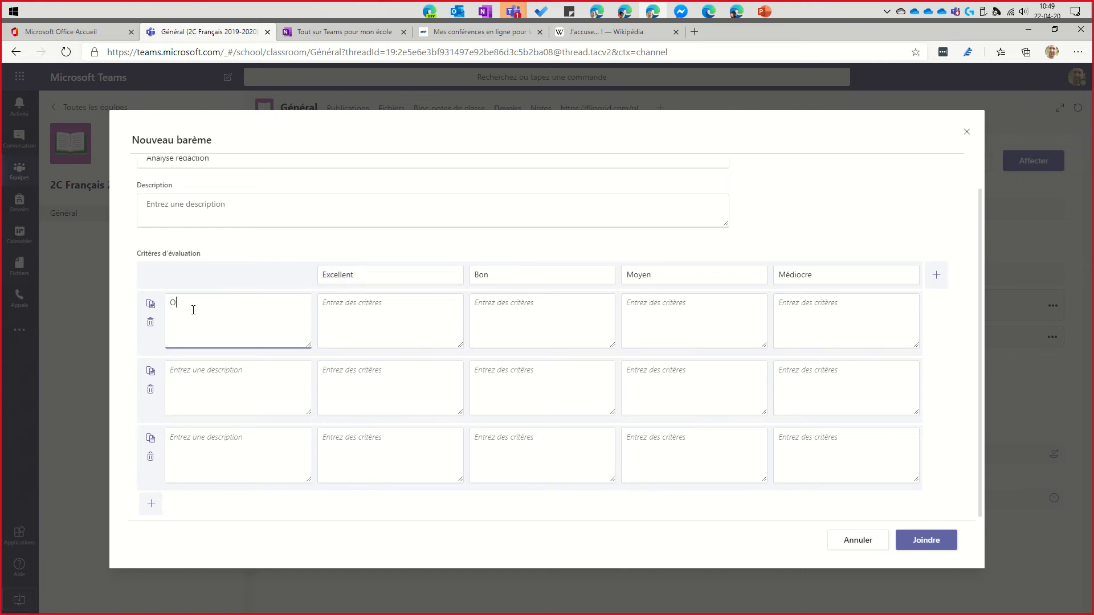
{"action": "type", "text": "rthographe"}
{"action": "left_click", "coordinate": [372, 314]}
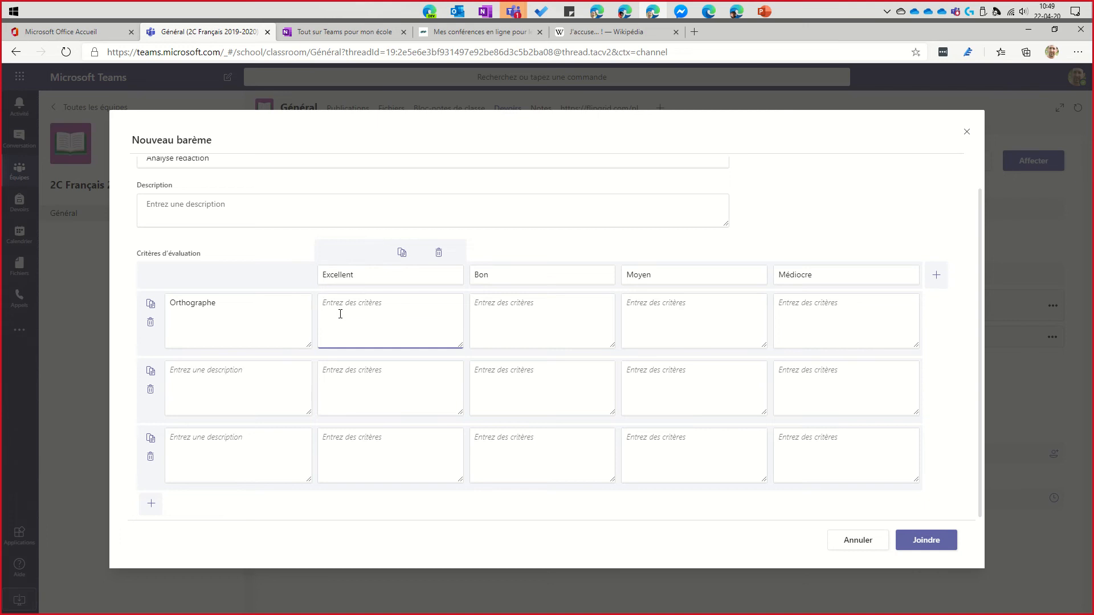
{"action": "type", "text": "Aucune faut sur l'ensemble du travail."}
{"action": "left_click", "coordinate": [510, 311]}
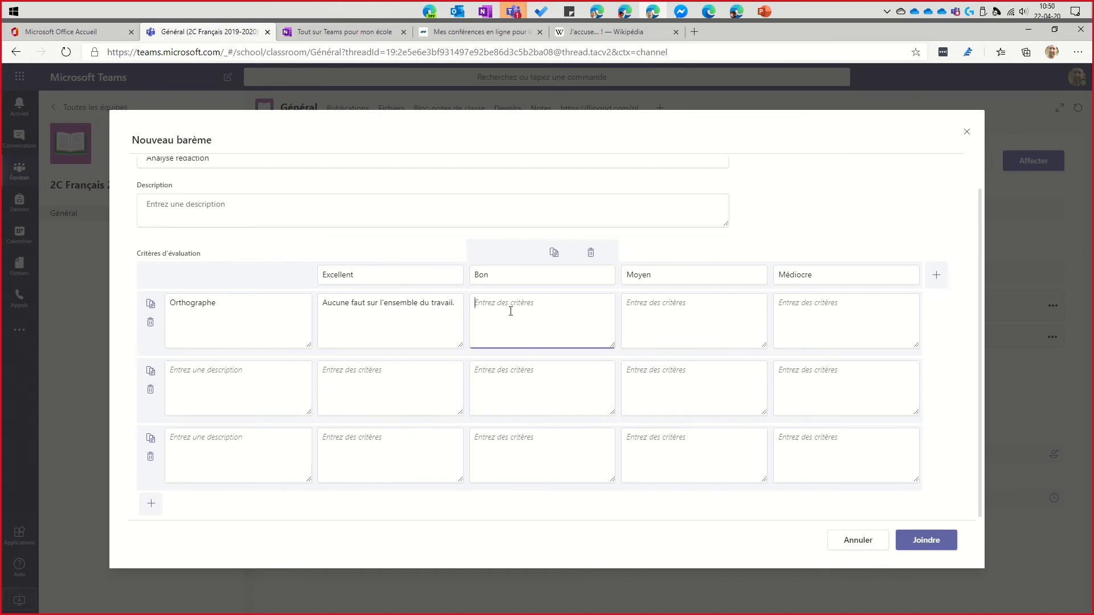
{"action": "type", "text": "De 1 à 5 fautes sur l'ensemble du travail"}
- For Orthographe, describe Moyen as "de 6 à 10 fautes sur l'ensemble du travail." and Médiocre as "Plus de 10 fautes sur l'ensemble du travail."
{"action": "left_click", "coordinate": [691, 304]}
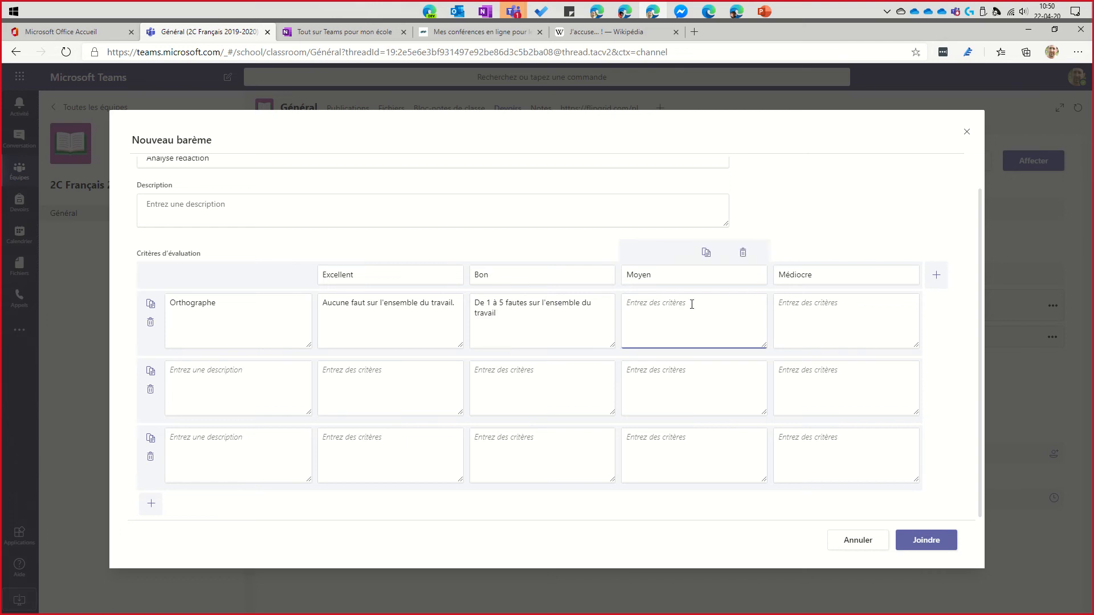
{"action": "type", "text": "de 6 à 10 fautes sur l'ensemble du travail."}
{"action": "left_click", "coordinate": [831, 300]}
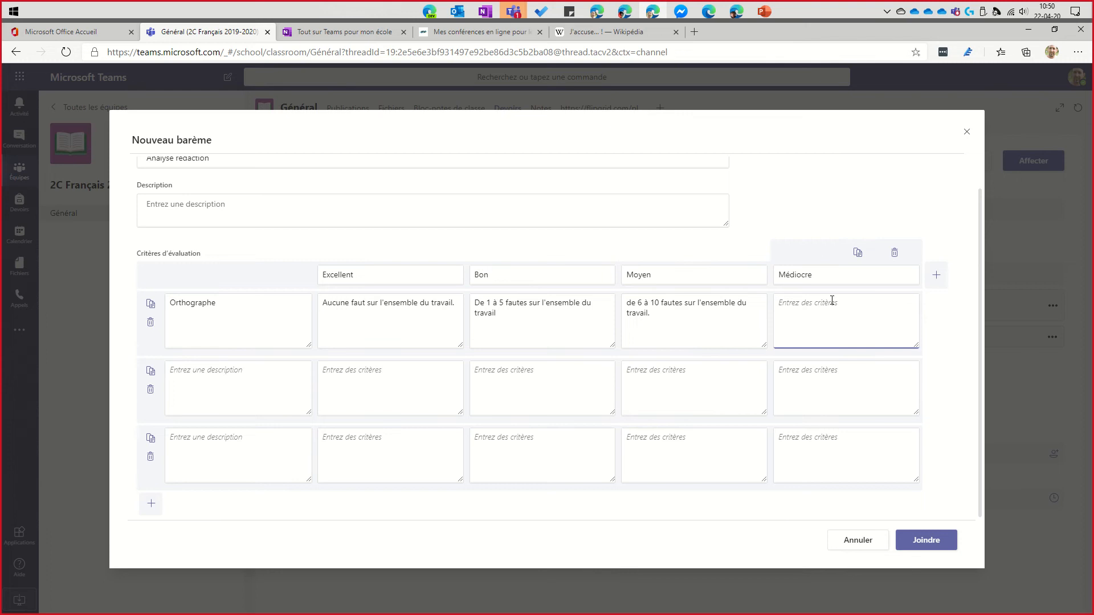
{"action": "type", "text": "Plus de 10 fautes sur l'ensemble du travail."}
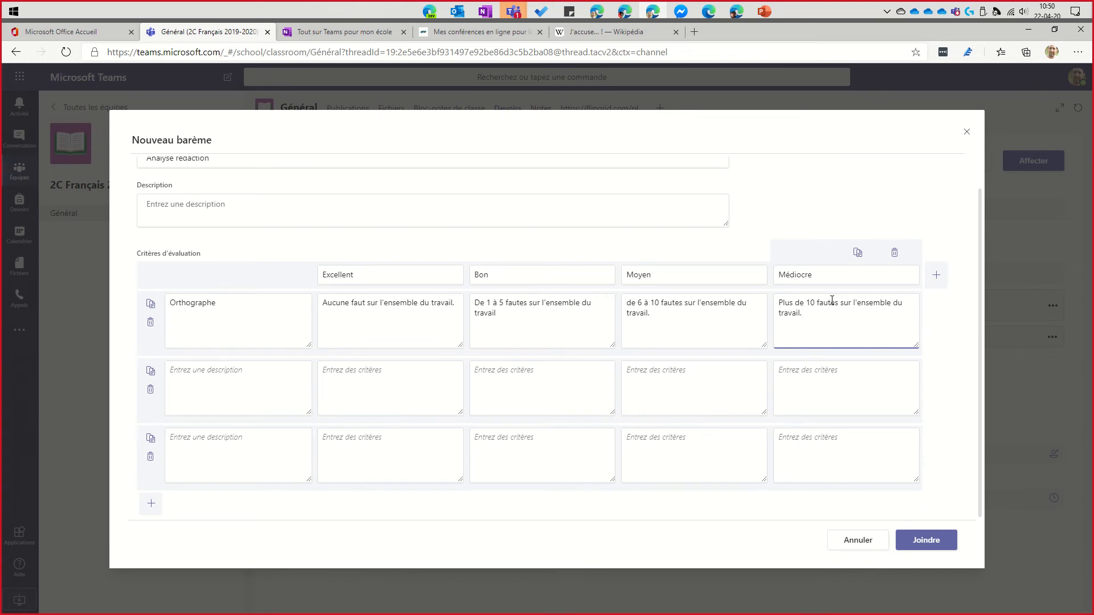
- Correct the spelling of "faute" in the Excellent description of the Orthographe criterion
{"action": "left_click", "coordinate": [369, 302]}
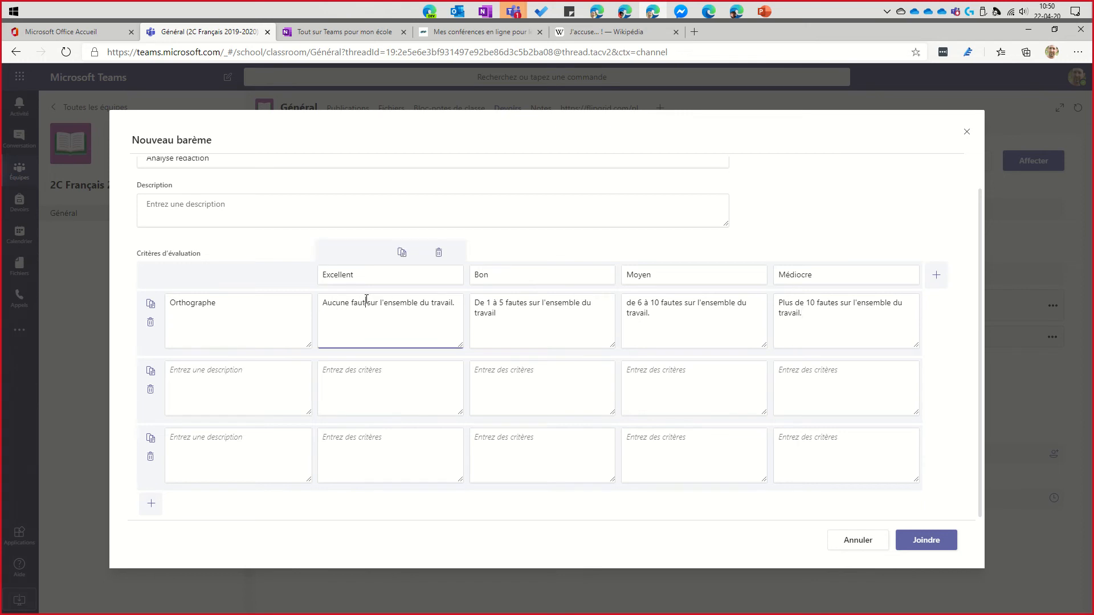
{"action": "type", "text": "e"}
{"action": "left_click", "coordinate": [892, 320]}
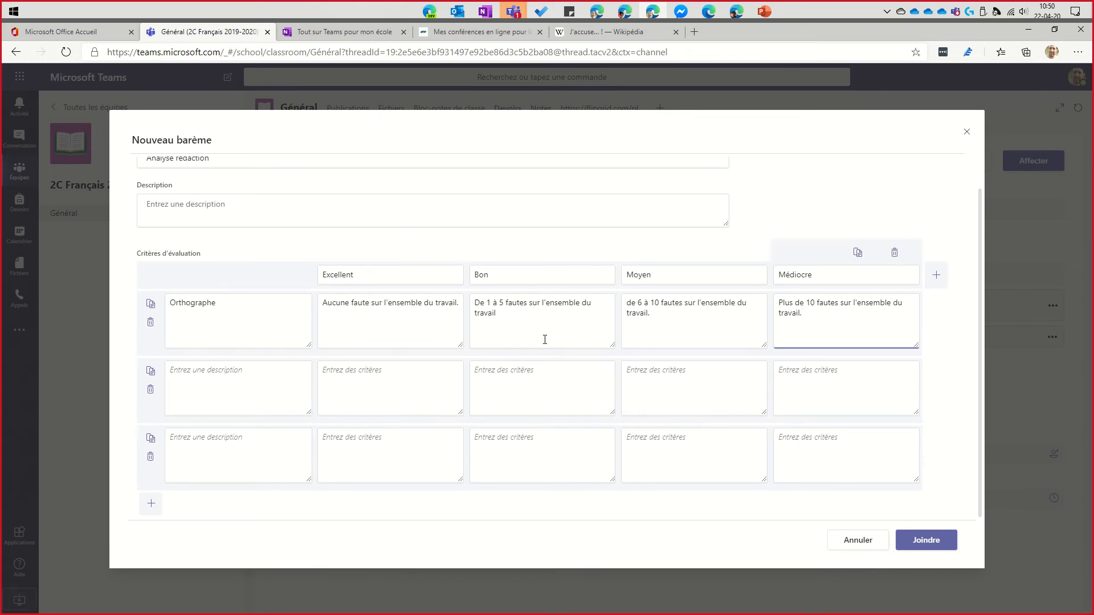
- Name the second rubric criterion "Grammaire" and the third one "Esprit de synthèse"
{"action": "left_click", "coordinate": [383, 391]}
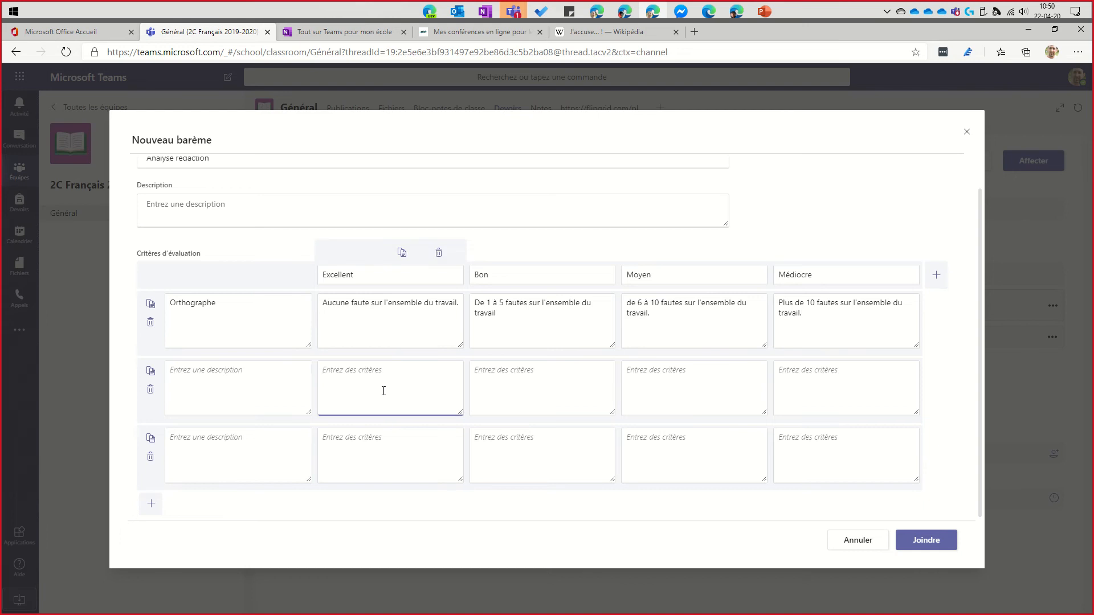
{"action": "left_click", "coordinate": [178, 372]}
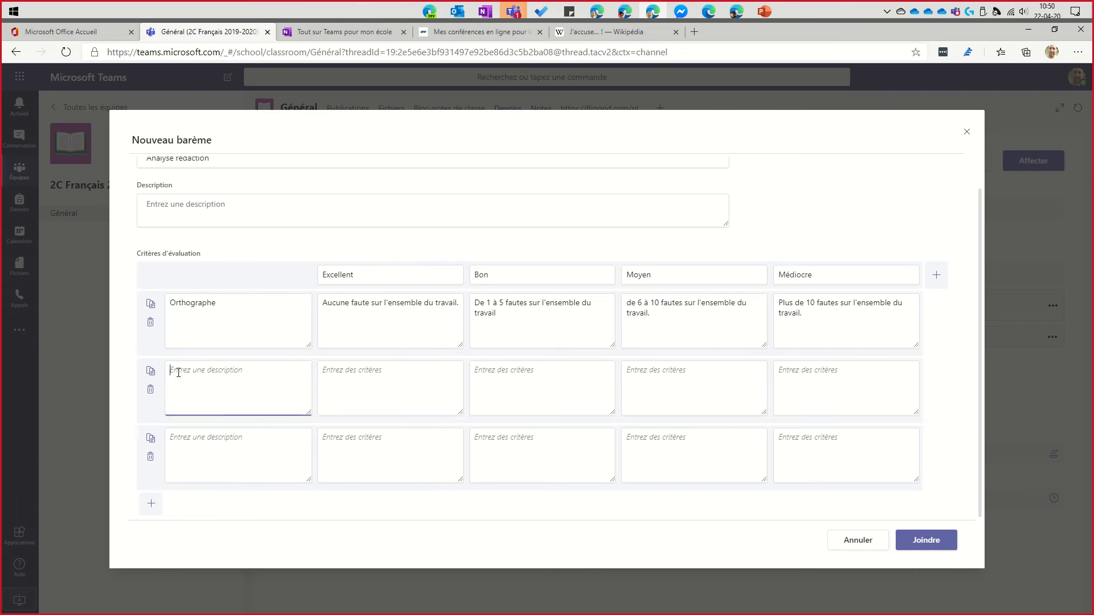
{"action": "type", "text": "Grammaire"}
{"action": "left_click", "coordinate": [200, 445]}
{"action": "type", "text": "arg"}
{"action": "key", "text": "BackSpace"}
{"action": "key", "text": "BackSpace"}
{"action": "key", "text": "BackSpace"}
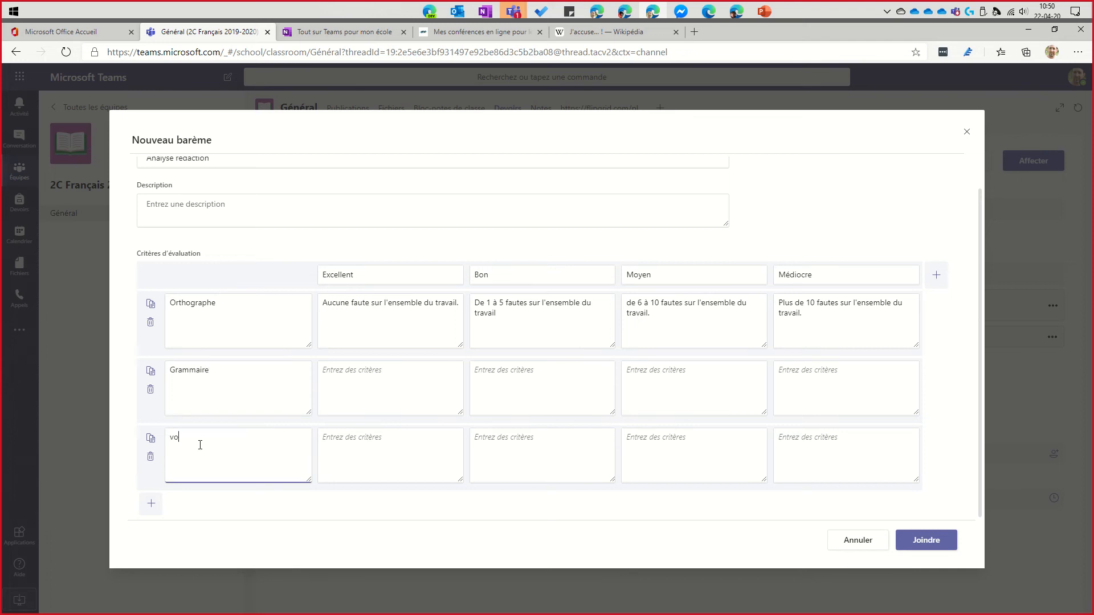
{"action": "type", "text": "Argumentati"}
{"action": "key", "text": "BackSpace"}
{"action": "key", "text": "BackSpace"}
{"action": "key", "text": "BackSpace"}
{"action": "key", "text": "BackSpace"}
{"action": "key", "text": "BackSpace"}
{"action": "key", "text": "BackSpace"}
{"action": "key", "text": "BackSpace"}
{"action": "key", "text": "BackSpace"}
{"action": "key", "text": "BackSpace"}
{"action": "key", "text": "BackSpace"}
{"action": "type", "text": "Esprit de synthèse"}
{"action": "left_click", "coordinate": [382, 447]}
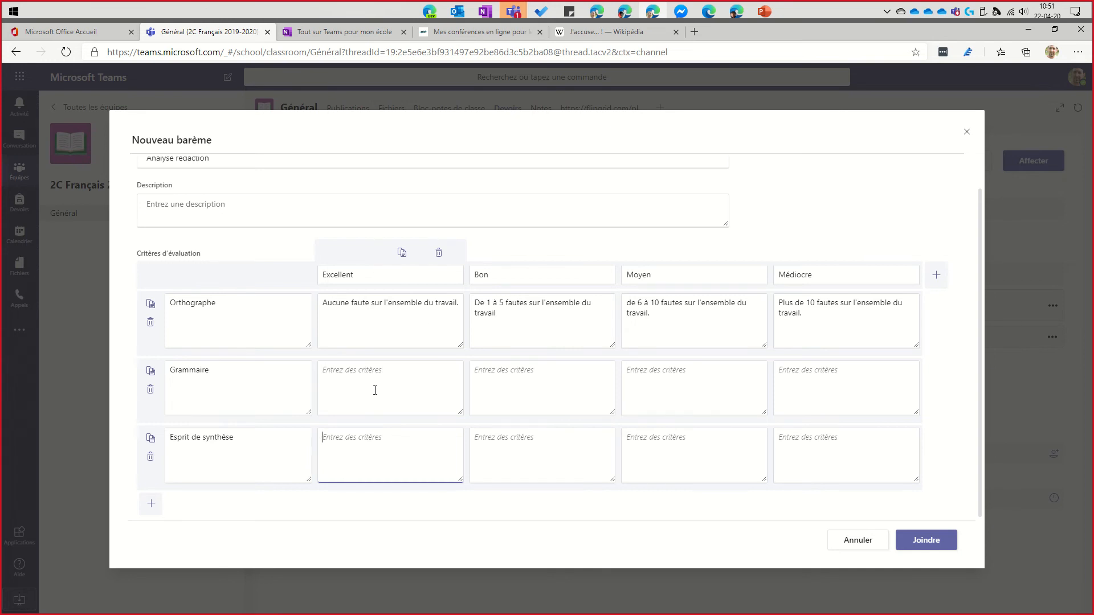
{"action": "left_click", "coordinate": [342, 376]}
{"action": "left_click", "coordinate": [672, 459]}
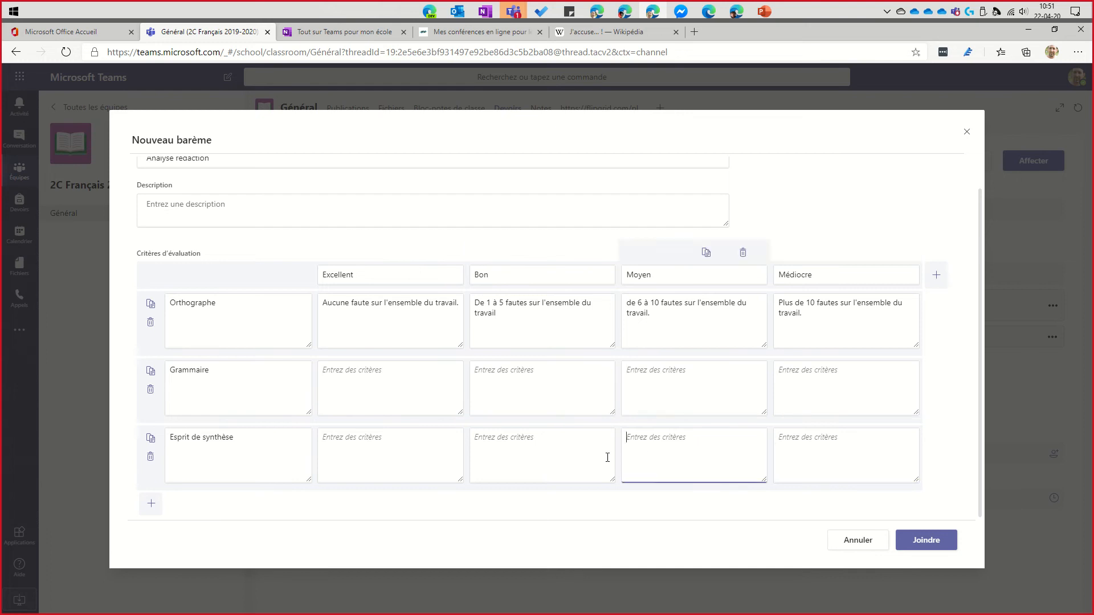
{"action": "left_click", "coordinate": [607, 458]}
{"action": "left_click", "coordinate": [354, 454]}
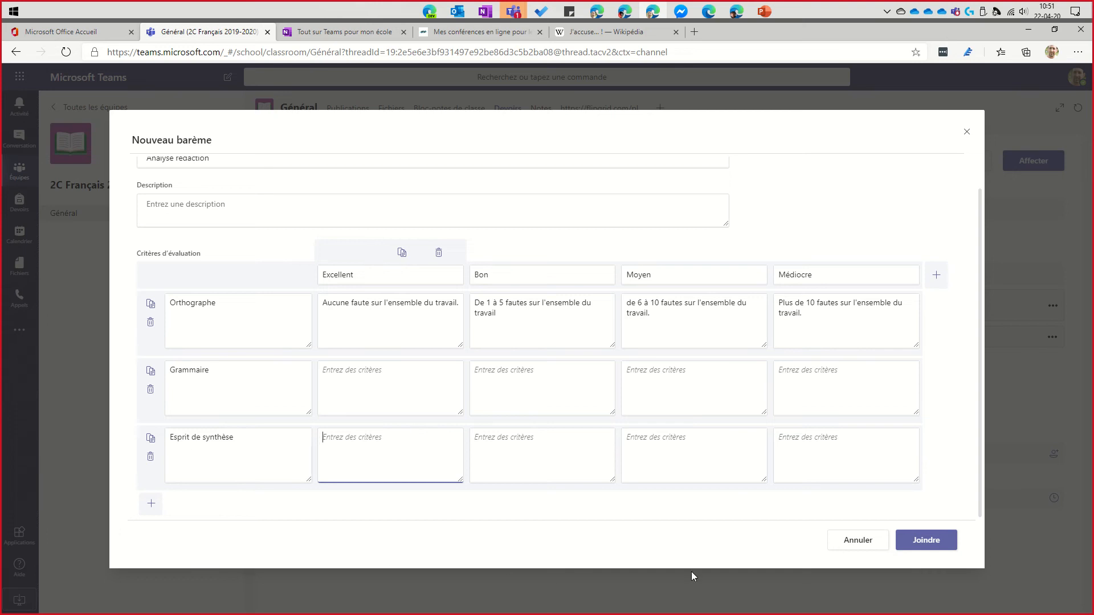
- Attach the "Analyse rédaction" rubric to the assignment and reopen it for editing to turn on points
{"action": "left_click", "coordinate": [930, 546]}
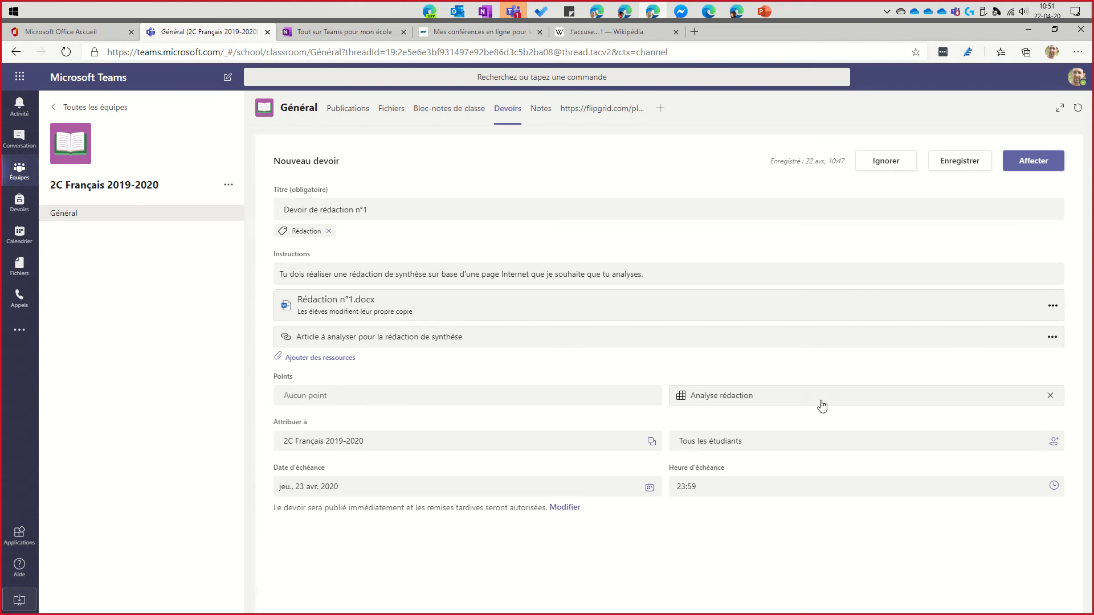
{"action": "left_click", "coordinate": [707, 398]}
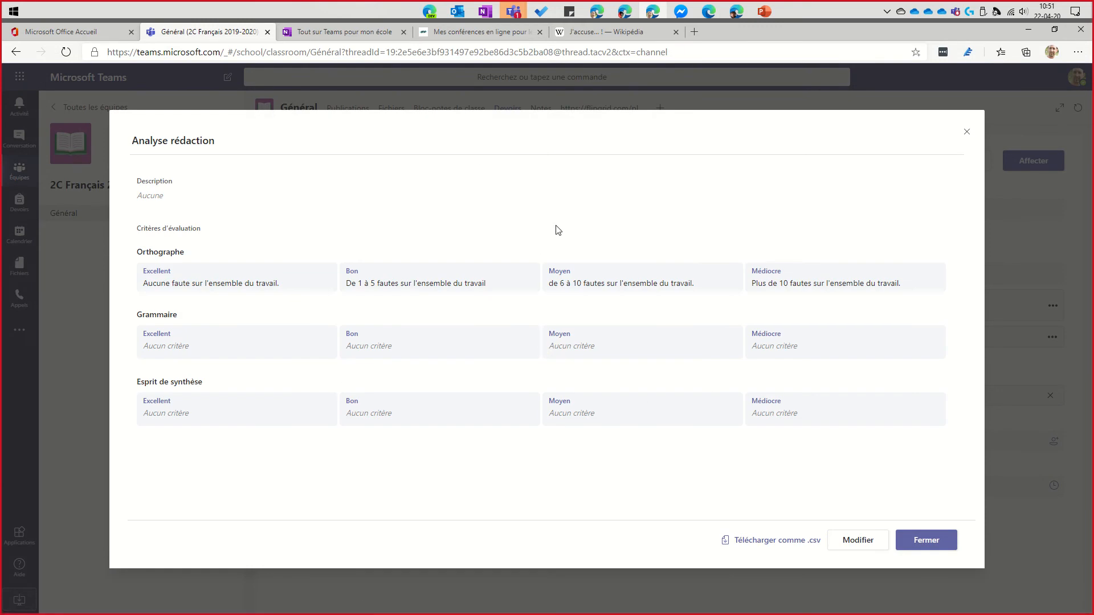
{"action": "left_click", "coordinate": [864, 542]}
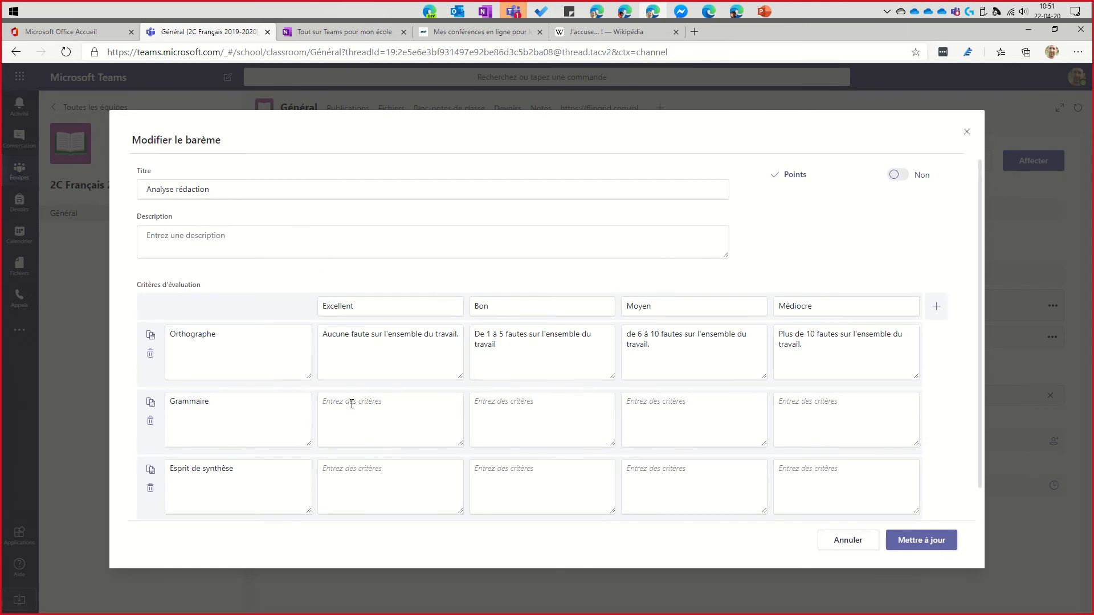
{"action": "left_click", "coordinate": [897, 176]}
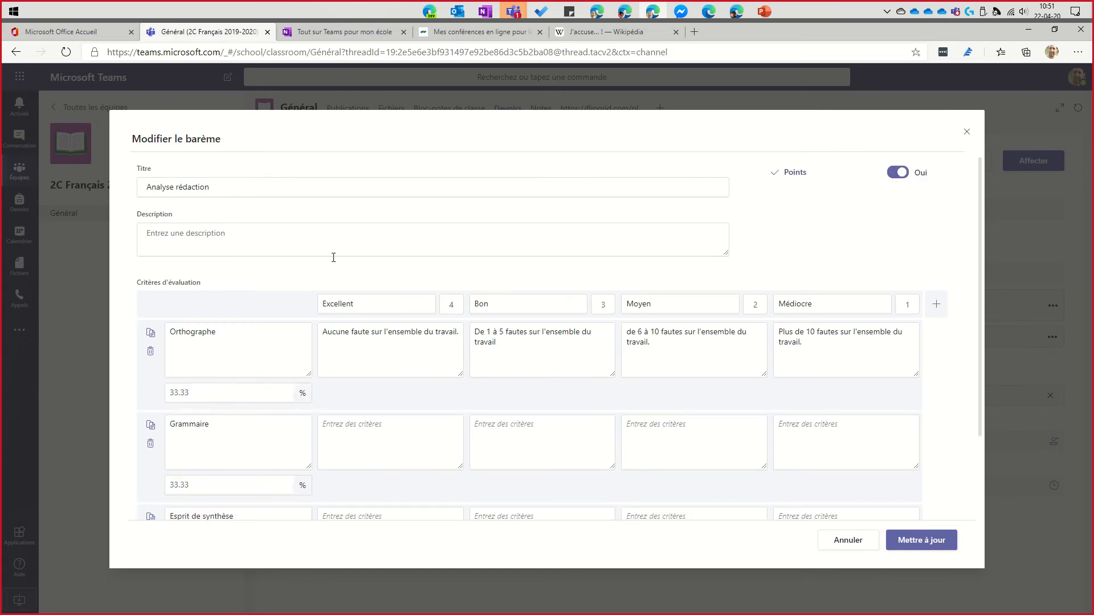
- Examine the points given to each rating level and the weight percentage of each criterion in the rubric
{"action": "scroll", "coordinate": [438, 259], "scroll_direction": "down", "scroll_amount": 2}
{"action": "left_click", "coordinate": [457, 200]}
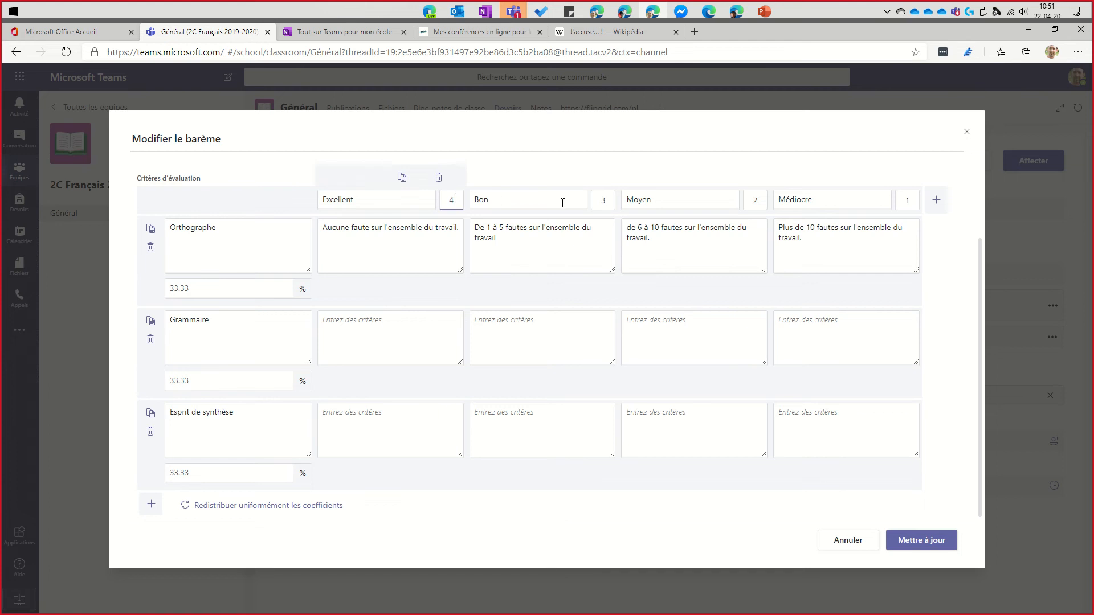
{"action": "left_click", "coordinate": [608, 199]}
{"action": "left_click", "coordinate": [757, 200]}
{"action": "left_click", "coordinate": [908, 201]}
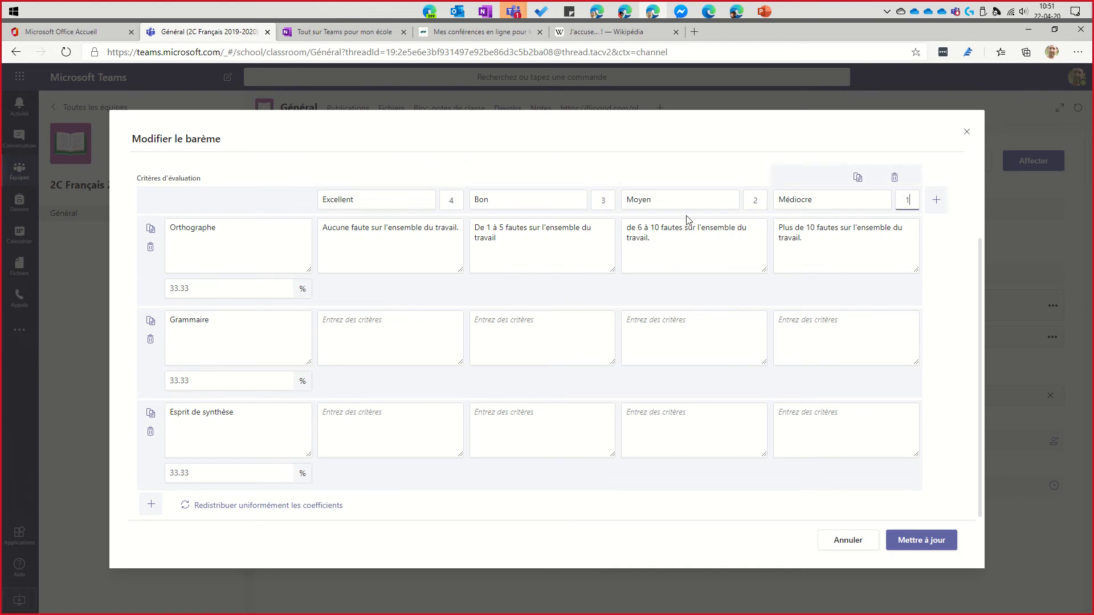
{"action": "left_click", "coordinate": [194, 234]}
{"action": "left_click", "coordinate": [193, 289]}
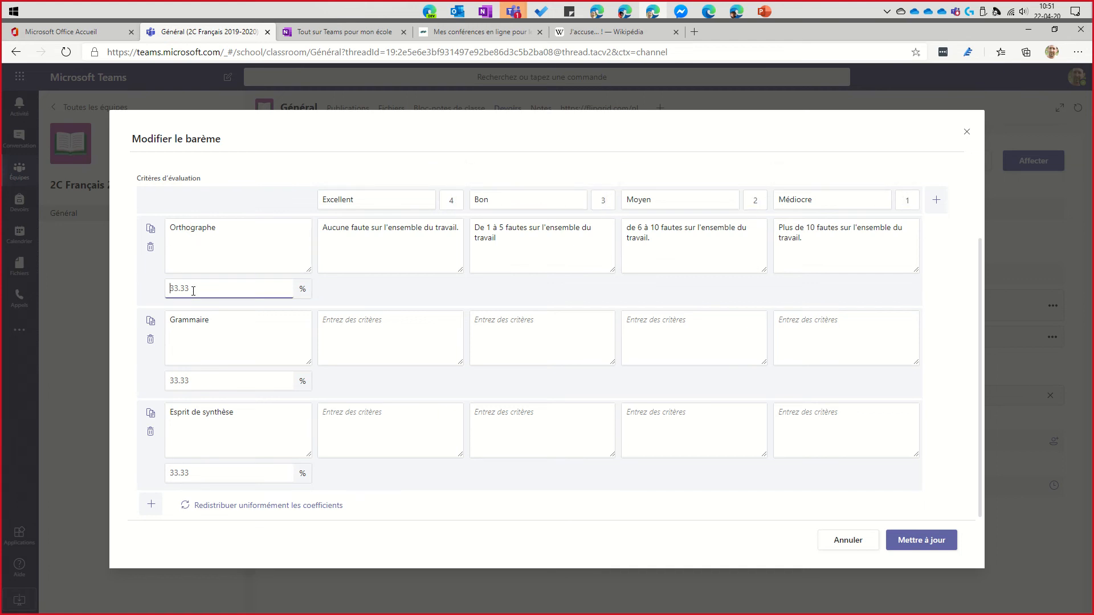
{"action": "left_click", "coordinate": [214, 380]}
{"action": "left_click", "coordinate": [200, 472]}
- Weight Orthographe at 50%, Grammaire at 25% and Esprit de synthèse at 25%, and save the updated rubric
{"action": "left_click", "coordinate": [192, 291]}
{"action": "key", "text": "ctrl+a"}
{"action": "type", "text": "50"}
{"action": "left_click", "coordinate": [197, 383]}
{"action": "key", "text": "ctrl+a"}
{"action": "type", "text": "25"}
{"action": "left_click", "coordinate": [206, 473]}
{"action": "key", "text": "ctrl+a"}
{"action": "type", "text": "25"}
{"action": "left_click", "coordinate": [392, 471]}
{"action": "left_click", "coordinate": [930, 539]}
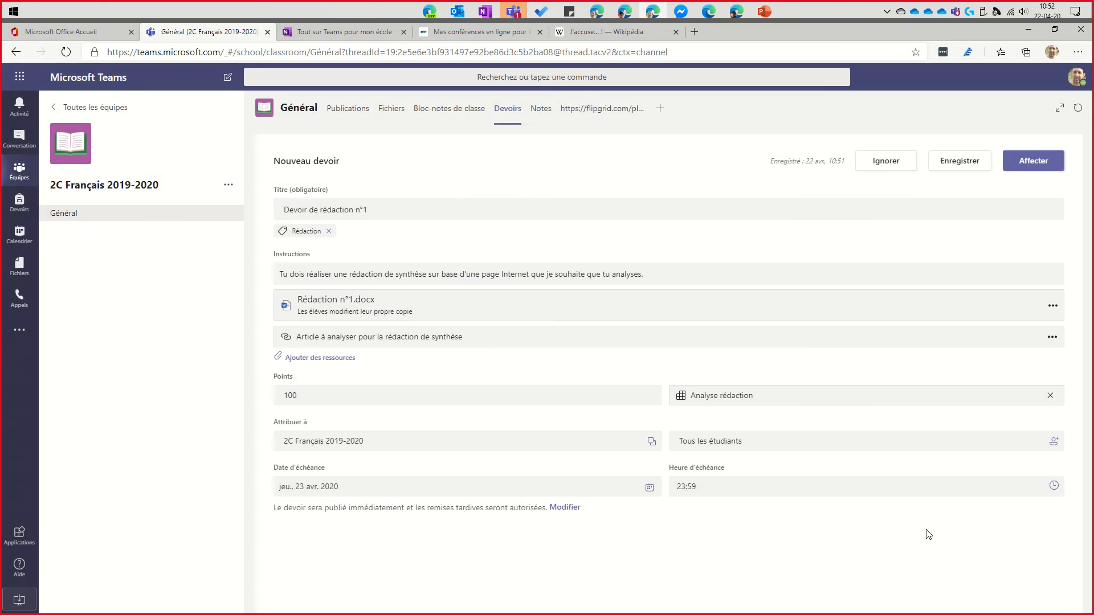
- Set the assignment's total points to 10 with the rubric attached
{"action": "left_click", "coordinate": [307, 390]}
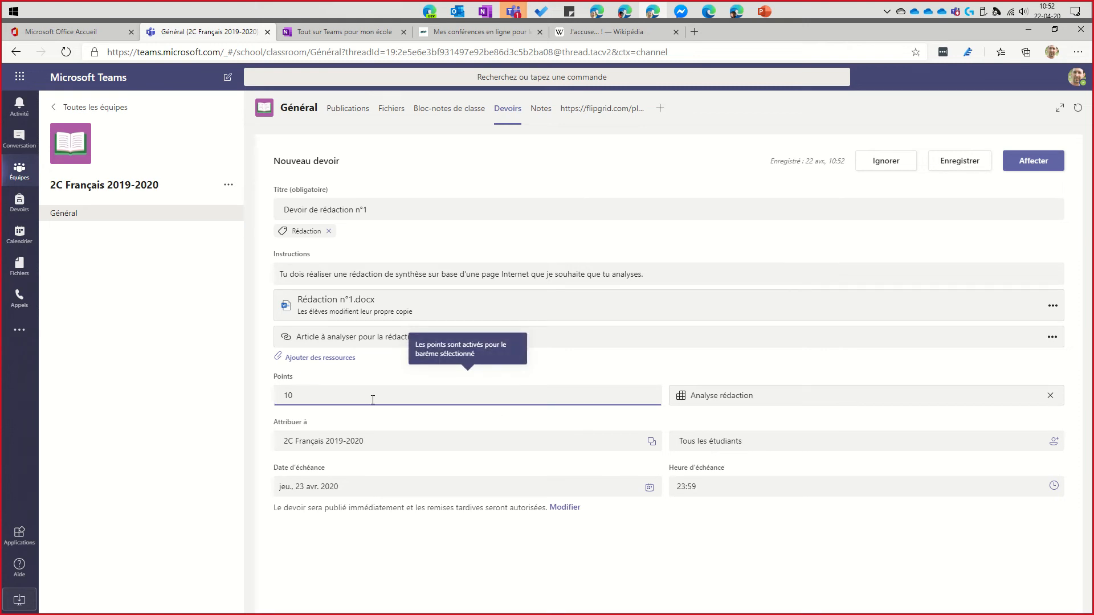
{"action": "left_click", "coordinate": [396, 375]}
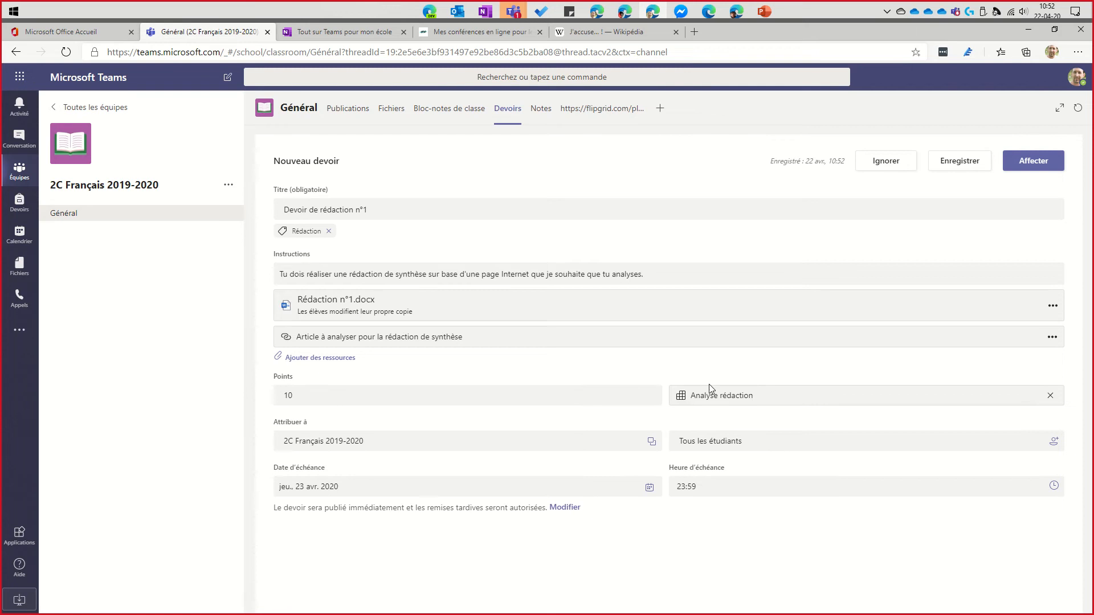
{"action": "left_click", "coordinate": [338, 389]}
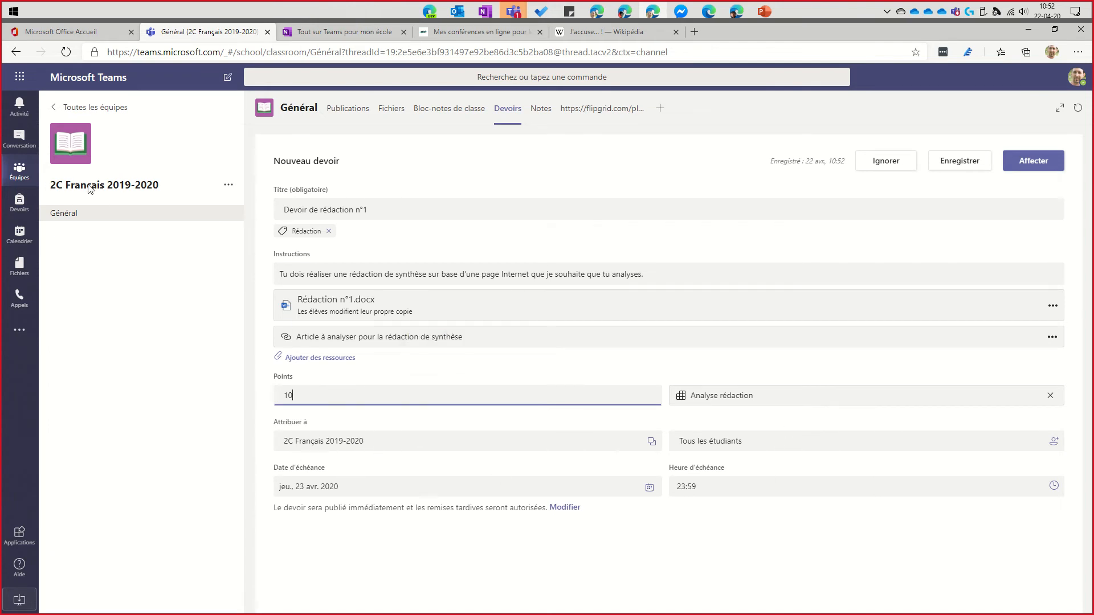
- Look through the list of classes to which the assignment can be given
{"action": "left_click", "coordinate": [345, 444]}
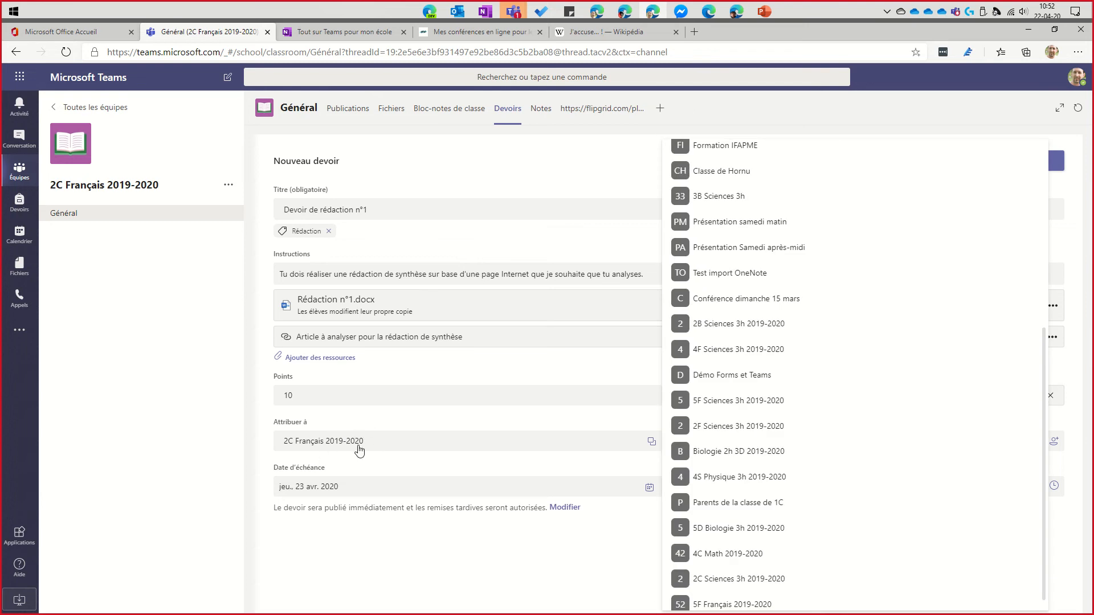
{"action": "scroll", "coordinate": [774, 408], "scroll_direction": "down", "scroll_amount": 1}
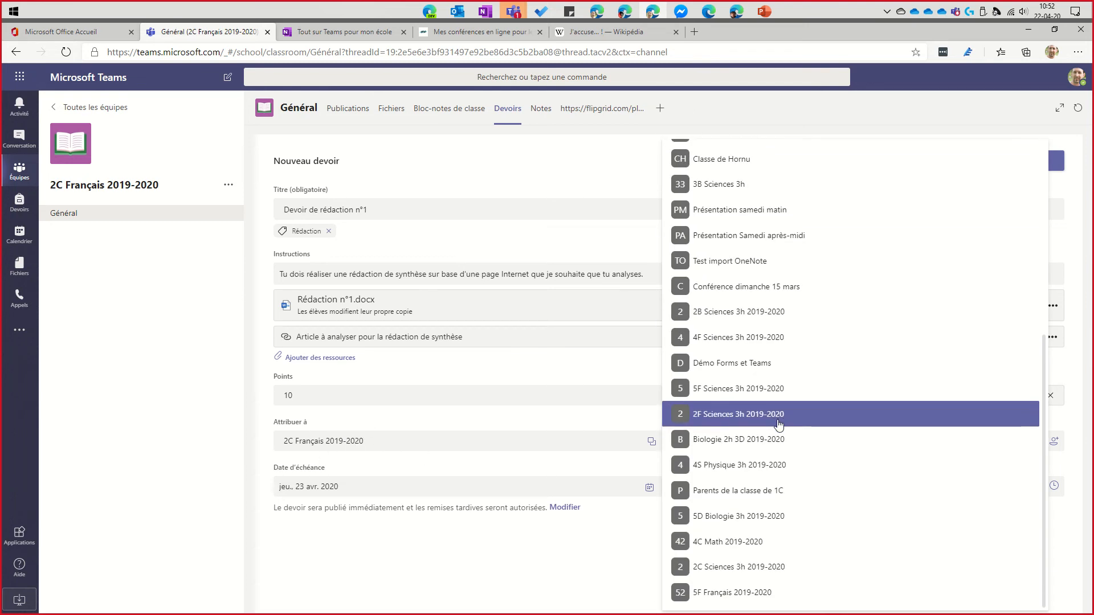
{"action": "scroll", "coordinate": [773, 397], "scroll_direction": "up", "scroll_amount": 6}
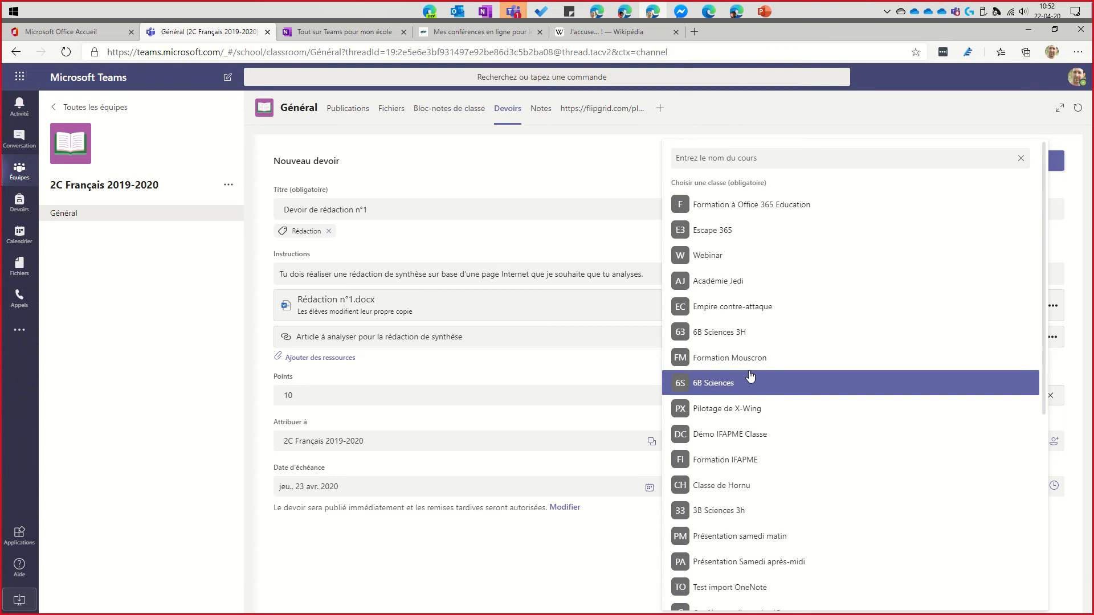
{"action": "scroll", "coordinate": [749, 376], "scroll_direction": "down", "scroll_amount": 5}
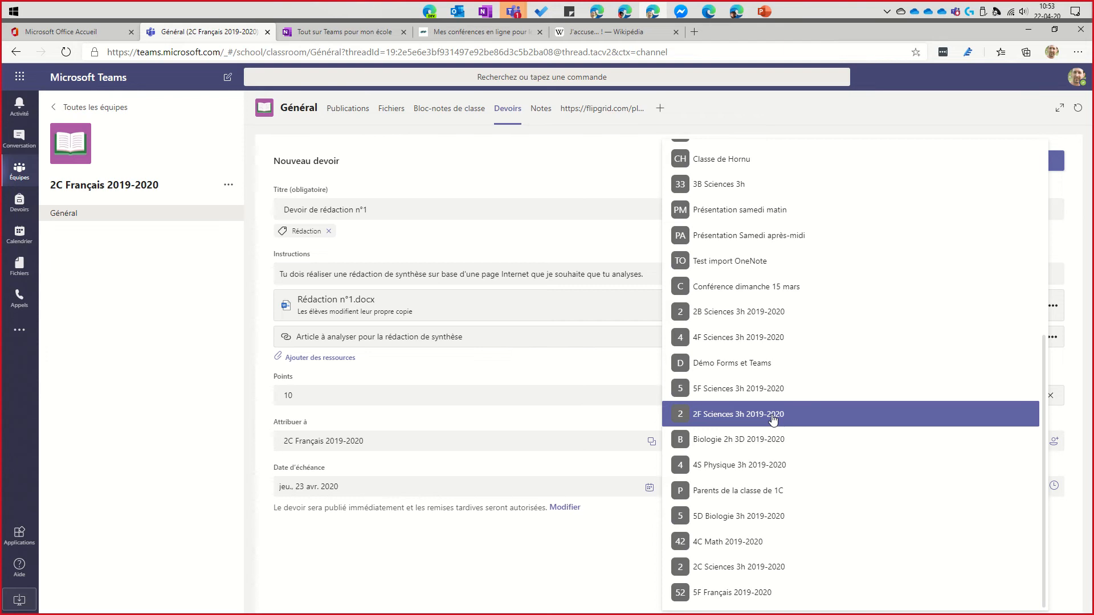
{"action": "left_click", "coordinate": [626, 427]}
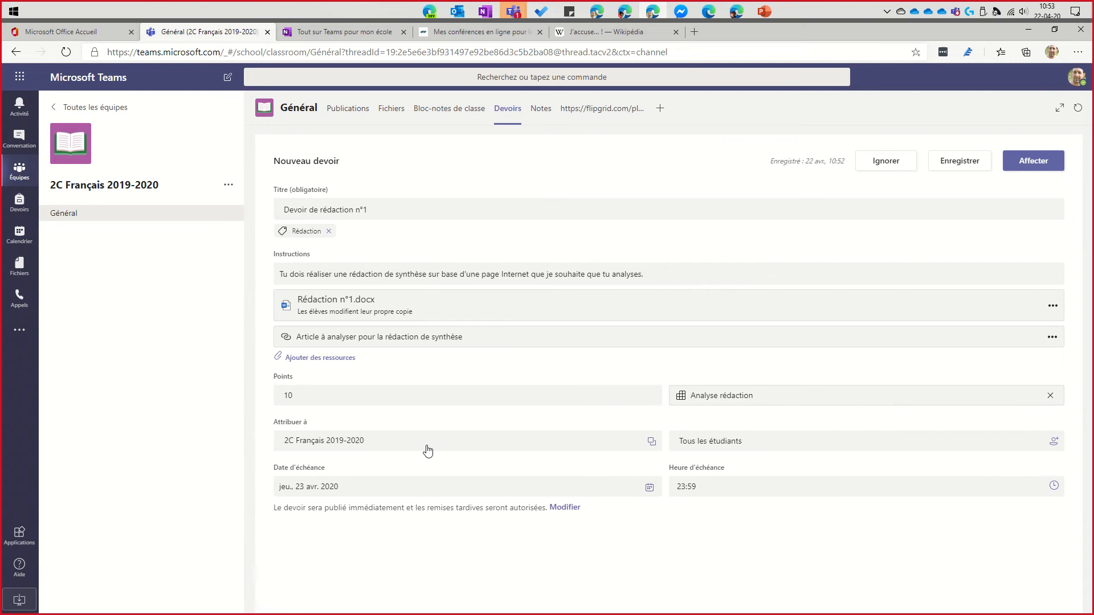
- Select all six listed students individually as recipients of the assignment
{"action": "left_click", "coordinate": [719, 448]}
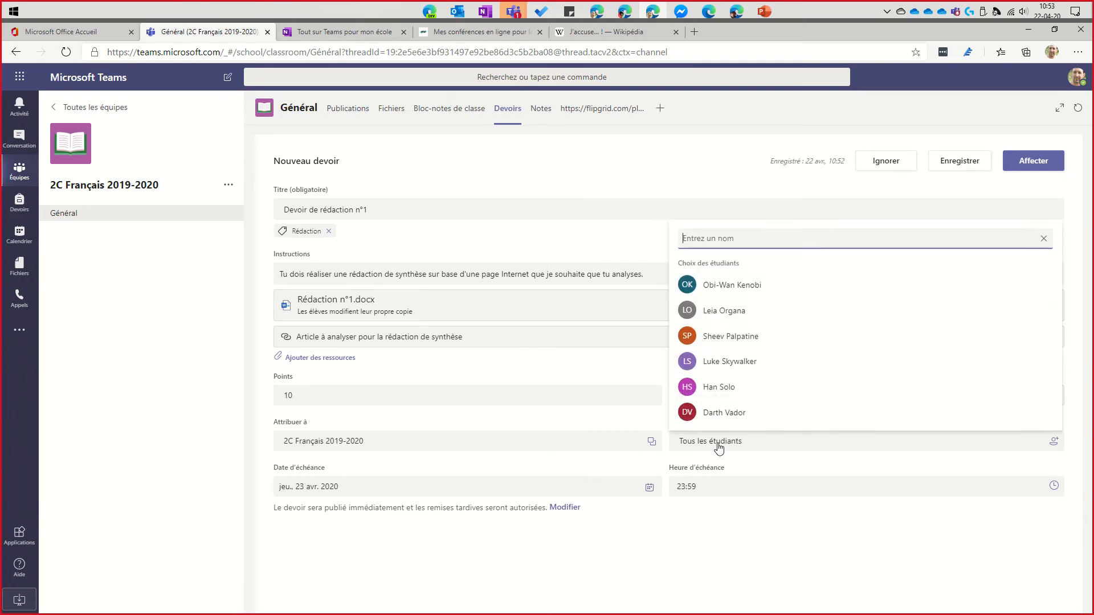
{"action": "left_click", "coordinate": [723, 285]}
{"action": "left_click", "coordinate": [723, 310]}
{"action": "left_click", "coordinate": [725, 337]}
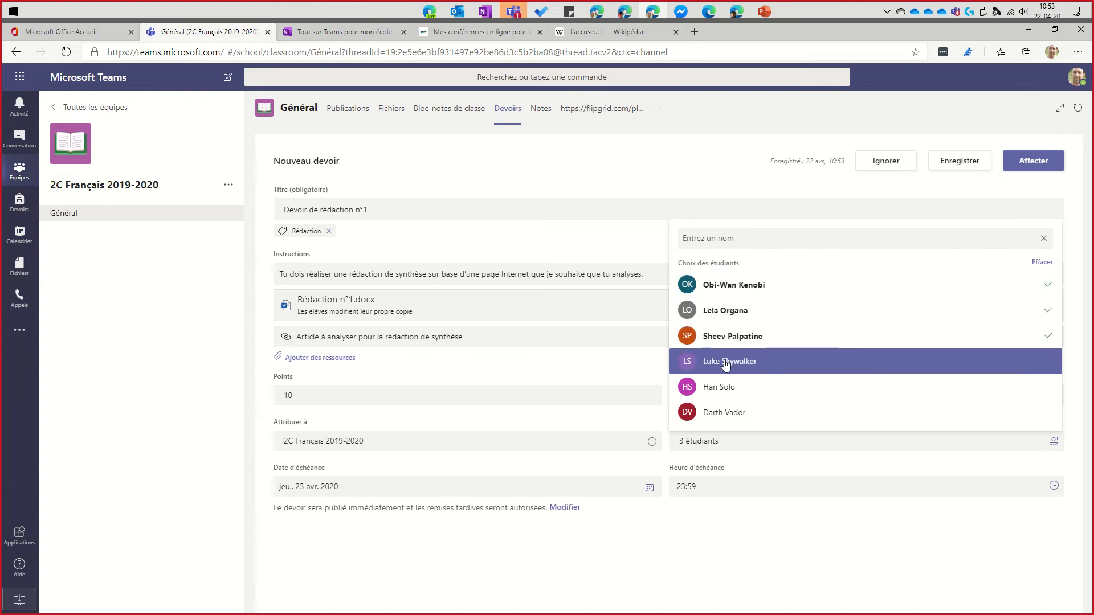
{"action": "left_click", "coordinate": [714, 360]}
{"action": "left_click", "coordinate": [711, 386]}
{"action": "left_click", "coordinate": [708, 411]}
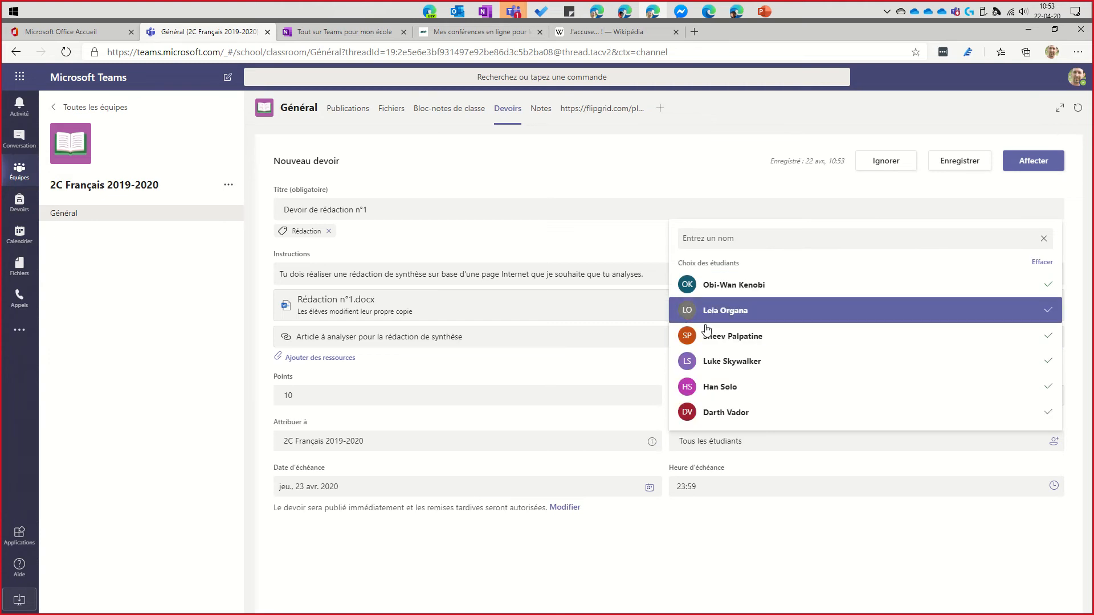
{"action": "left_click", "coordinate": [641, 369]}
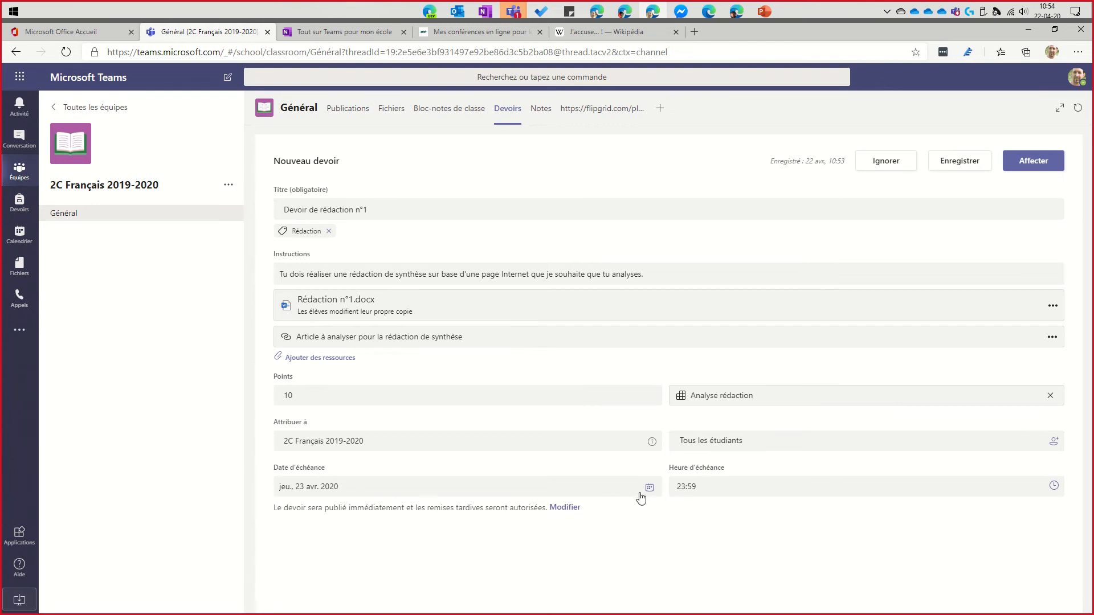
- Try the future publication and closing date options in the assignment's timeline, leaving both off
{"action": "left_click", "coordinate": [563, 508]}
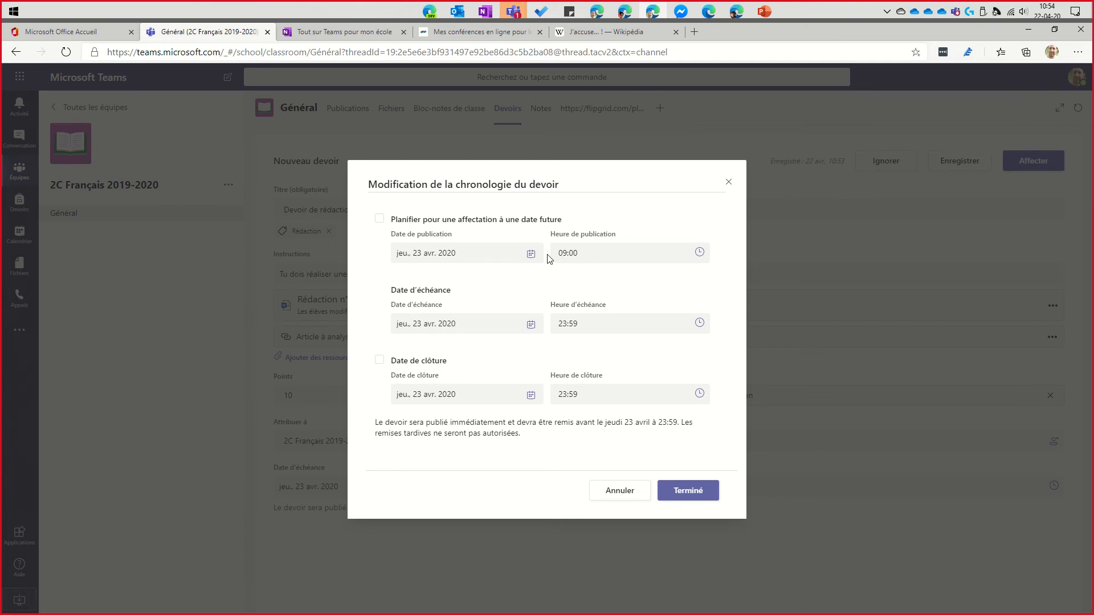
{"action": "left_click", "coordinate": [379, 219]}
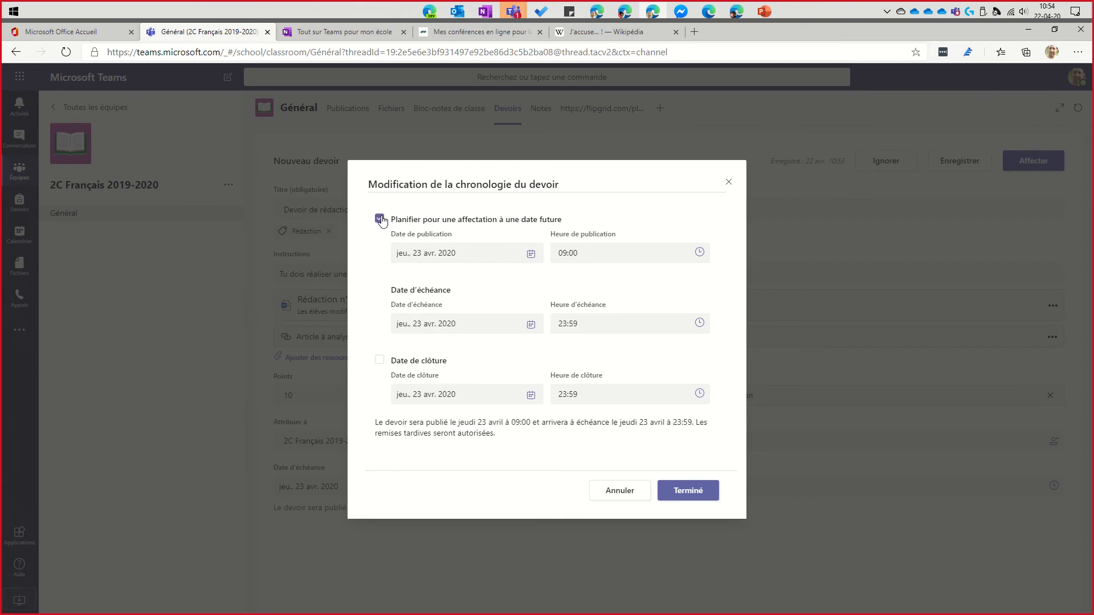
{"action": "left_click", "coordinate": [380, 219]}
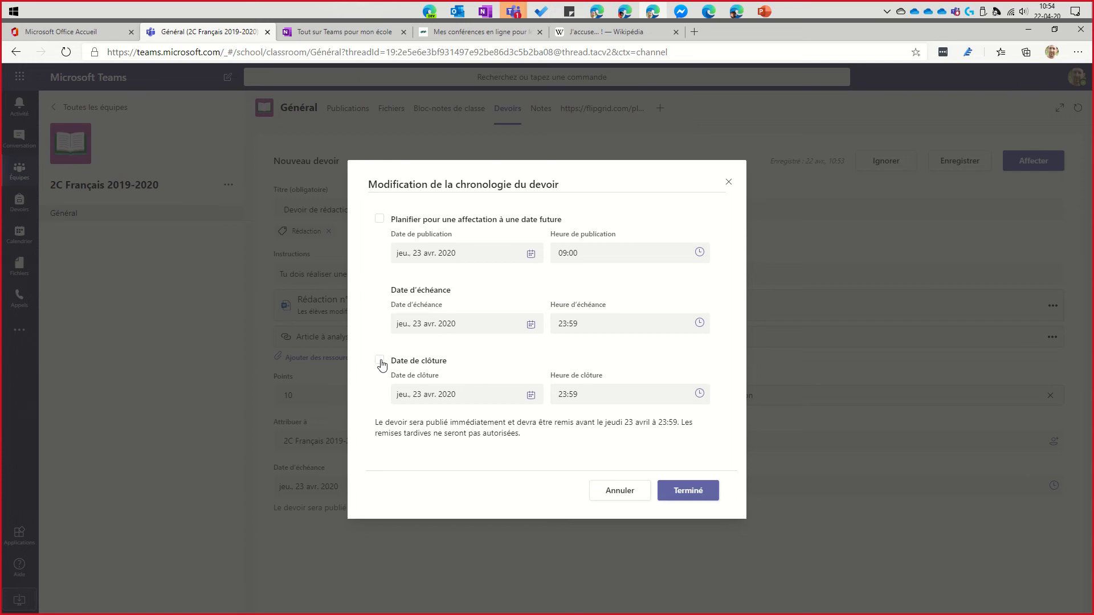
{"action": "left_click", "coordinate": [380, 361]}
{"action": "left_click", "coordinate": [379, 360]}
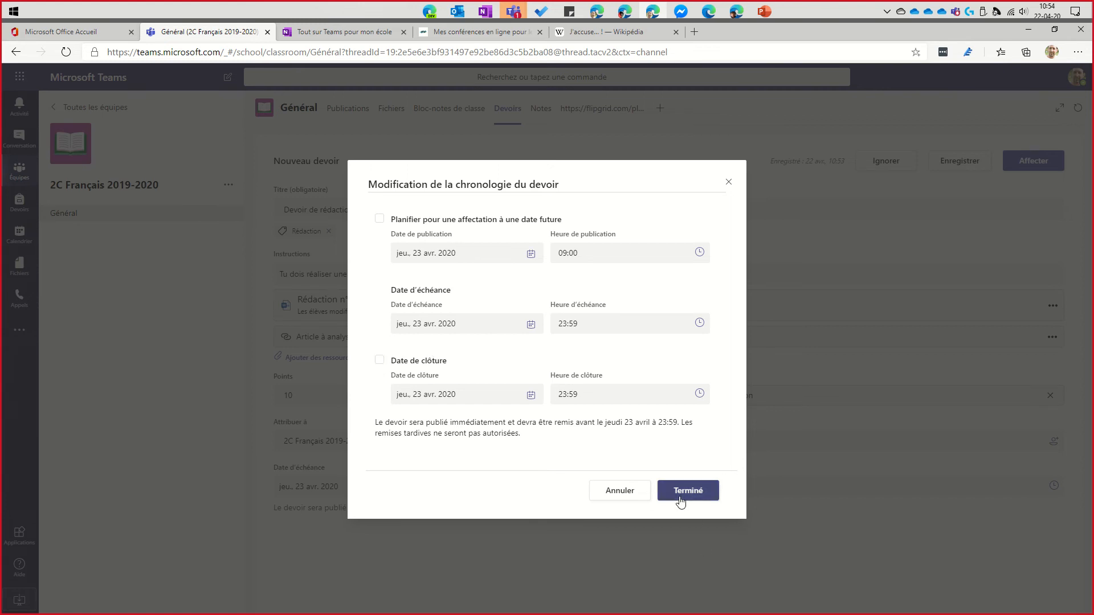
{"action": "left_click", "coordinate": [681, 498]}
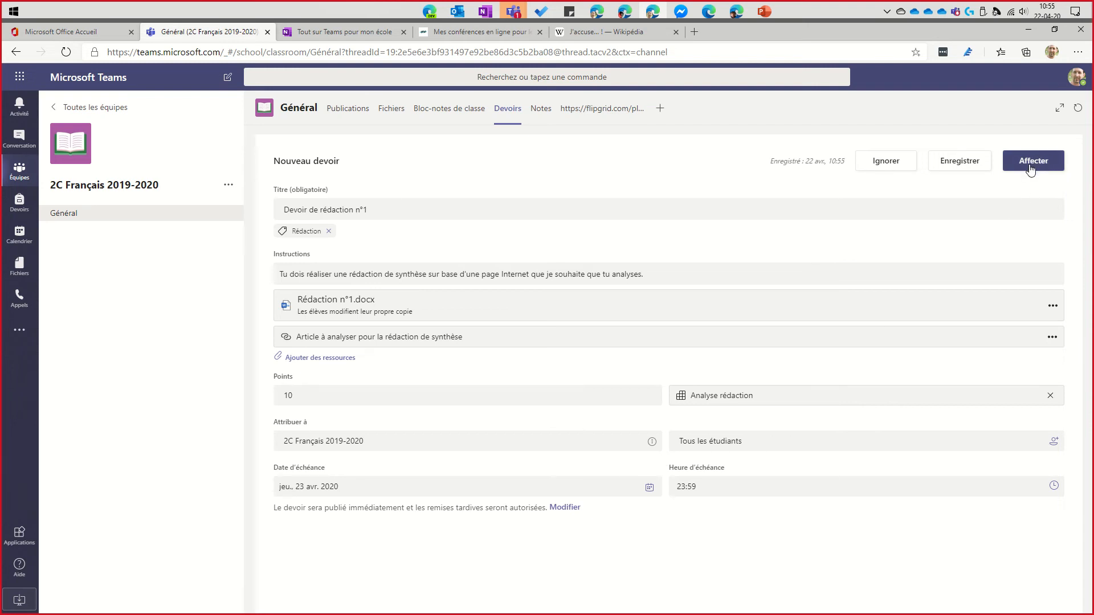
- Schedule the assignment's publication for Thursday 23 April 2020 at 09:00
{"action": "left_click", "coordinate": [569, 507]}
{"action": "left_click", "coordinate": [380, 218]}
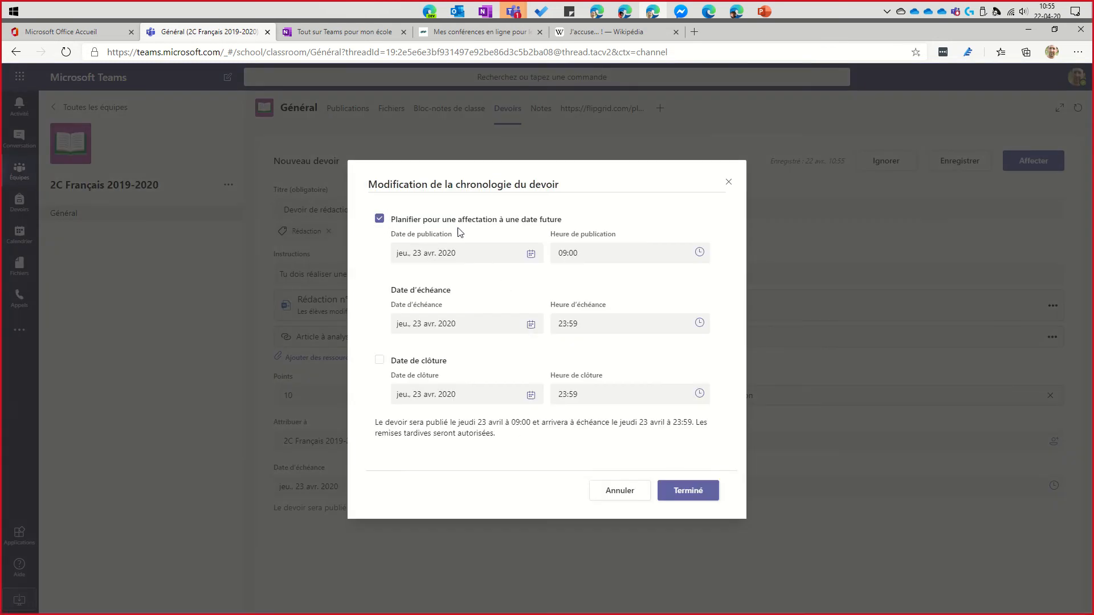
{"action": "left_click", "coordinate": [703, 491]}
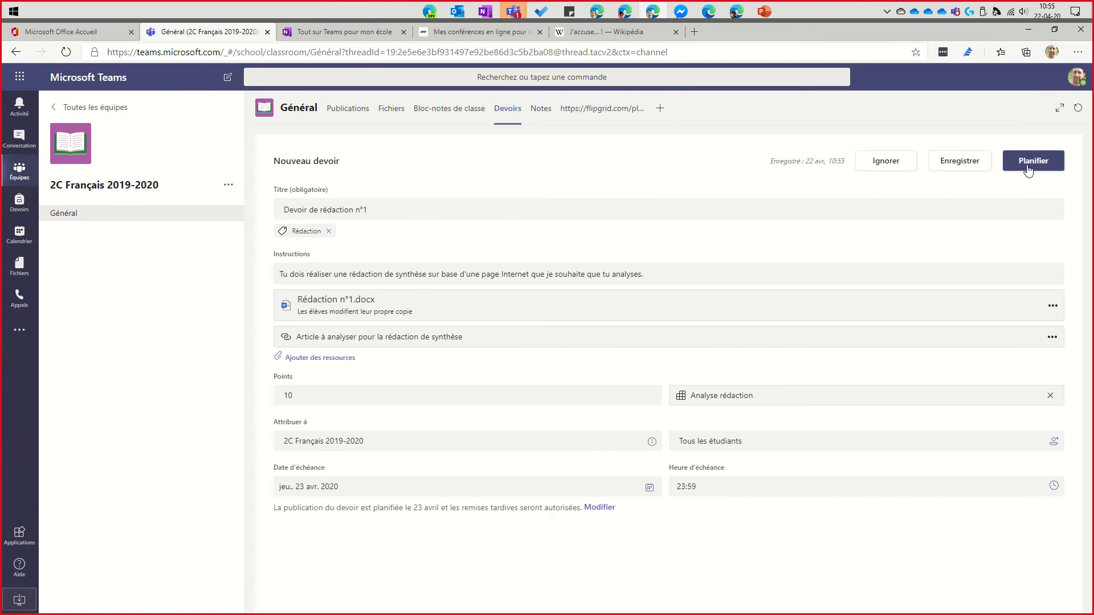
- Turn off the scheduled publication and assign "Devoir de rédaction n°1" to the class immediately
{"action": "left_click", "coordinate": [597, 507]}
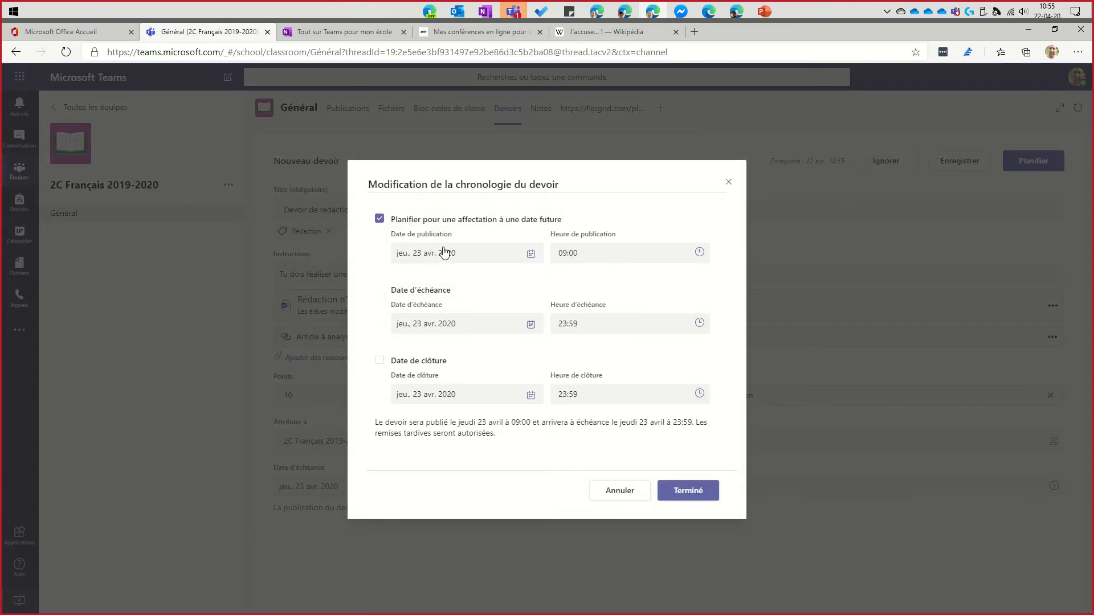
{"action": "left_click", "coordinate": [379, 218]}
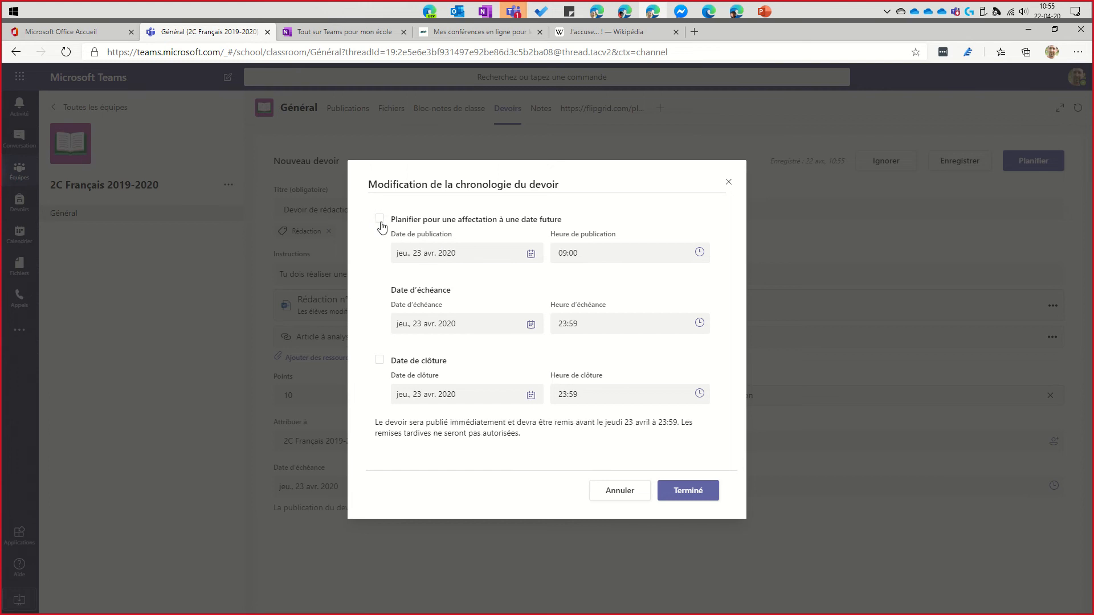
{"action": "left_click", "coordinate": [690, 490]}
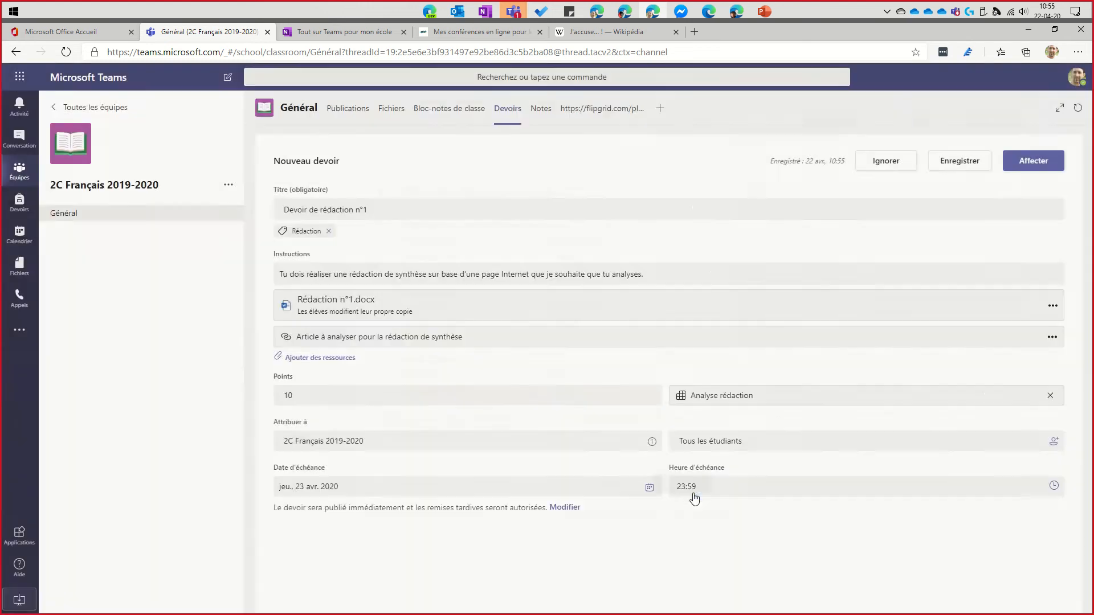
{"action": "left_click", "coordinate": [1036, 165]}
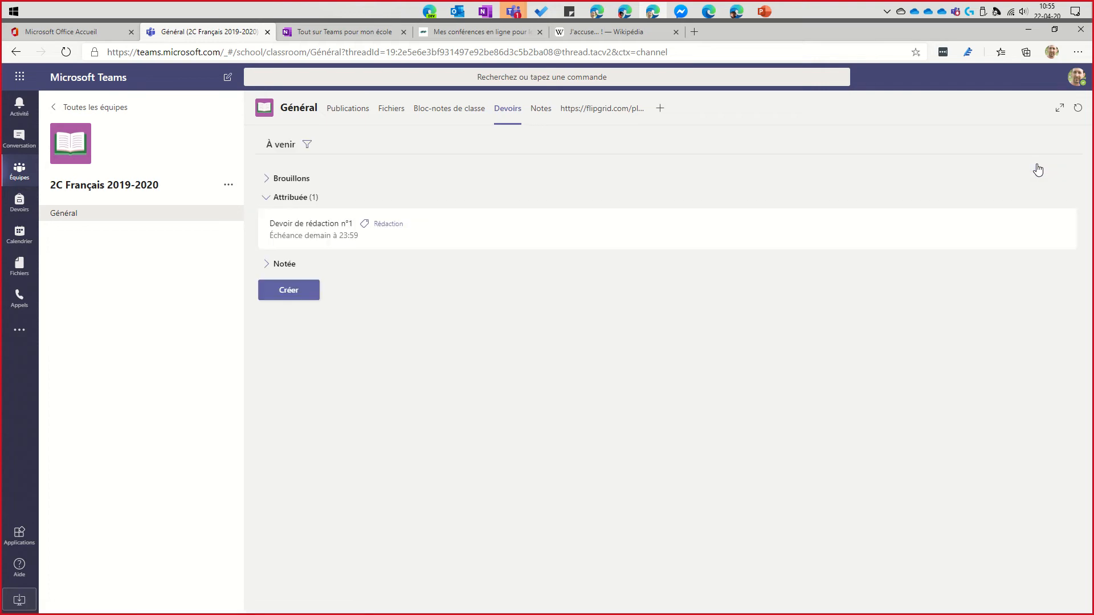
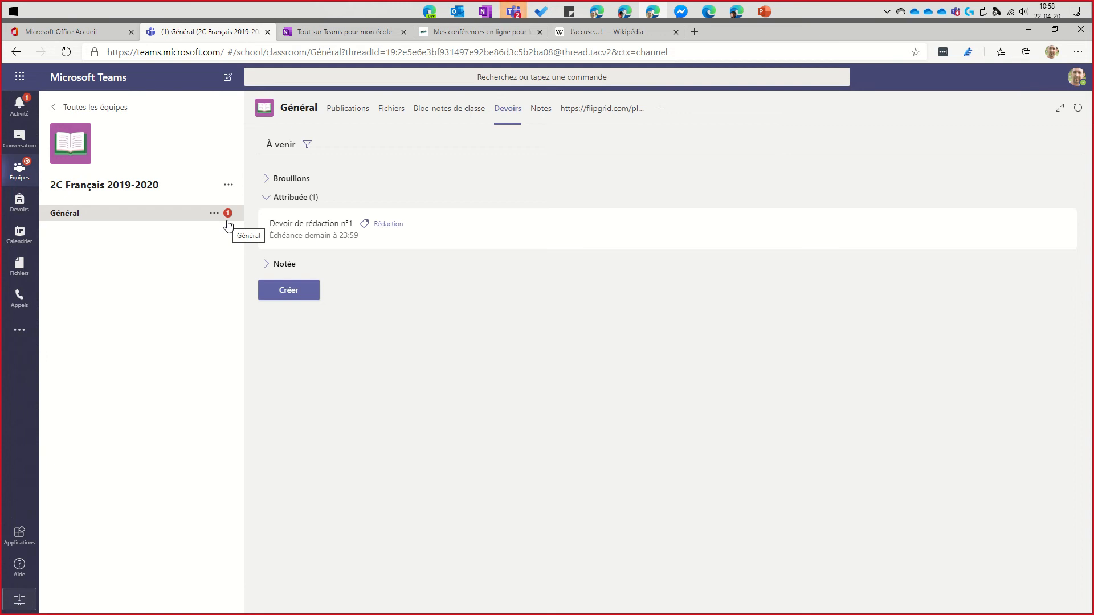
- Switch to the student's Edge window and check which account is signed in to Teams
{"action": "left_click", "coordinate": [740, 10]}
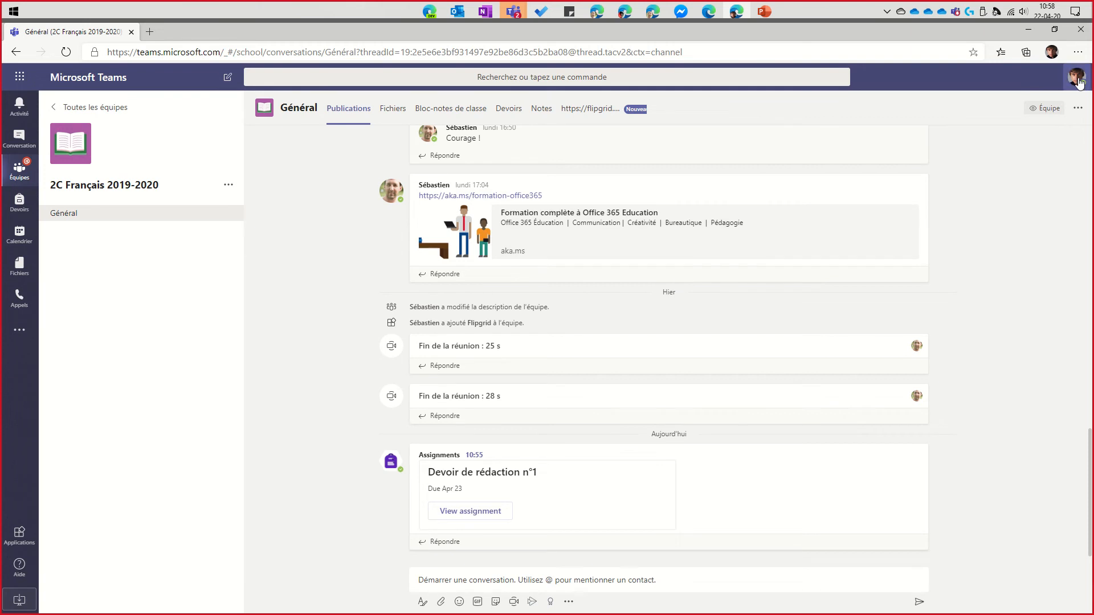
{"action": "left_click", "coordinate": [1076, 80]}
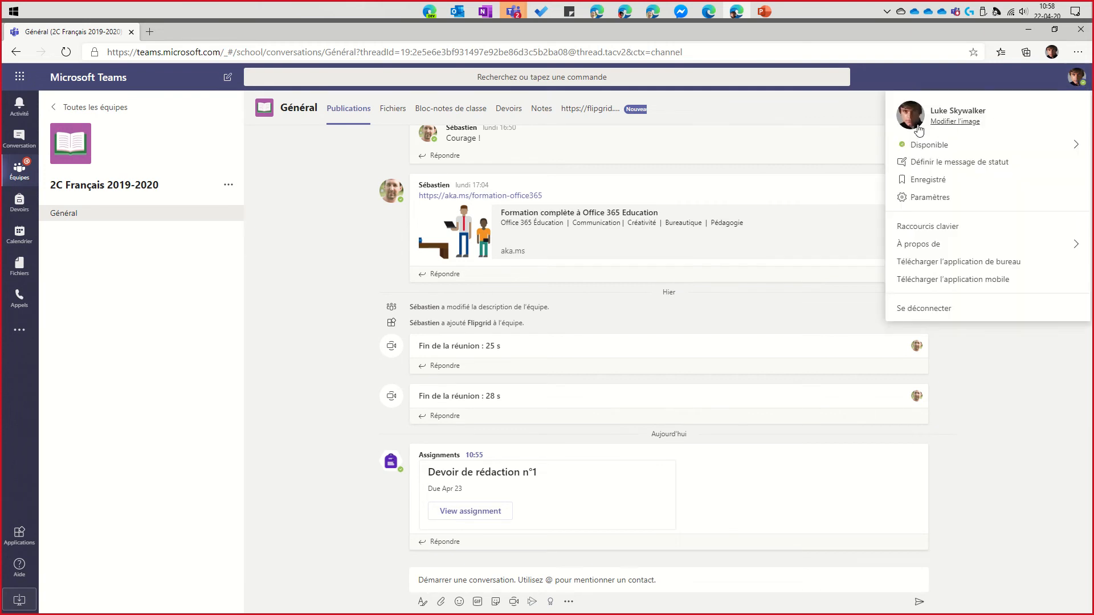
{"action": "left_click", "coordinate": [848, 115]}
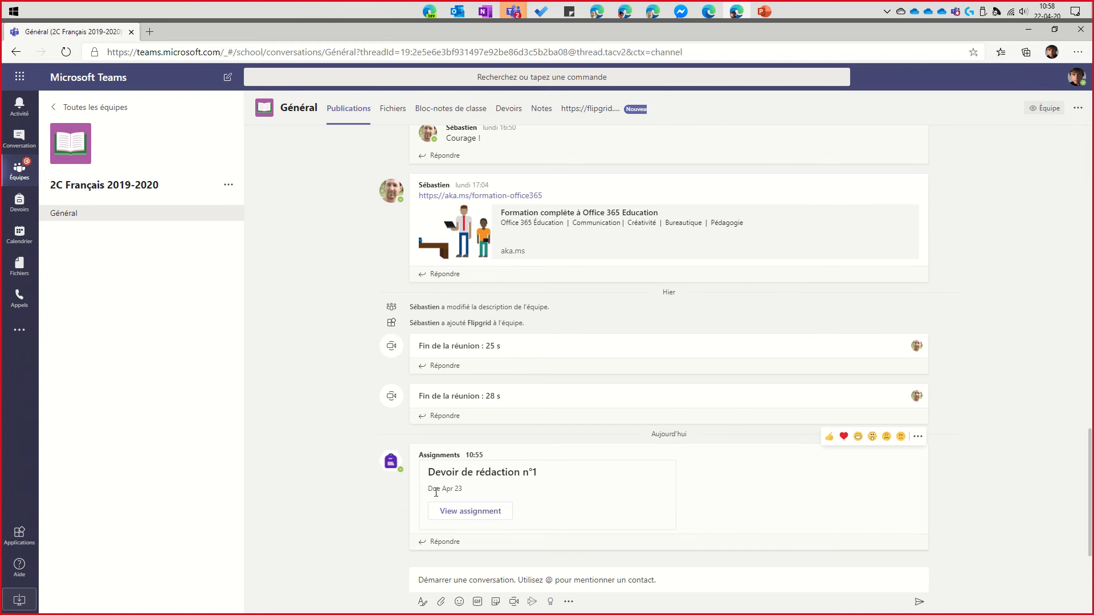
- Check the student's activity feed and conversations for the assignment notification, and return to the class team
{"action": "left_click", "coordinate": [19, 105]}
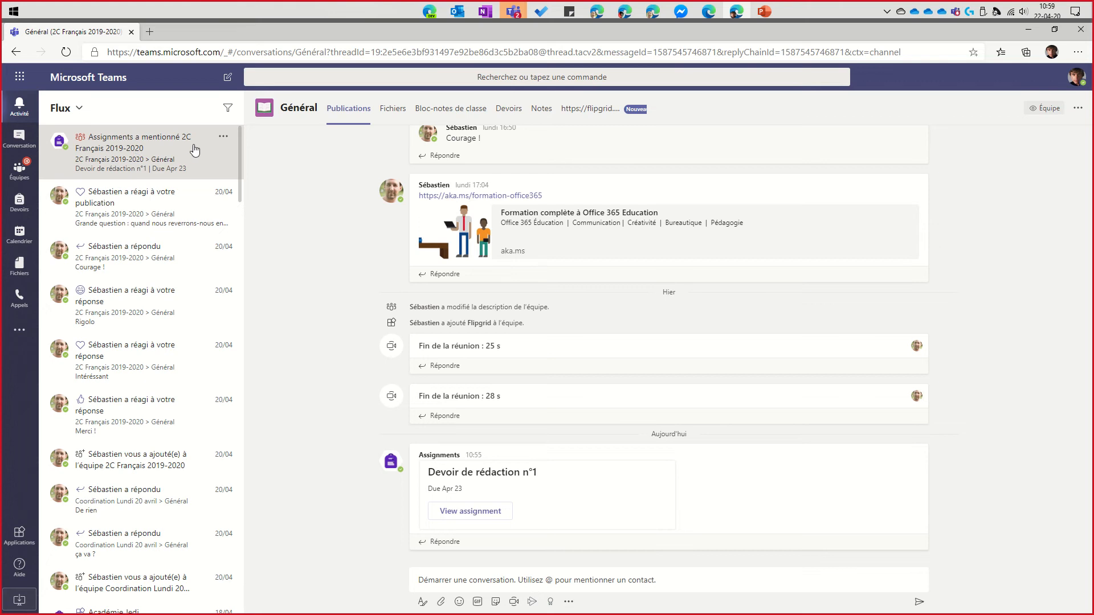
{"action": "left_click", "coordinate": [17, 134]}
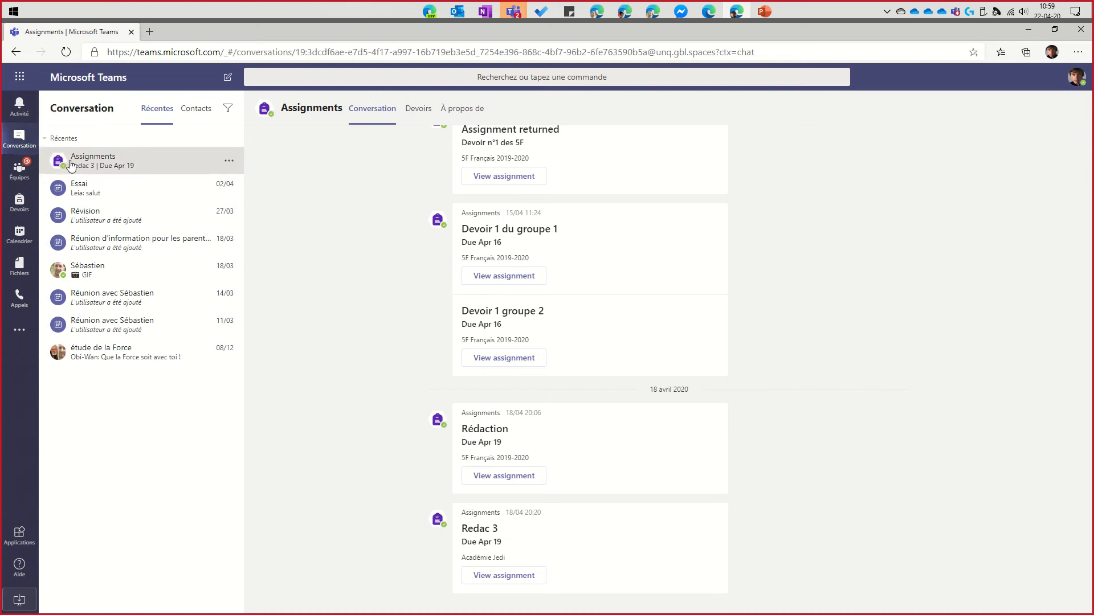
{"action": "left_click", "coordinate": [19, 166]}
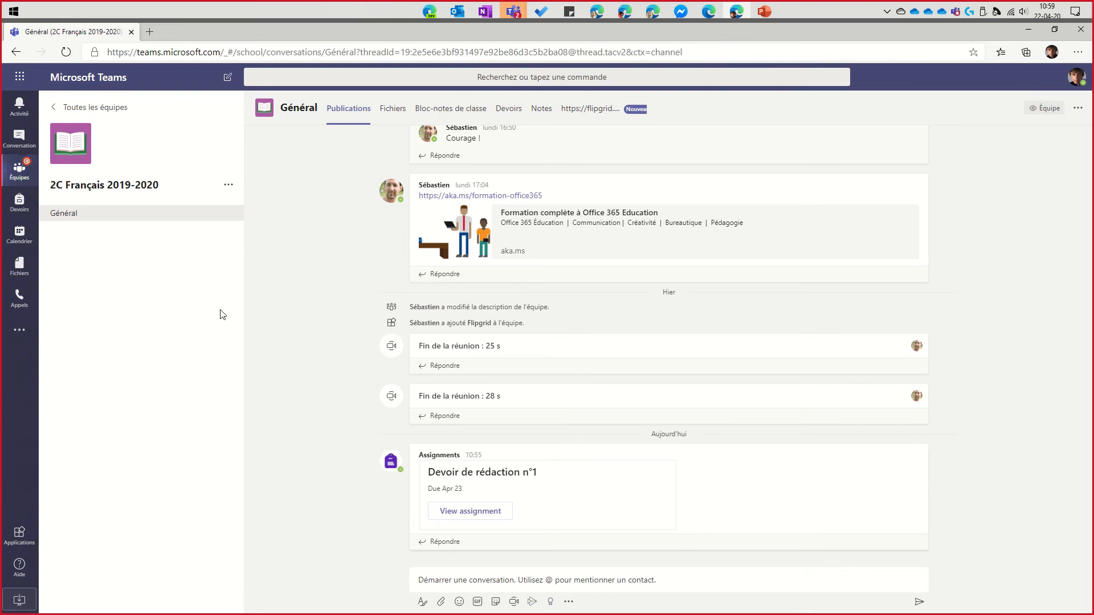
- View the student's assignments for the class 2C Français 2019-2020 from the general assignments list
{"action": "left_click", "coordinate": [21, 205]}
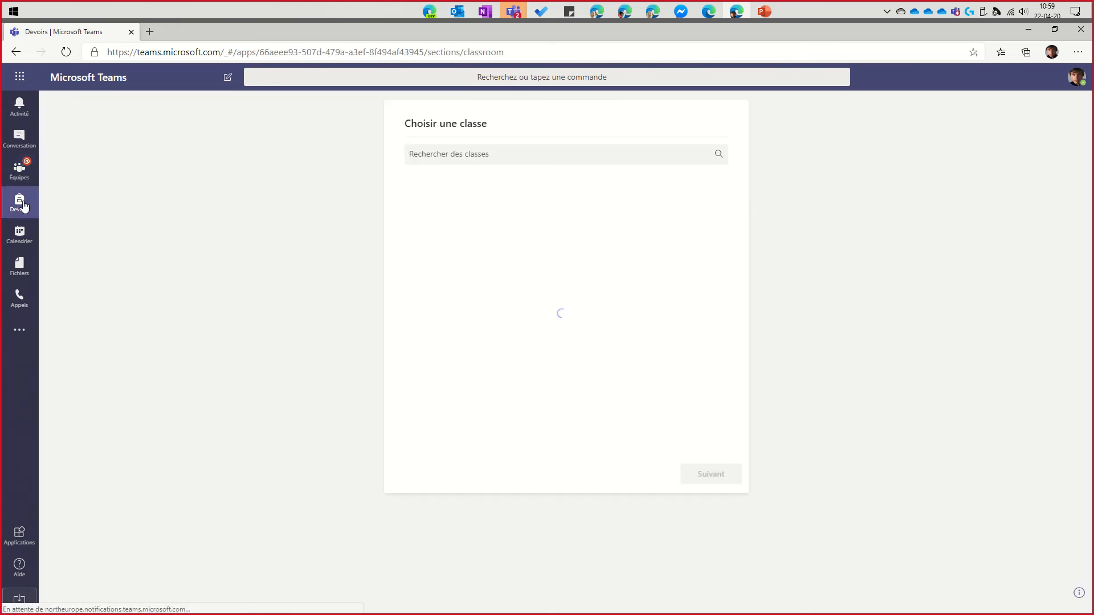
{"action": "left_click", "coordinate": [435, 161]}
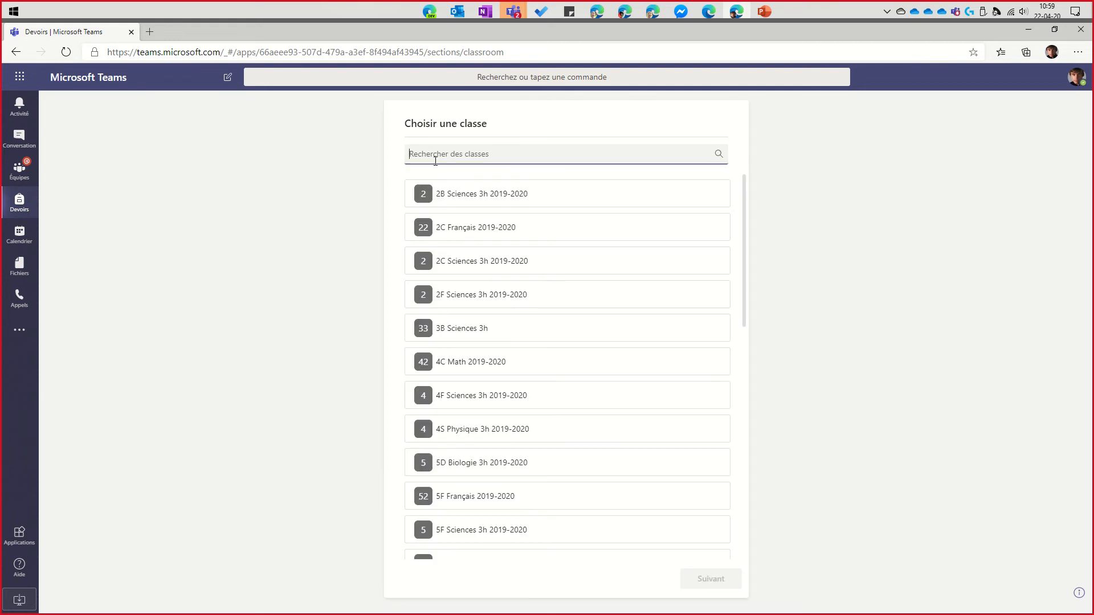
{"action": "left_click", "coordinate": [469, 231]}
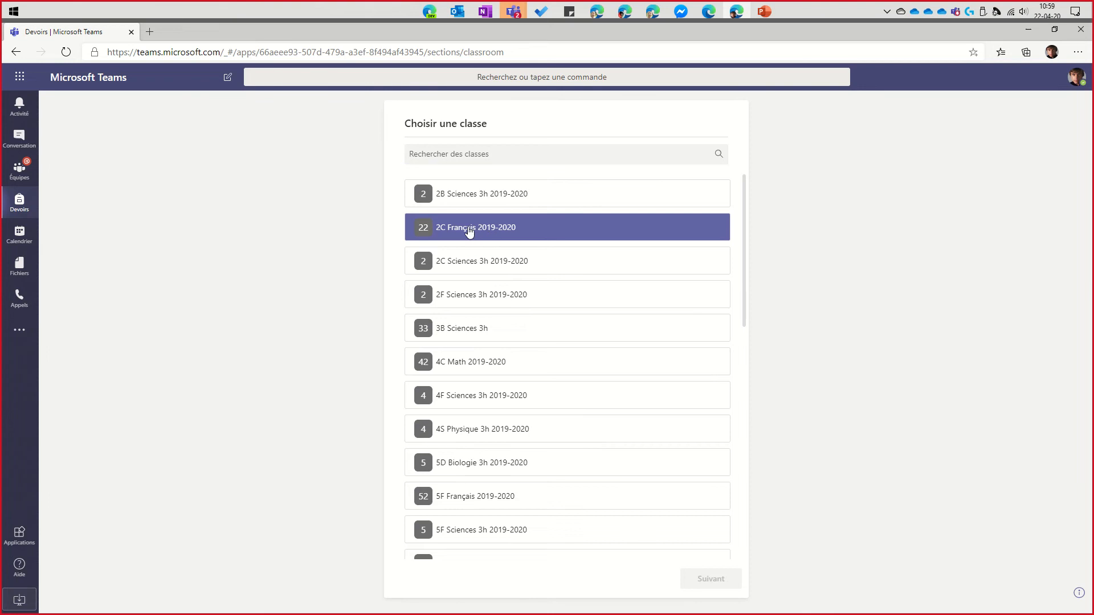
{"action": "left_click", "coordinate": [727, 585]}
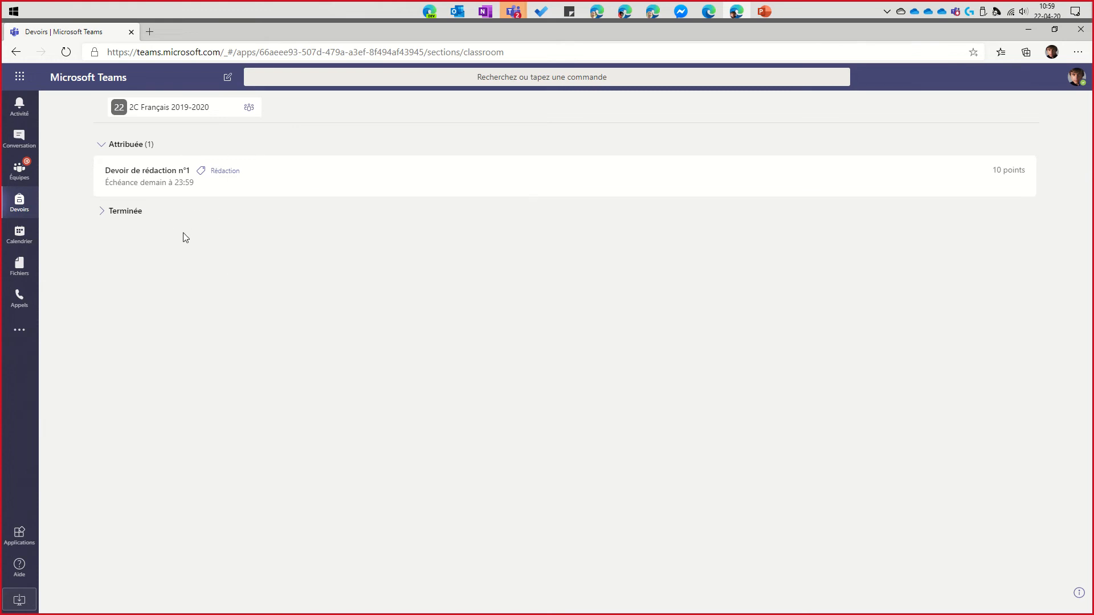
- Return to the 2C Français 2019-2020 team and open "Devoir de rédaction n°1" from its assignments
{"action": "left_click", "coordinate": [19, 171]}
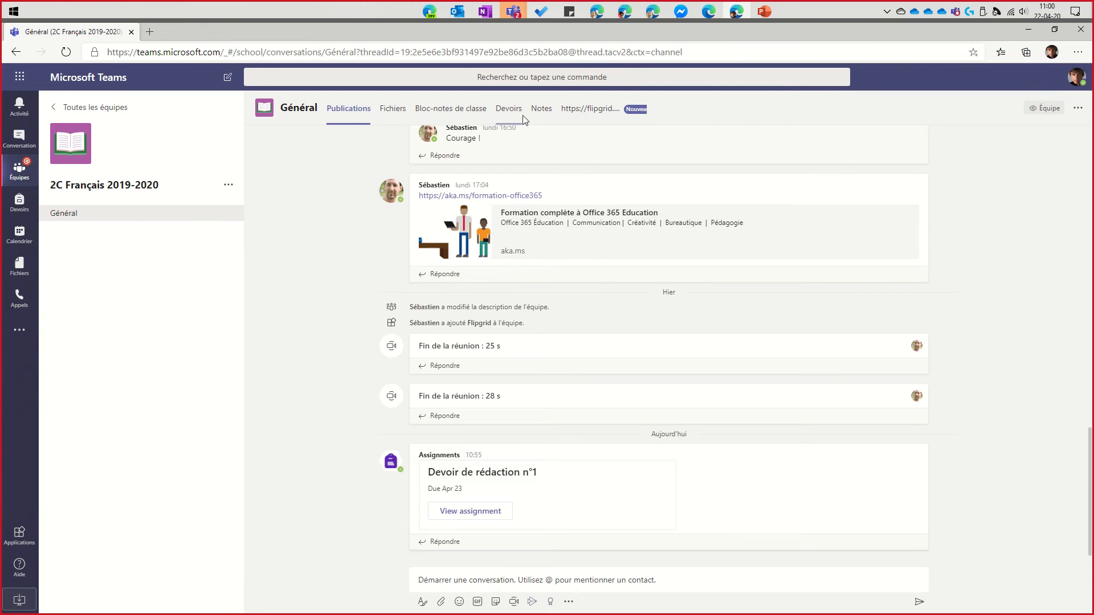
{"action": "left_click", "coordinate": [506, 118]}
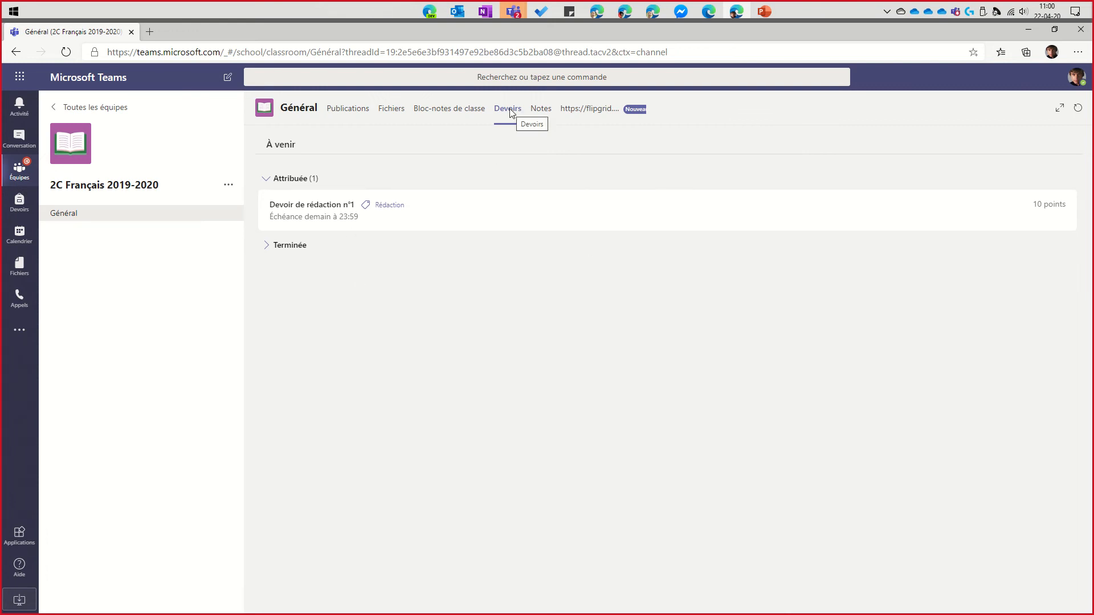
{"action": "left_click", "coordinate": [469, 213]}
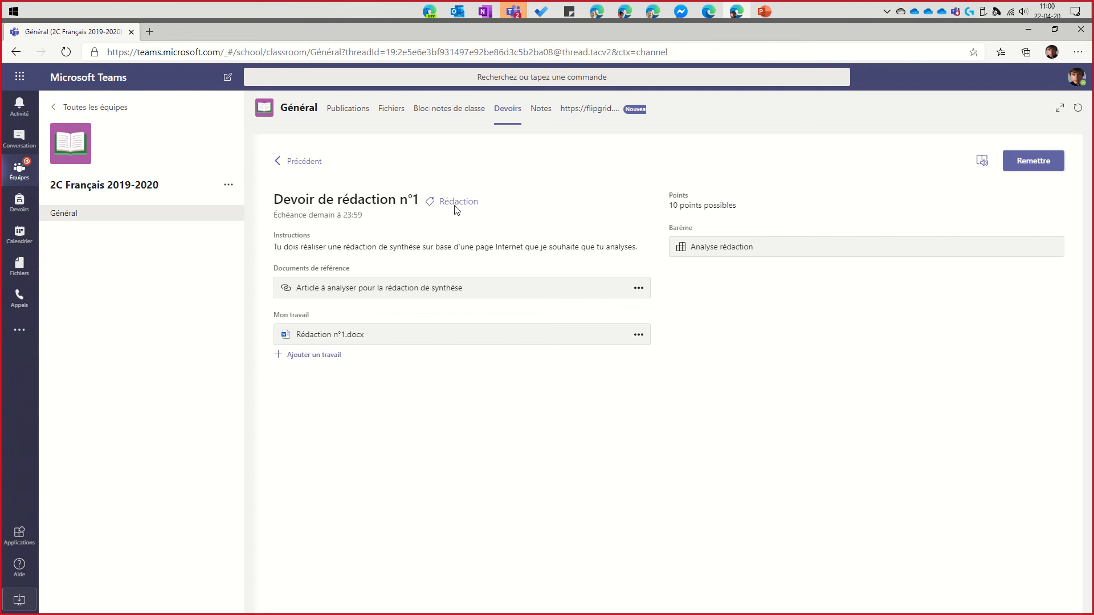
- Review the assignment's due date and the criteria and weights of the "Analyse rédaction" rubric
{"action": "left_click_drag", "start_coordinate": [275, 214], "coordinate": [369, 217]}
{"action": "left_click", "coordinate": [371, 220]}
{"action": "left_click", "coordinate": [716, 252]}
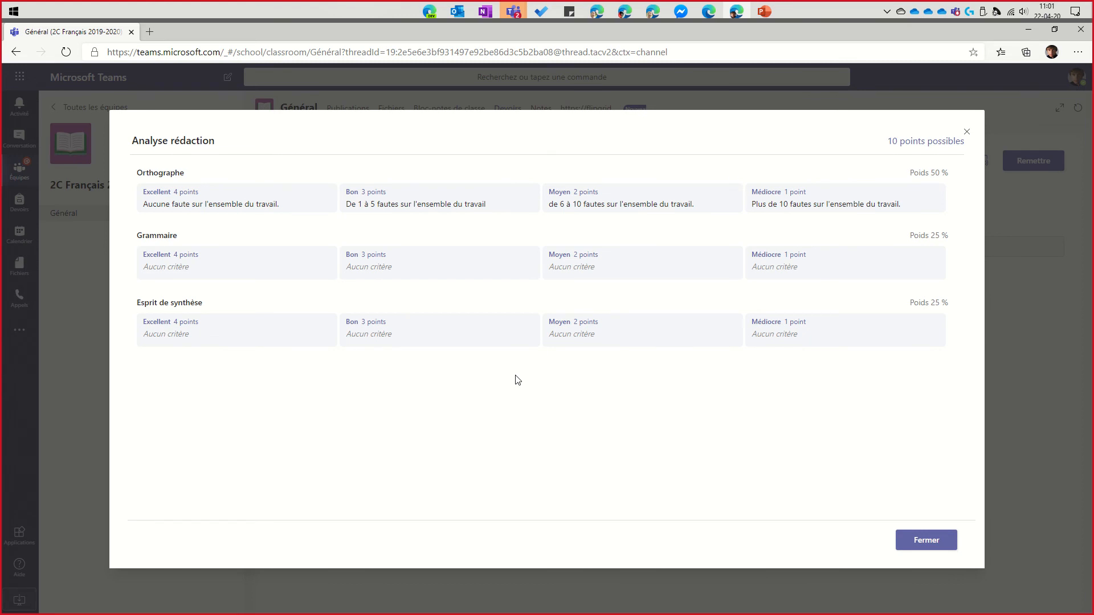
{"action": "left_click", "coordinate": [903, 540]}
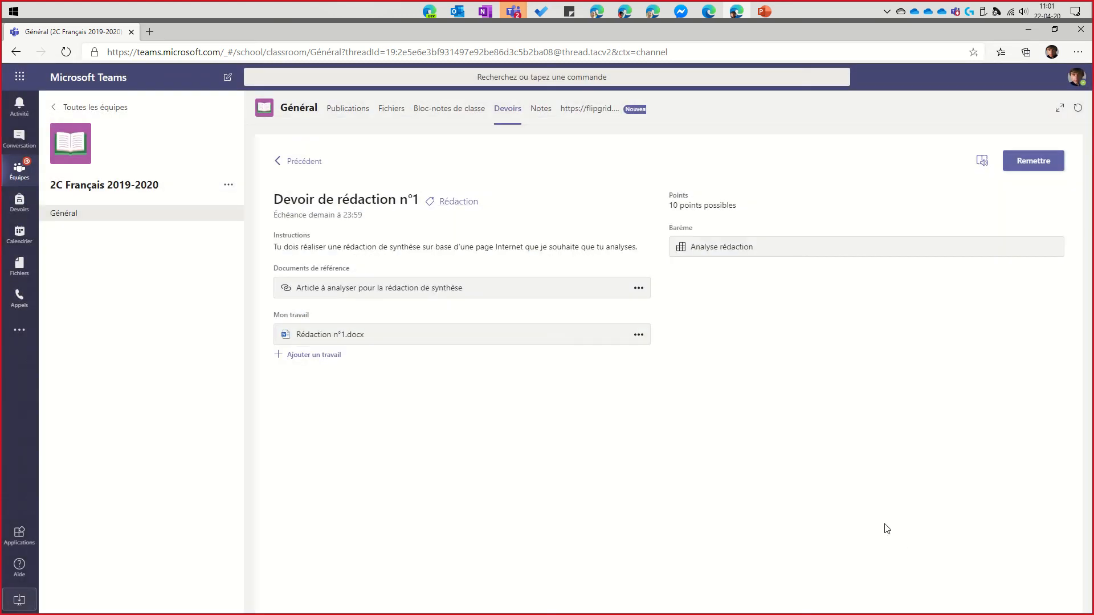
- Read through the assignment in the Immersive Reader and return to its details
{"action": "left_click", "coordinate": [982, 165]}
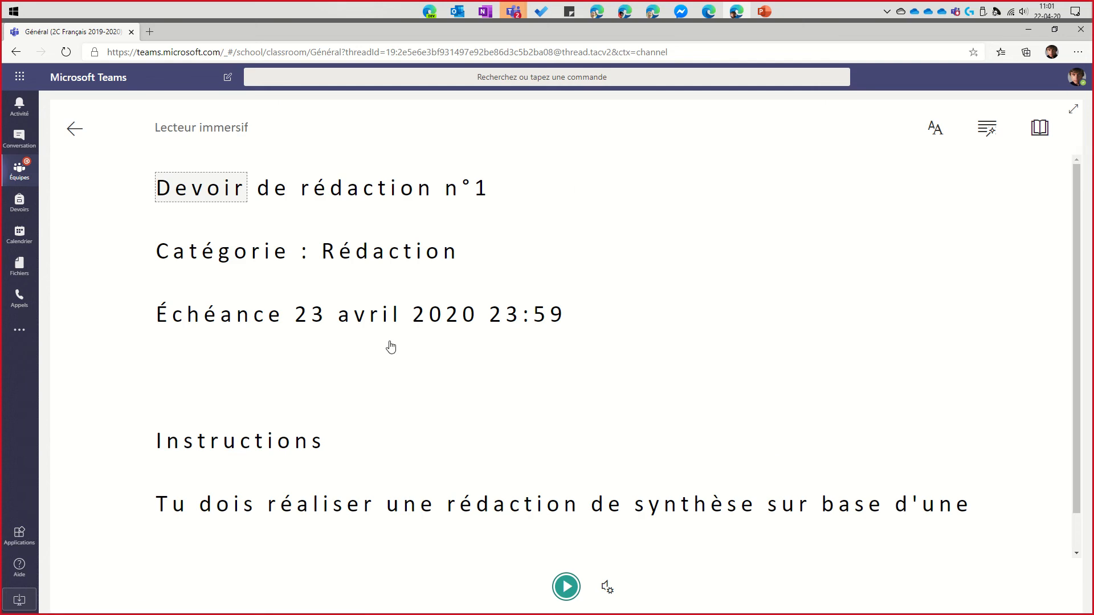
{"action": "scroll", "coordinate": [391, 342], "scroll_direction": "down", "scroll_amount": 1}
{"action": "scroll", "coordinate": [393, 339], "scroll_direction": "up", "scroll_amount": 1}
{"action": "scroll", "coordinate": [510, 325], "scroll_direction": "down", "scroll_amount": 1}
{"action": "scroll", "coordinate": [473, 322], "scroll_direction": "up", "scroll_amount": 1}
{"action": "left_click", "coordinate": [76, 130]}
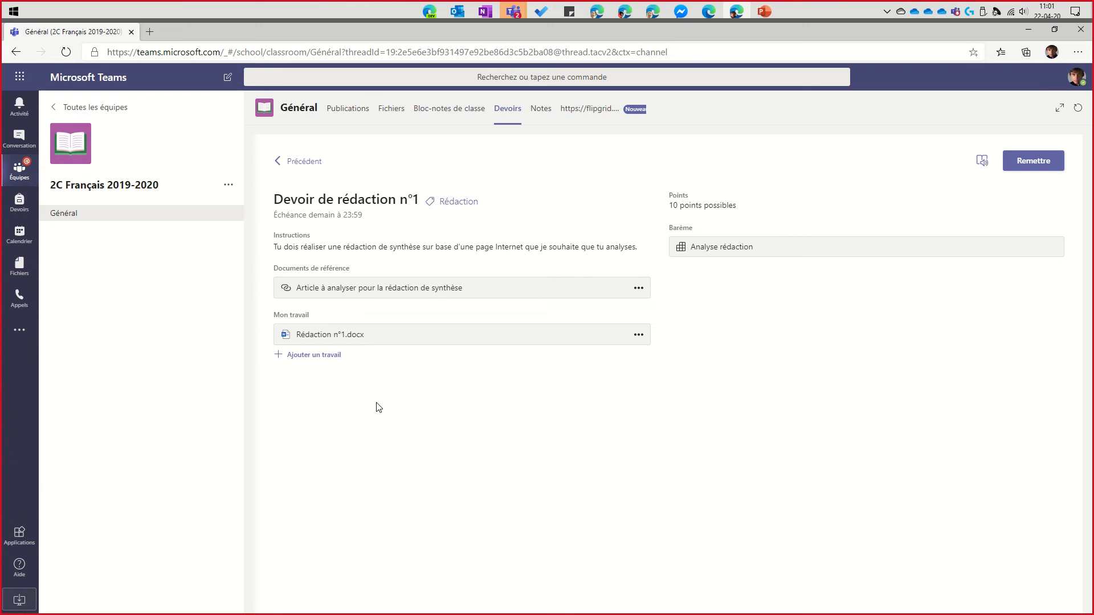
- Open the reference article to be analysed and copy its introductory paragraphs, from "En 1894" to the end of the introduction
{"action": "left_click", "coordinate": [981, 164]}
{"action": "left_click", "coordinate": [330, 287]}
{"action": "scroll", "coordinate": [468, 358], "scroll_direction": "down", "scroll_amount": 20}
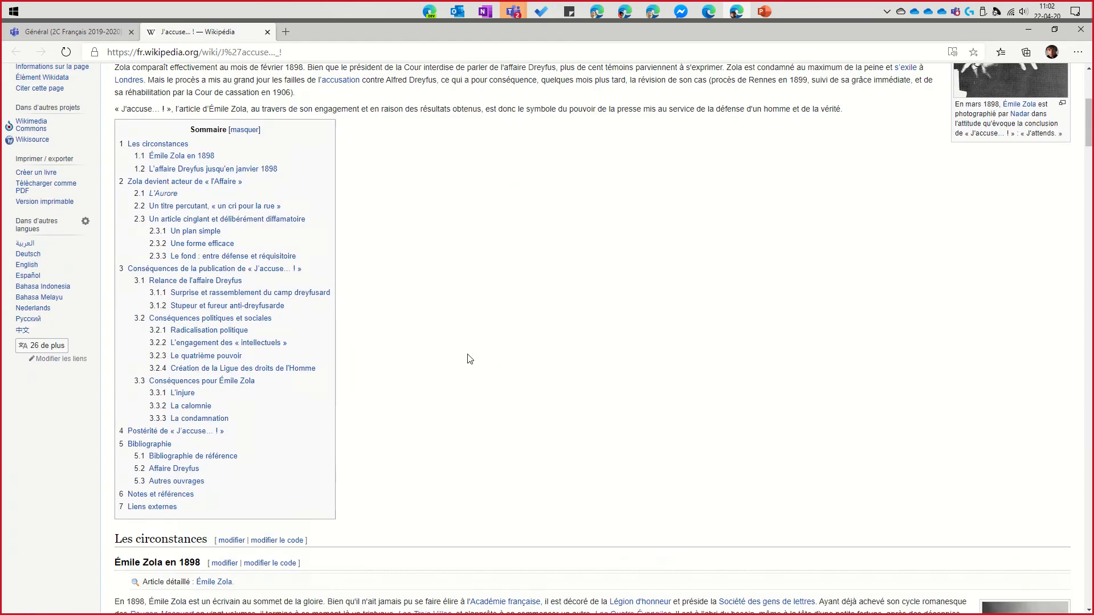
{"action": "scroll", "coordinate": [468, 358], "scroll_direction": "down", "scroll_amount": 20}
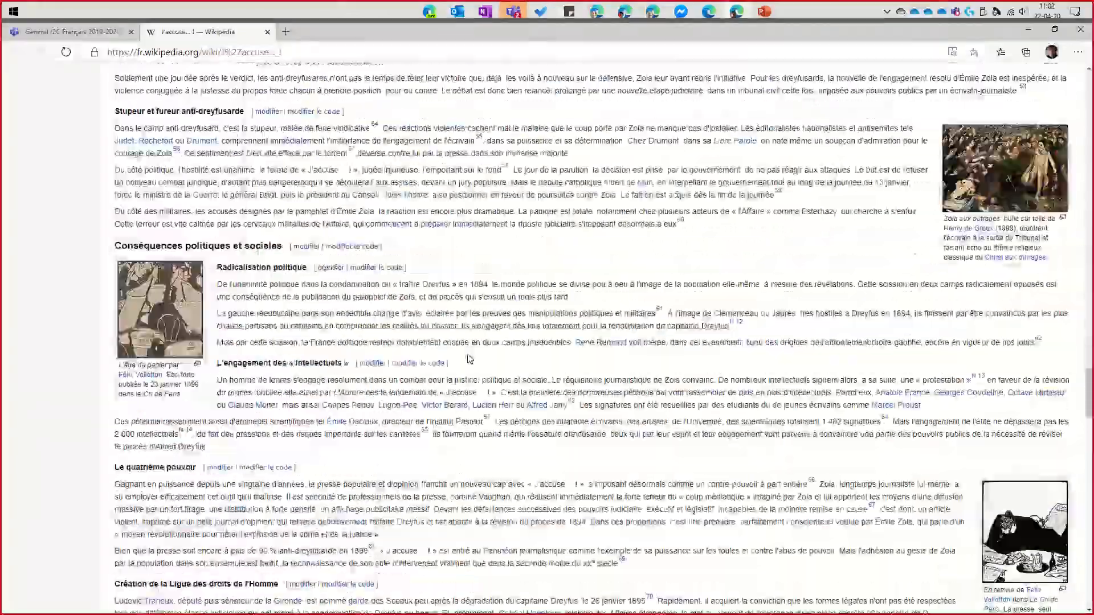
{"action": "scroll", "coordinate": [468, 357], "scroll_direction": "down", "scroll_amount": 10}
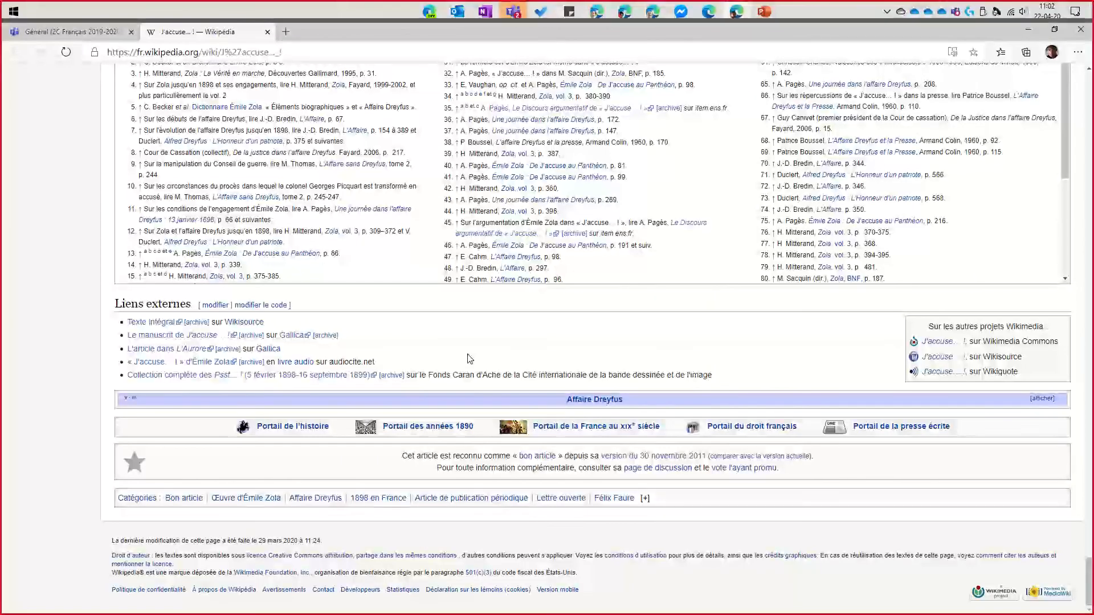
{"action": "scroll", "coordinate": [318, 195], "scroll_direction": "up", "scroll_amount": 20}
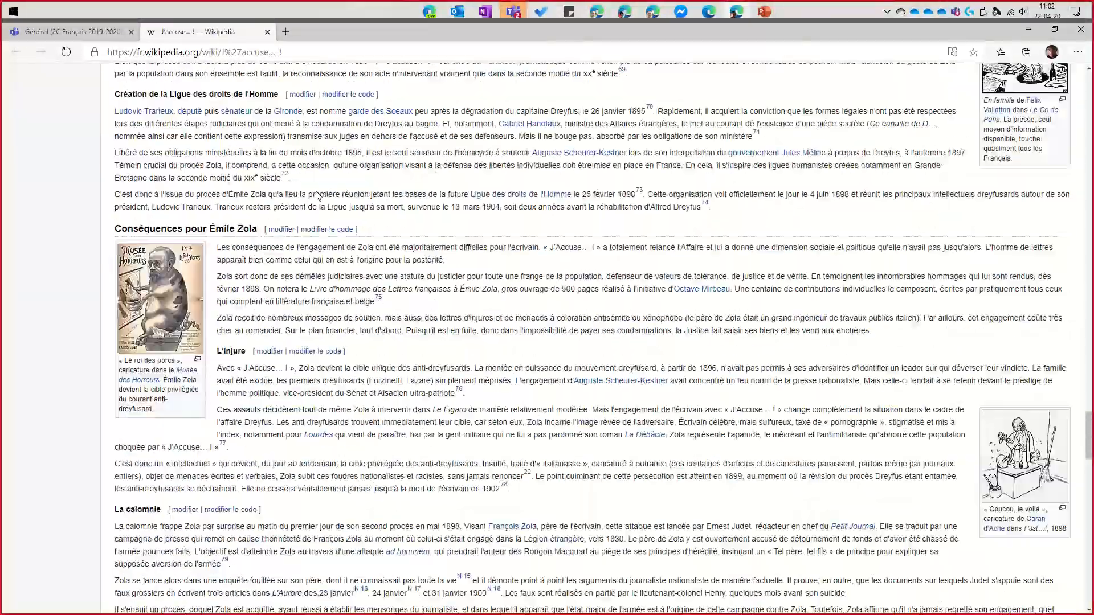
{"action": "scroll", "coordinate": [317, 195], "scroll_direction": "up", "scroll_amount": 15}
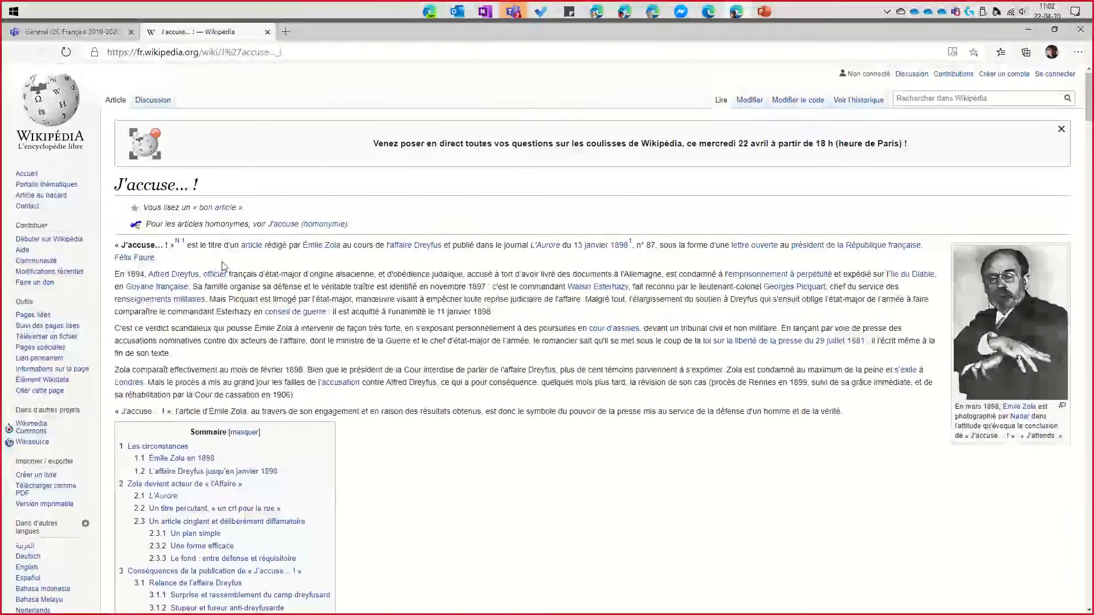
{"action": "left_click_drag", "start_coordinate": [848, 412], "coordinate": [112, 277]}
{"action": "key", "text": "ctrl+c"}
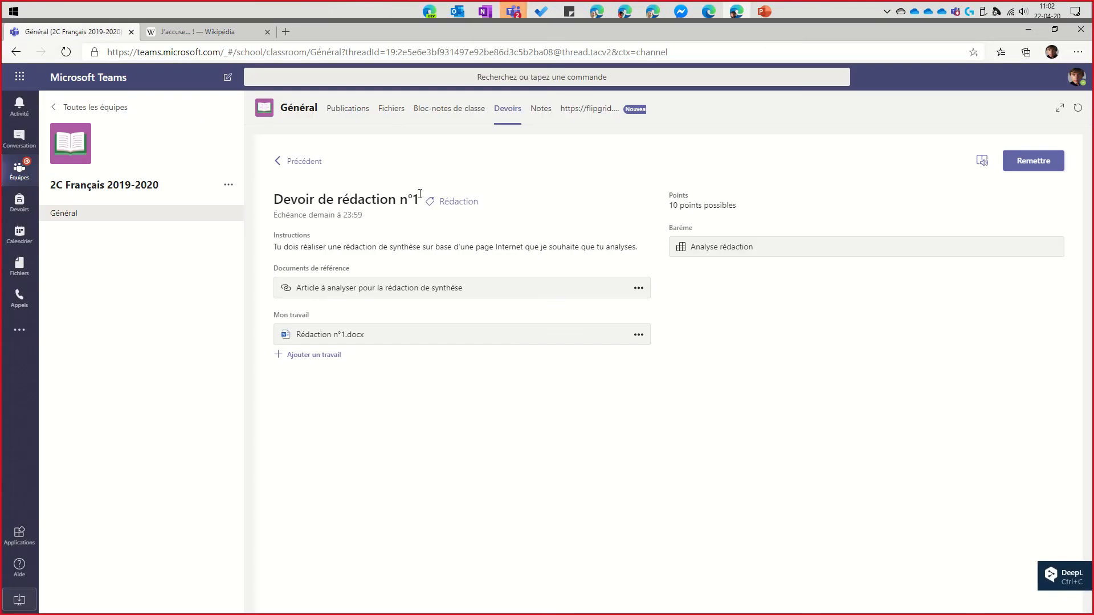
- Return to the assignment, open its work document "Rédaction n°1.docx" and start editing it in the browser
{"action": "left_click", "coordinate": [74, 32]}
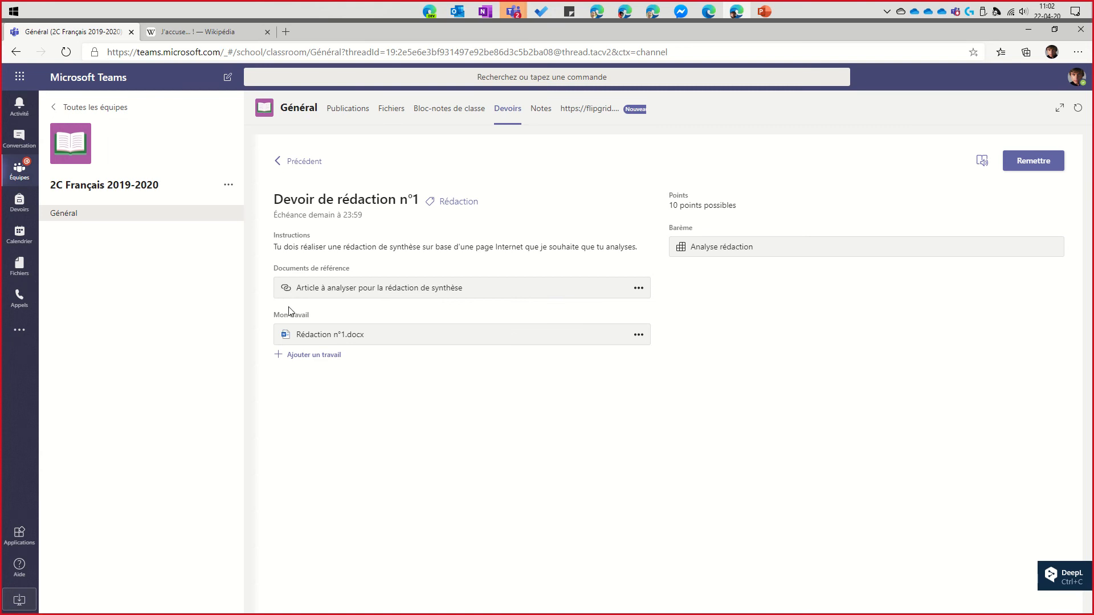
{"action": "left_click", "coordinate": [342, 337]}
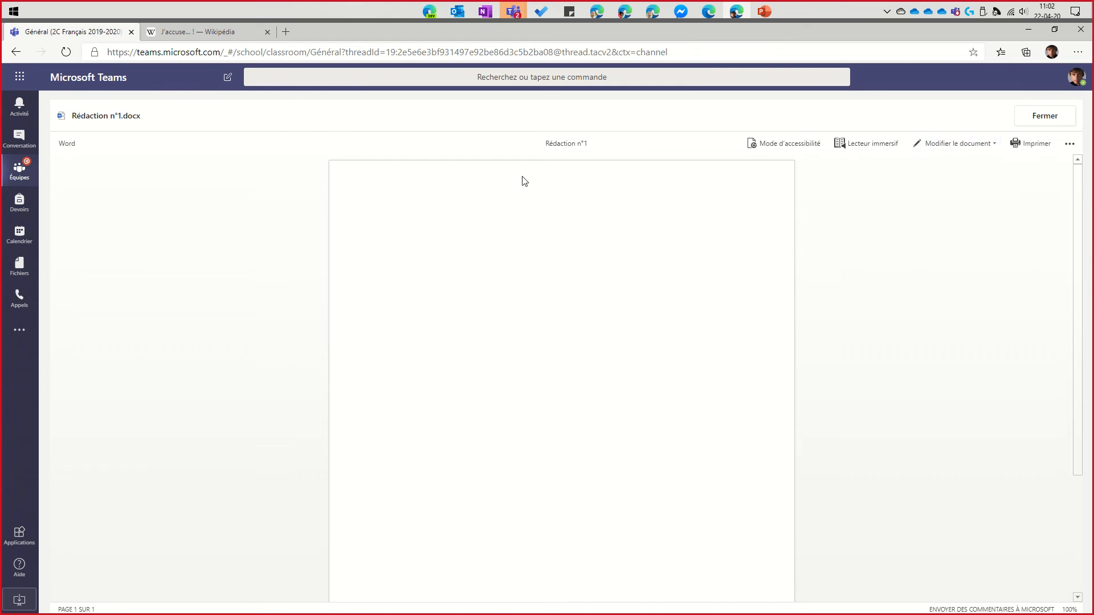
{"action": "scroll", "coordinate": [423, 215], "scroll_direction": "down", "scroll_amount": 3}
{"action": "scroll", "coordinate": [529, 227], "scroll_direction": "up", "scroll_amount": 3}
{"action": "scroll", "coordinate": [475, 341], "scroll_direction": "down", "scroll_amount": 2}
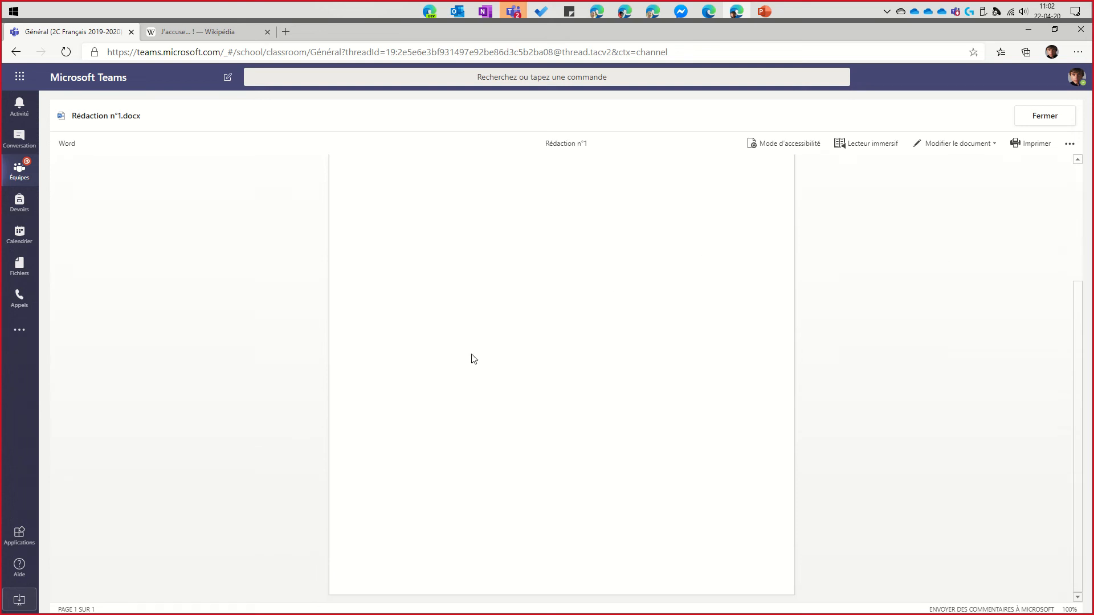
{"action": "scroll", "coordinate": [494, 409], "scroll_direction": "up", "scroll_amount": 2}
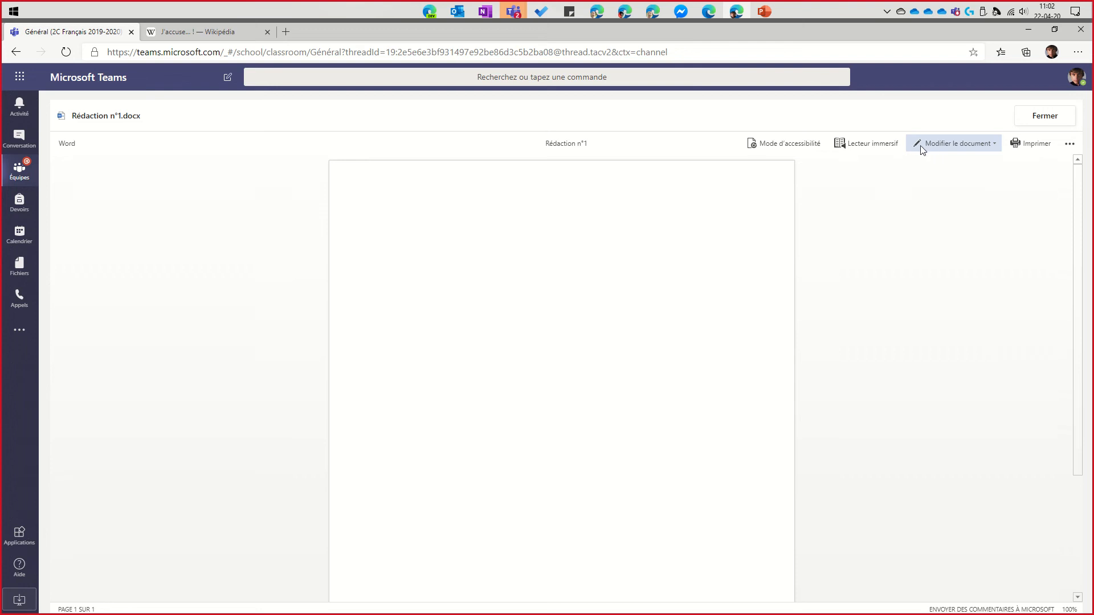
{"action": "left_click", "coordinate": [935, 143]}
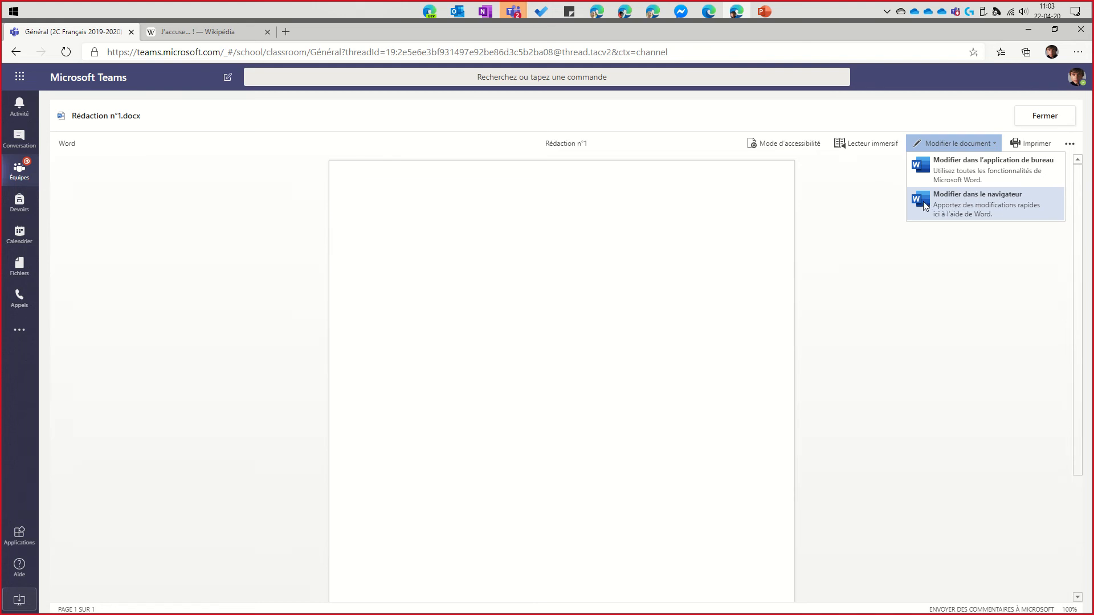
{"action": "left_click", "coordinate": [997, 202]}
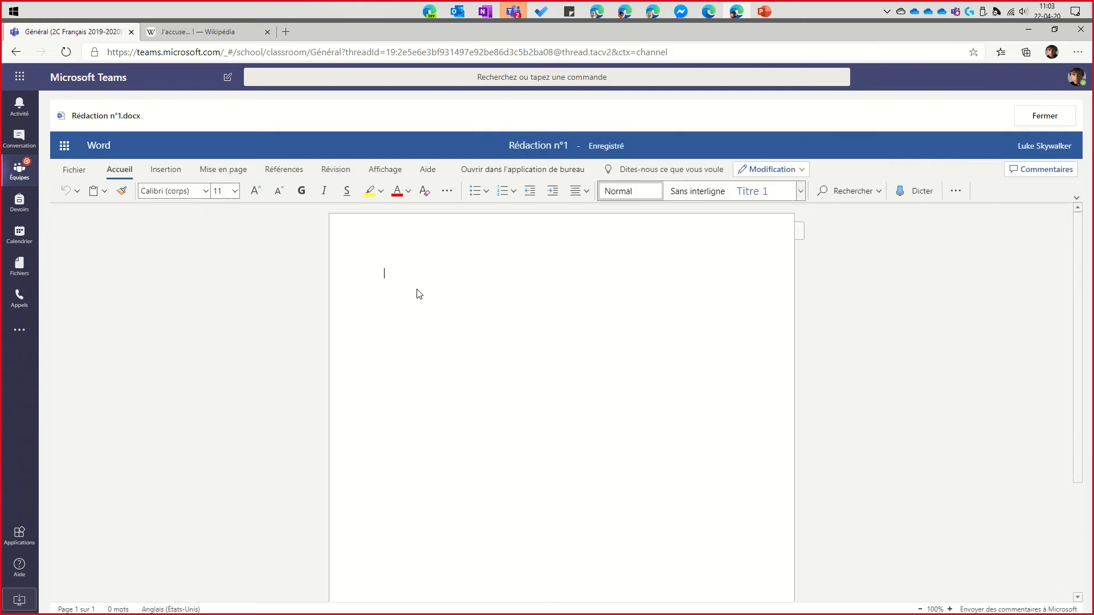
- Write the title "Ma rédaction de synthèse :" and paste the copied article paragraphs below it
{"action": "type", "text": "Ma rédaction"}
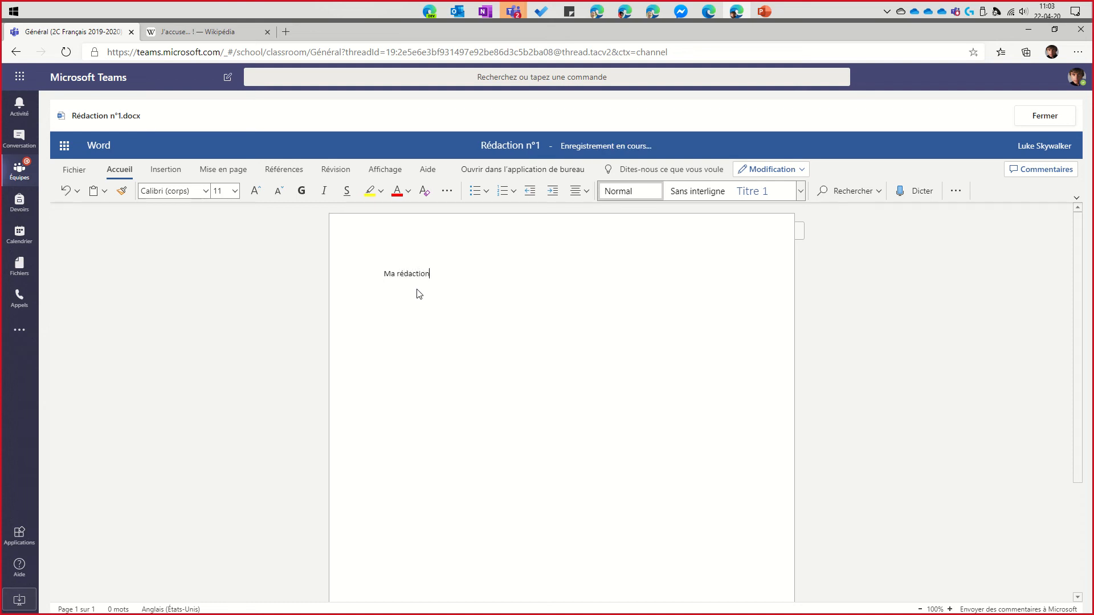
{"action": "type", "text": " de synthèse :"}
{"action": "key", "text": "ctrl+v"}
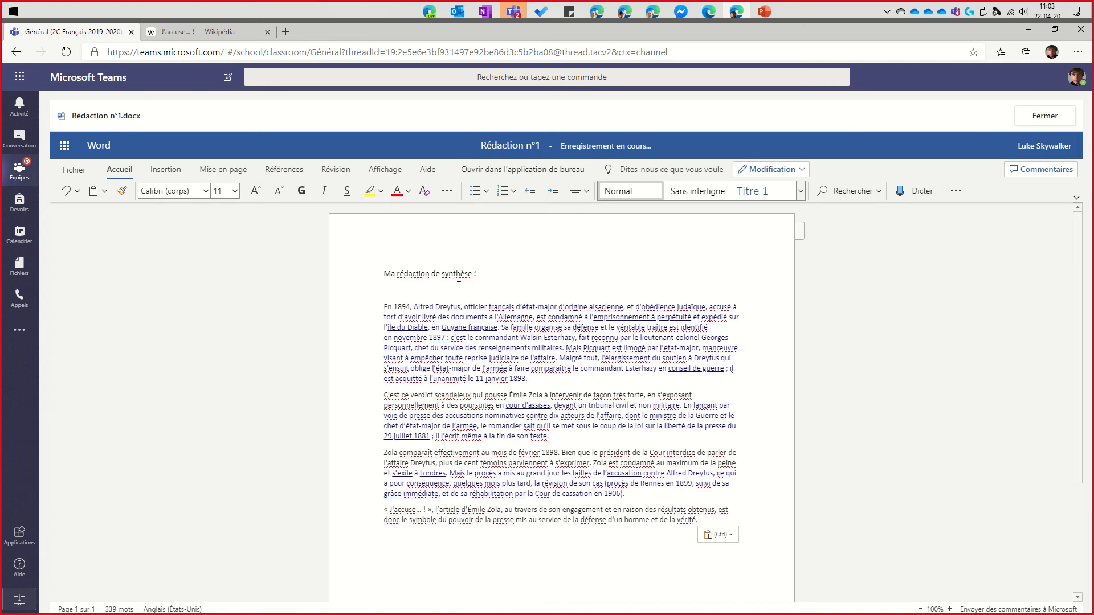
- Apply the Titre 1 style to "Ma rédaction de synthèse :" and close the document
{"action": "left_click_drag", "start_coordinate": [481, 273], "coordinate": [378, 276]}
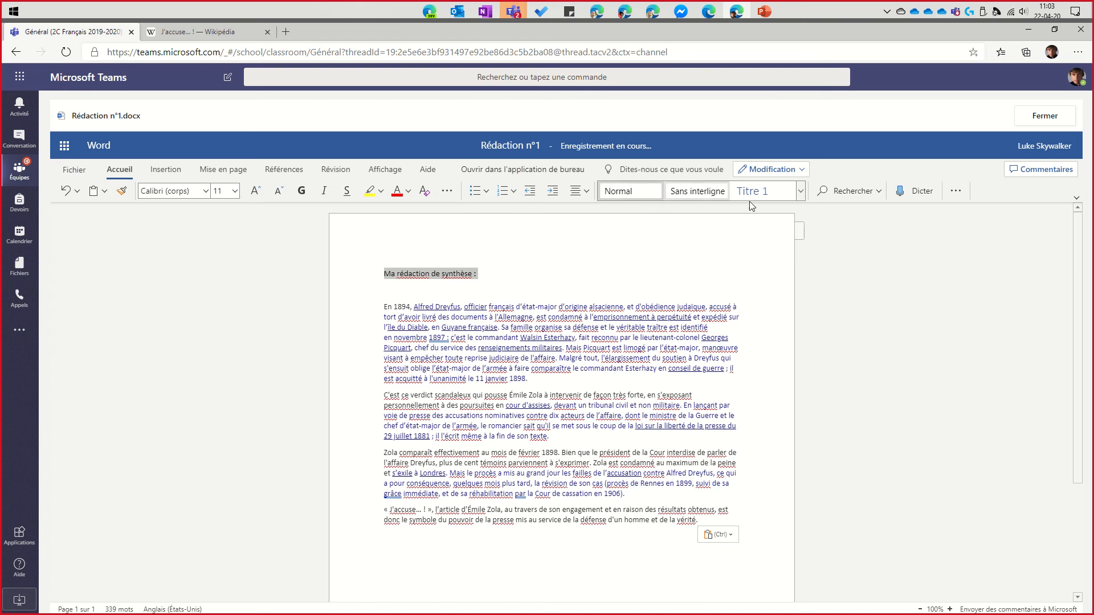
{"action": "left_click", "coordinate": [771, 193]}
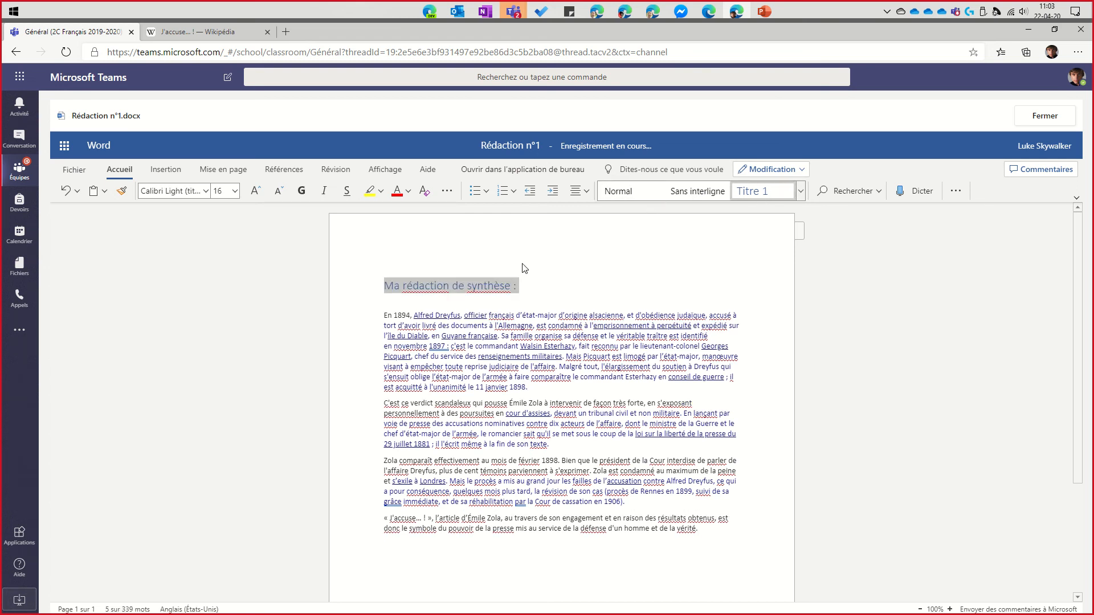
{"action": "left_click", "coordinate": [384, 286]}
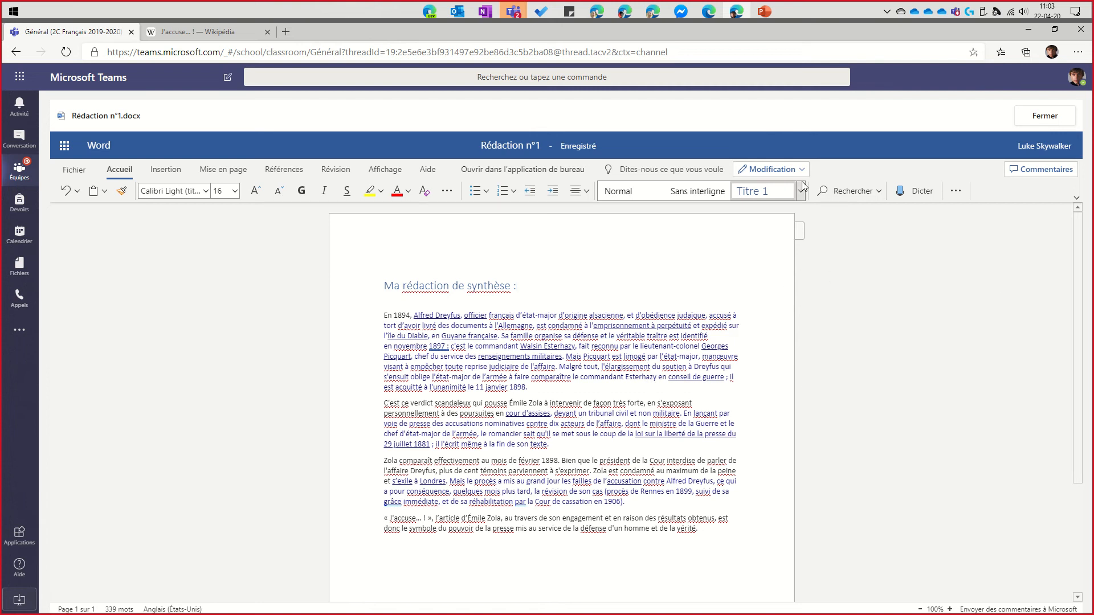
{"action": "left_click", "coordinate": [1037, 116]}
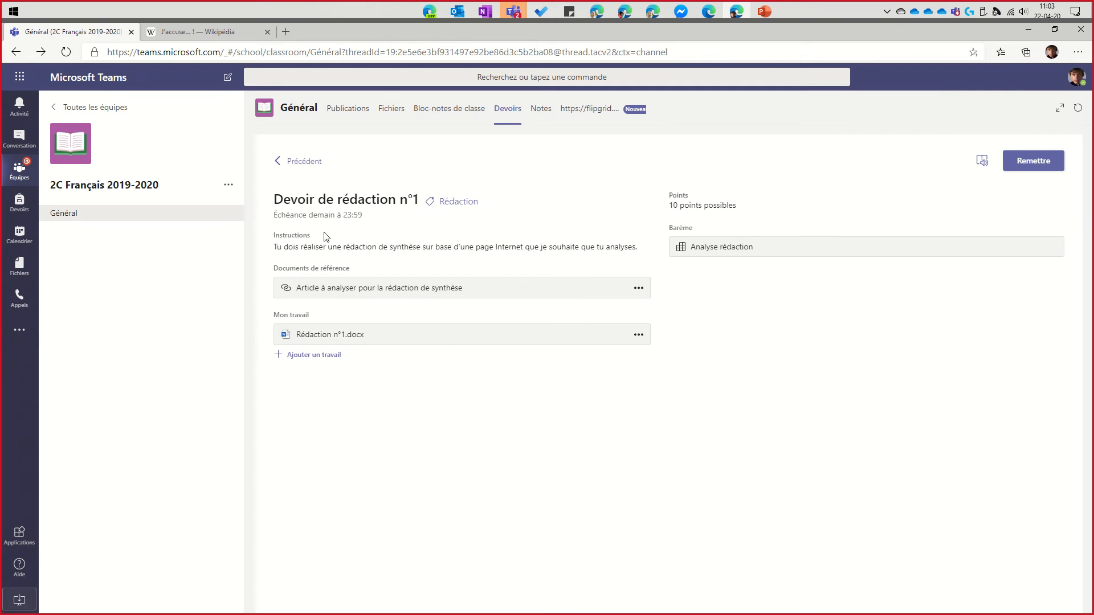
- Switch to the teacher's session, refresh the assignments and open the submission list of "Devoir de rédaction n°1"
{"action": "left_click", "coordinate": [1028, 30]}
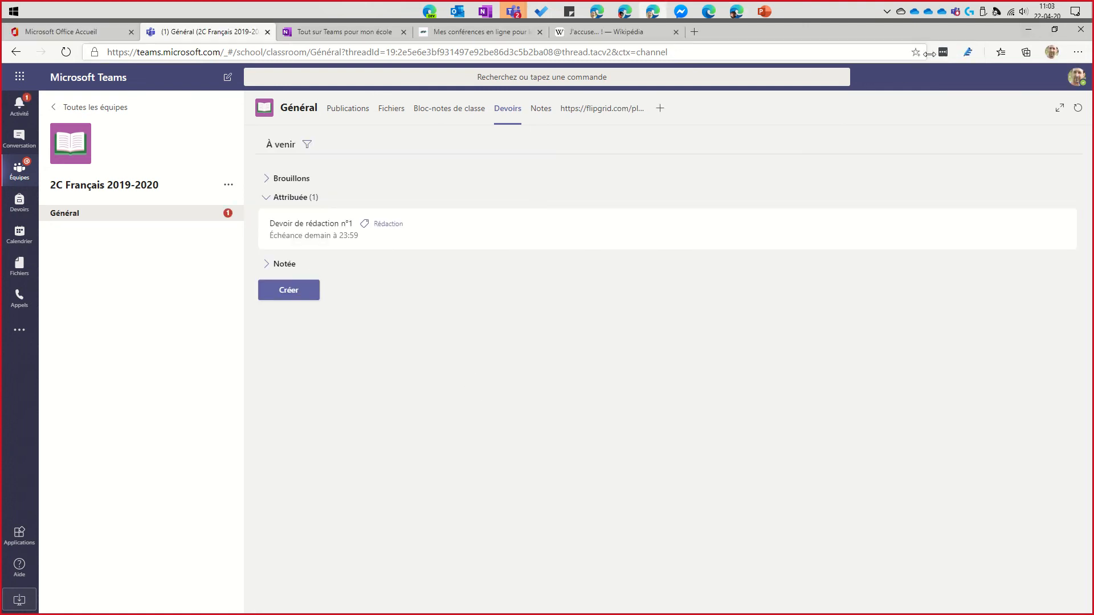
{"action": "left_click", "coordinate": [1075, 77]}
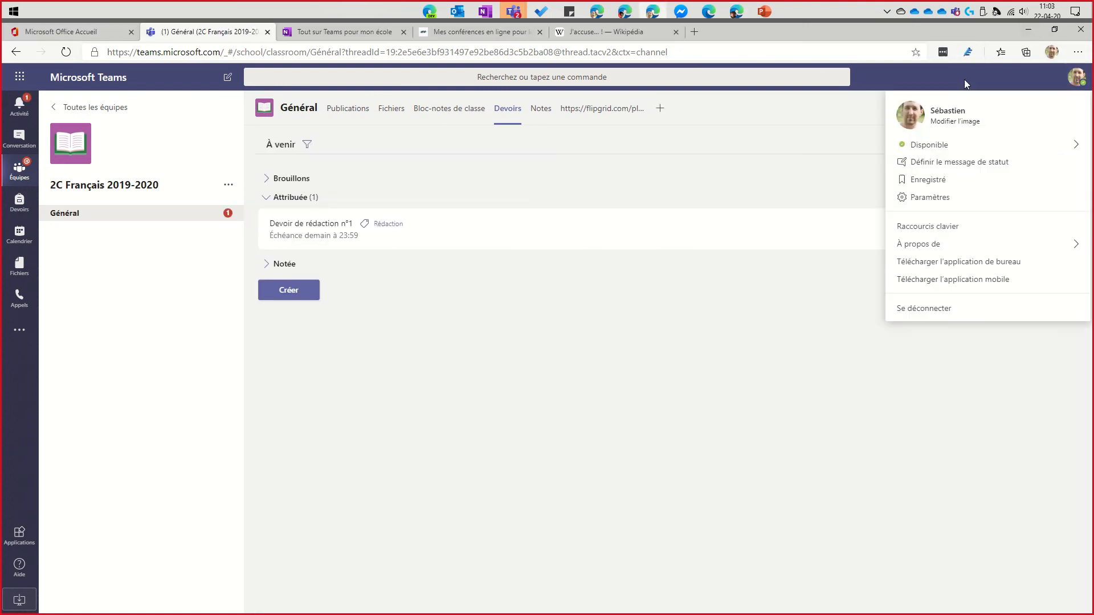
{"action": "left_click", "coordinate": [752, 174]}
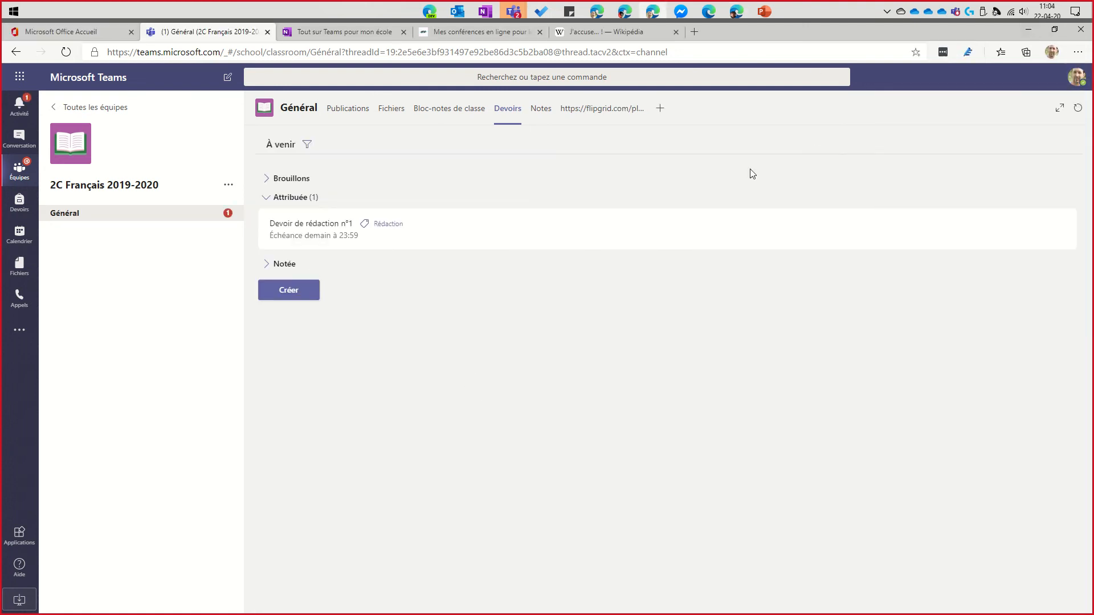
{"action": "left_click", "coordinate": [455, 227]}
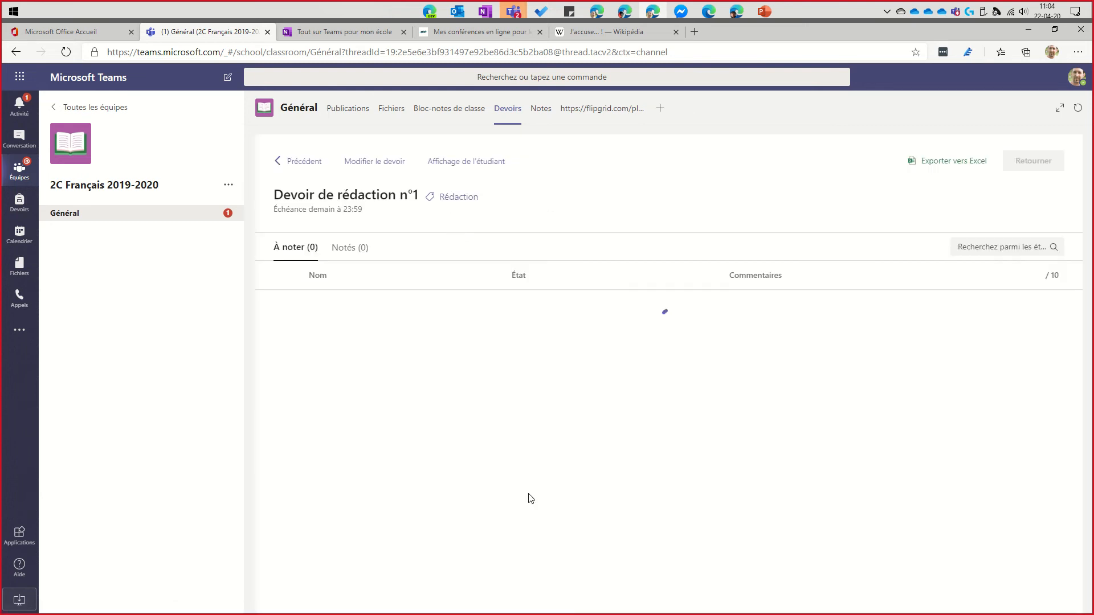
{"action": "left_click", "coordinate": [1078, 107]}
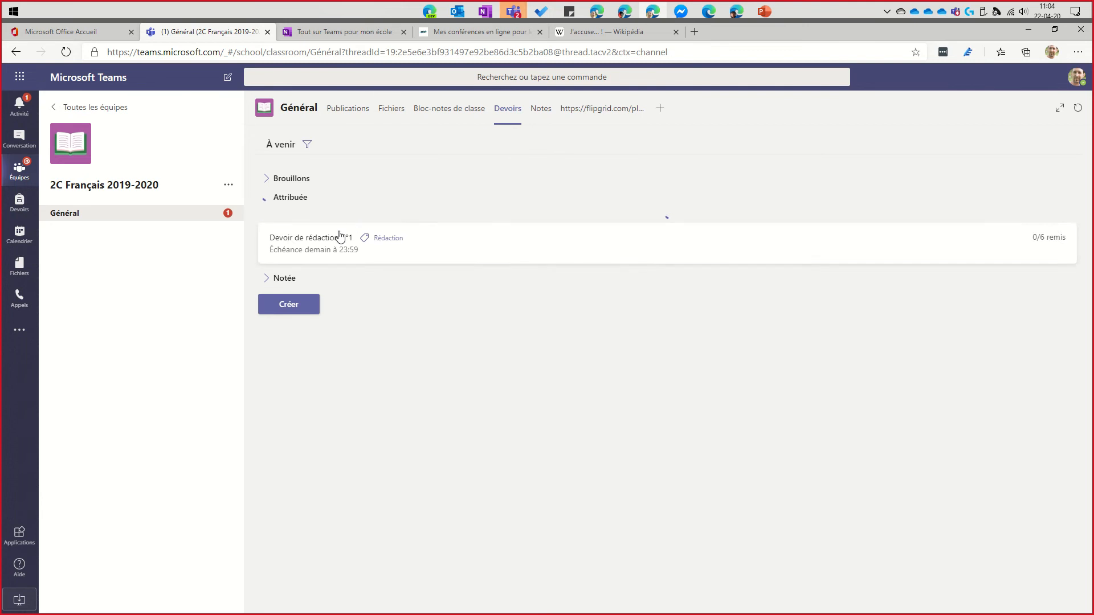
{"action": "left_click", "coordinate": [342, 237]}
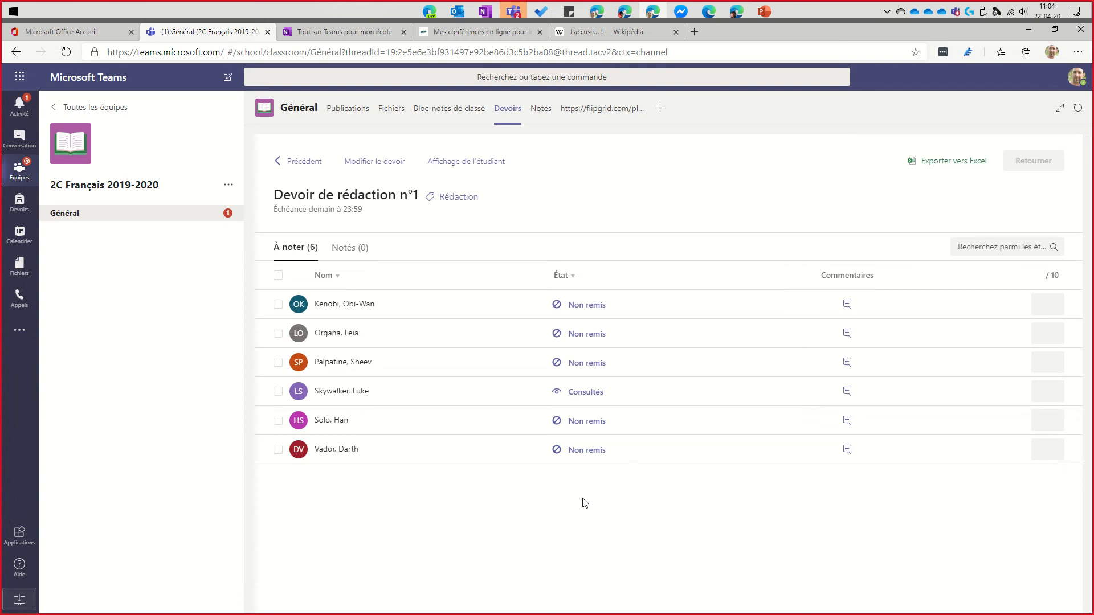
- Open the work of the student whose status is Consultés and start editing the document in the browser
{"action": "left_click", "coordinate": [594, 393]}
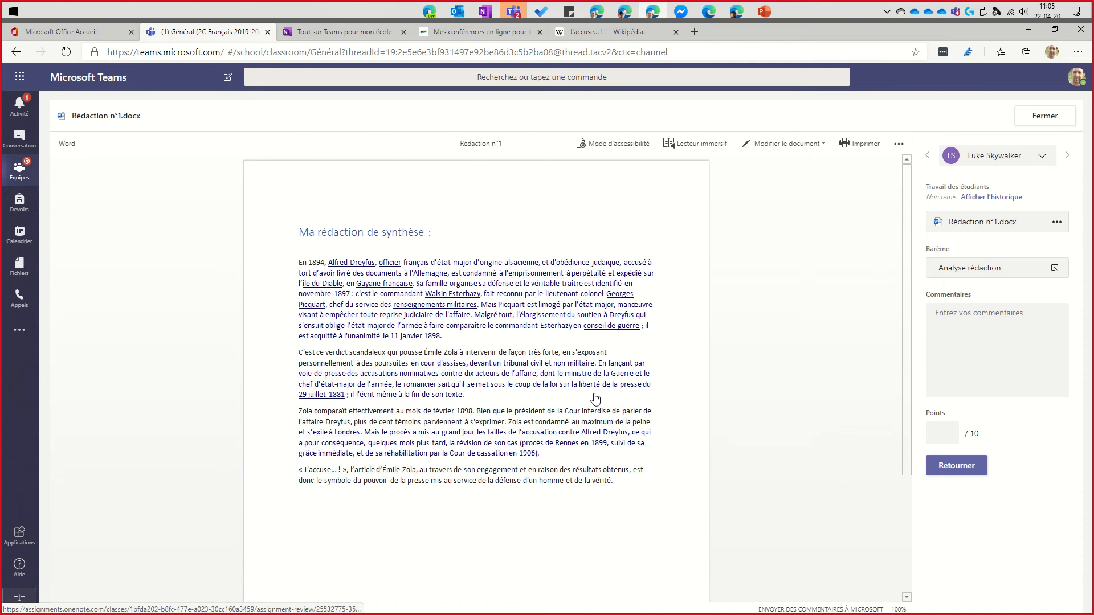
{"action": "left_click", "coordinate": [769, 144]}
{"action": "left_click", "coordinate": [787, 206]}
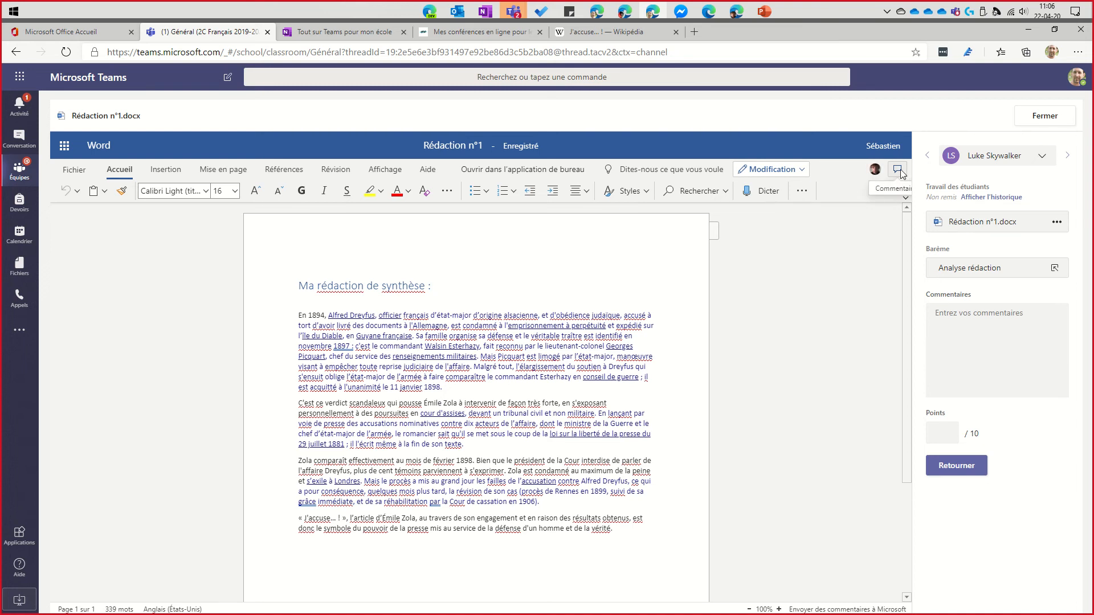
- Add the comment "Choix du titre judicieux" to the title "Ma rédaction de synthèse :"
{"action": "left_click", "coordinate": [898, 171]}
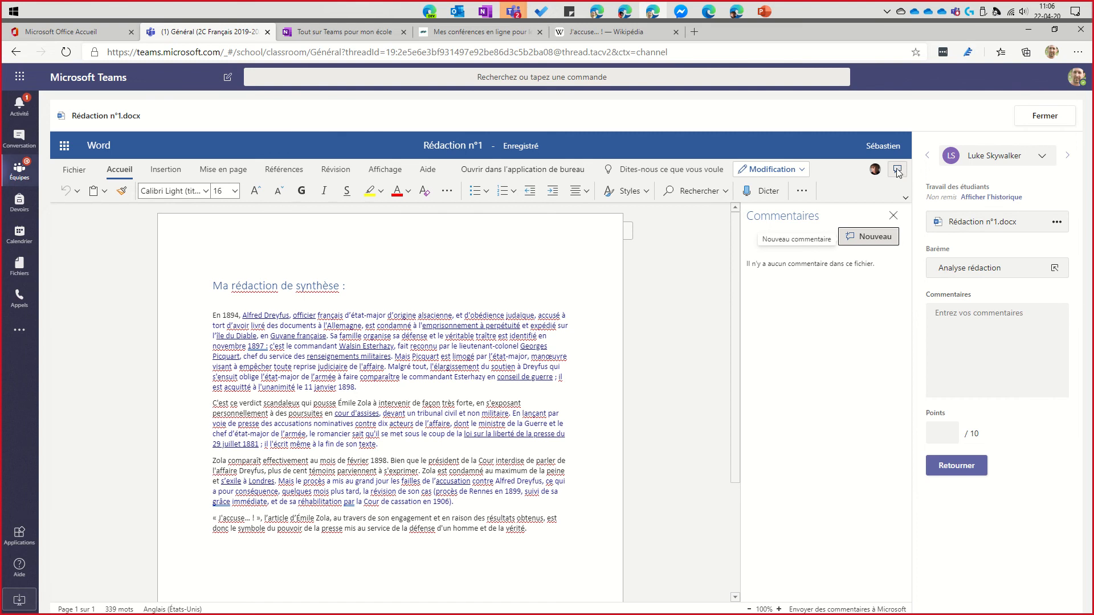
{"action": "left_click_drag", "start_coordinate": [375, 285], "coordinate": [212, 286]}
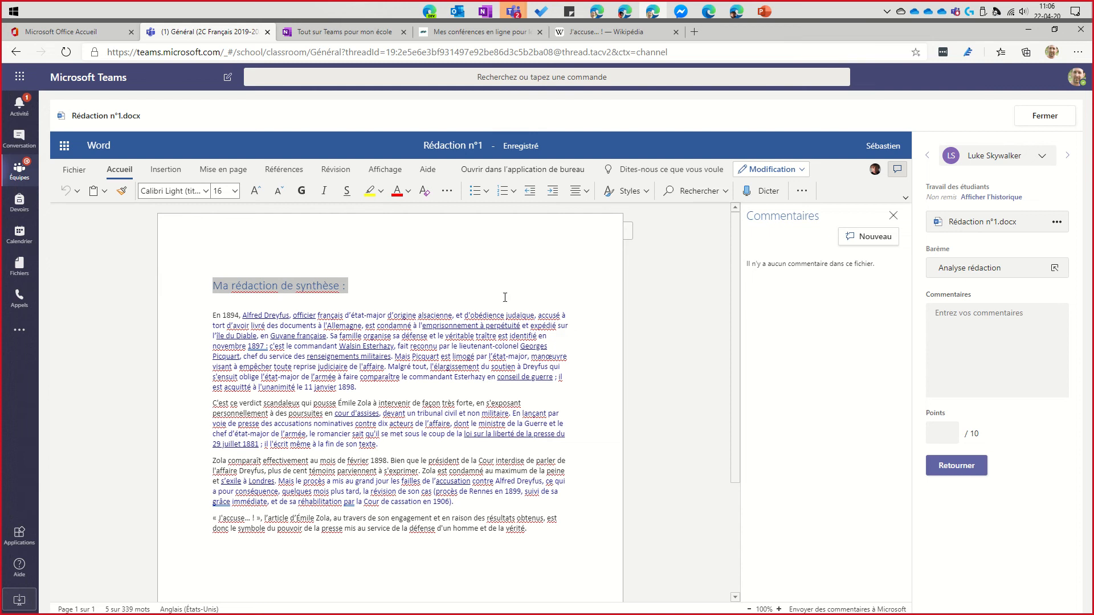
{"action": "left_click", "coordinate": [868, 236]}
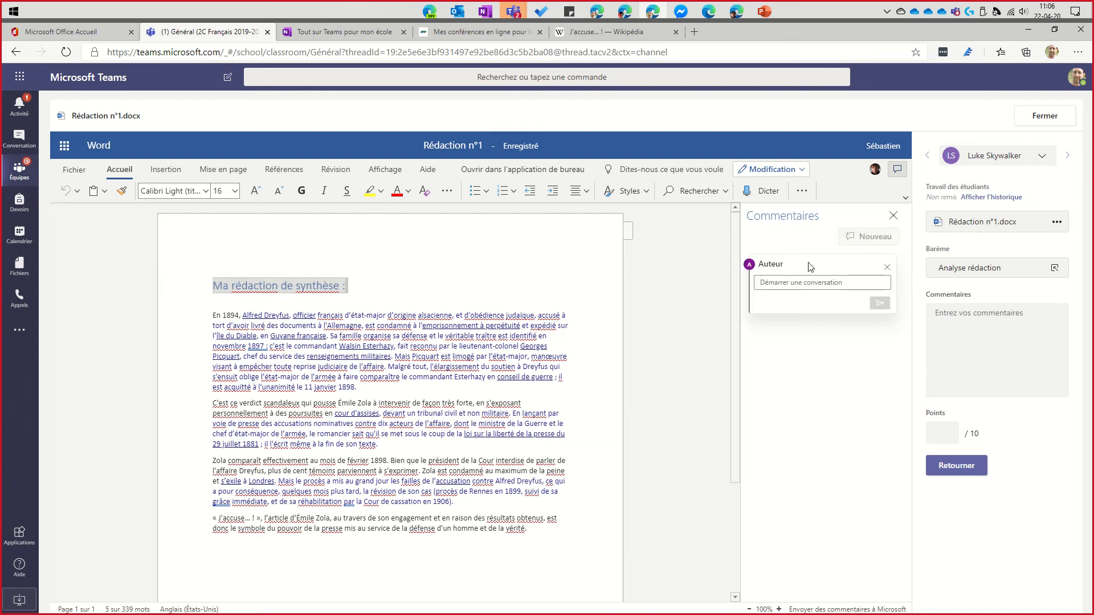
{"action": "type", "text": "Choix du titre judicieux"}
{"action": "left_click", "coordinate": [877, 305]}
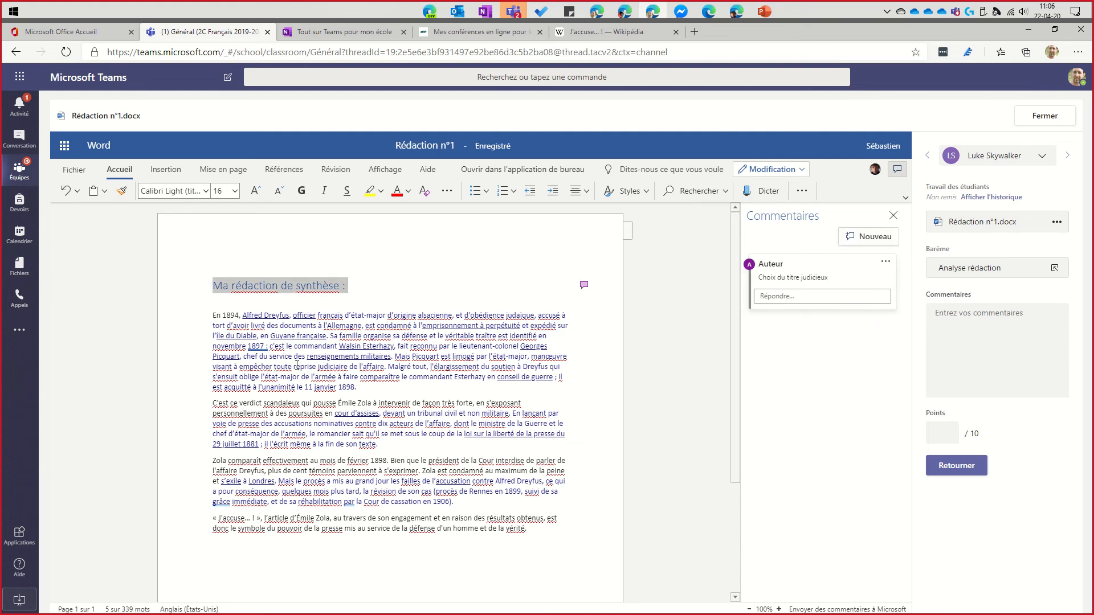
- Add the comment "à retravailler" to the first paragraph, beginning "En 1894"
{"action": "left_click_drag", "start_coordinate": [374, 392], "coordinate": [214, 319]}
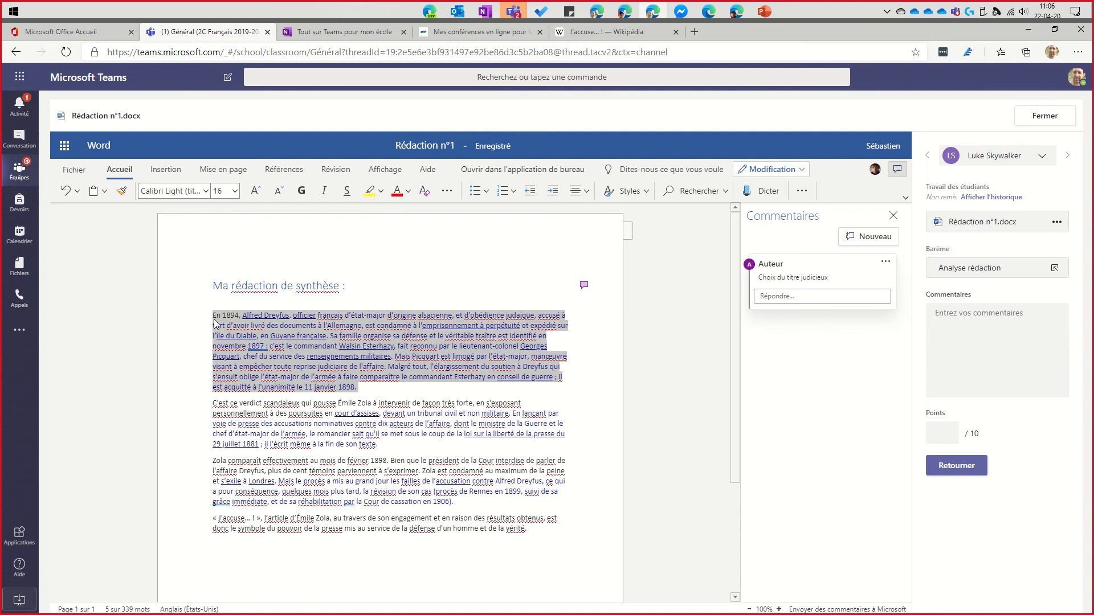
{"action": "left_click", "coordinate": [868, 239]}
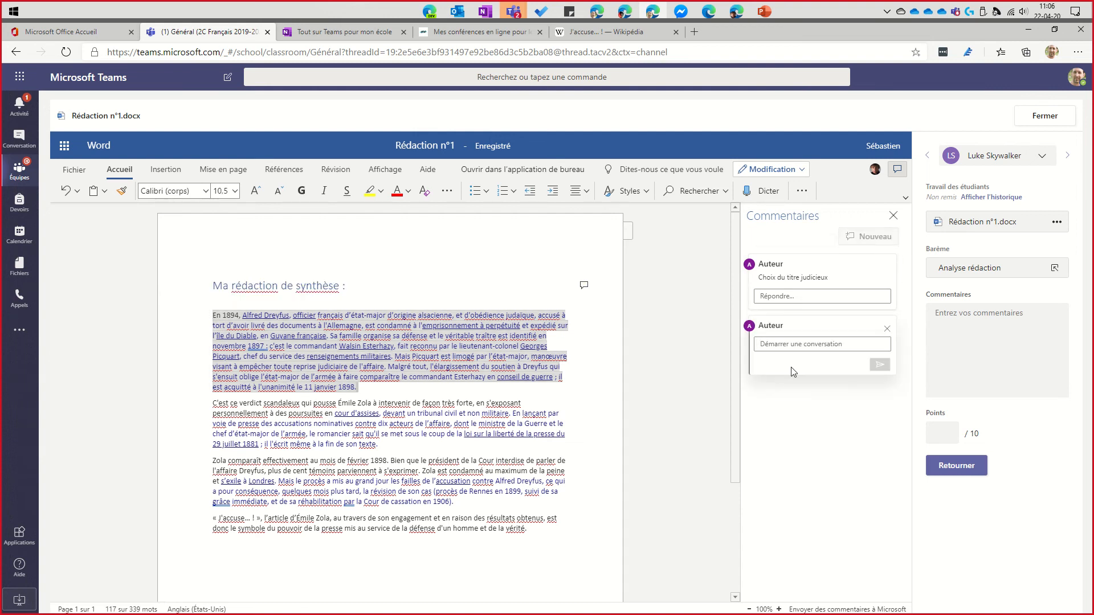
{"action": "type", "text": "à retravaill"}
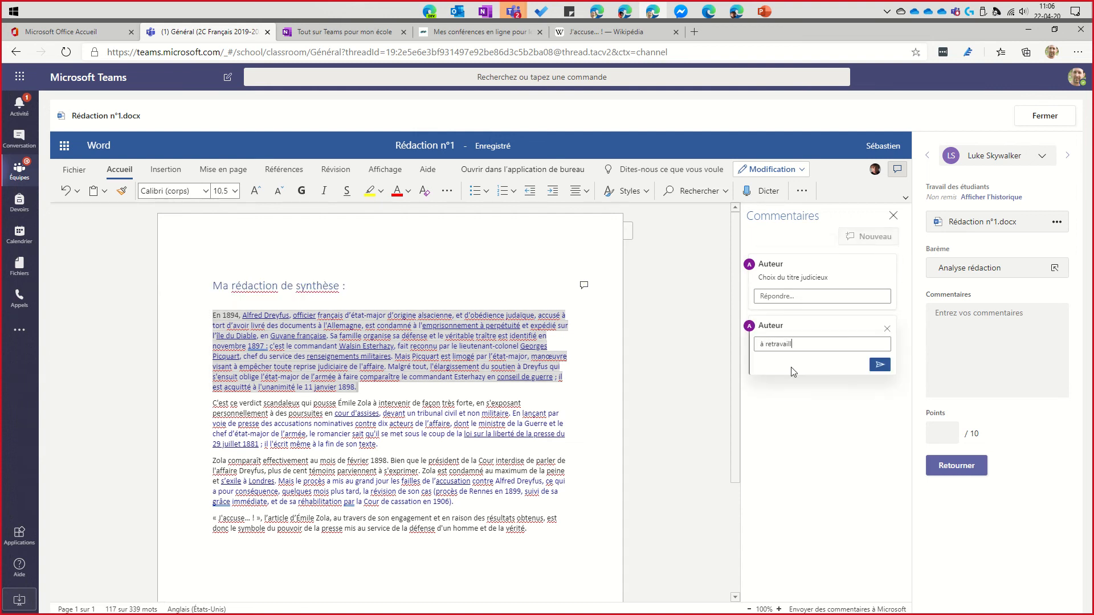
{"action": "type", "text": "er"}
{"action": "left_click", "coordinate": [879, 364]}
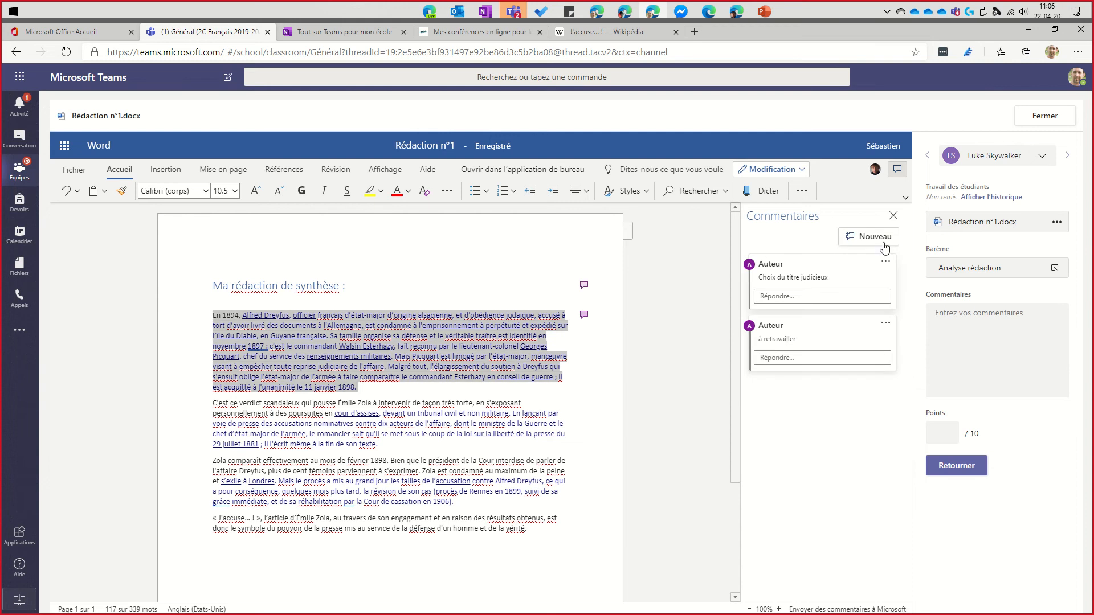
{"action": "left_click", "coordinate": [582, 300]}
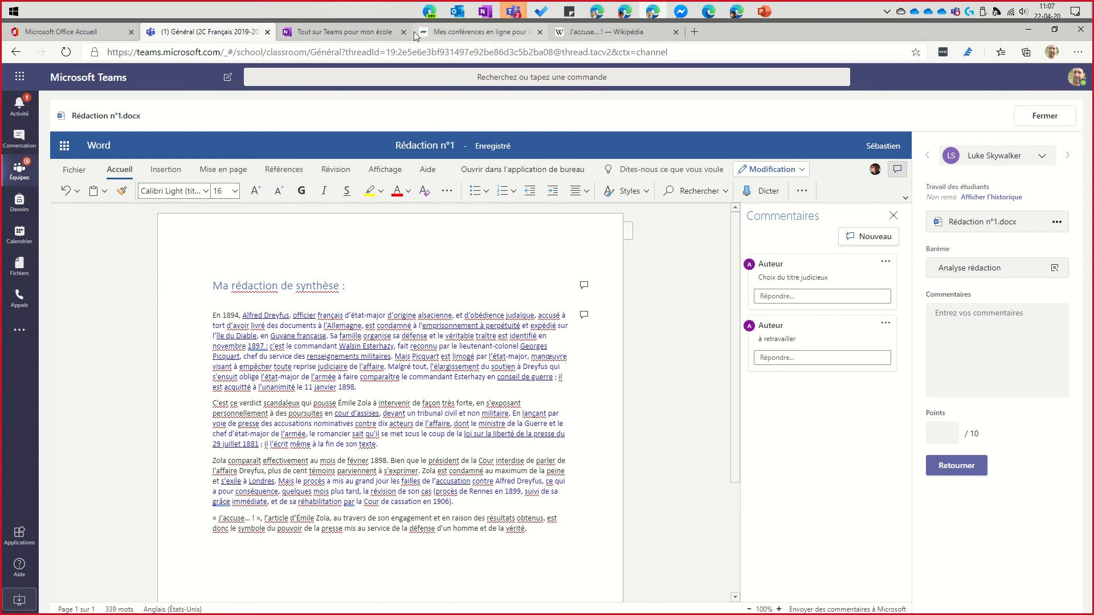
- Switch to the student's session, reopen "Rédaction n°1.docx" and review the teacher's comments on the title and first paragraph
{"action": "left_click", "coordinate": [739, 16]}
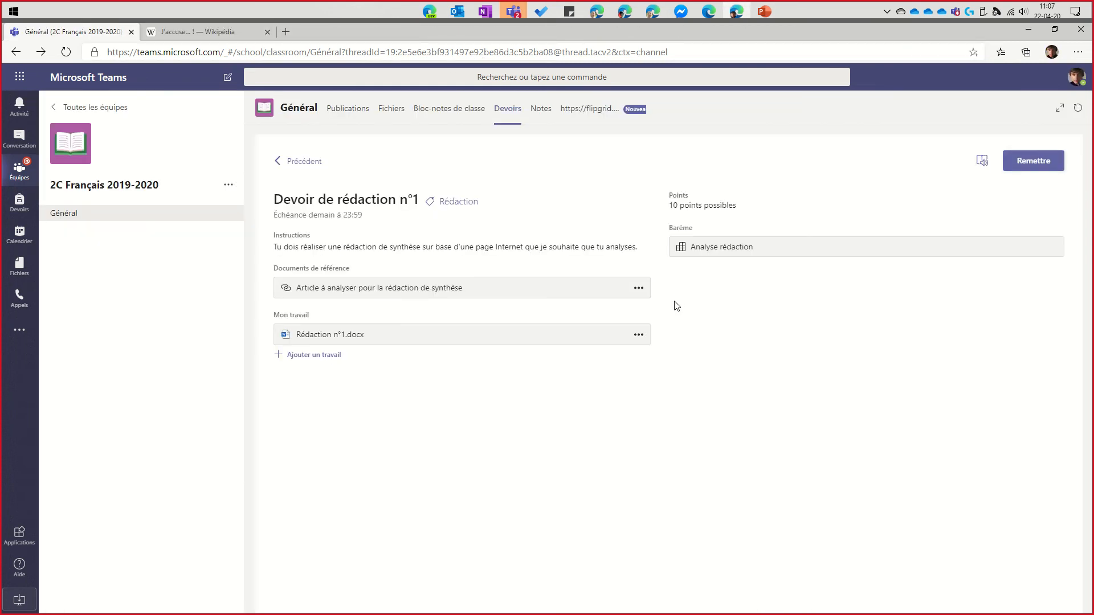
{"action": "left_click", "coordinate": [331, 335]}
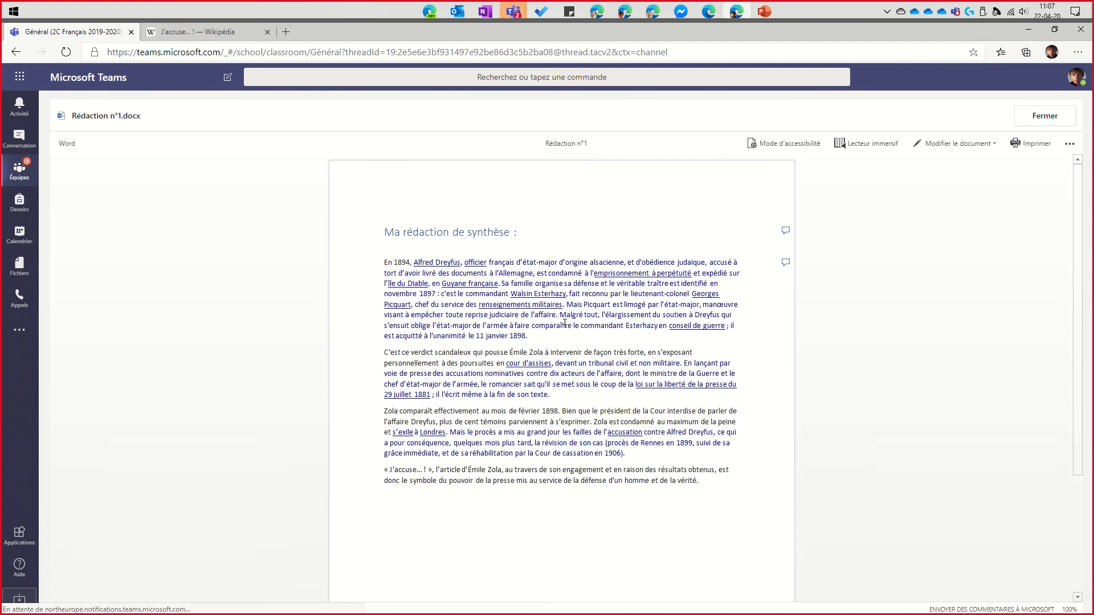
{"action": "left_click", "coordinate": [785, 231]}
{"action": "left_click", "coordinate": [700, 262]}
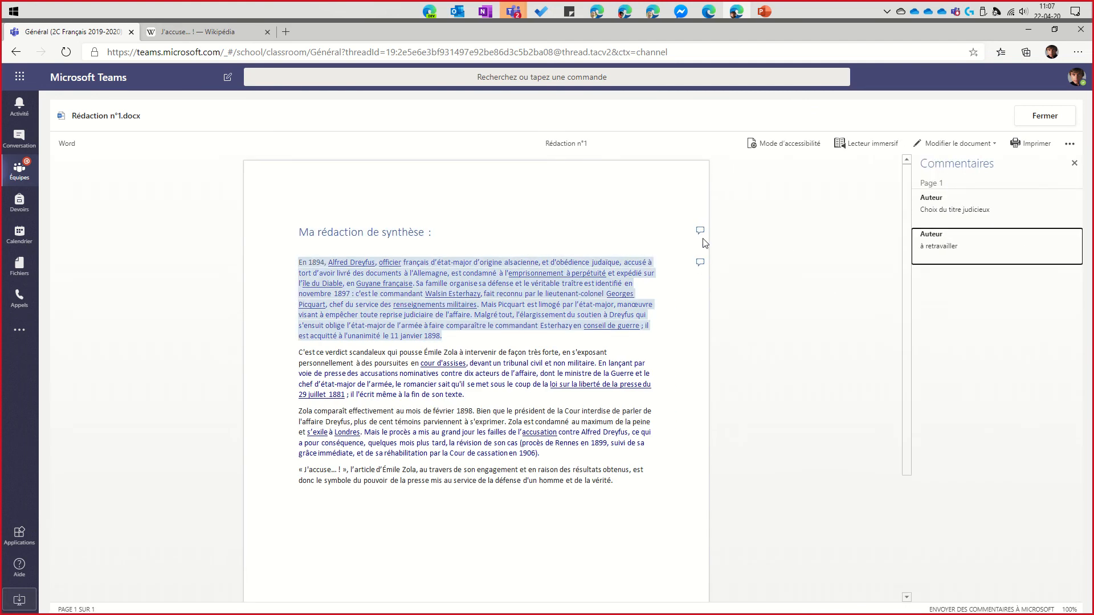
{"action": "left_click", "coordinate": [700, 231]}
{"action": "left_click", "coordinate": [700, 262]}
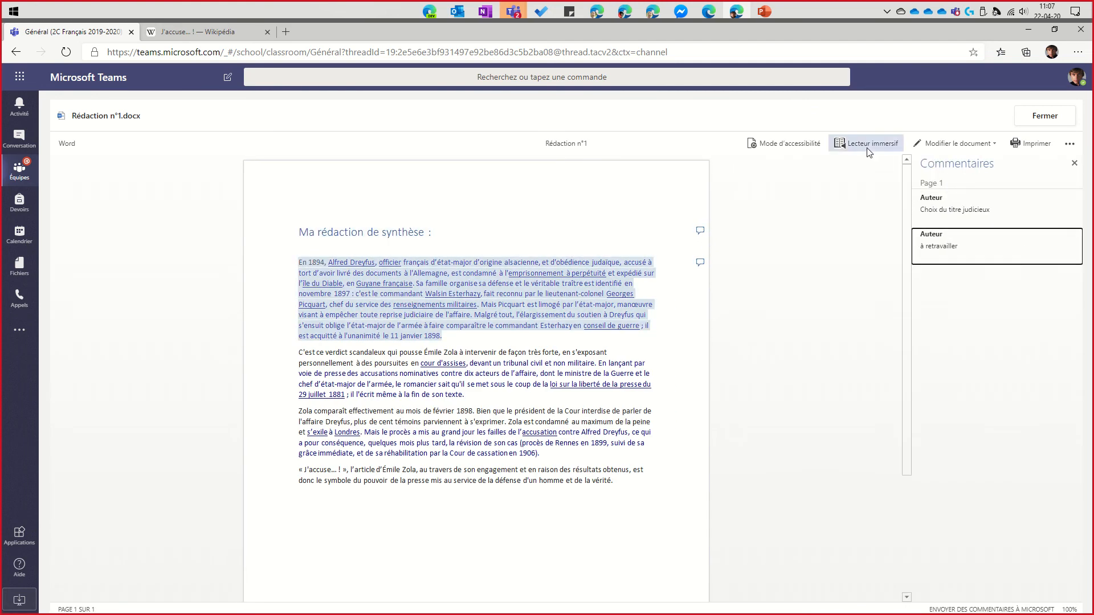
{"action": "left_click", "coordinate": [700, 230]}
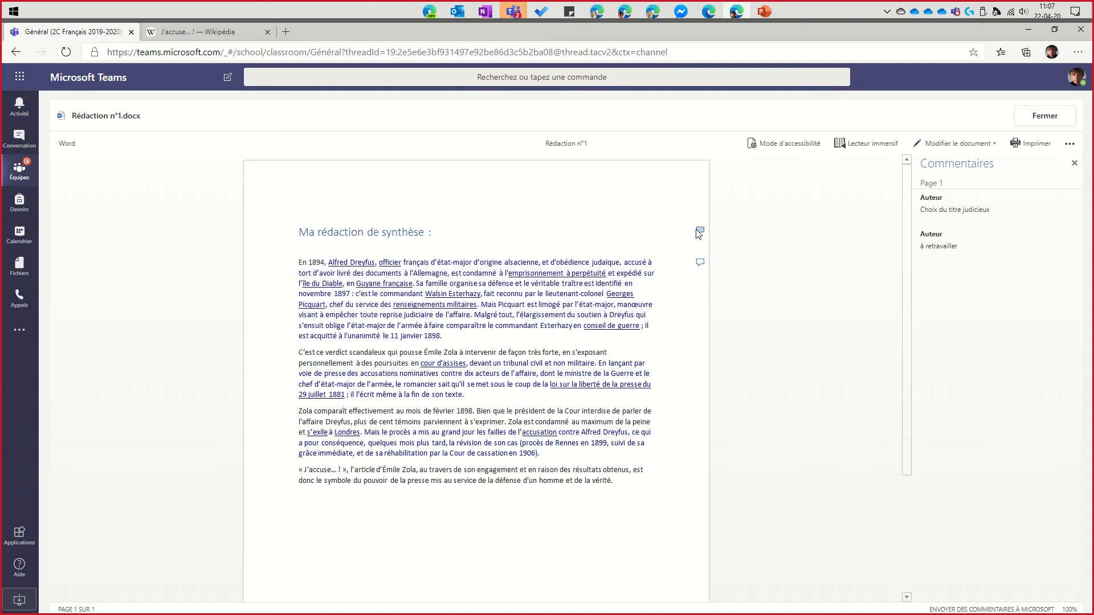
{"action": "left_click", "coordinate": [700, 262]}
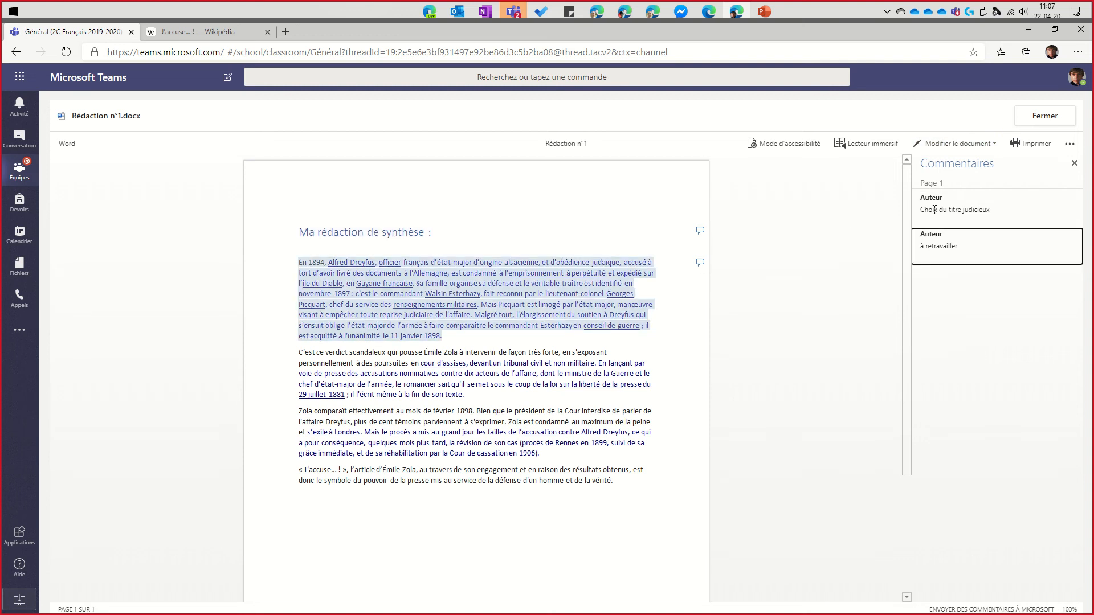
- Review the teacher's comments in "Rédaction n°1.docx", close the document and submit the student's assignment
{"action": "left_click", "coordinate": [702, 231]}
{"action": "left_click", "coordinate": [700, 230]}
{"action": "left_click", "coordinate": [700, 262]}
{"action": "left_click", "coordinate": [1038, 120]}
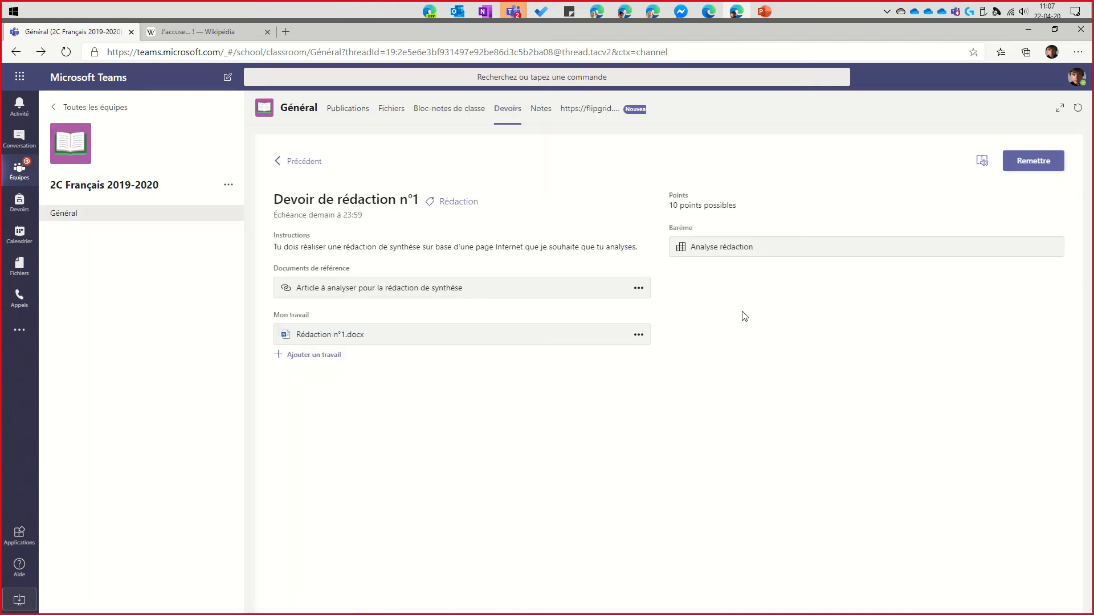
{"action": "left_click", "coordinate": [1033, 166]}
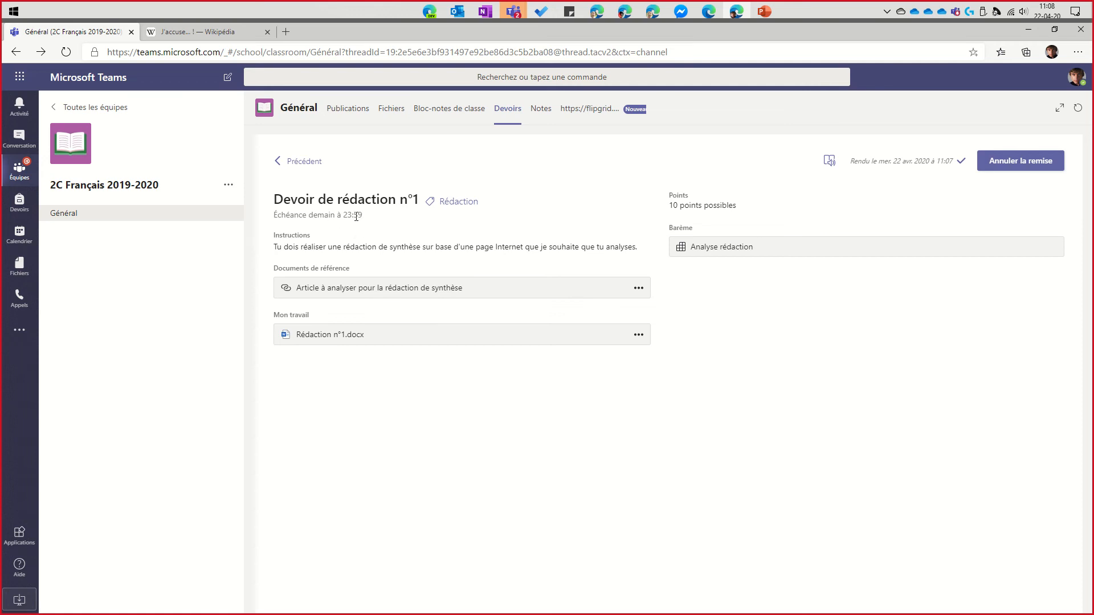
{"action": "left_click_drag", "start_coordinate": [370, 217], "coordinate": [270, 221]}
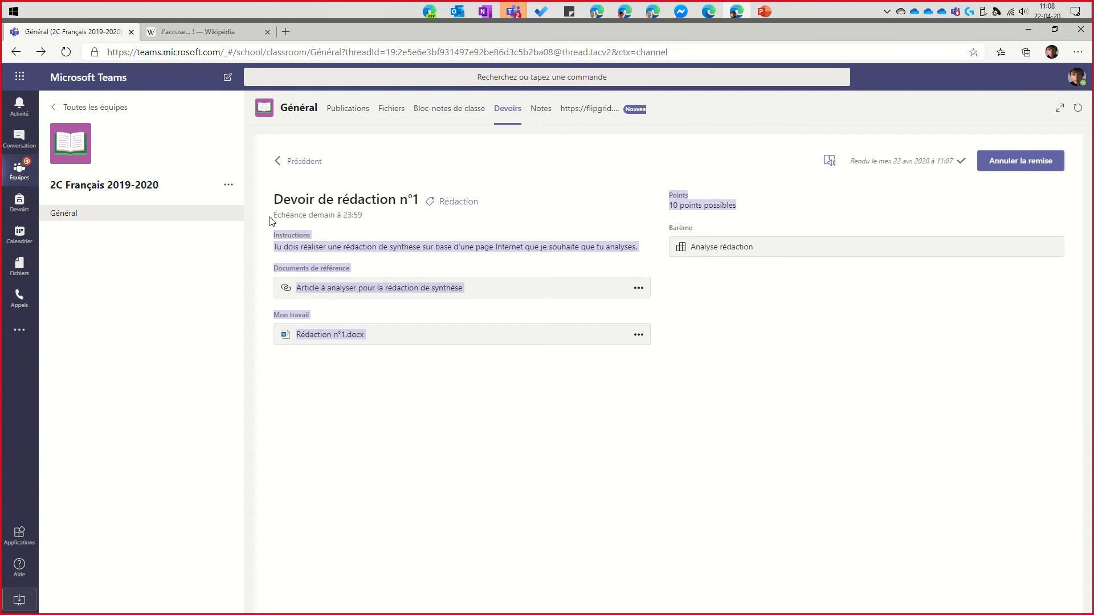
{"action": "left_click", "coordinate": [271, 221]}
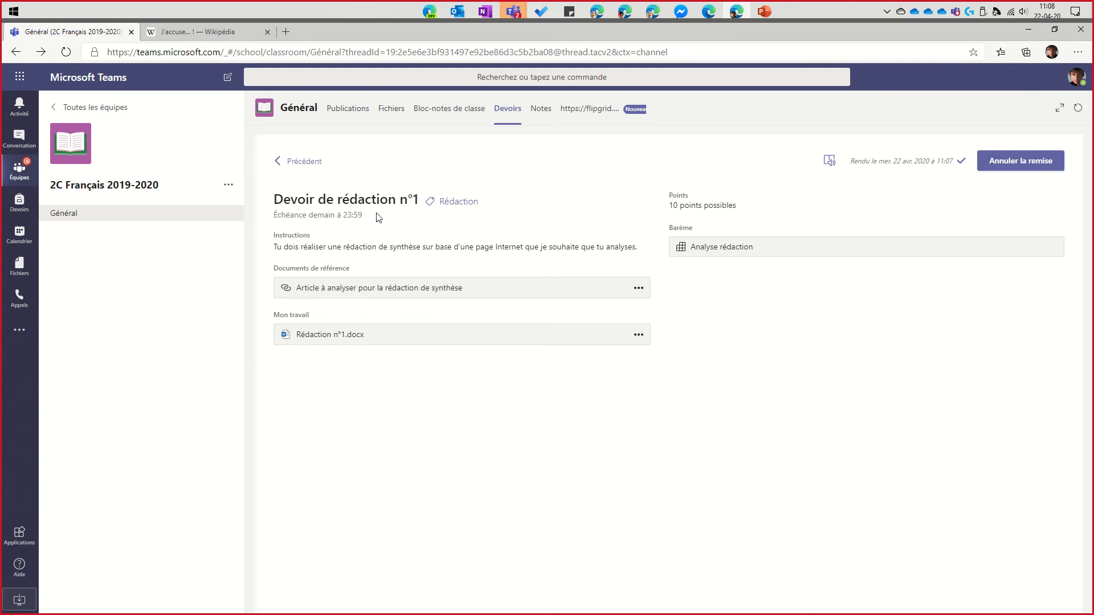
{"action": "left_click_drag", "start_coordinate": [379, 217], "coordinate": [274, 219]}
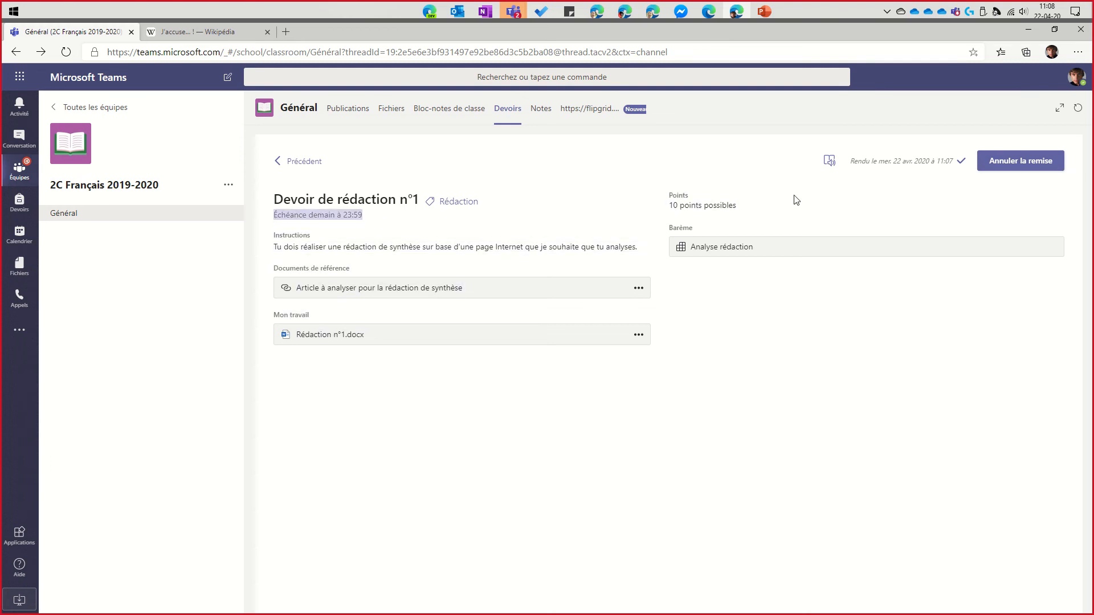
{"action": "left_click", "coordinate": [815, 197]}
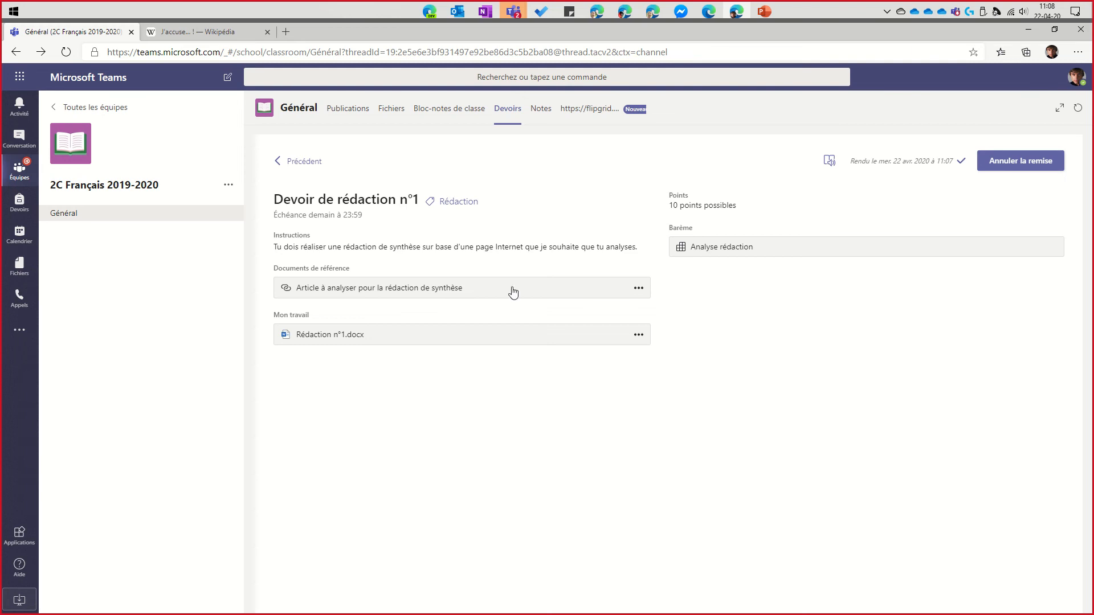
- Try to open the submitted "Rédaction n°1.docx" in the Word desktop application, close the preview and cancel the submission
{"action": "left_click", "coordinate": [362, 335]}
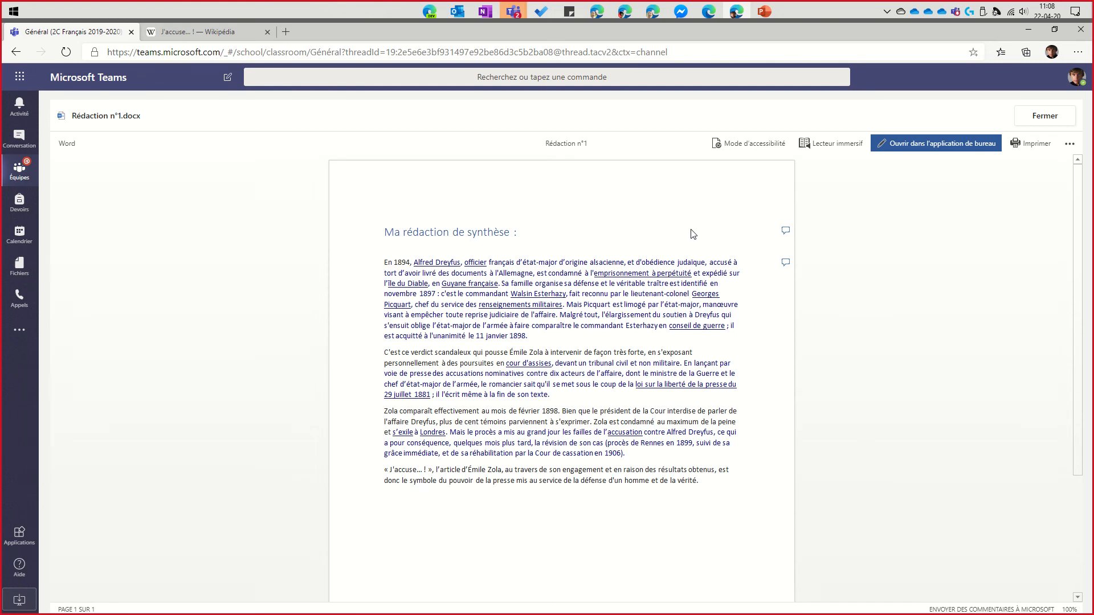
{"action": "left_click", "coordinate": [898, 145]}
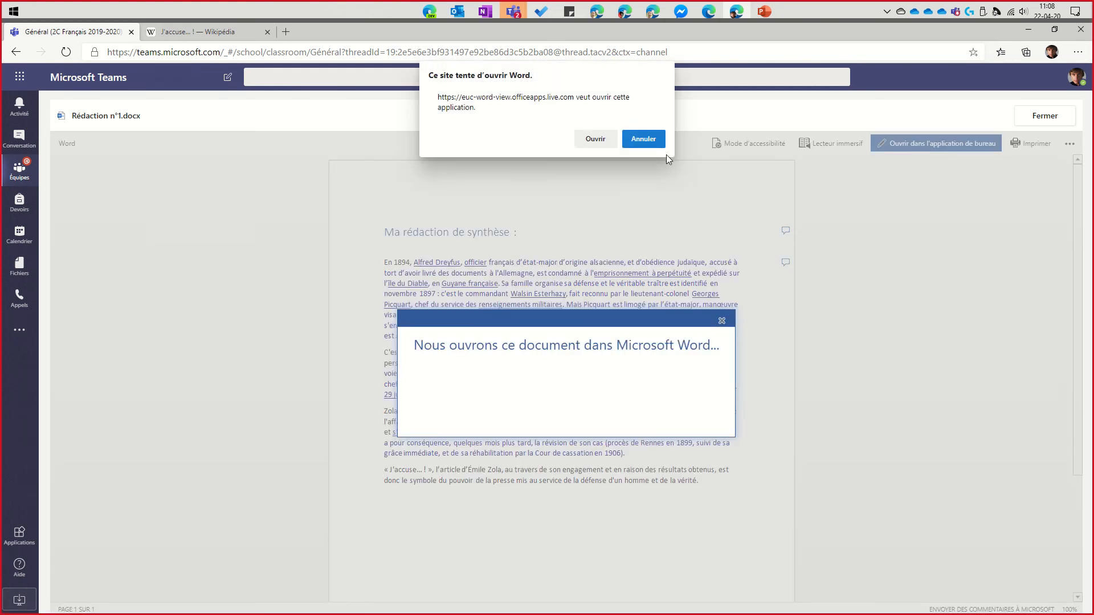
{"action": "left_click", "coordinate": [599, 141]}
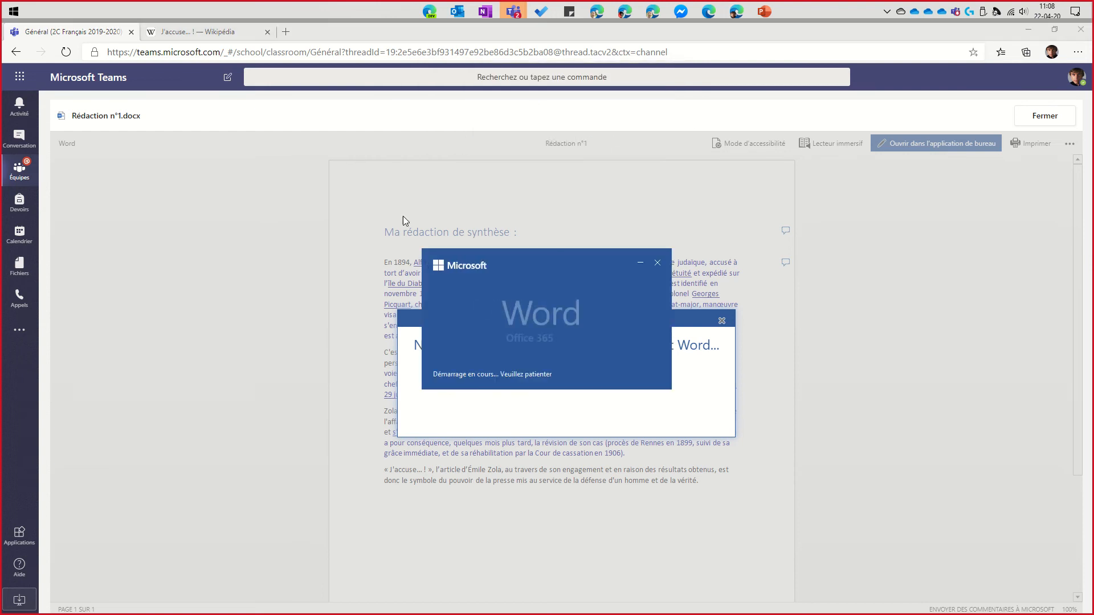
{"action": "left_click", "coordinate": [791, 320]}
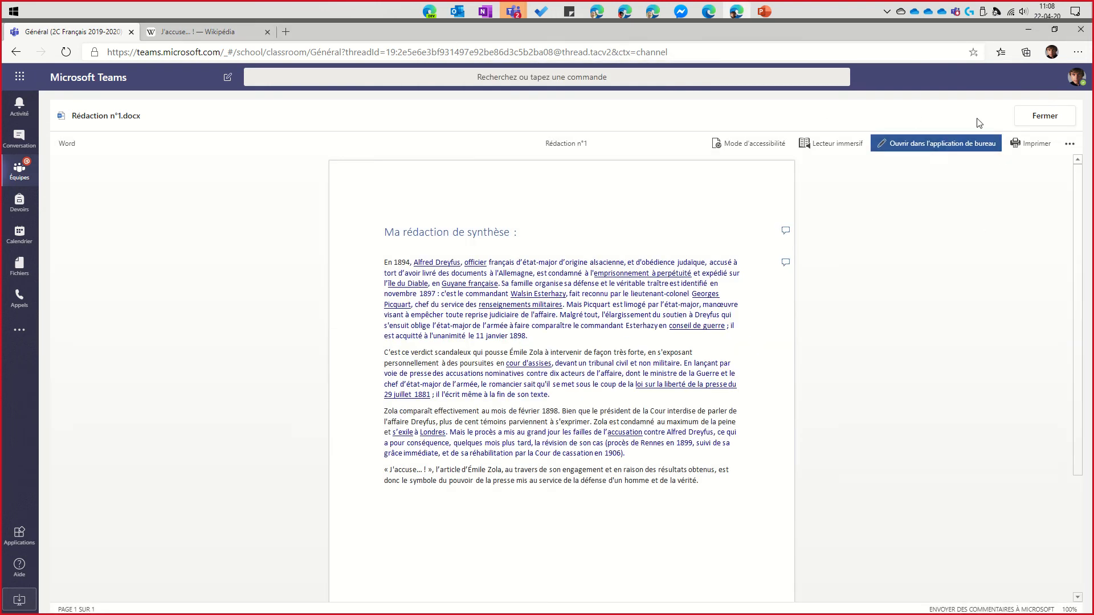
{"action": "left_click", "coordinate": [1047, 116]}
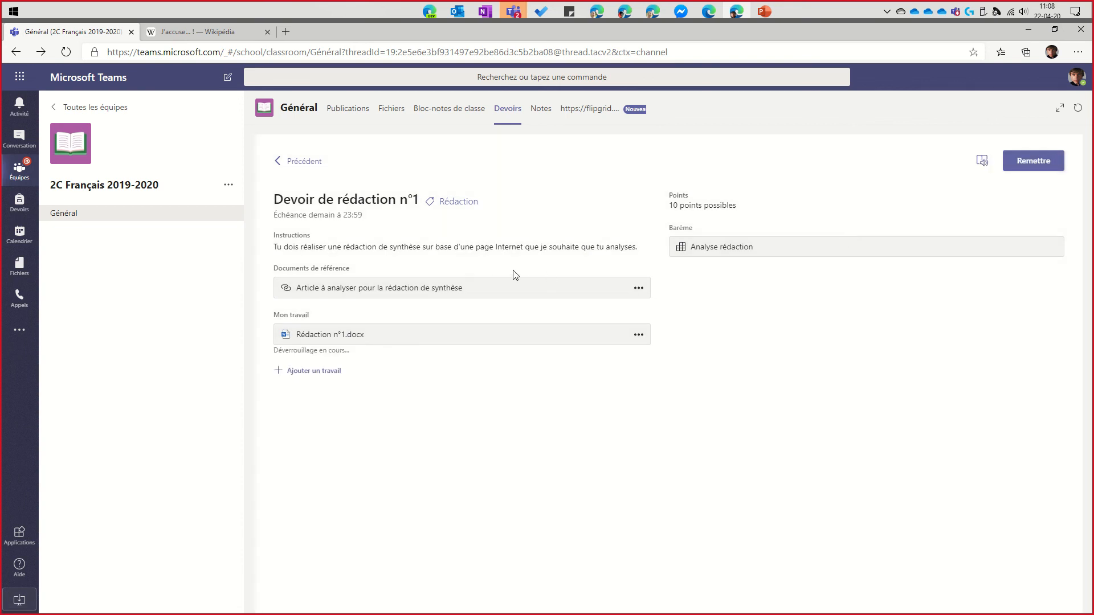
- Reopen "Rédaction n°1.docx" for editing in the browser and review the teacher's comments without replying
{"action": "left_click", "coordinate": [408, 287]}
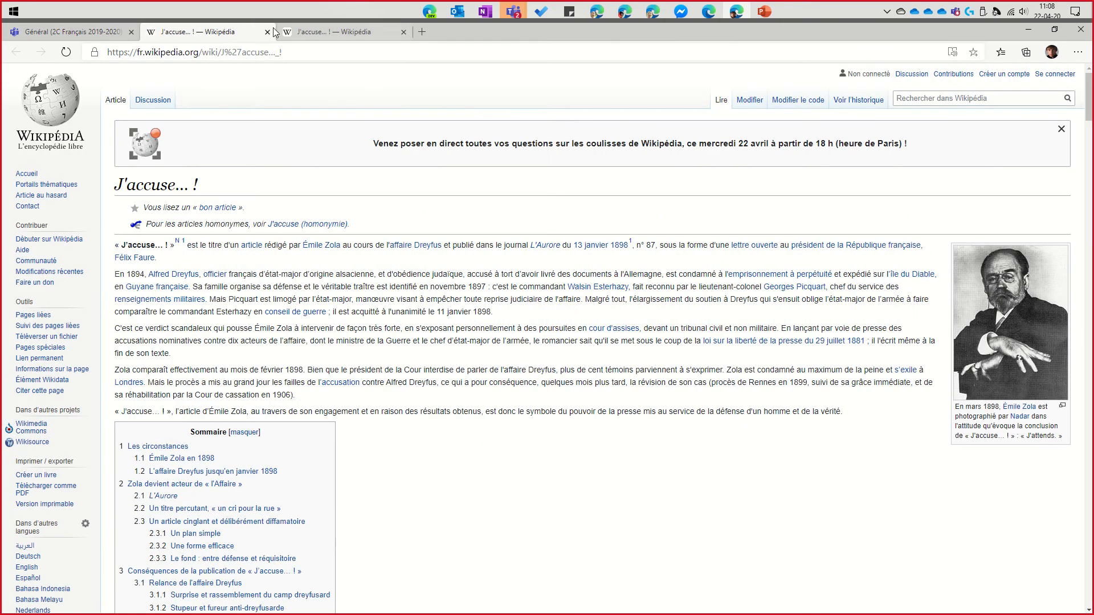
{"action": "left_click", "coordinate": [268, 31]}
{"action": "left_click", "coordinate": [332, 336]}
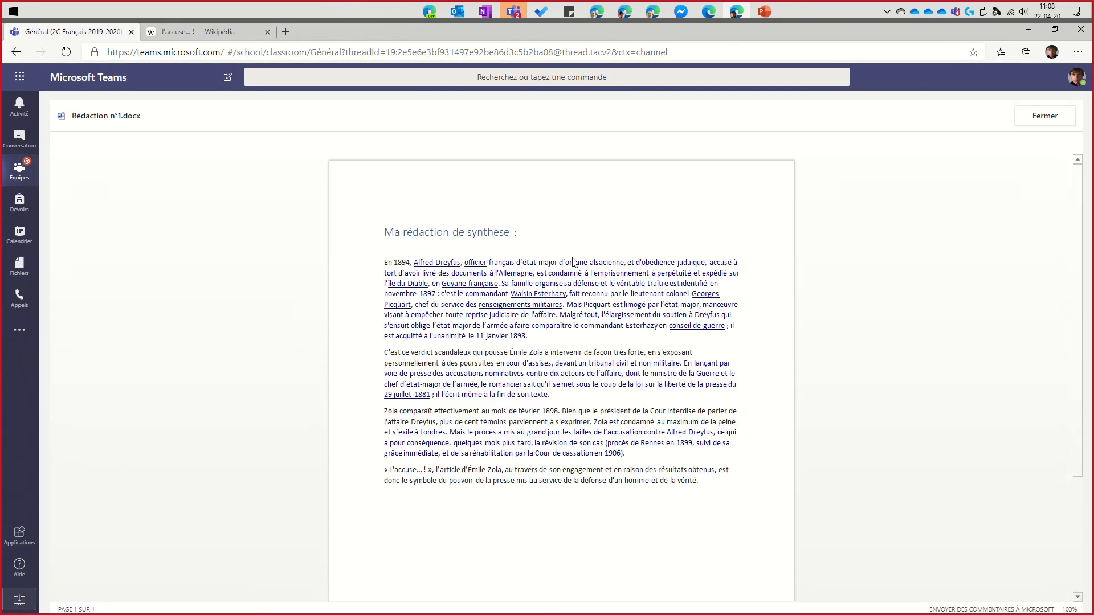
{"action": "left_click", "coordinate": [947, 143]}
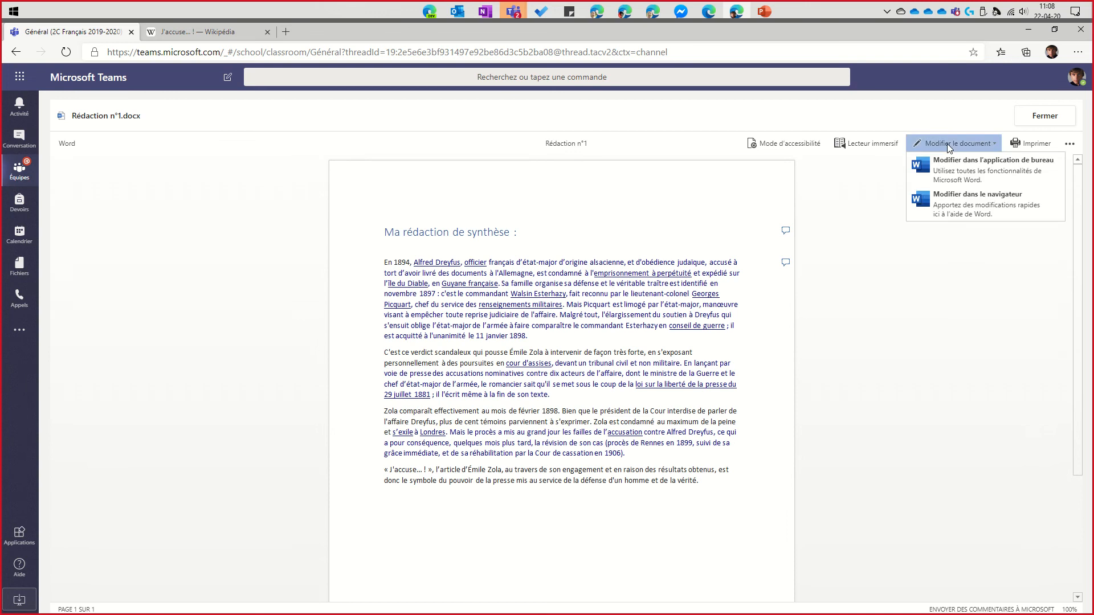
{"action": "left_click", "coordinate": [968, 198]}
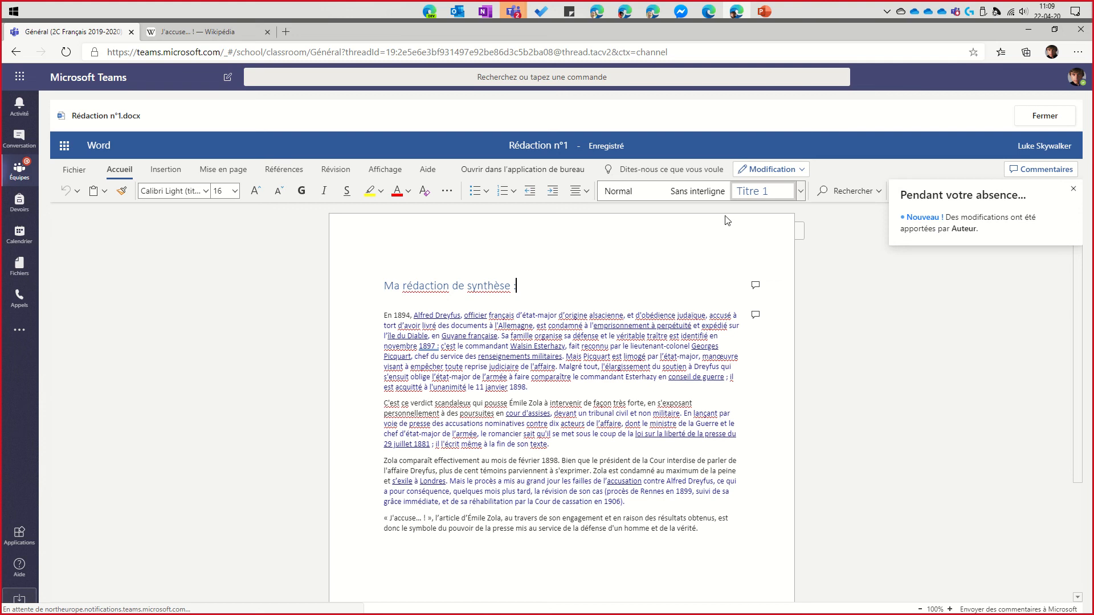
{"action": "left_click", "coordinate": [755, 286]}
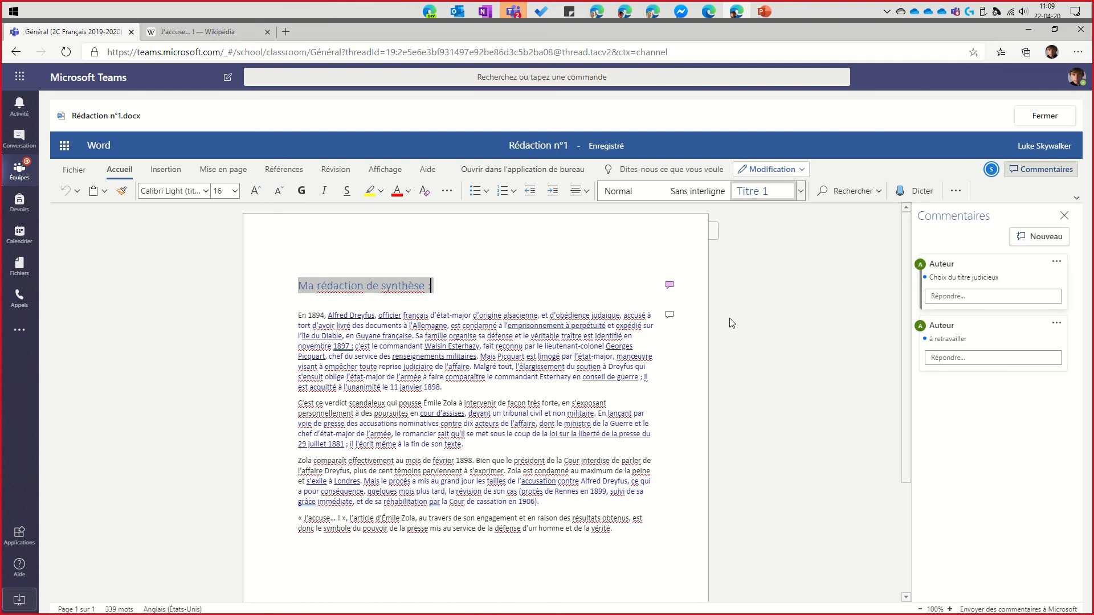
{"action": "left_click", "coordinate": [955, 296]}
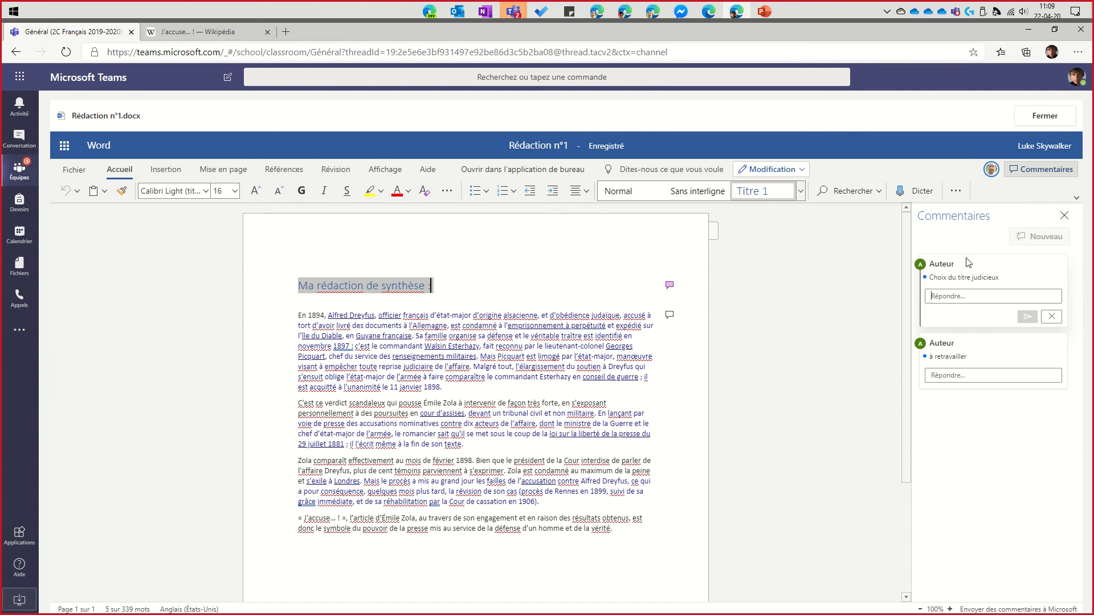
{"action": "left_click", "coordinate": [1064, 216]}
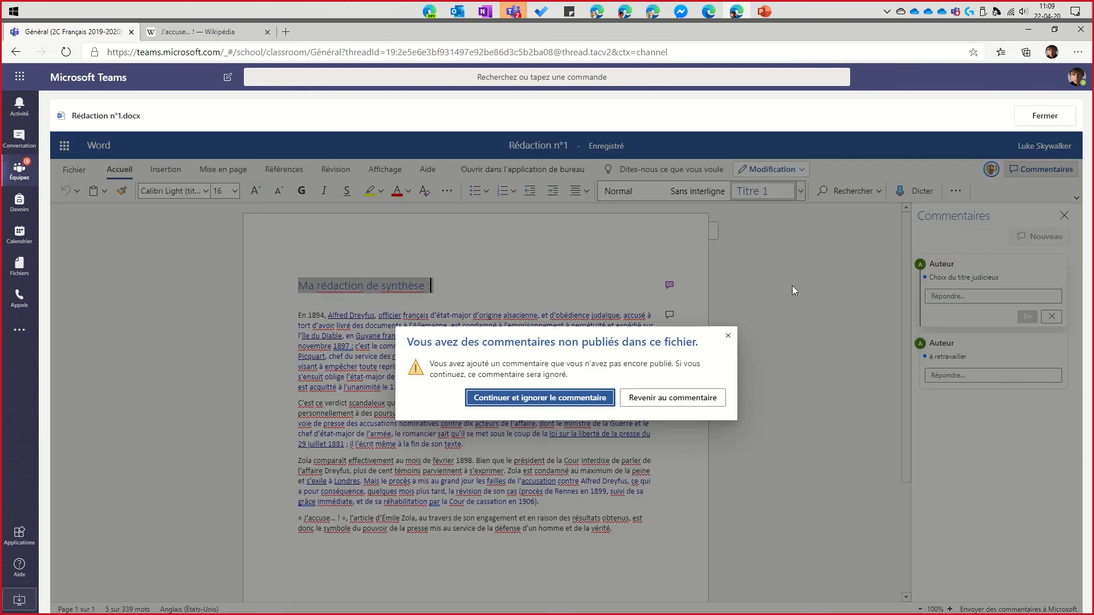
{"action": "left_click", "coordinate": [531, 399]}
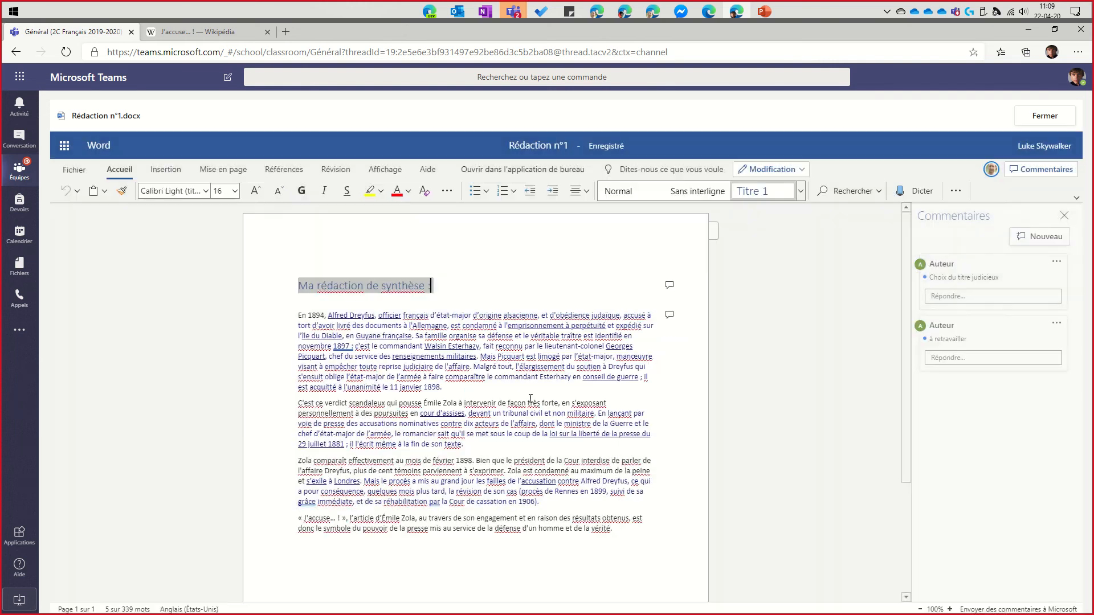
- Close the document and resubmit the student's work for "Devoir de rédaction n°1"
{"action": "left_click", "coordinate": [1028, 121]}
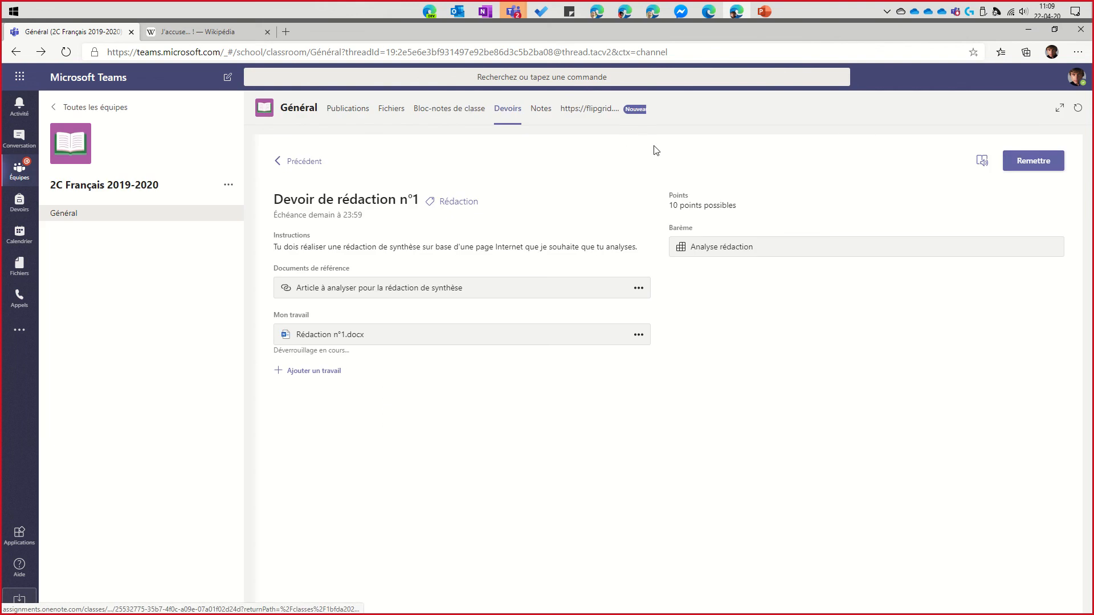
{"action": "left_click", "coordinate": [1033, 162]}
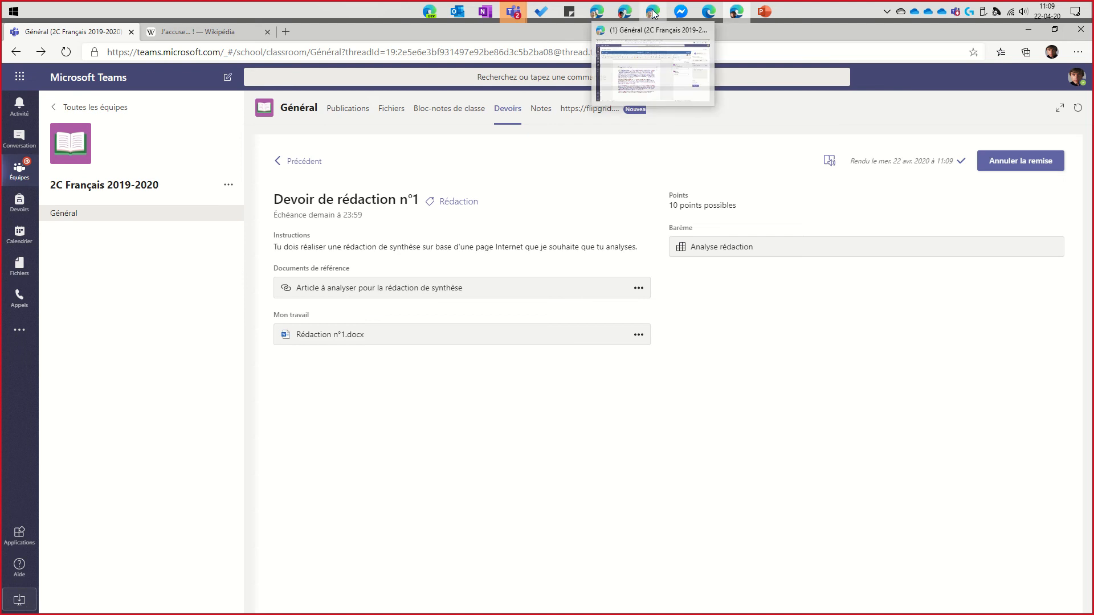
- Switch to the teacher's session, close the student's document, refresh the assignments and reopen "Devoir de rédaction n°1"
{"action": "left_click", "coordinate": [654, 13]}
{"action": "left_click", "coordinate": [1065, 117]}
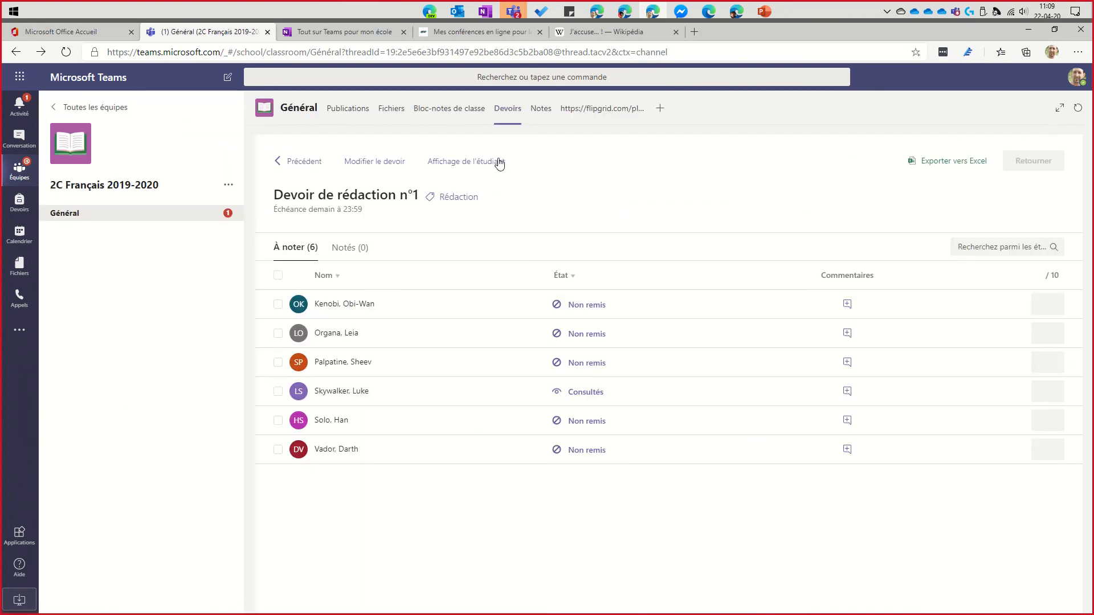
{"action": "left_click", "coordinate": [1078, 110]}
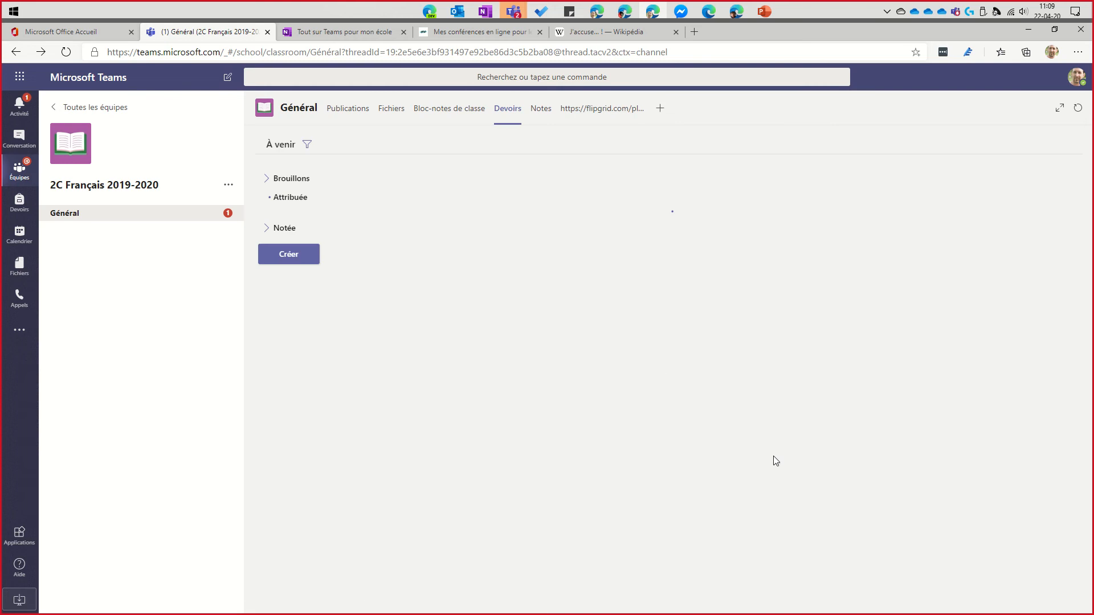
{"action": "left_click", "coordinate": [532, 249]}
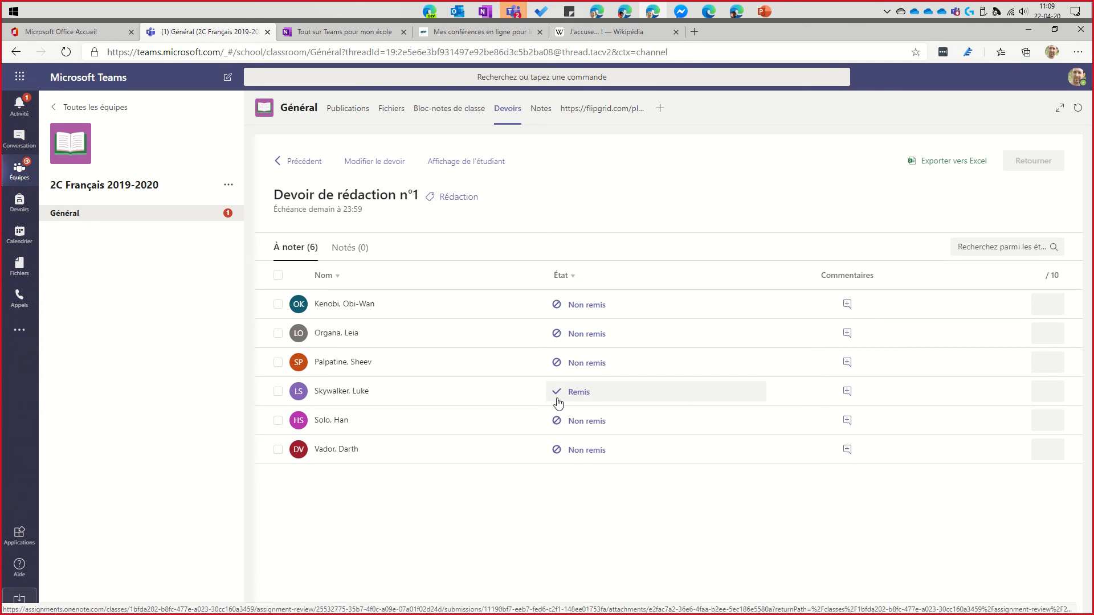
- Open the work of the student whose status is Remis and view the document's editing options
{"action": "left_click", "coordinate": [558, 403]}
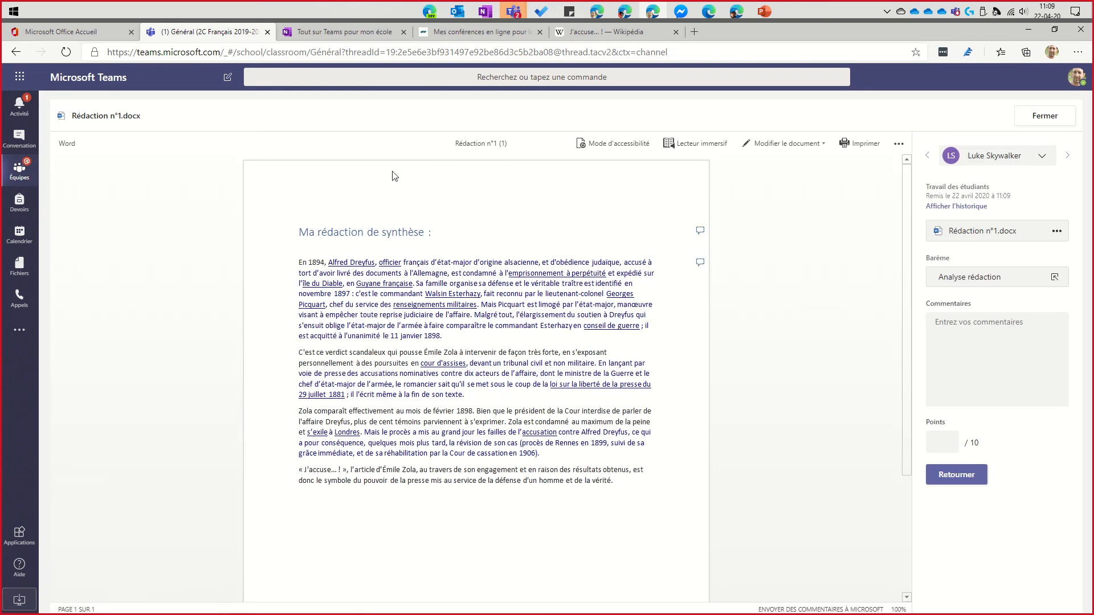
{"action": "left_click", "coordinate": [785, 143]}
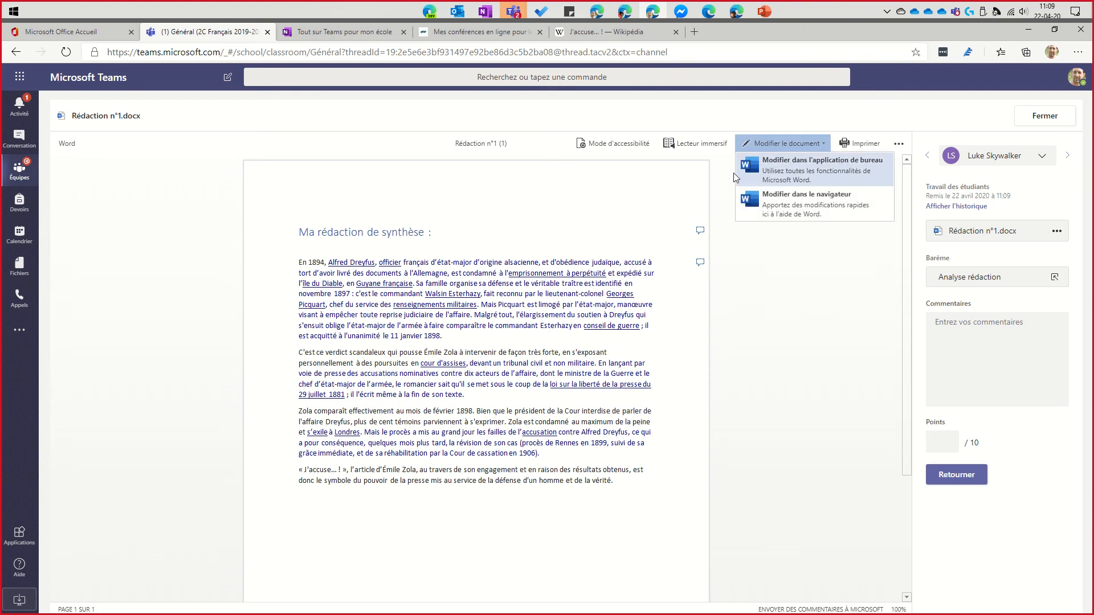
{"action": "left_click", "coordinate": [570, 328]}
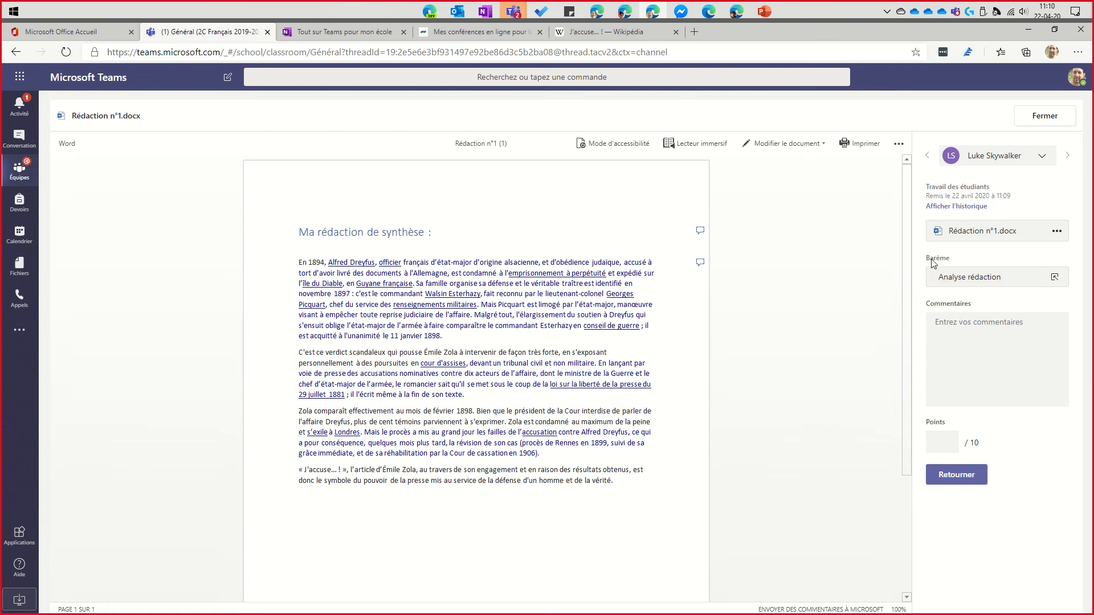
- In the "Analyse rédaction" rubric, rate the Orthographe criterion as Excellent (4 points) and add the comment "Bravo!"
{"action": "left_click", "coordinate": [963, 279]}
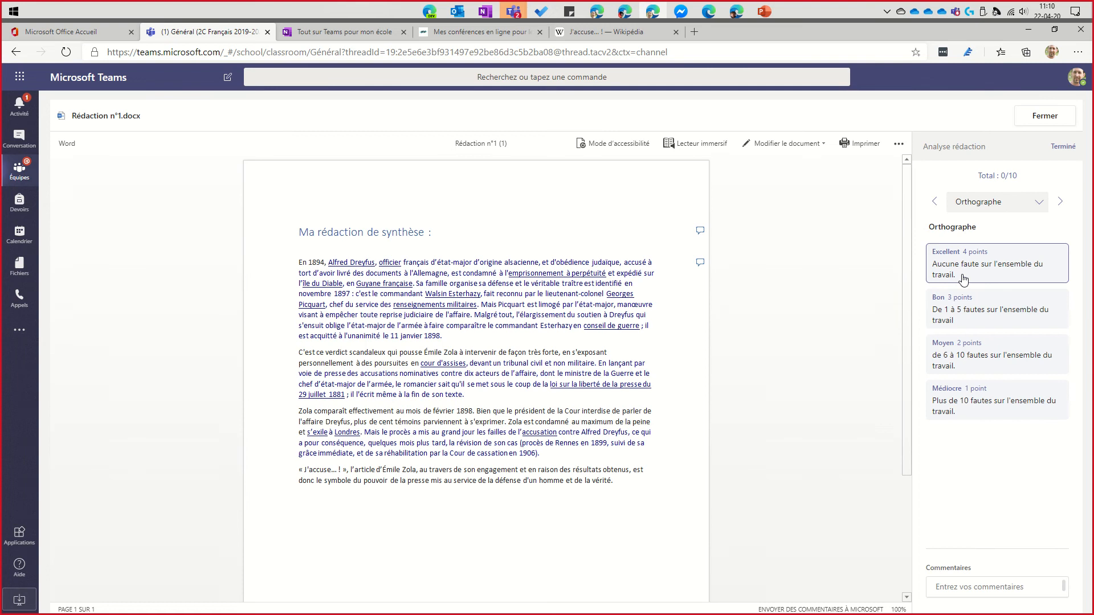
{"action": "left_click", "coordinate": [1043, 203]}
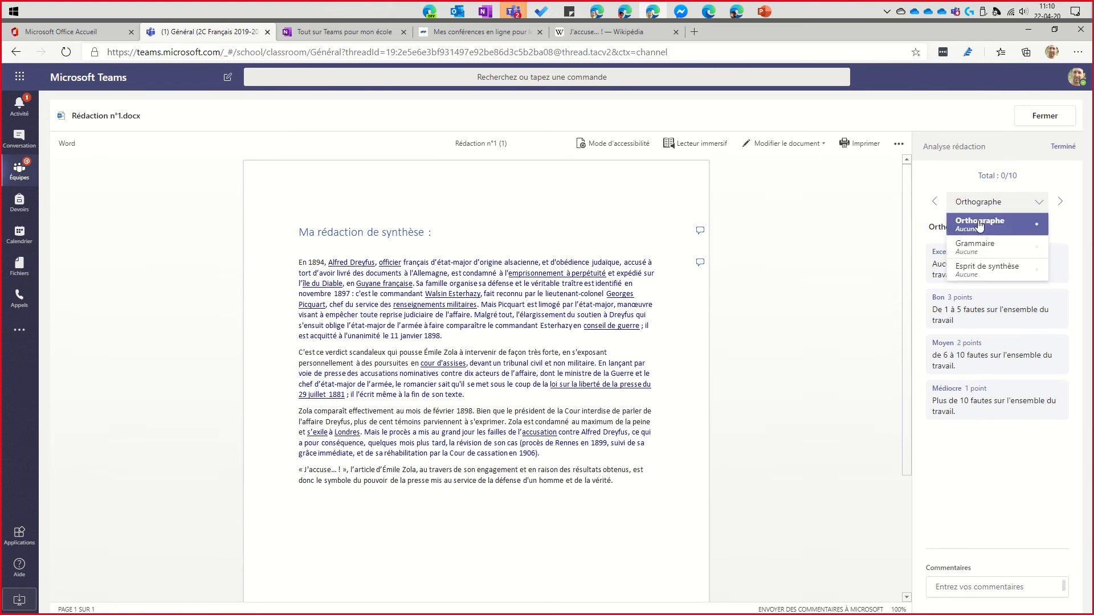
{"action": "left_click", "coordinate": [957, 180]}
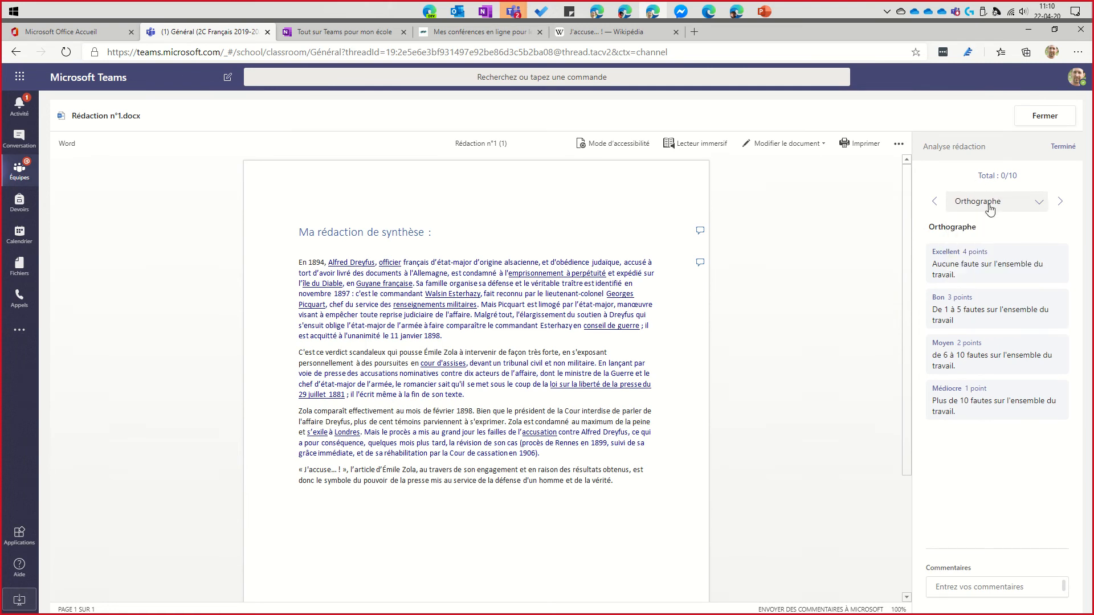
{"action": "left_click", "coordinate": [968, 268]}
{"action": "left_click", "coordinate": [964, 307]}
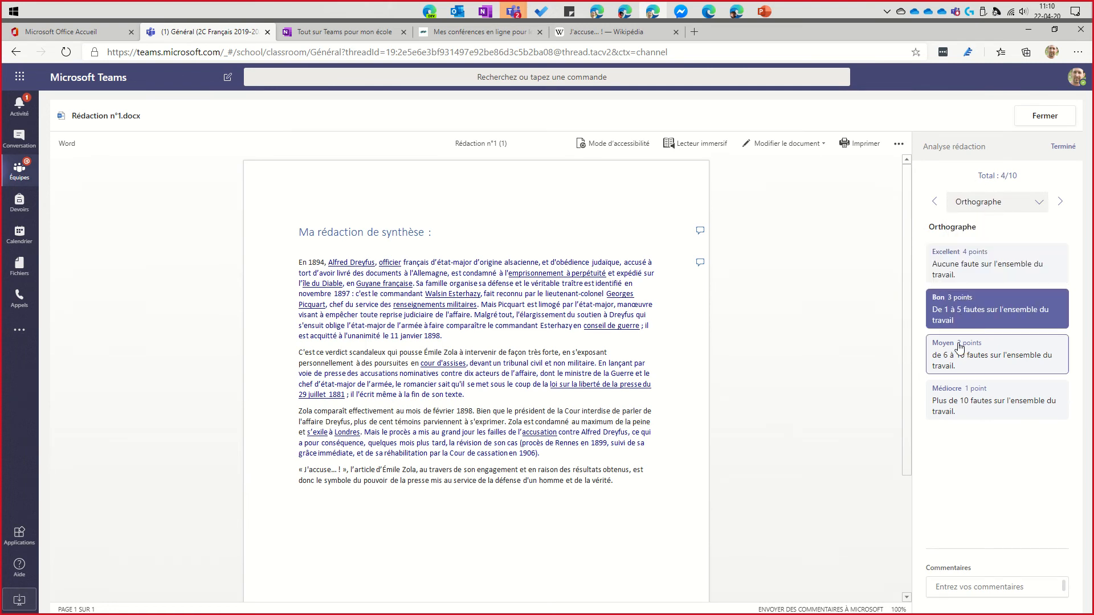
{"action": "left_click", "coordinate": [963, 350]}
{"action": "left_click", "coordinate": [962, 392]}
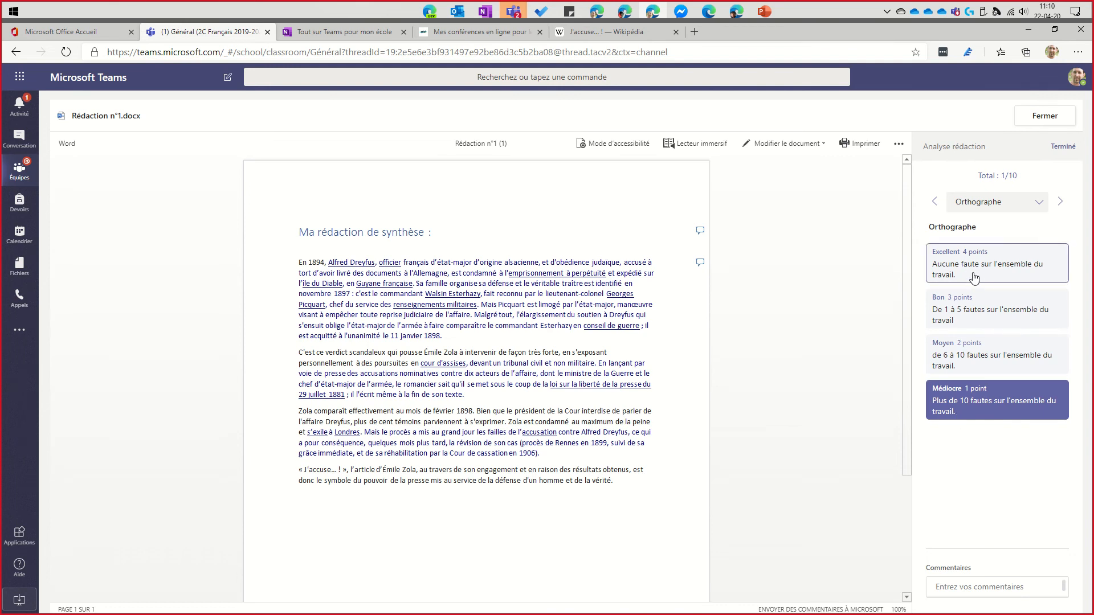
{"action": "left_click", "coordinate": [974, 275]}
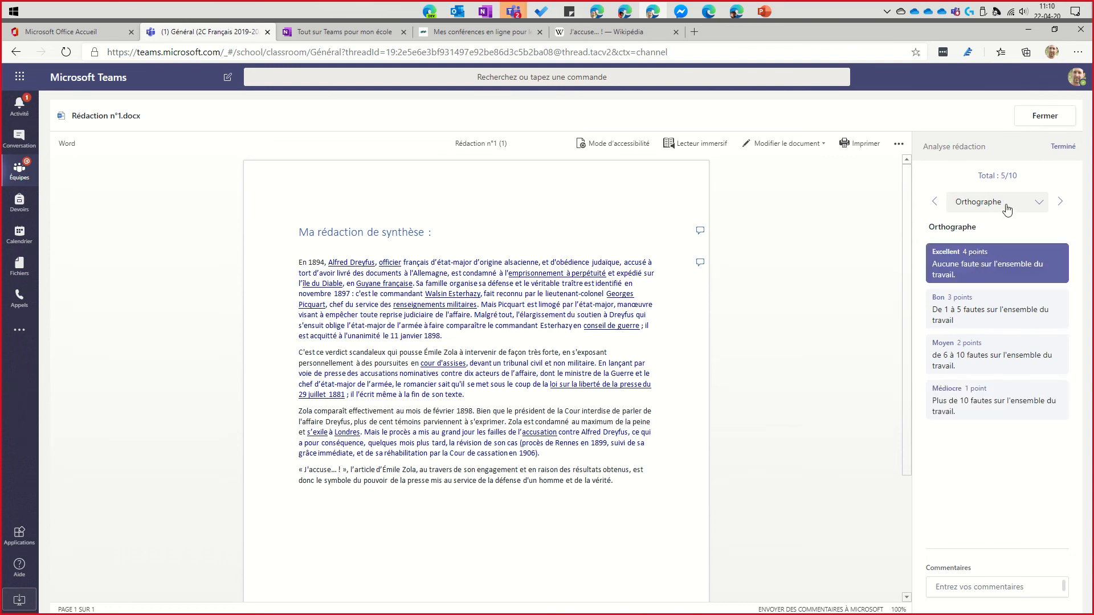
{"action": "left_click", "coordinate": [961, 592]}
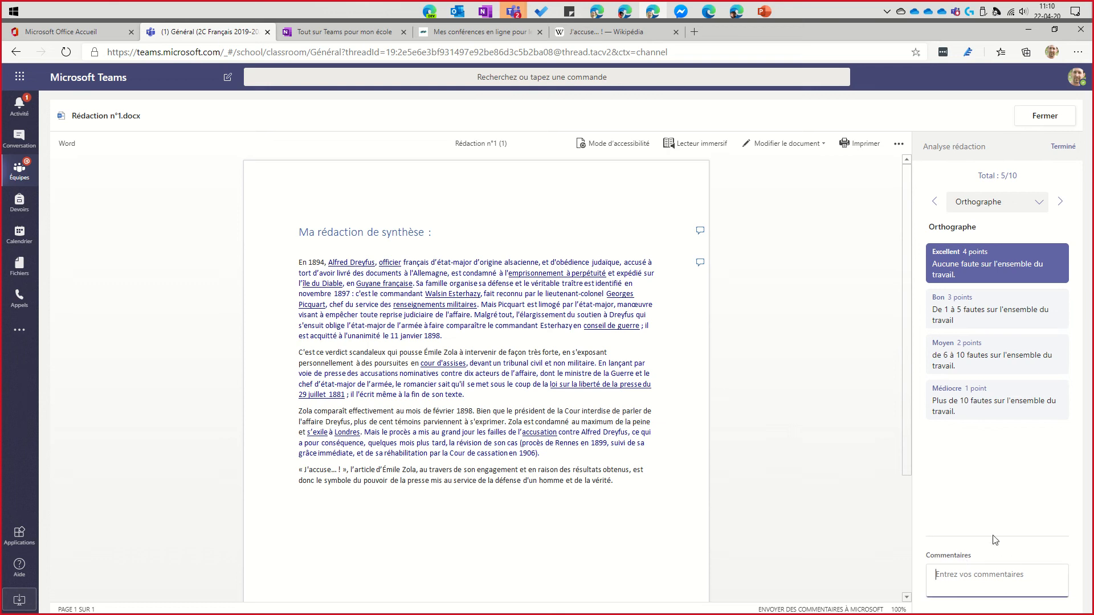
{"action": "type", "text": "Bravo!"}
- In the "Analyse rédaction" rubric, rate the Grammaire criterion as Bon (3 points) and add the comment "Pas mal du tout."
{"action": "left_click", "coordinate": [1028, 204]}
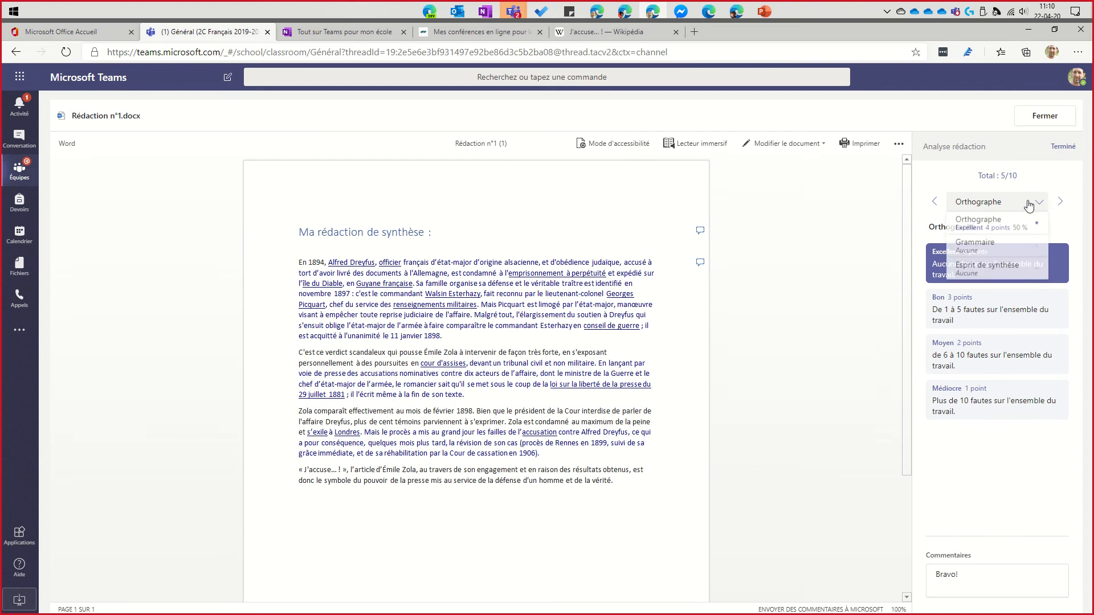
{"action": "left_click", "coordinate": [975, 243]}
{"action": "left_click", "coordinate": [957, 305]}
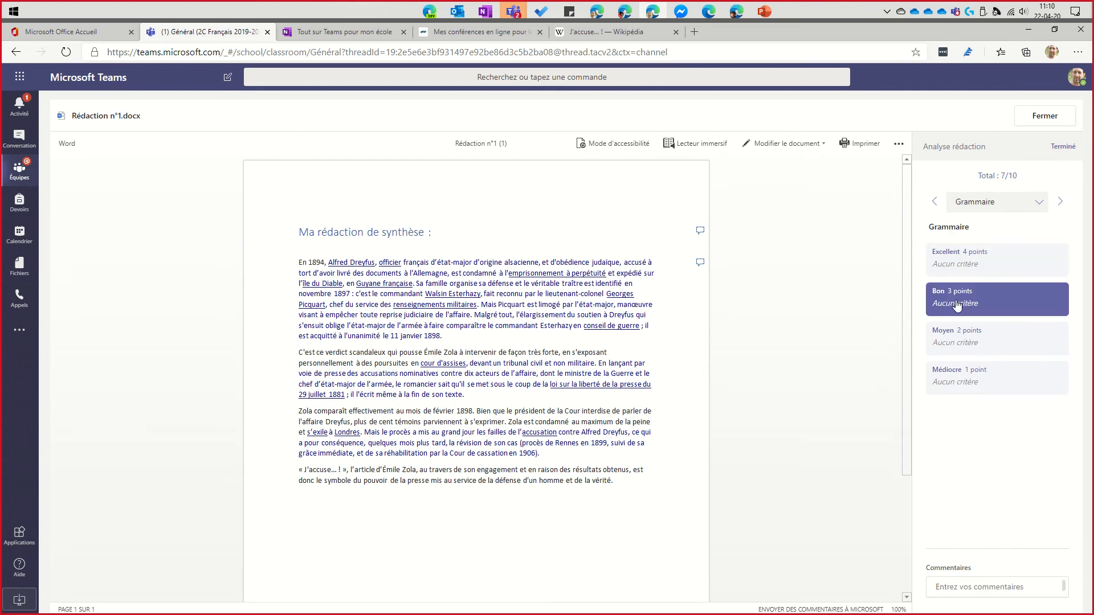
{"action": "left_click", "coordinate": [975, 583]}
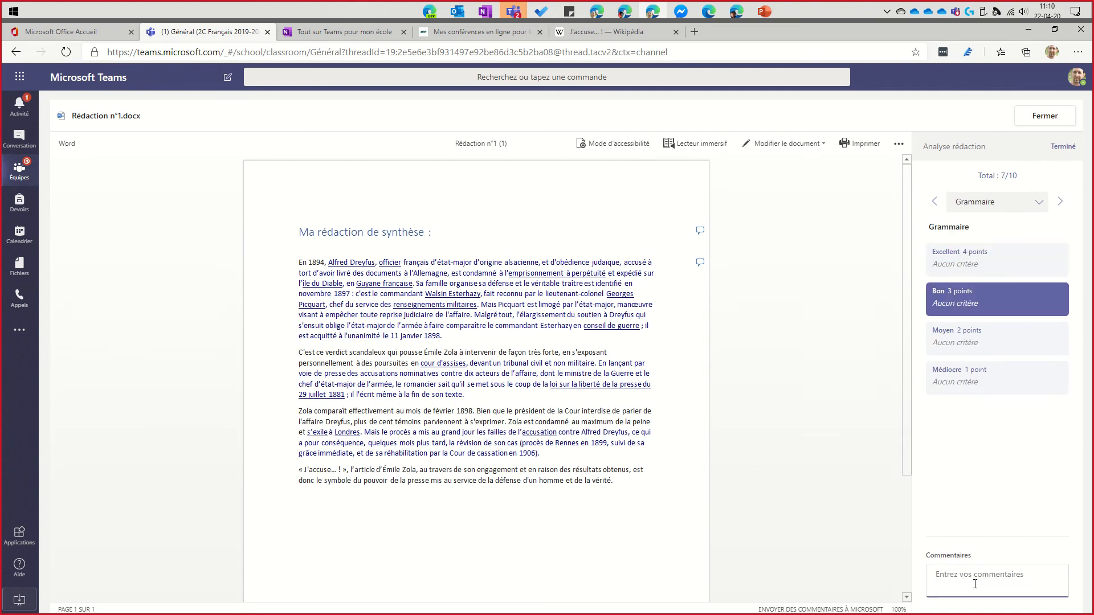
{"action": "type", "text": "PAs mal du tout."}
- Rate the Esprit de synthèse criterion as Moyen (2 points) with the comment "à retravailler" and finish the rubric
{"action": "left_click", "coordinate": [1006, 209]}
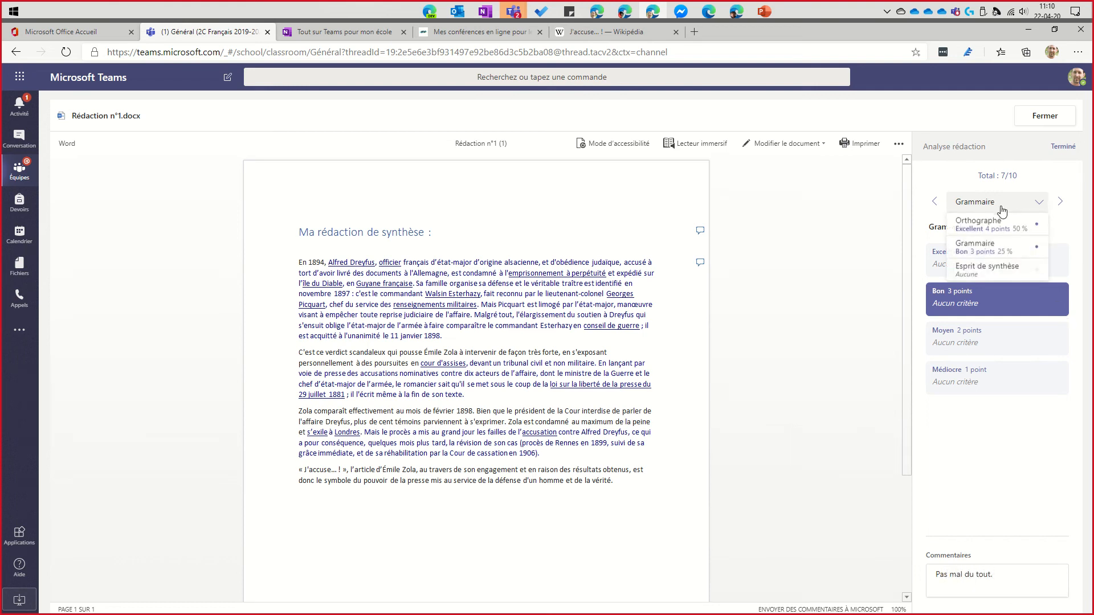
{"action": "left_click", "coordinate": [1001, 269]}
{"action": "left_click", "coordinate": [975, 339]}
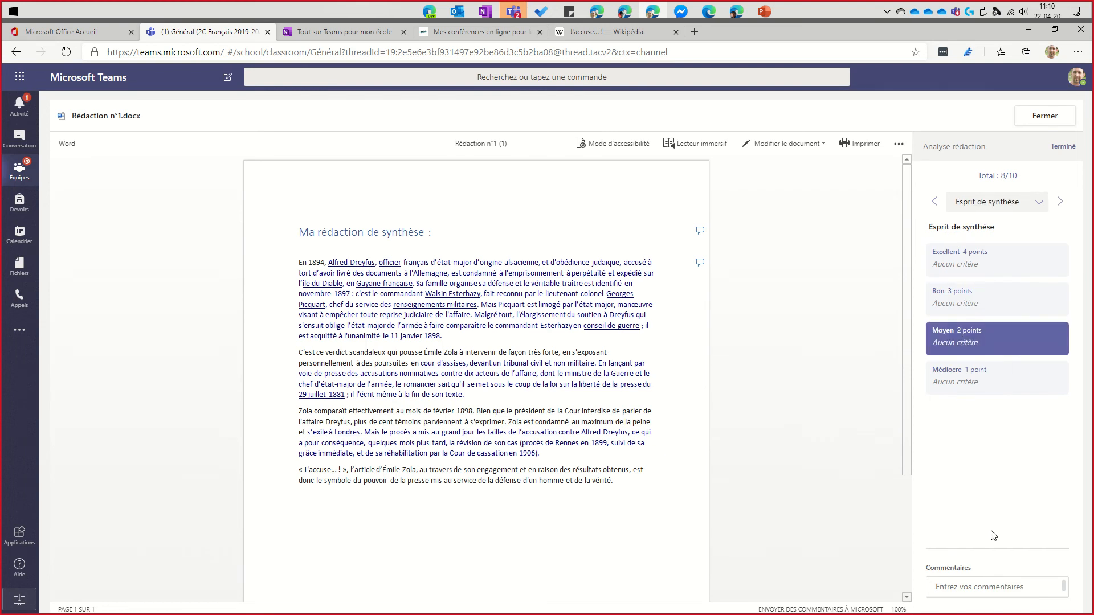
{"action": "left_click", "coordinate": [971, 580]}
{"action": "type", "text": "à retravailler"}
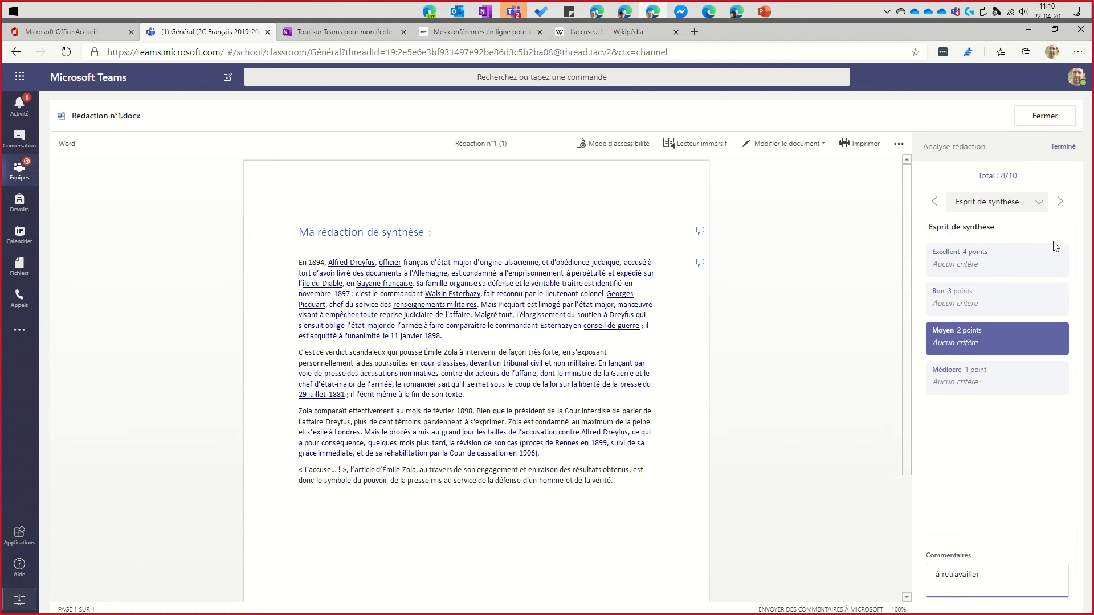
{"action": "left_click", "coordinate": [1008, 438]}
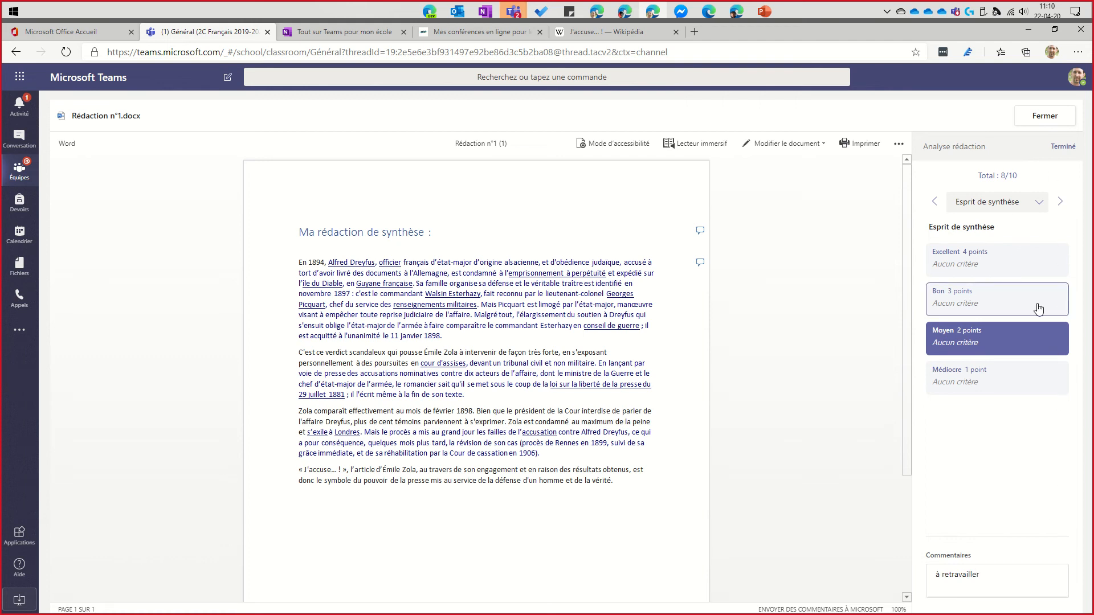
{"action": "left_click", "coordinate": [1063, 146]}
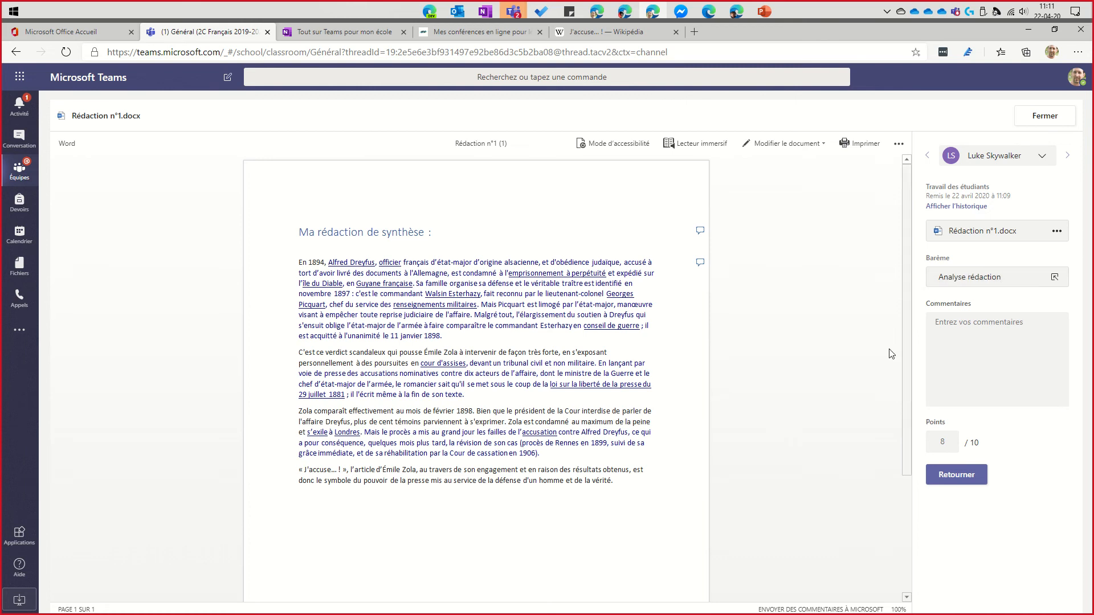
- Add the general feedback comment "Grand bravo à toi, continue ainsi ..." to the student's work
{"action": "double_click", "coordinate": [930, 443]}
{"action": "left_click", "coordinate": [944, 344]}
{"action": "type", "text": "Gr"}
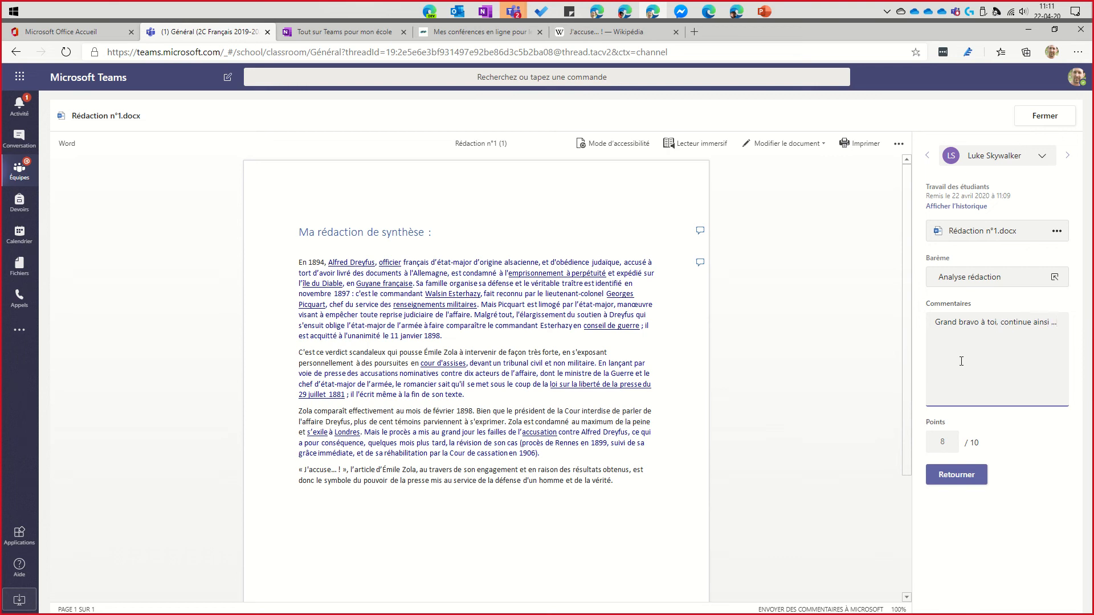
{"action": "left_click", "coordinate": [1042, 563]}
- Browse the other students' submissions from the grading view and close the document
{"action": "left_click", "coordinate": [1043, 157]}
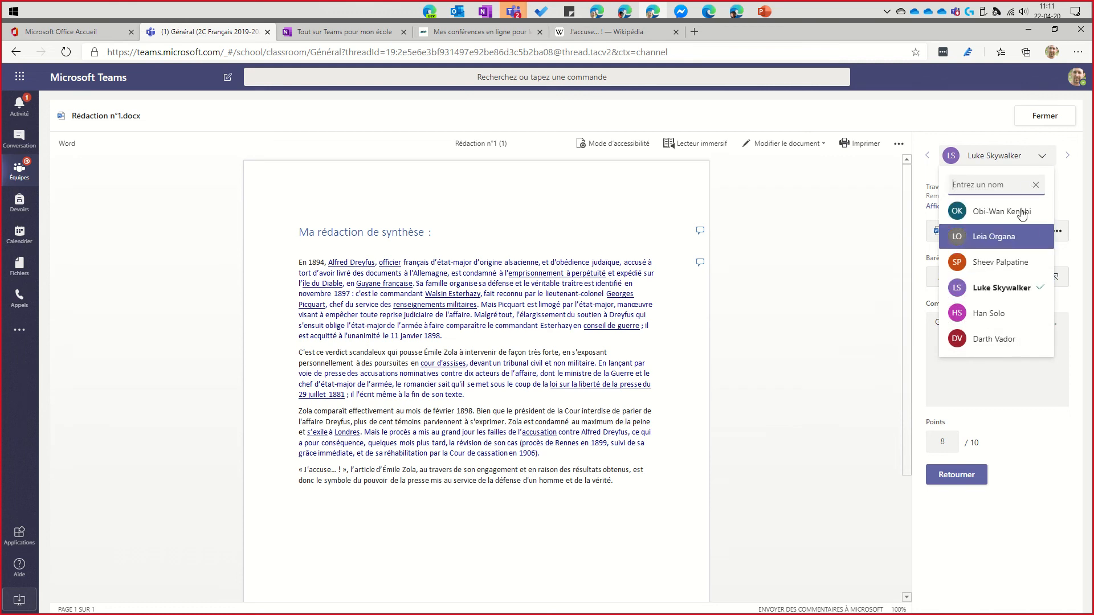
{"action": "left_click", "coordinate": [999, 262]}
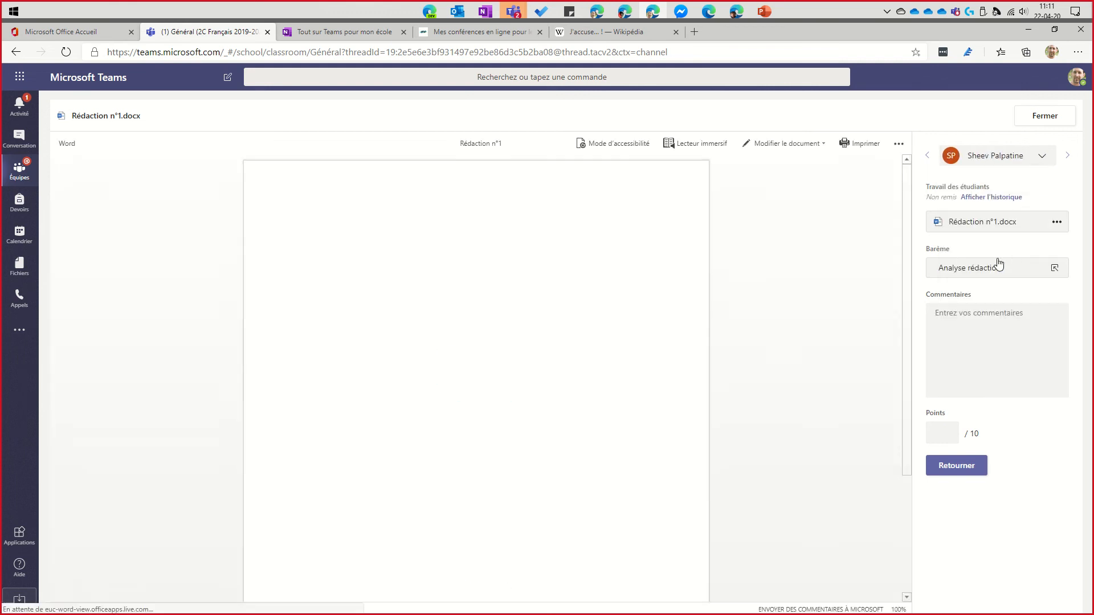
{"action": "left_click", "coordinate": [1043, 159]}
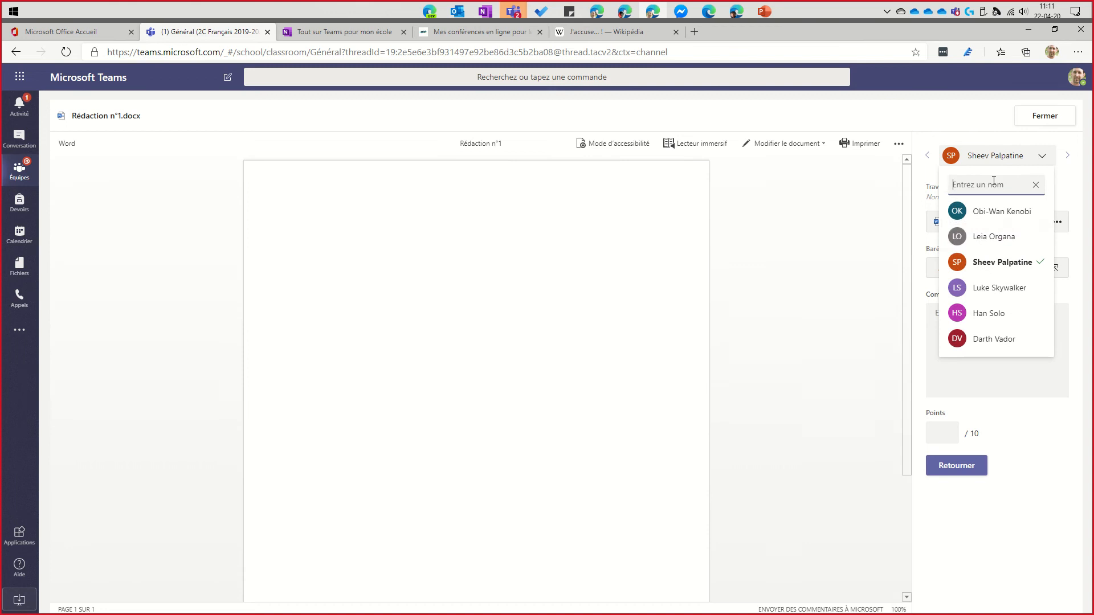
{"action": "left_click", "coordinate": [1064, 184]}
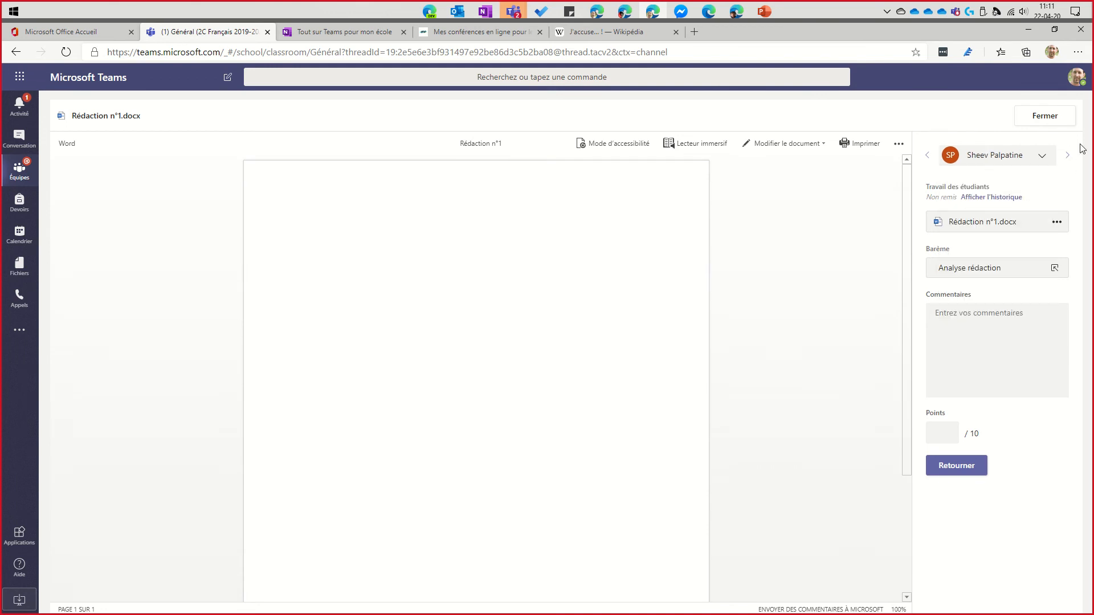
{"action": "left_click", "coordinate": [1067, 156]}
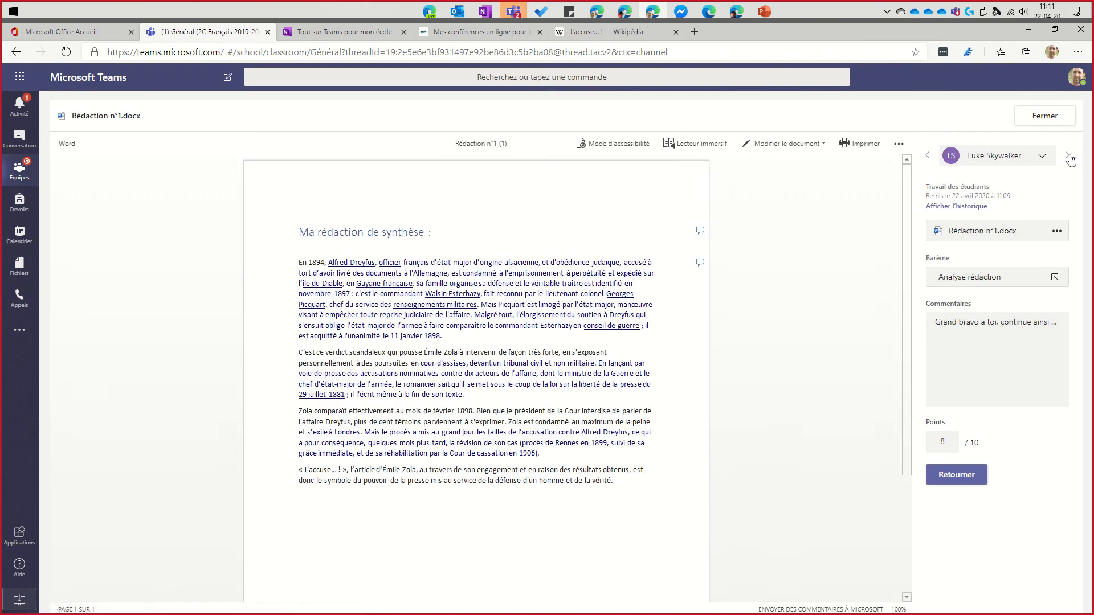
{"action": "left_click", "coordinate": [1068, 156]}
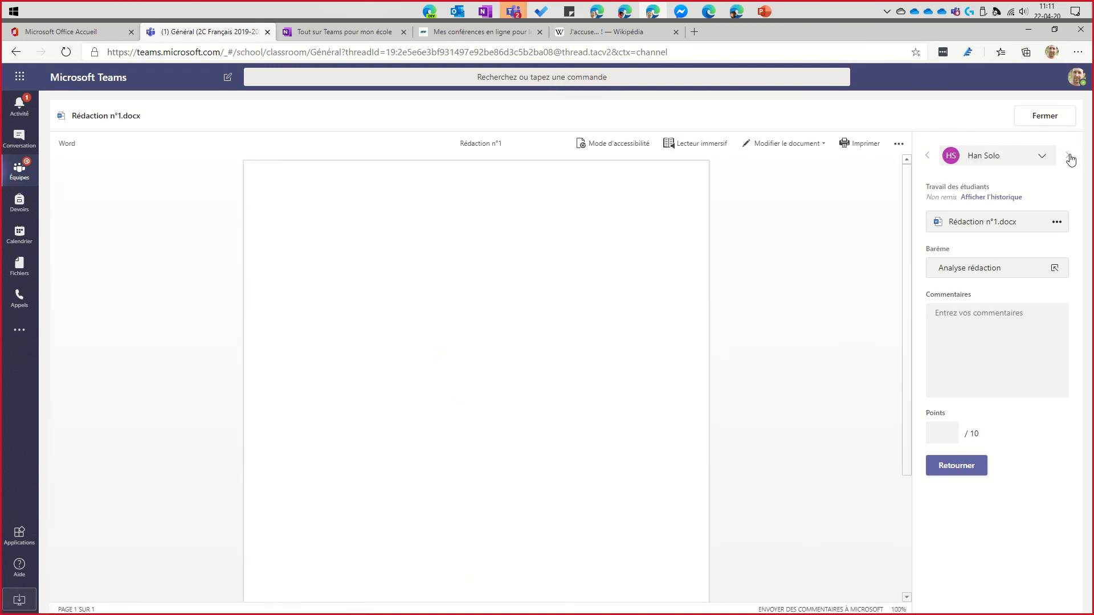
{"action": "left_click", "coordinate": [1047, 117]}
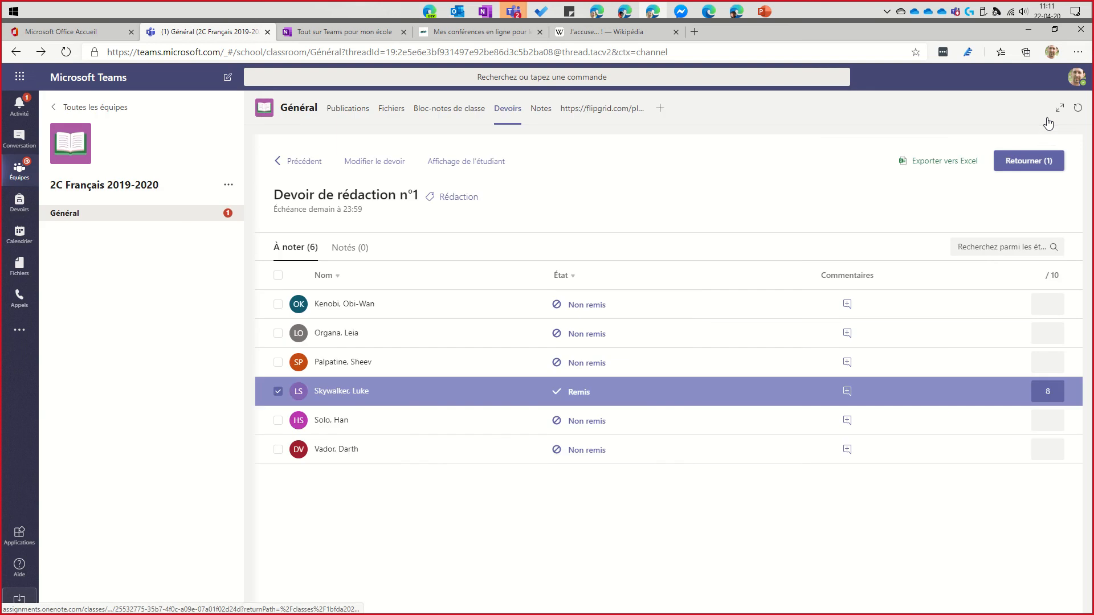
- Keep only the student whose status is Remis selected and return the graded work
{"action": "left_click", "coordinate": [278, 391]}
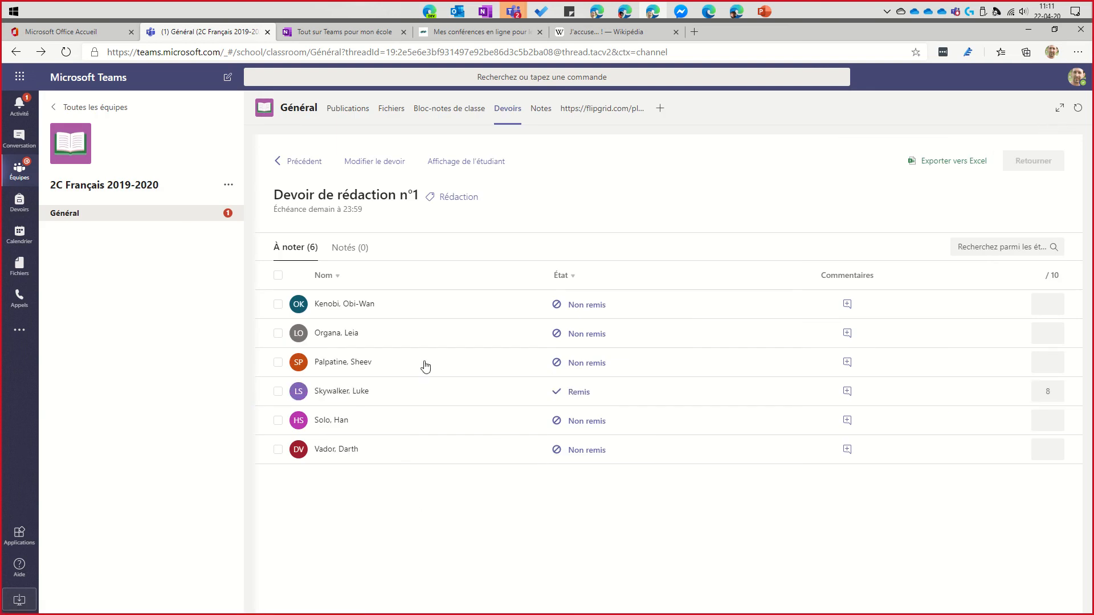
{"action": "left_click", "coordinate": [278, 391]}
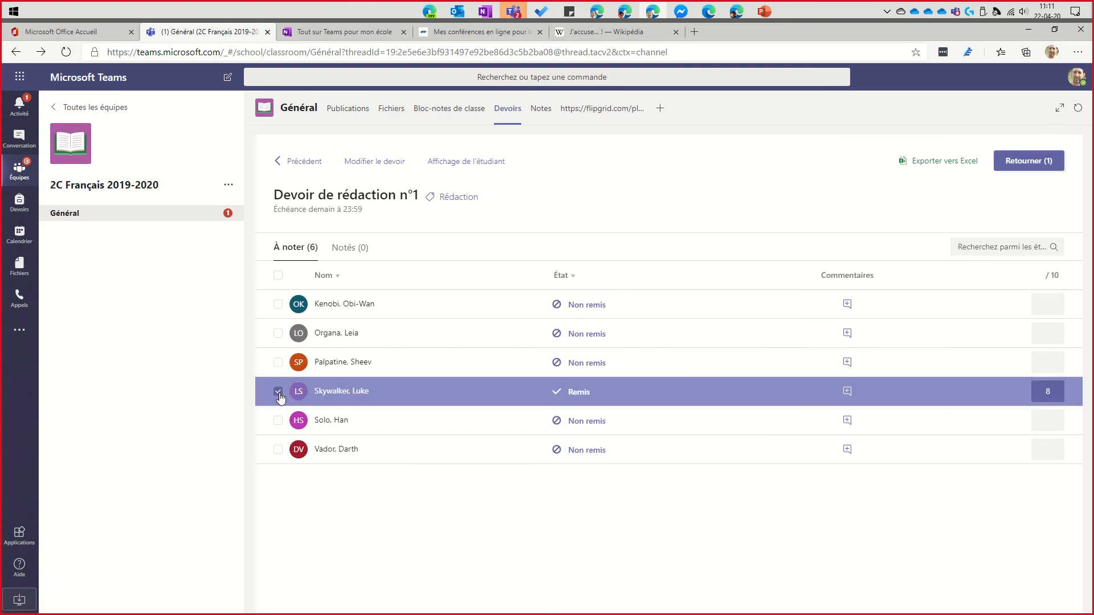
{"action": "left_click", "coordinate": [278, 278]}
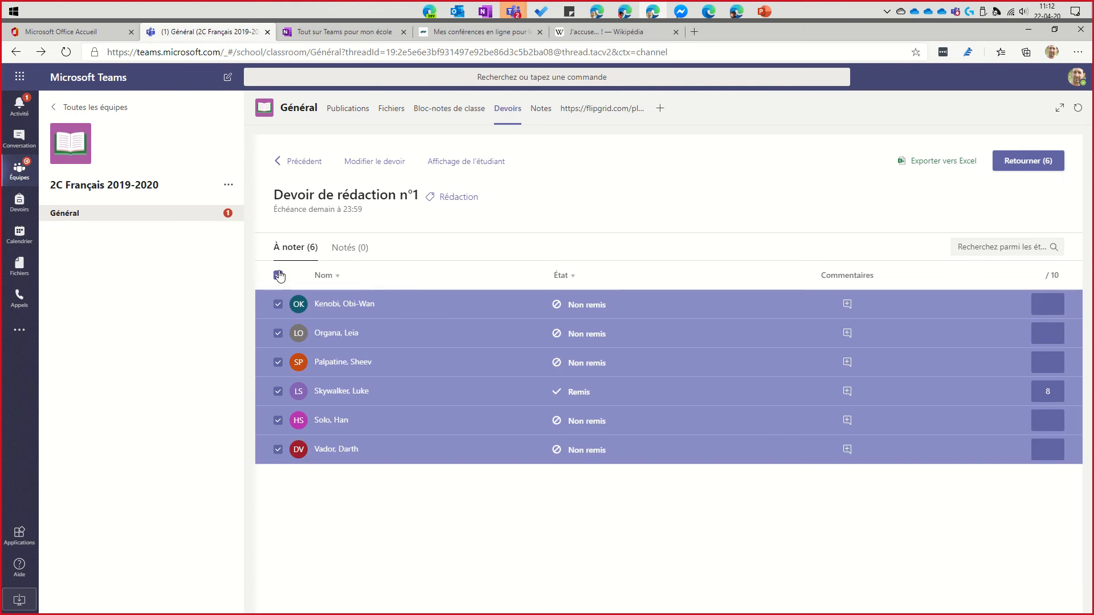
{"action": "left_click", "coordinate": [278, 362]}
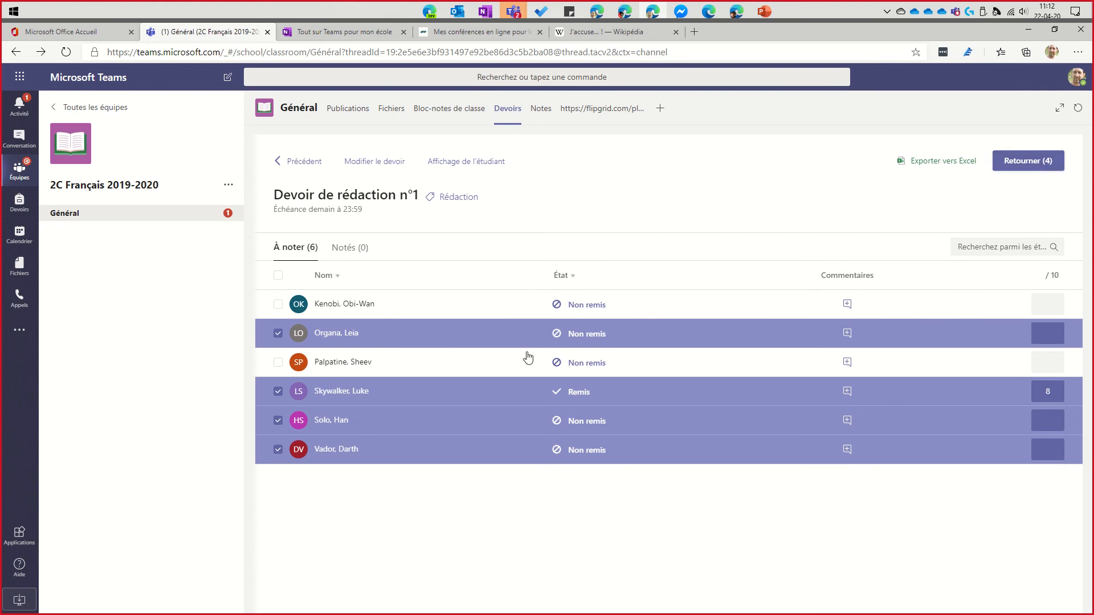
{"action": "left_click", "coordinate": [278, 333]}
{"action": "left_click", "coordinate": [278, 420]}
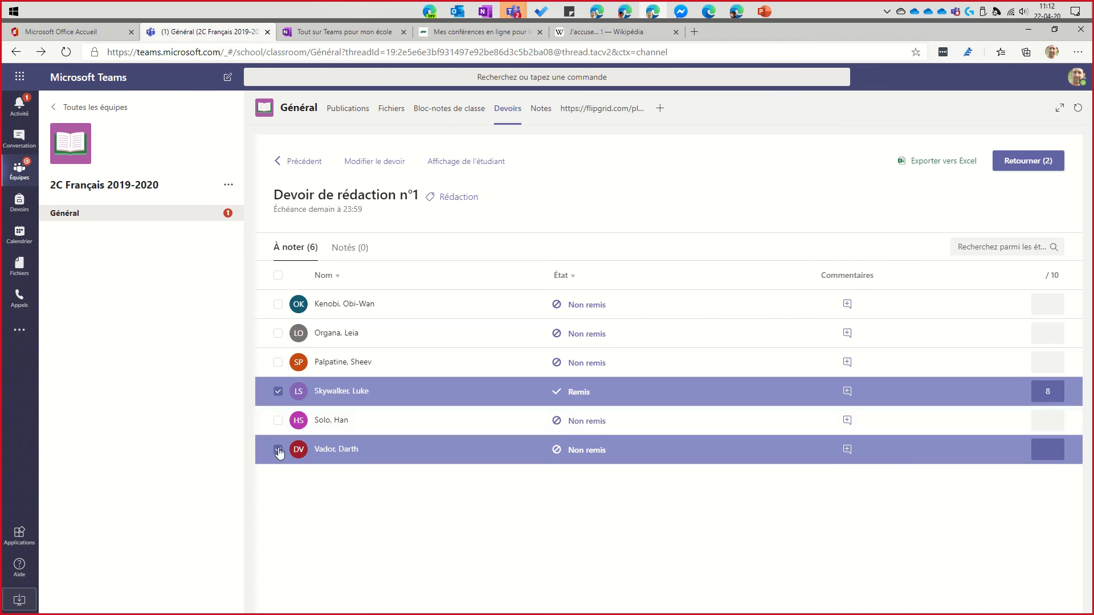
{"action": "left_click", "coordinate": [278, 450]}
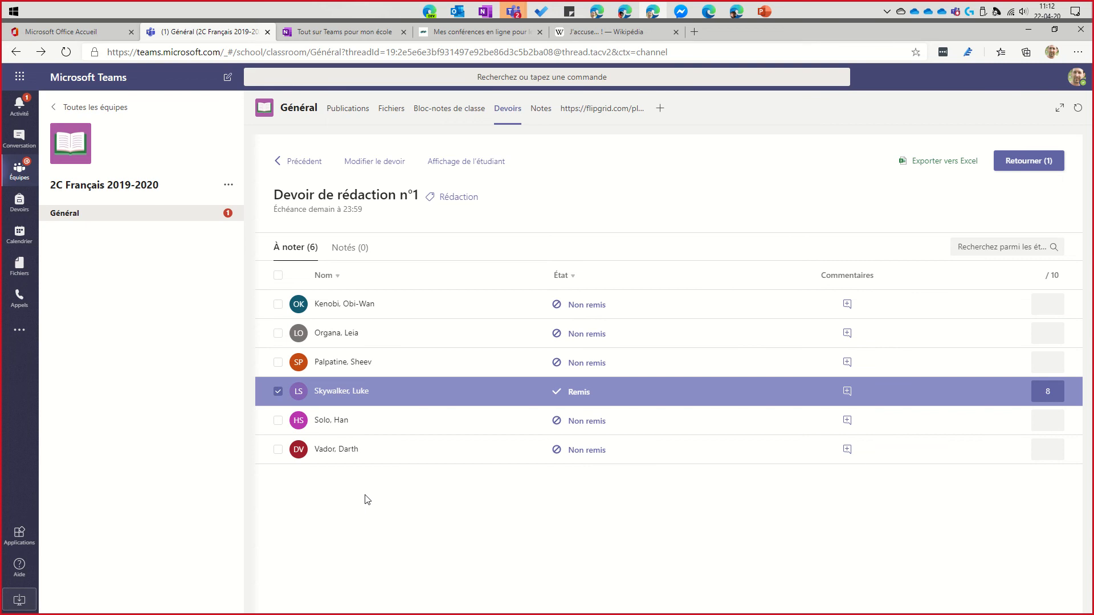
{"action": "left_click", "coordinate": [1018, 160]}
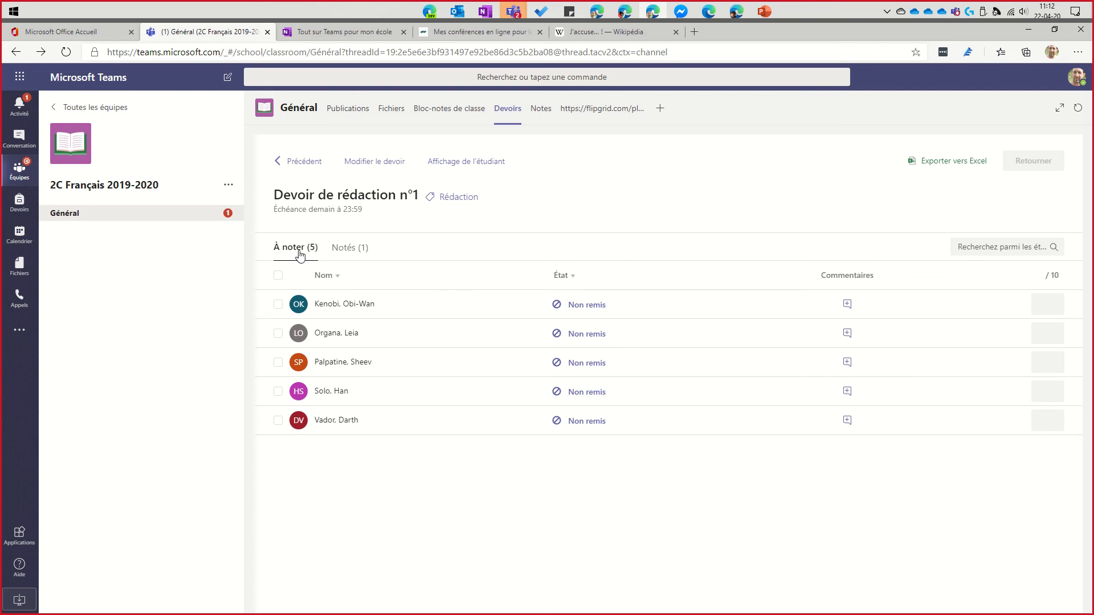
- Review the returned student's status, feedback comment and points among the graded work, and compare with the list still to grade
{"action": "left_click", "coordinate": [357, 255]}
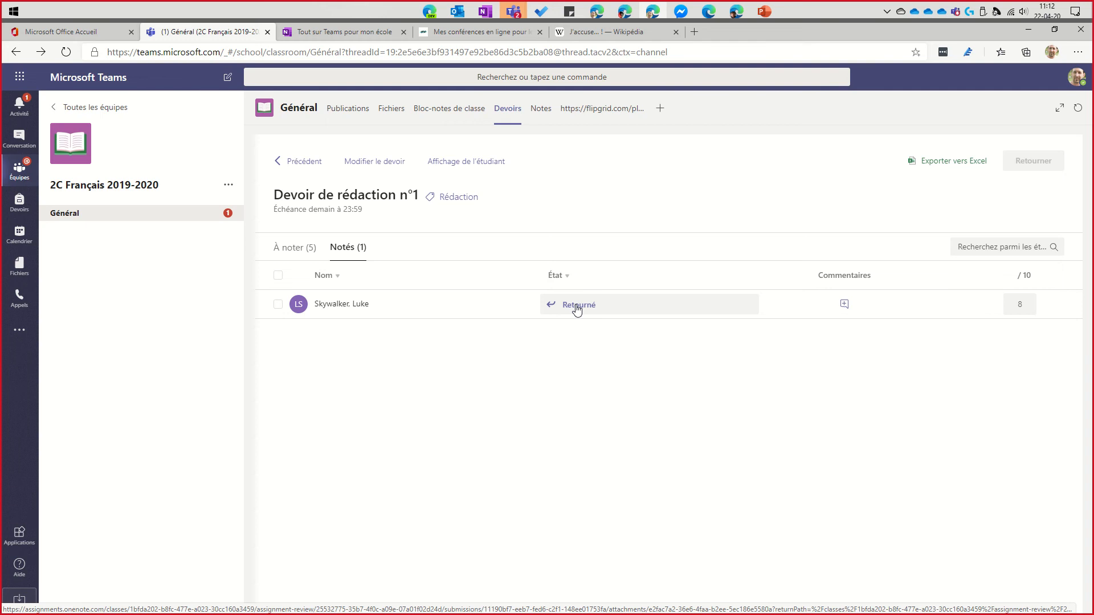
{"action": "left_click", "coordinate": [844, 304]}
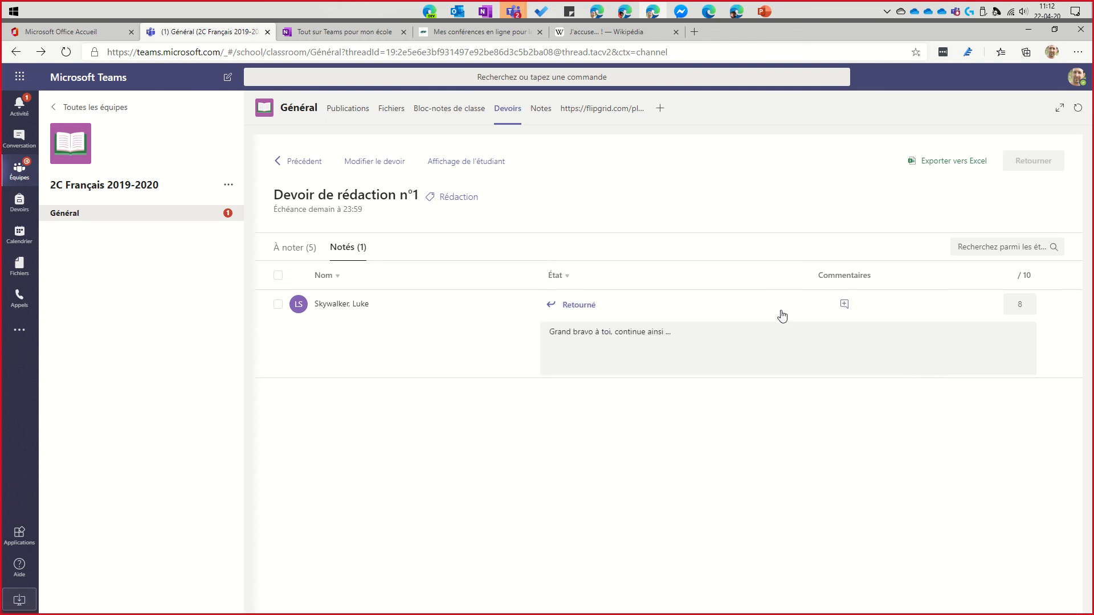
{"action": "left_click", "coordinate": [727, 338]}
{"action": "left_click_drag", "start_coordinate": [687, 341], "coordinate": [550, 338]}
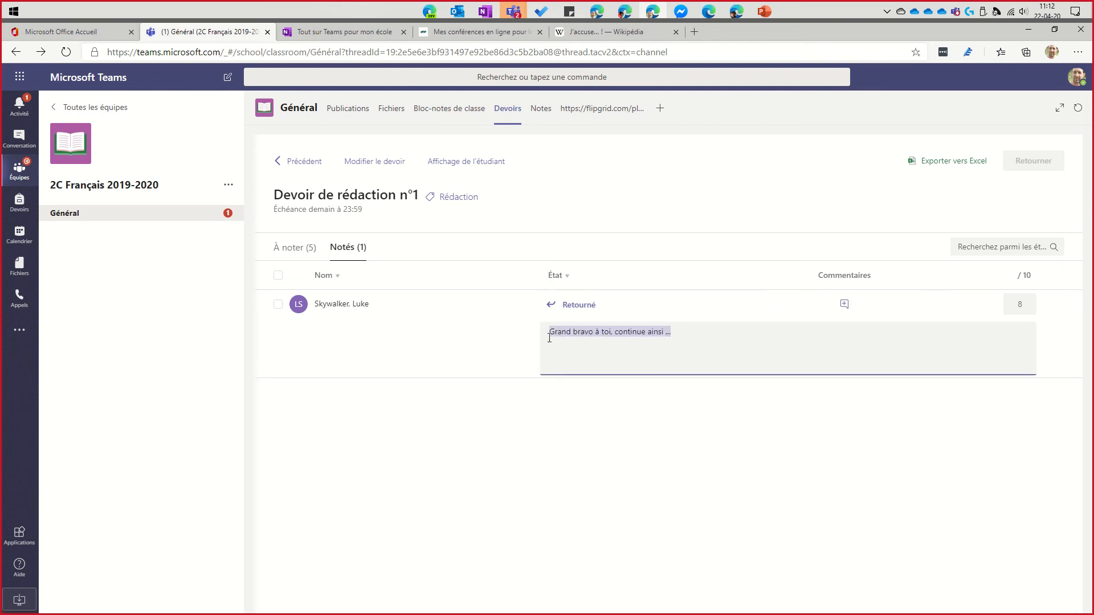
{"action": "left_click", "coordinate": [579, 369]}
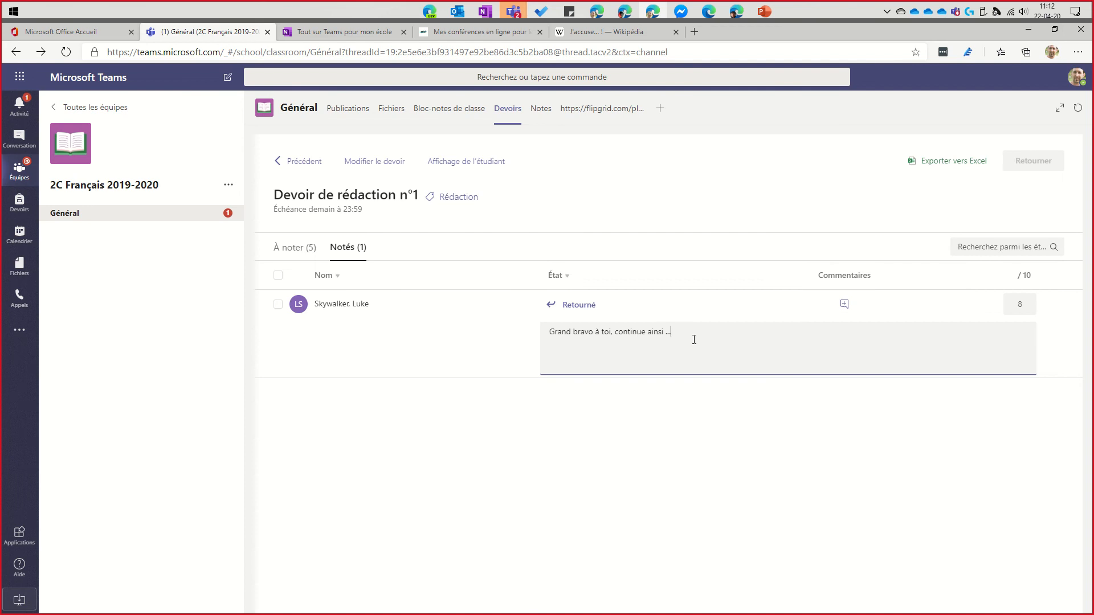
{"action": "left_click", "coordinate": [1020, 303]}
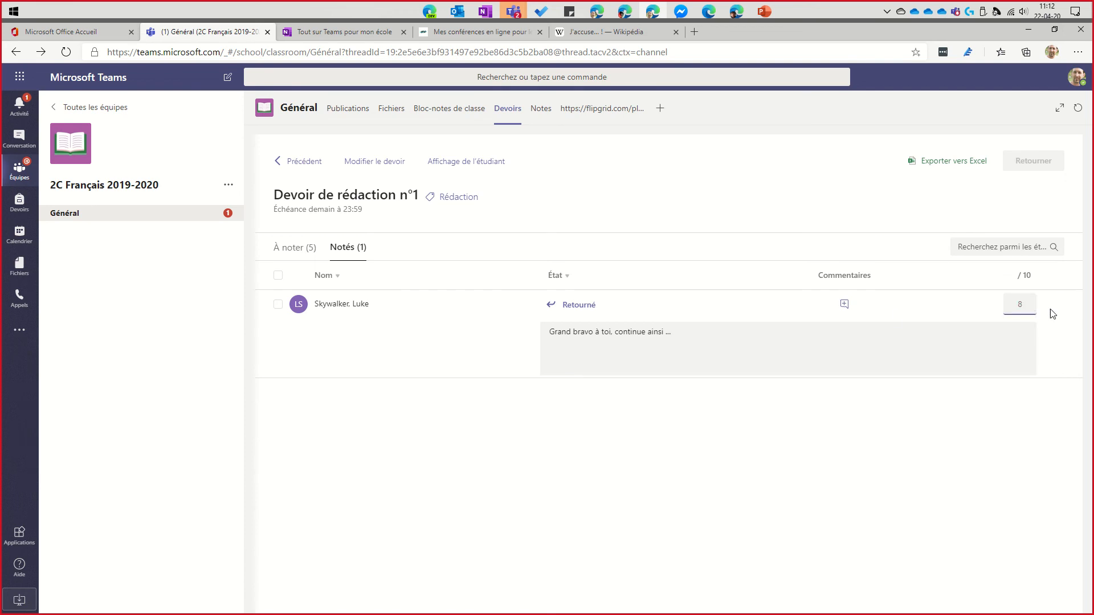
{"action": "left_click", "coordinate": [1051, 314]}
{"action": "left_click", "coordinate": [294, 246]}
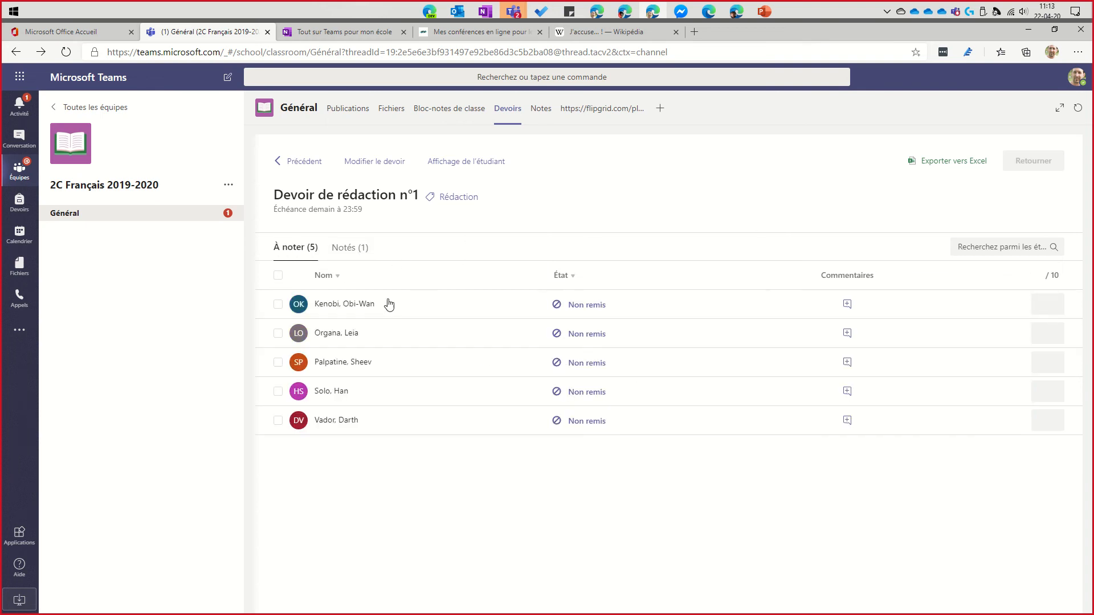
{"action": "left_click", "coordinate": [337, 249]}
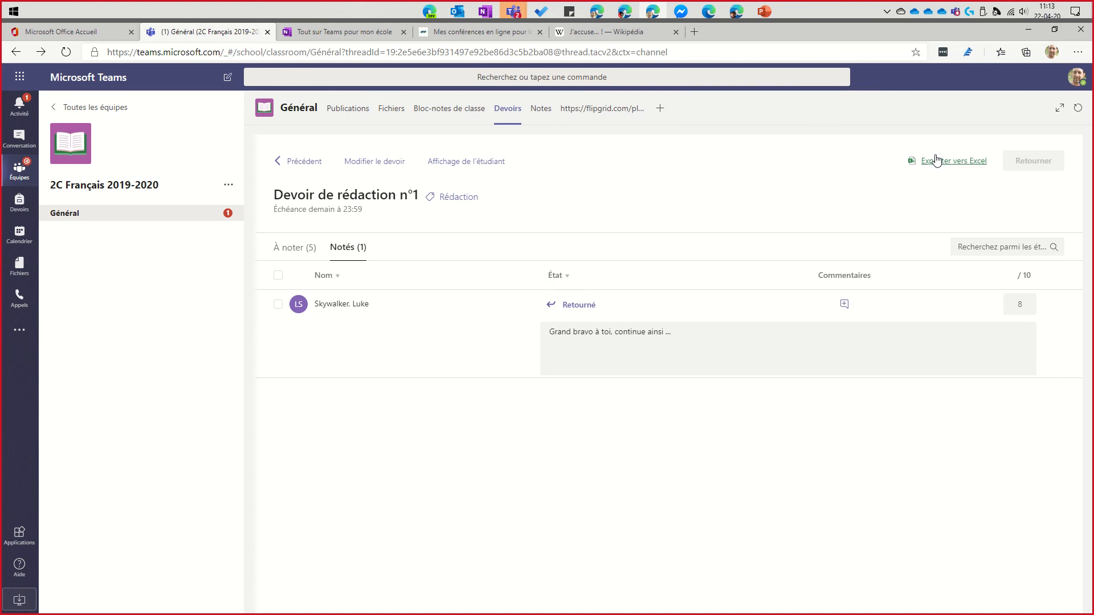
- In the class gradebook, view the details of "Devoir de rédaction n°1" and the options for the graded student's mark
{"action": "left_click", "coordinate": [541, 120]}
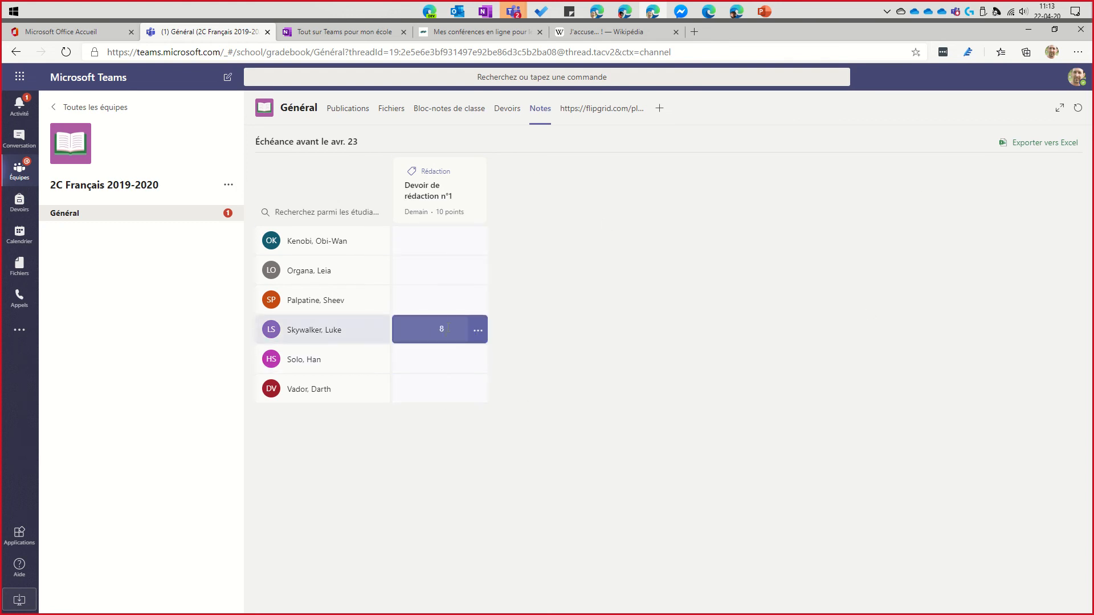
{"action": "left_click", "coordinate": [440, 199]}
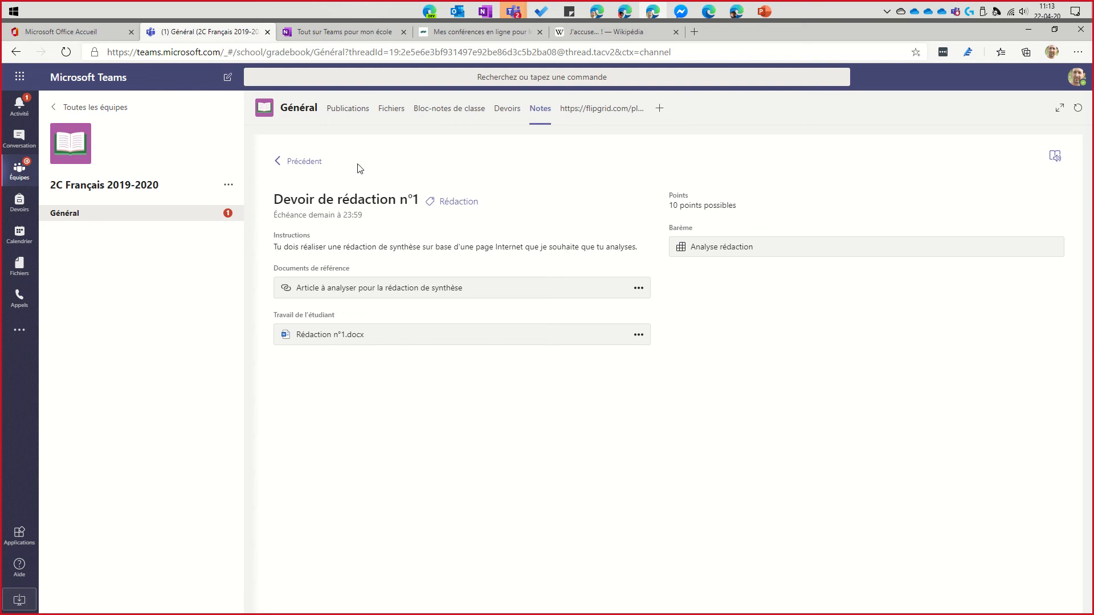
{"action": "left_click", "coordinate": [307, 162]}
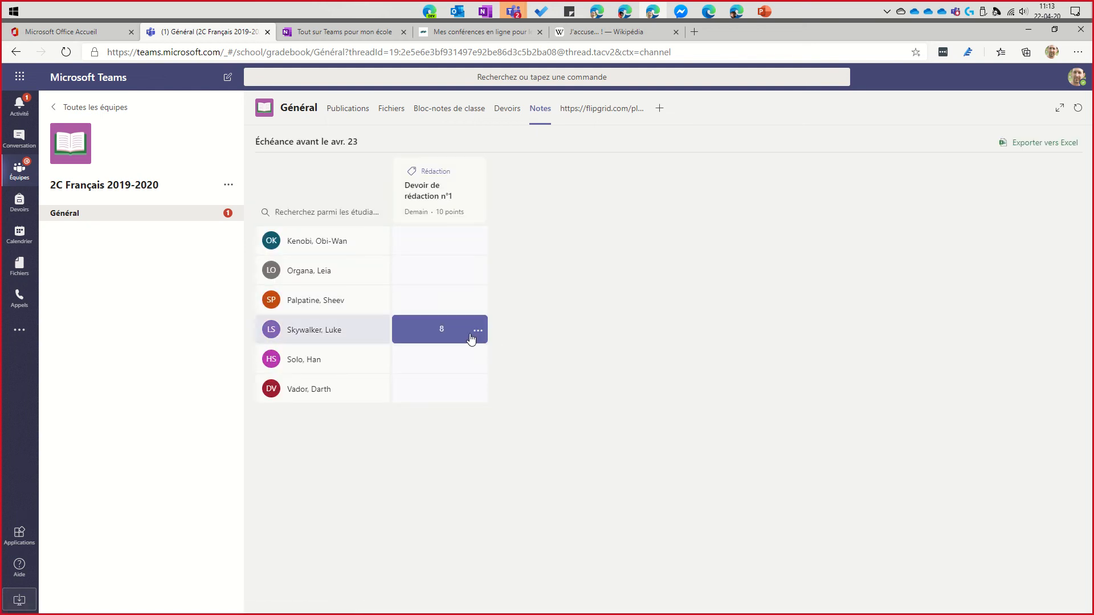
{"action": "left_click", "coordinate": [477, 332]}
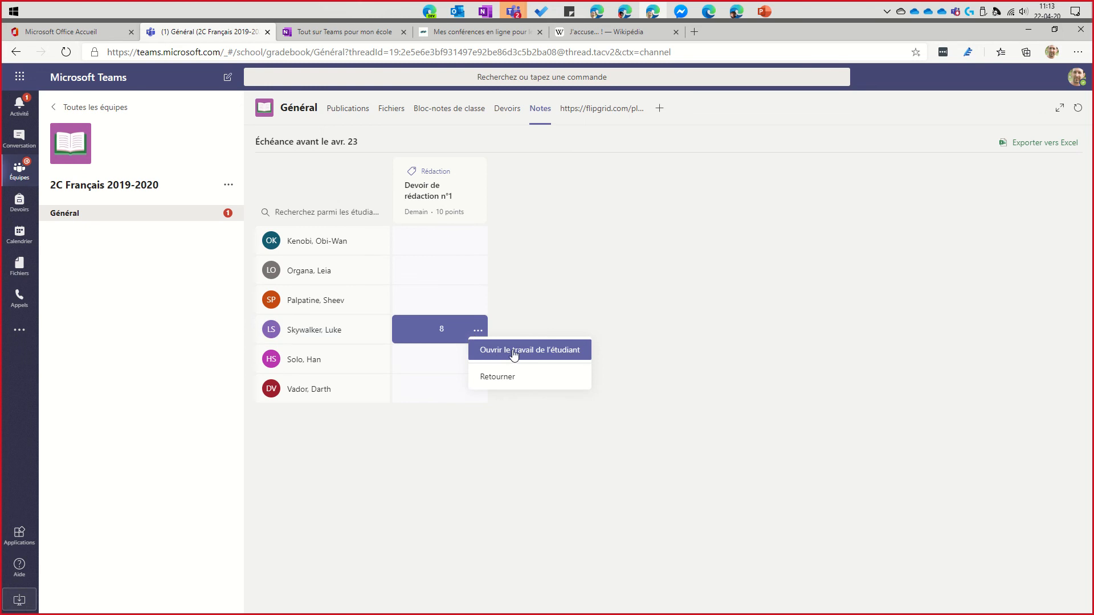
{"action": "left_click", "coordinate": [499, 385]}
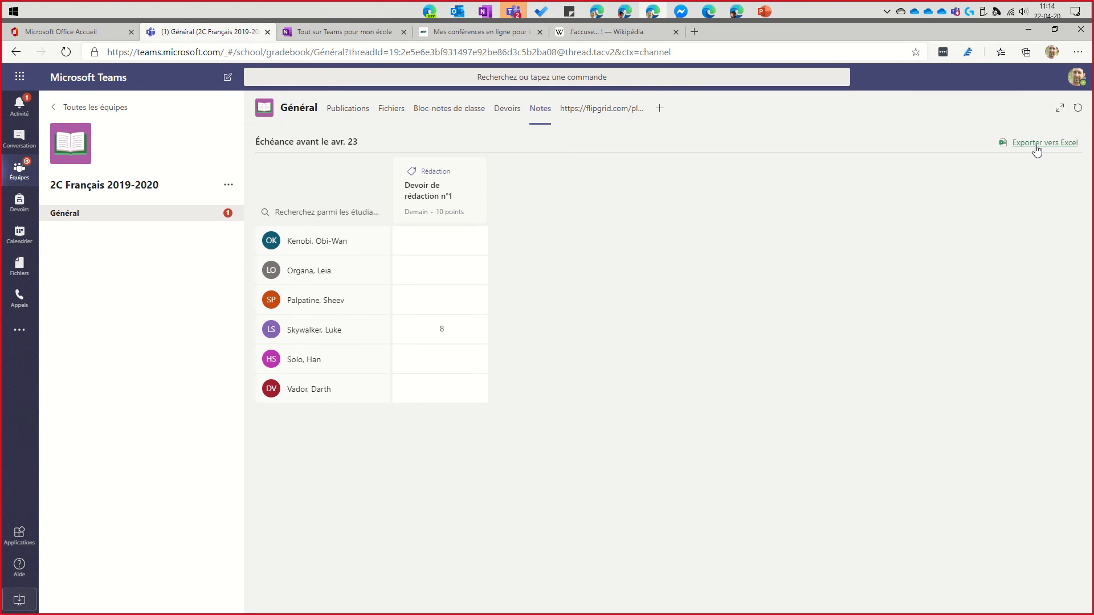
- Preview "Devoir de rédaction n°1" in the student view, go back to the assignment list and view the creation options
{"action": "left_click", "coordinate": [507, 108]}
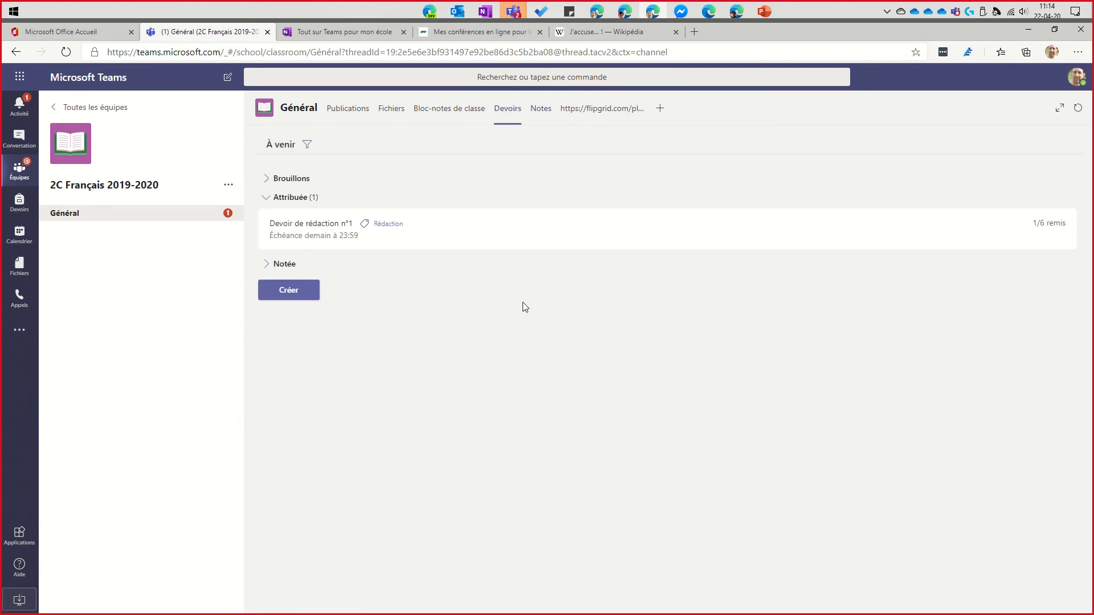
{"action": "left_click", "coordinate": [447, 235]}
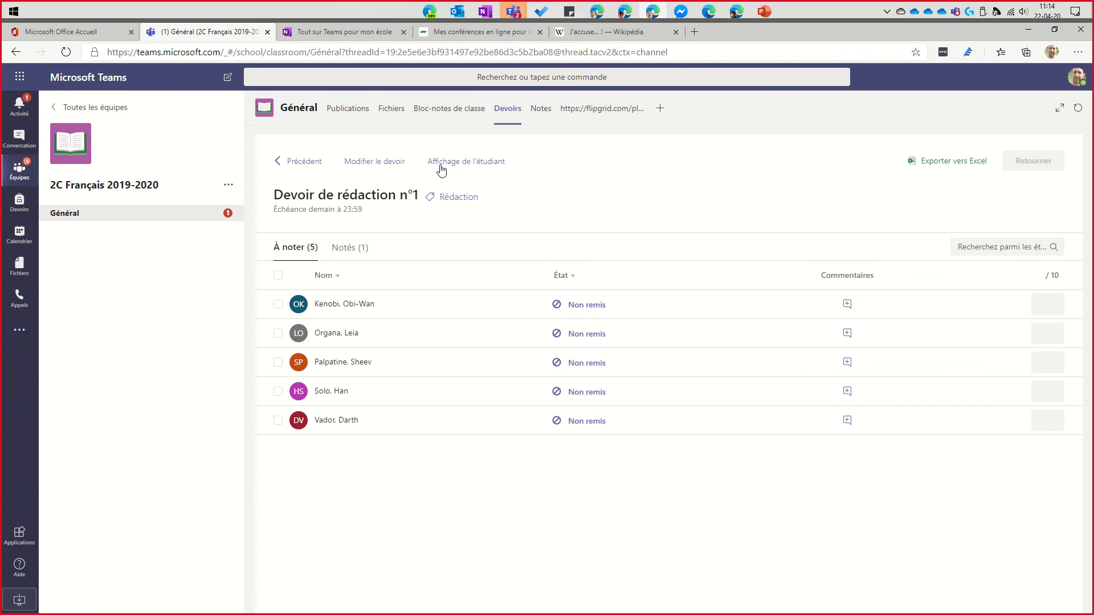
{"action": "left_click", "coordinate": [481, 165]}
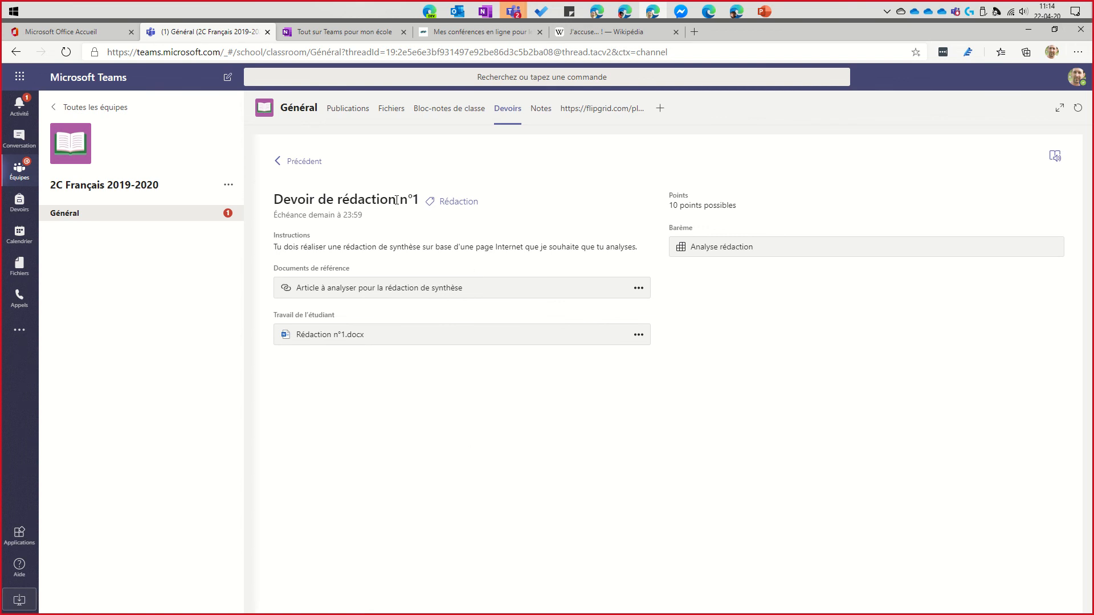
{"action": "left_click", "coordinate": [303, 171]}
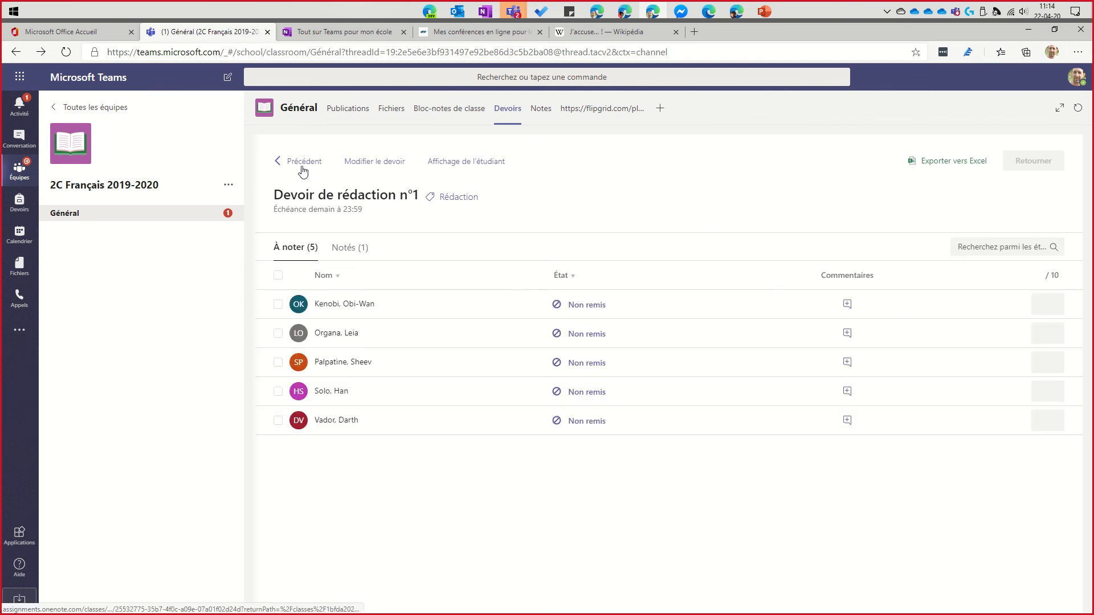
{"action": "left_click", "coordinate": [303, 171]}
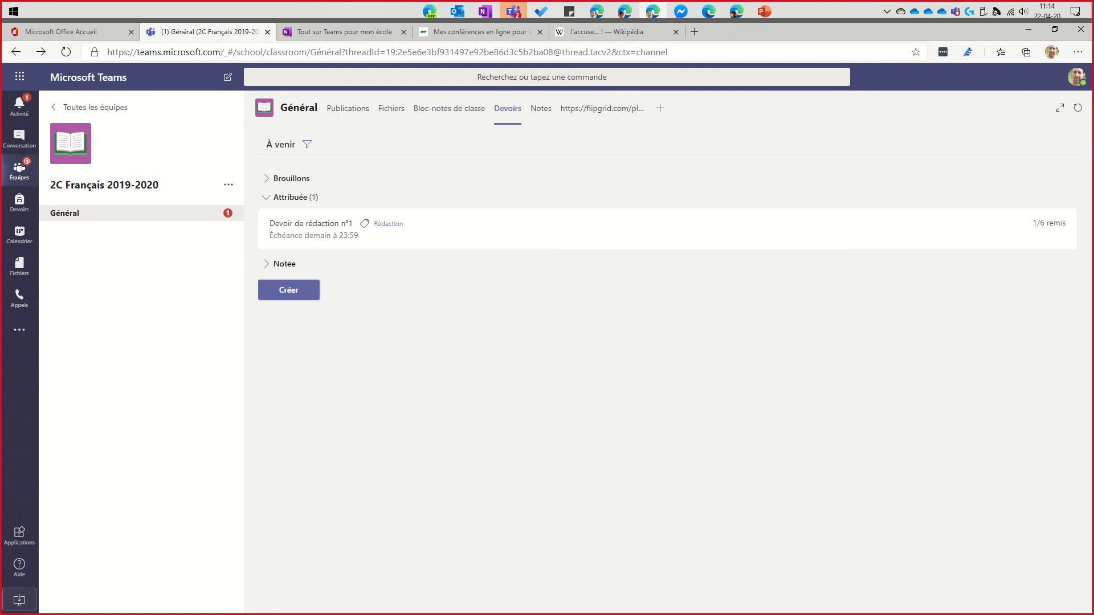
{"action": "left_click", "coordinate": [318, 289]}
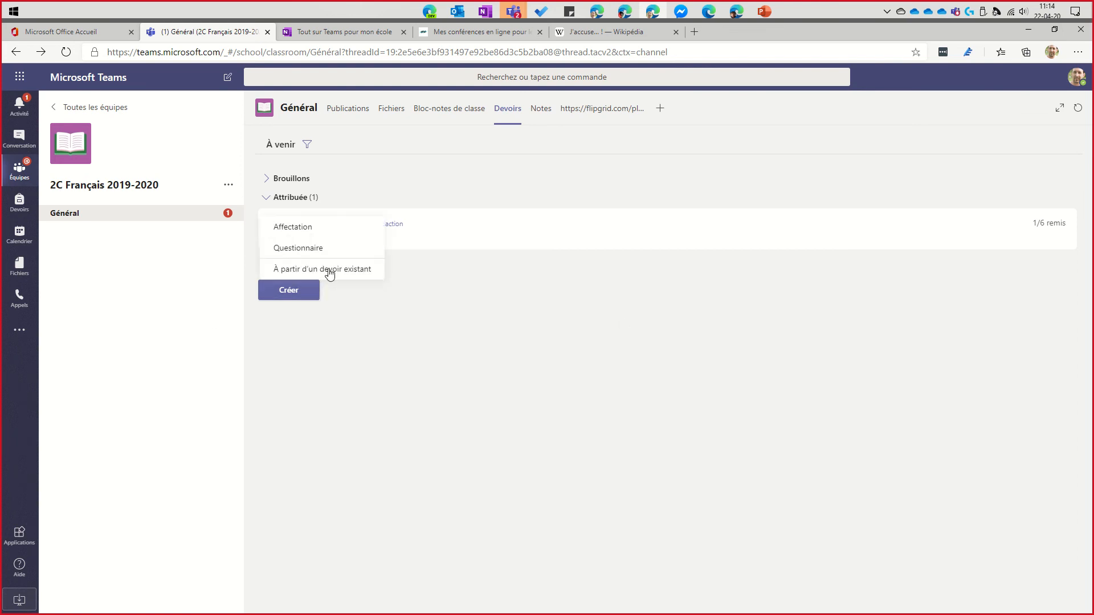
{"action": "left_click", "coordinate": [378, 432]}
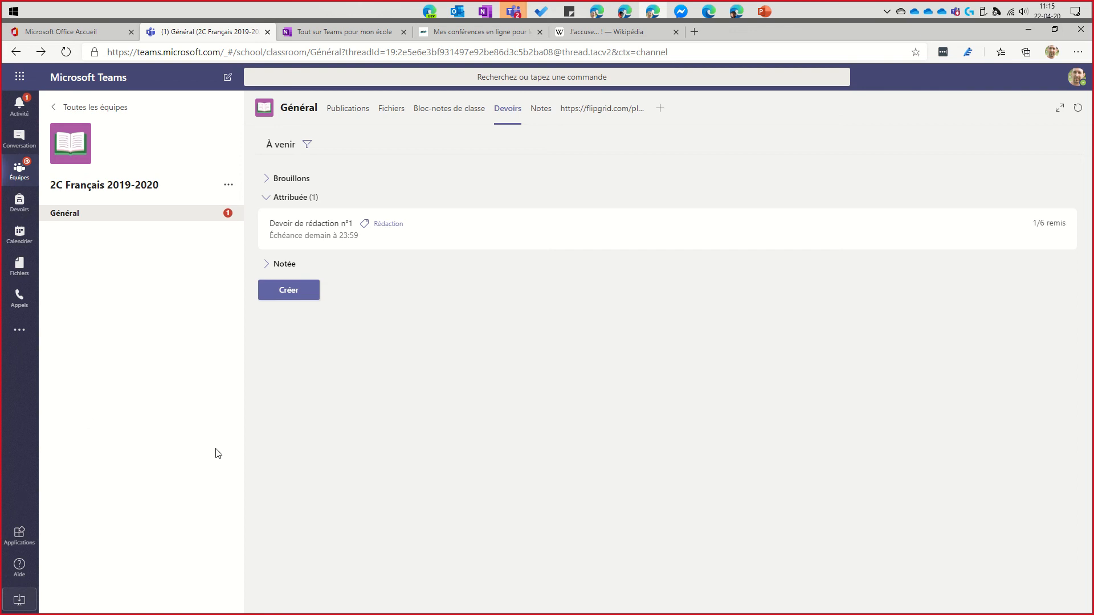
- In the student's Teams window, cancel the submission of "Devoir de rédaction n°1", view the sources for adding work, and hand it in again
{"action": "left_click", "coordinate": [360, 236]}
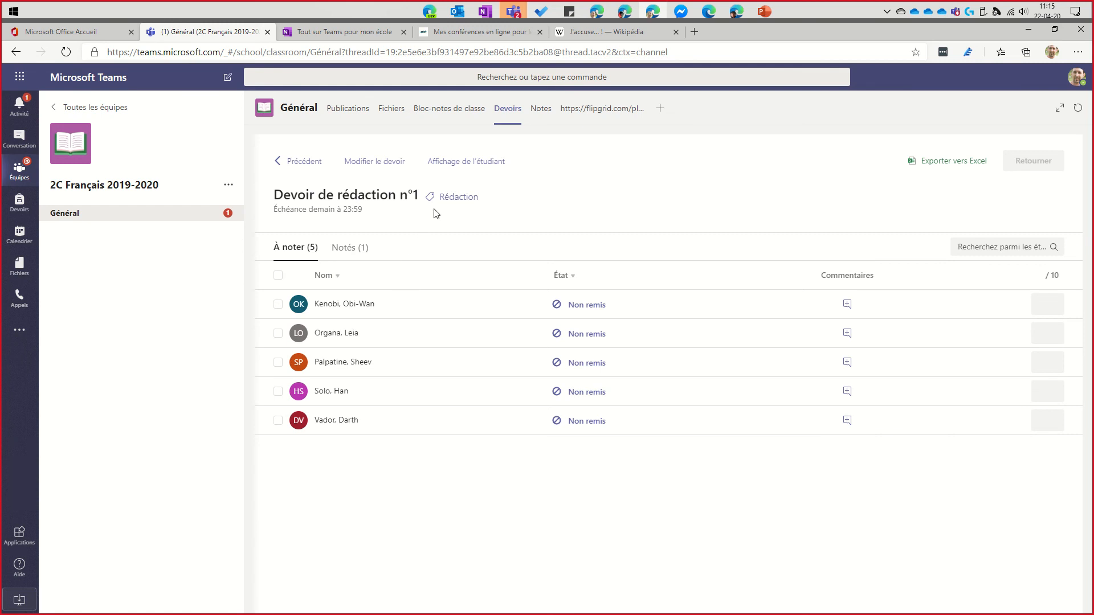
{"action": "left_click", "coordinate": [735, 12]}
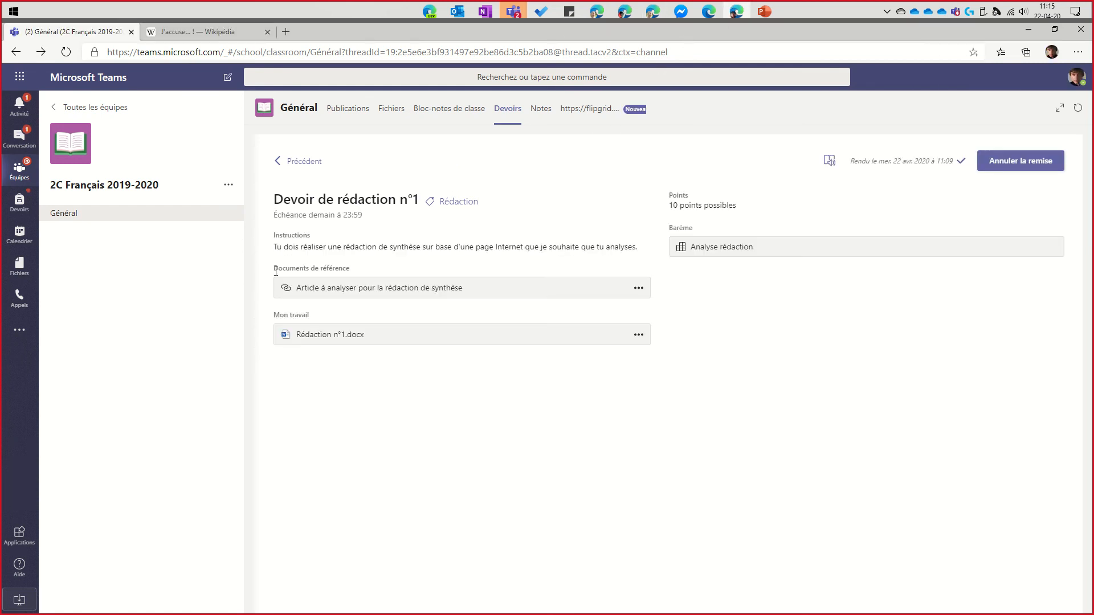
{"action": "left_click", "coordinate": [1011, 167]}
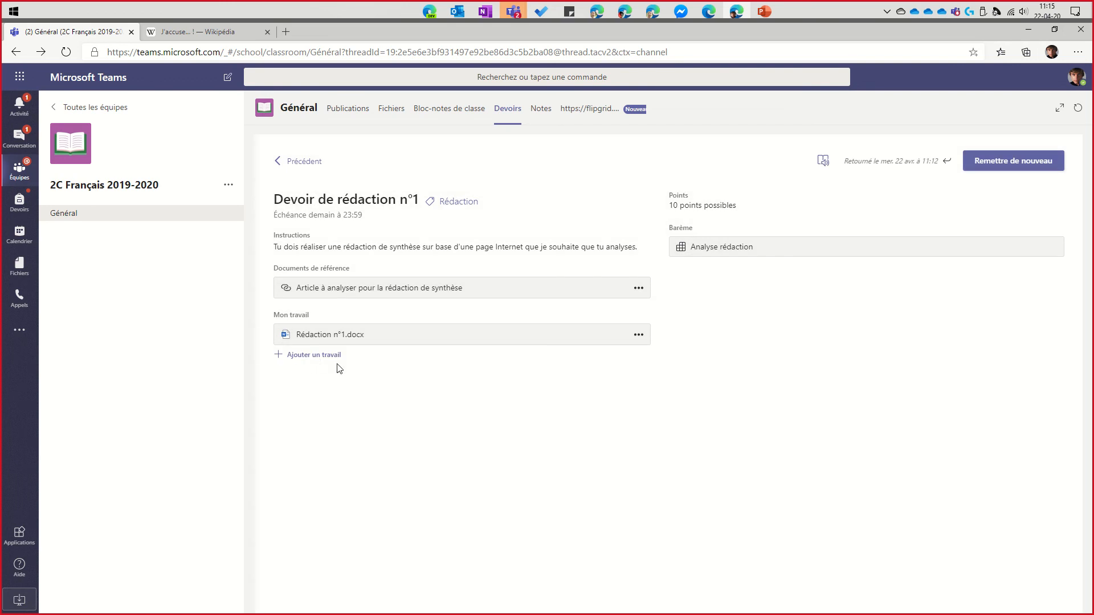
{"action": "left_click", "coordinate": [306, 356]}
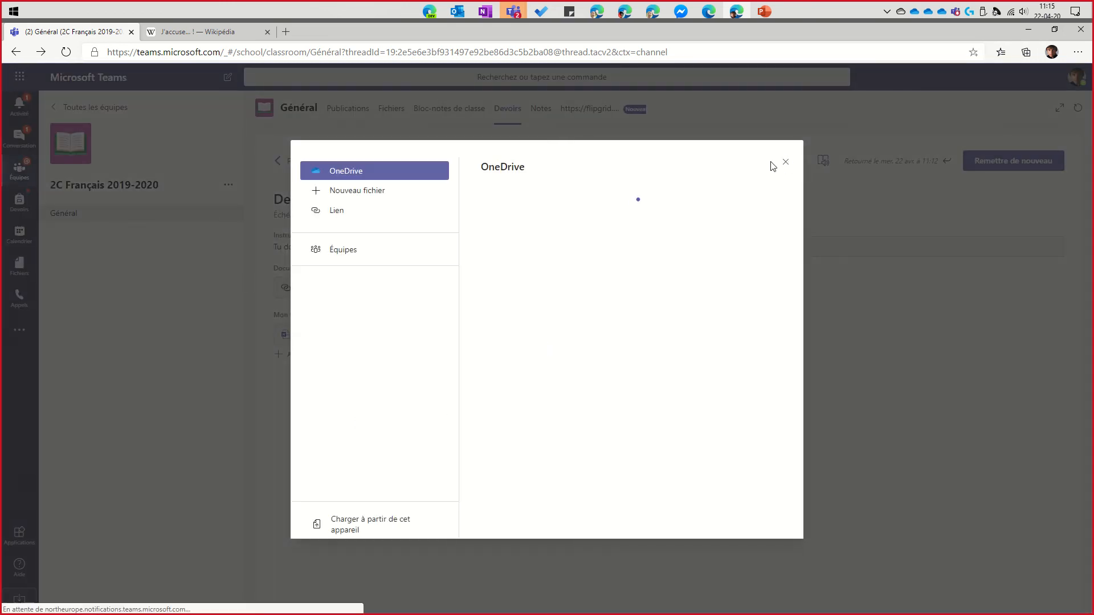
{"action": "left_click", "coordinate": [785, 163]}
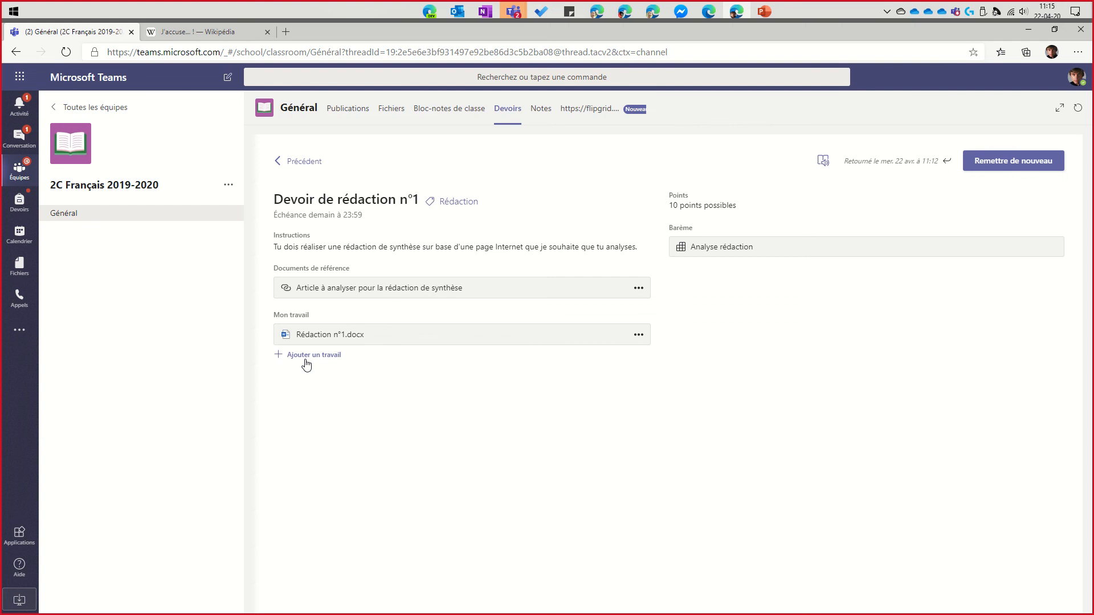
{"action": "left_click", "coordinate": [984, 163]}
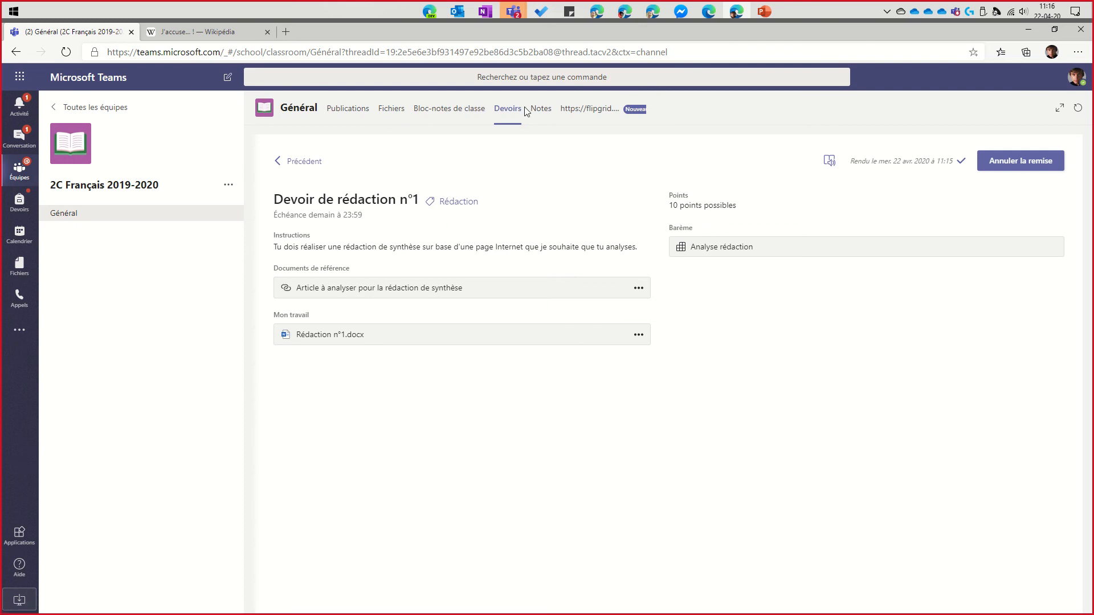
- As the student, open the returned assignment from its activity notification and read the teacher's feedback comment
{"action": "left_click", "coordinate": [71, 214]}
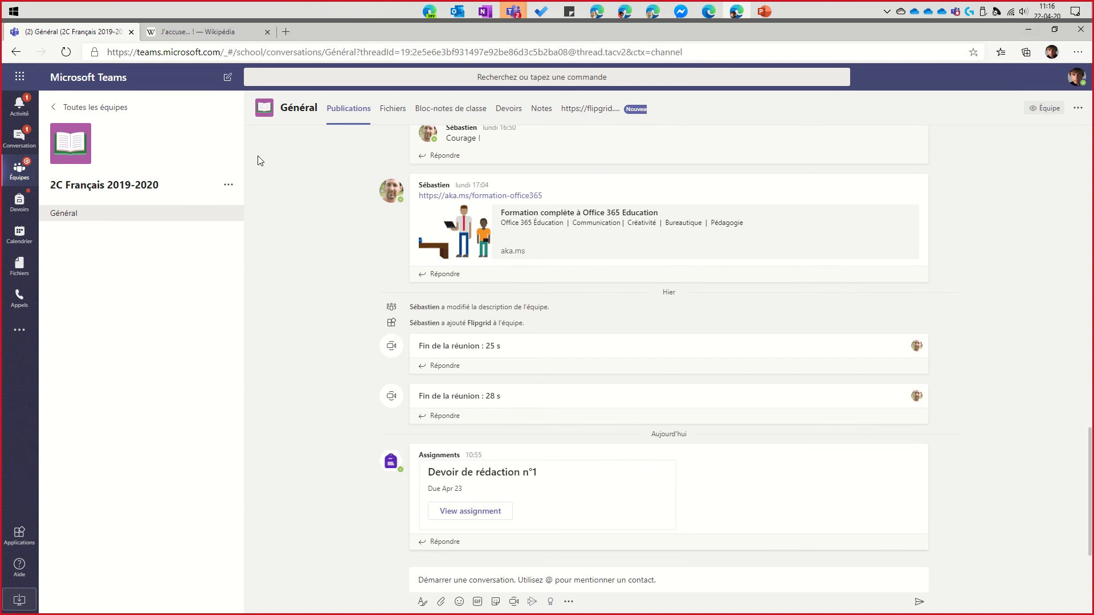
{"action": "left_click", "coordinate": [20, 105]}
{"action": "left_click", "coordinate": [72, 132]}
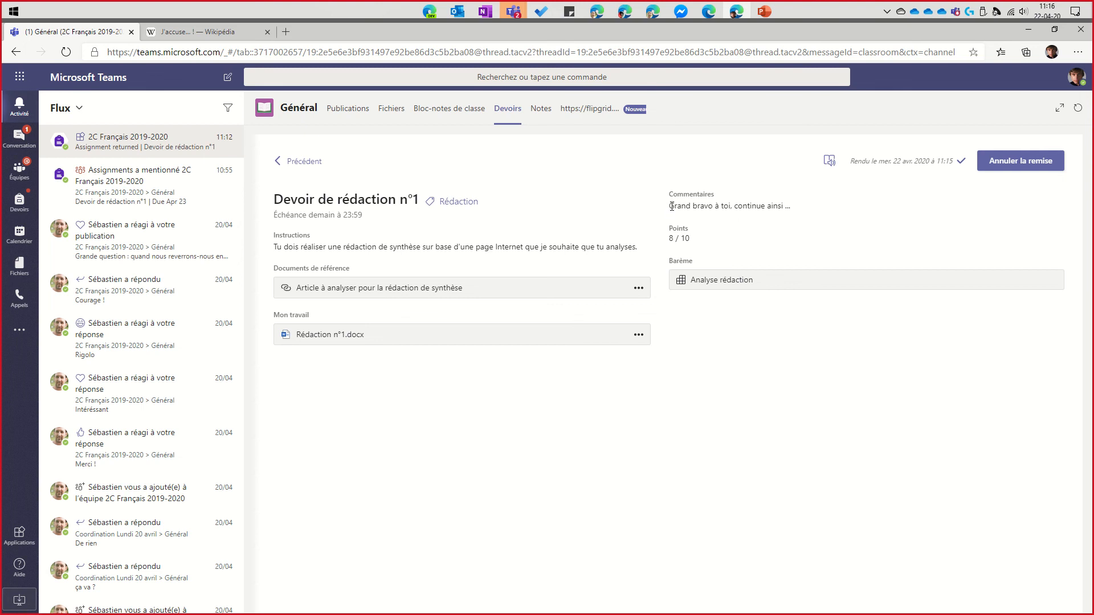
{"action": "left_click_drag", "start_coordinate": [671, 206], "coordinate": [772, 215]}
{"action": "left_click", "coordinate": [762, 380]}
- Review the completed "Analyse rédaction" rubric and the comment under each criterion, close it and go back to the student's assignment list
{"action": "left_click", "coordinate": [733, 290]}
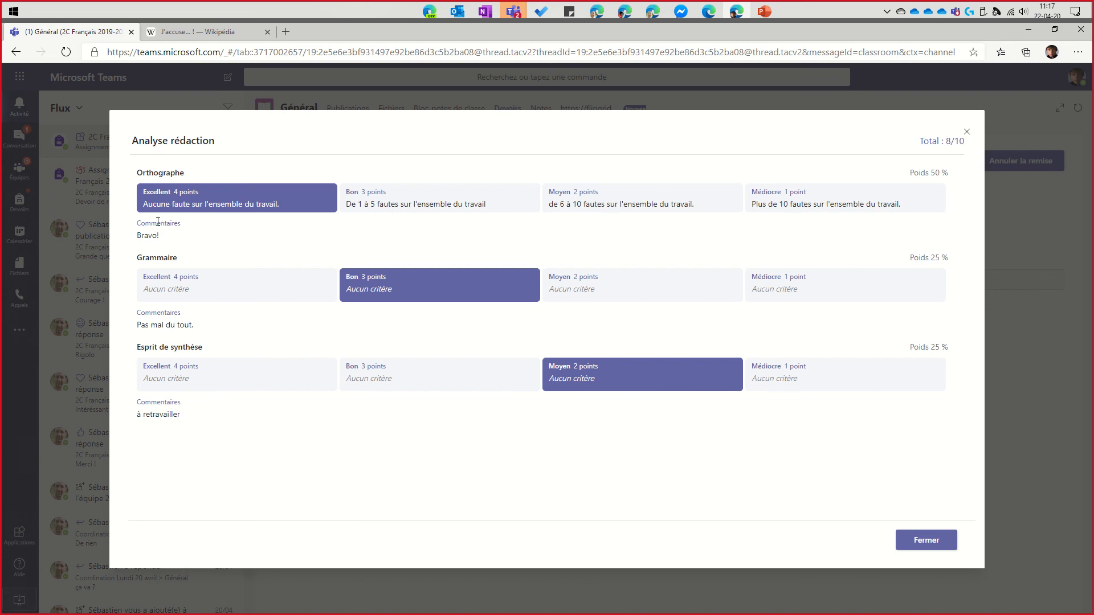
{"action": "left_click_drag", "start_coordinate": [167, 240], "coordinate": [123, 241]}
{"action": "left_click_drag", "start_coordinate": [200, 328], "coordinate": [123, 332]}
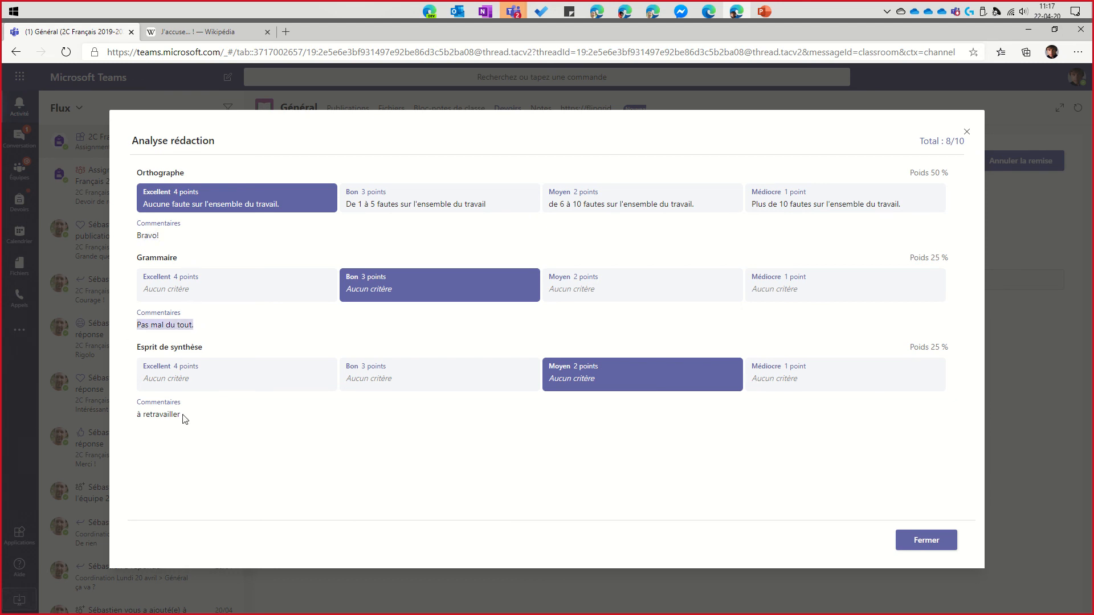
{"action": "left_click_drag", "start_coordinate": [183, 415], "coordinate": [164, 363]}
{"action": "left_click", "coordinate": [269, 439]}
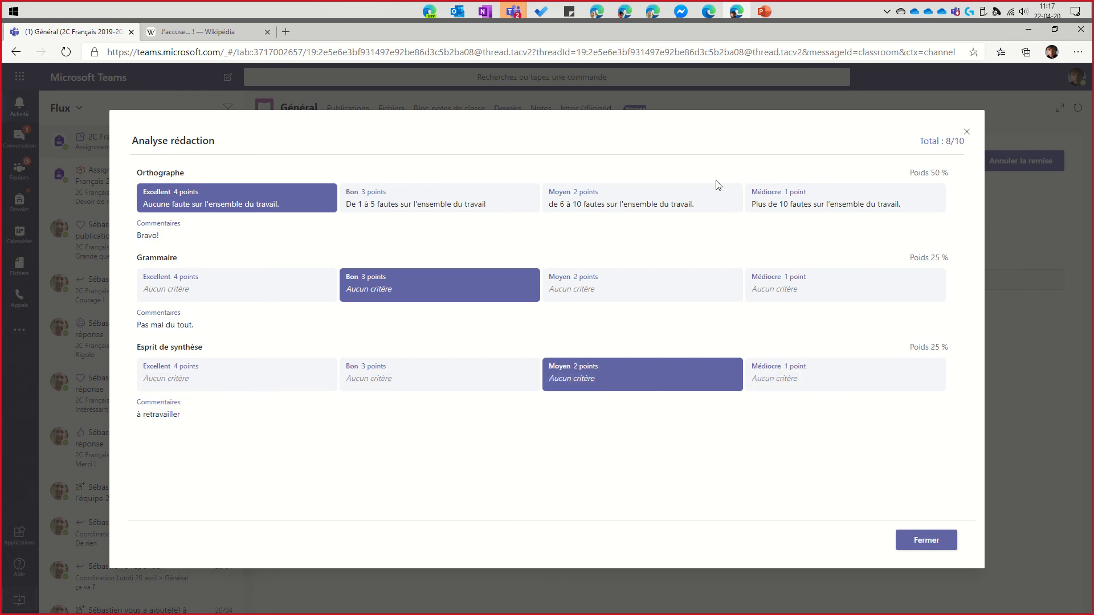
{"action": "left_click", "coordinate": [966, 131]}
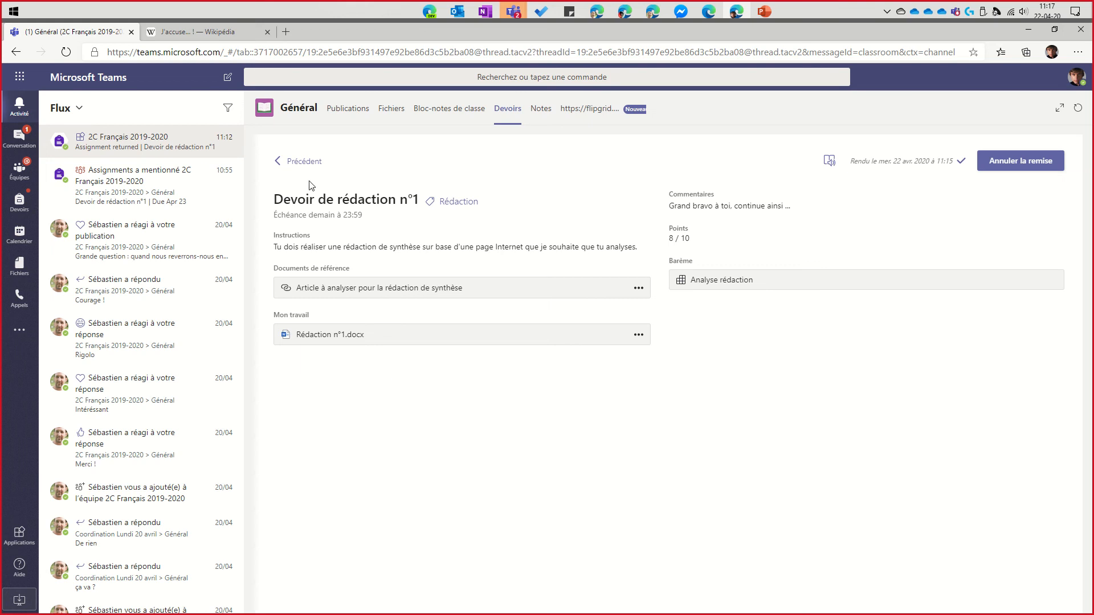
{"action": "left_click", "coordinate": [303, 163]}
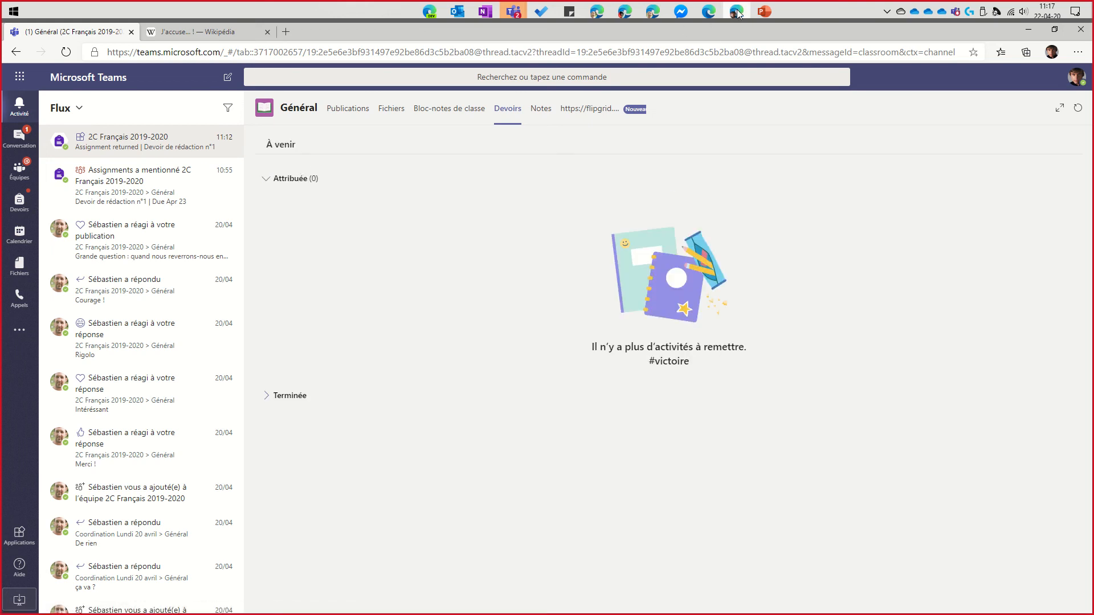
- Switch back to the teacher's window and view the class gradebook, including an ungraded student's mark cell
{"action": "left_click", "coordinate": [1020, 25]}
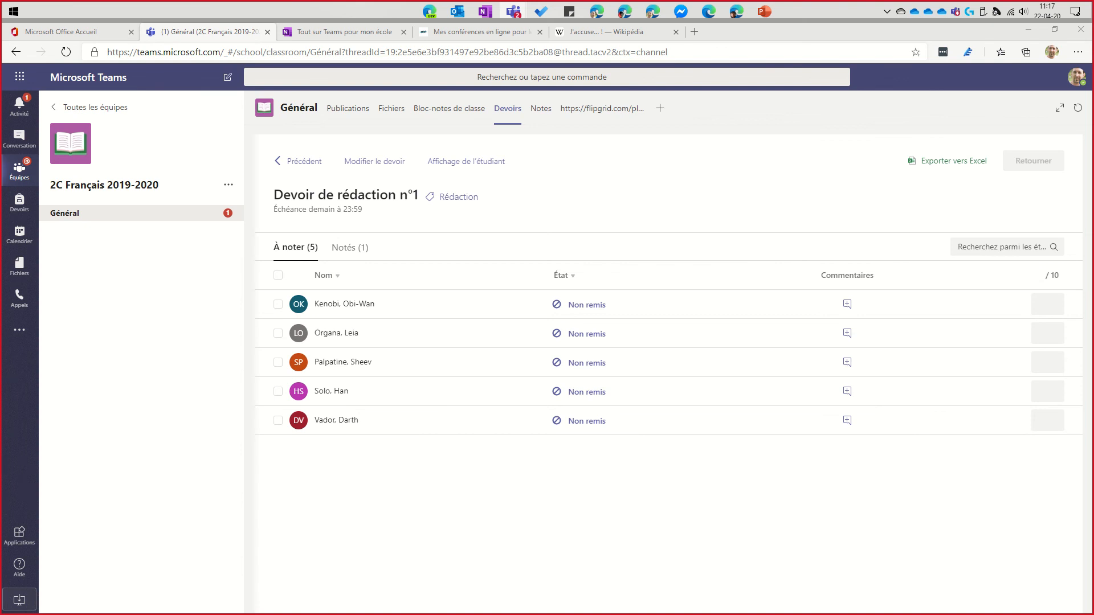
{"action": "left_click", "coordinate": [539, 110]}
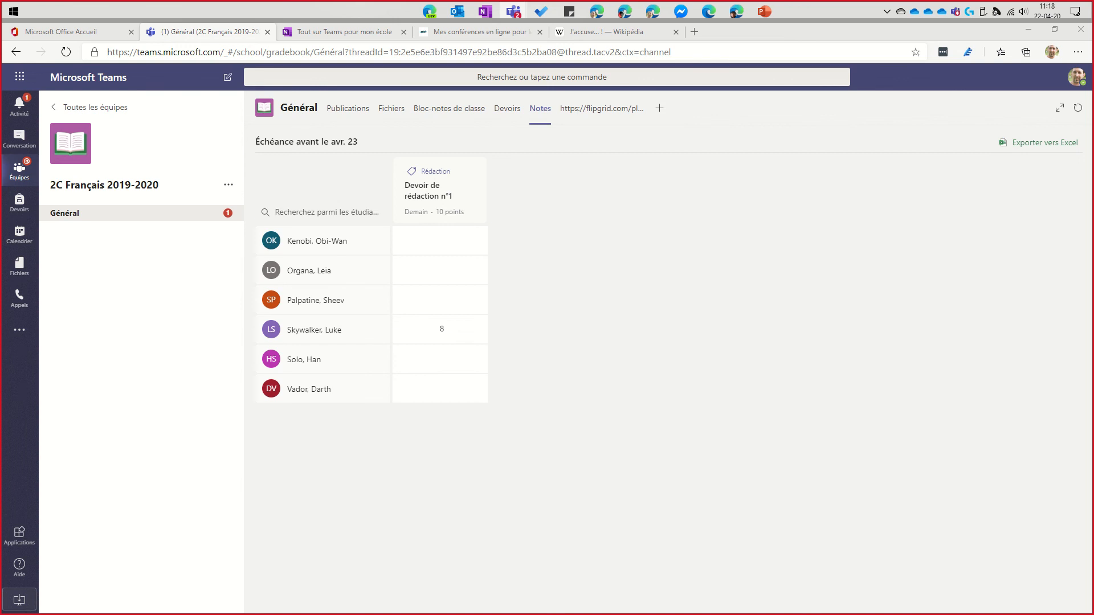
{"action": "left_click", "coordinate": [434, 300]}
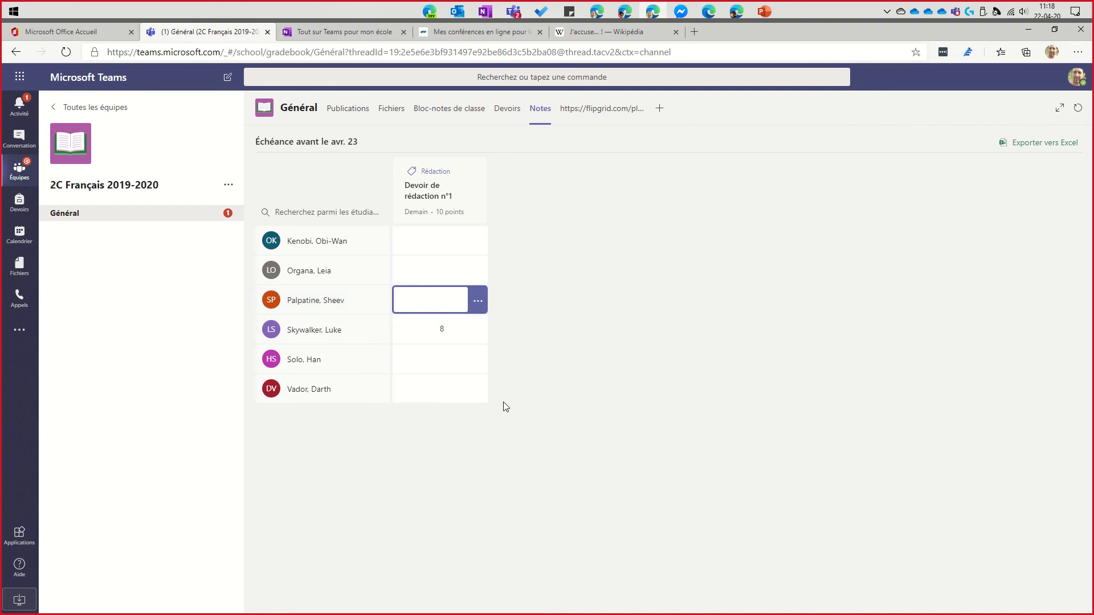
{"action": "left_click", "coordinate": [493, 460]}
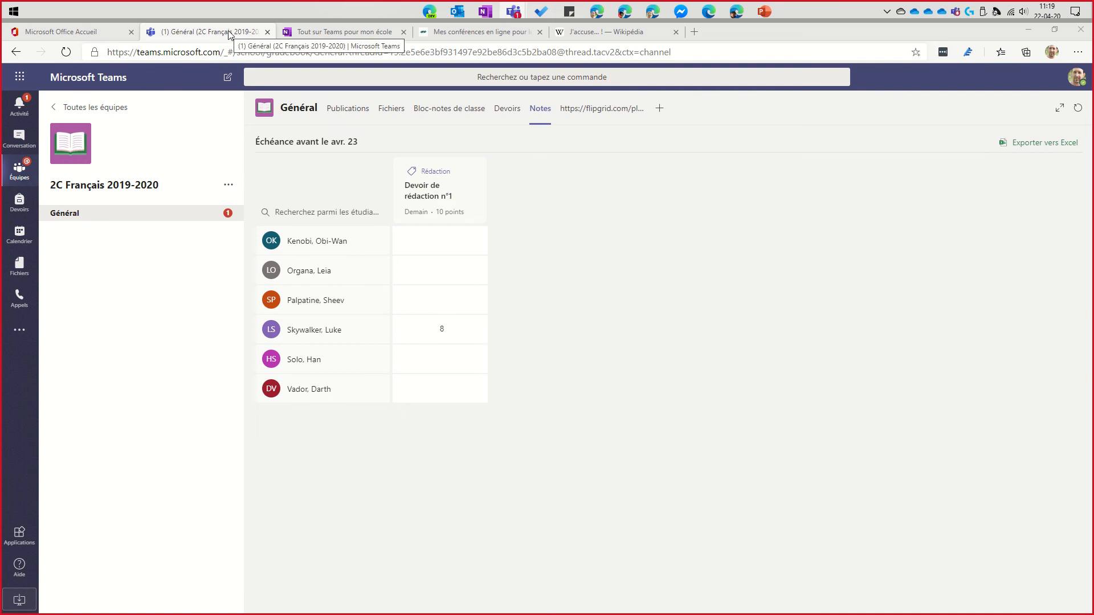
- Detach the Teams gradebook into its own browser window beside the other tabs, show the "J'accuse... !" article there and minimize that window
{"action": "left_click_drag", "start_coordinate": [229, 33], "coordinate": [2, 86]}
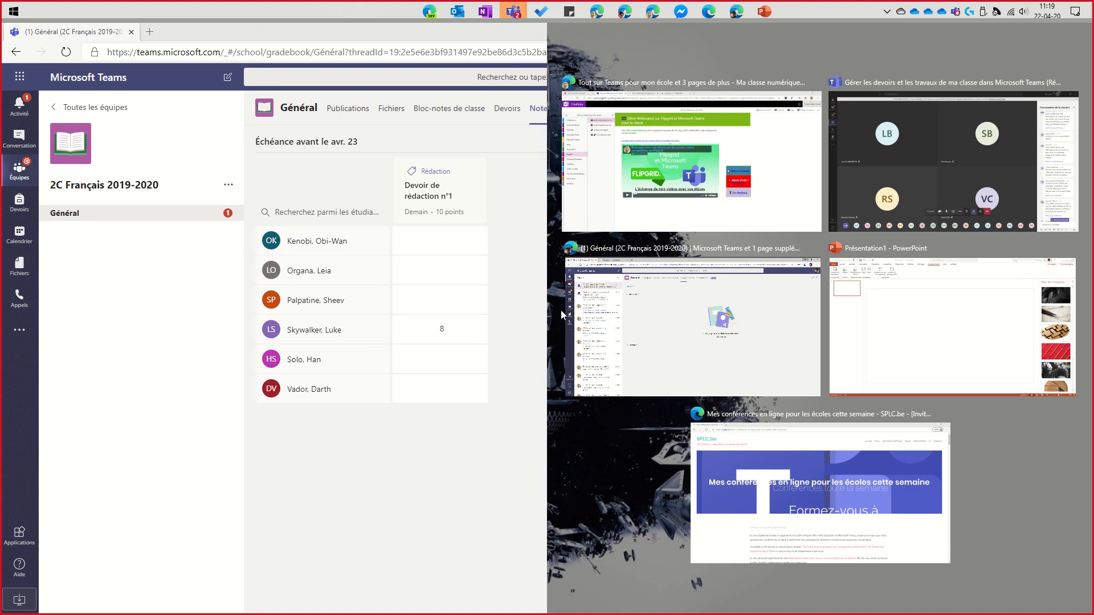
{"action": "left_click", "coordinate": [703, 152]}
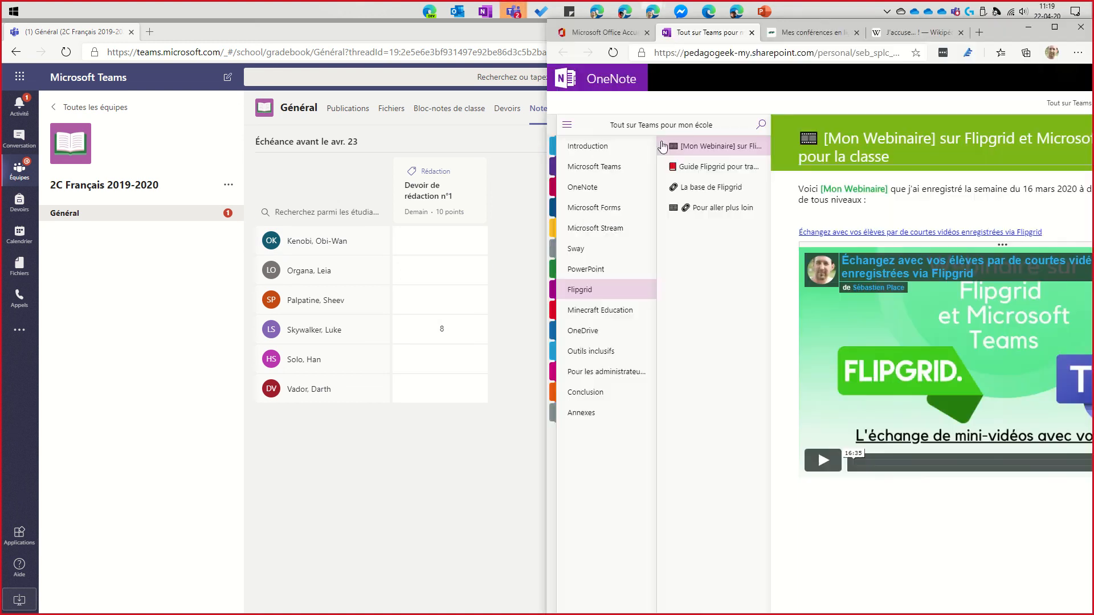
{"action": "left_click", "coordinate": [914, 32]}
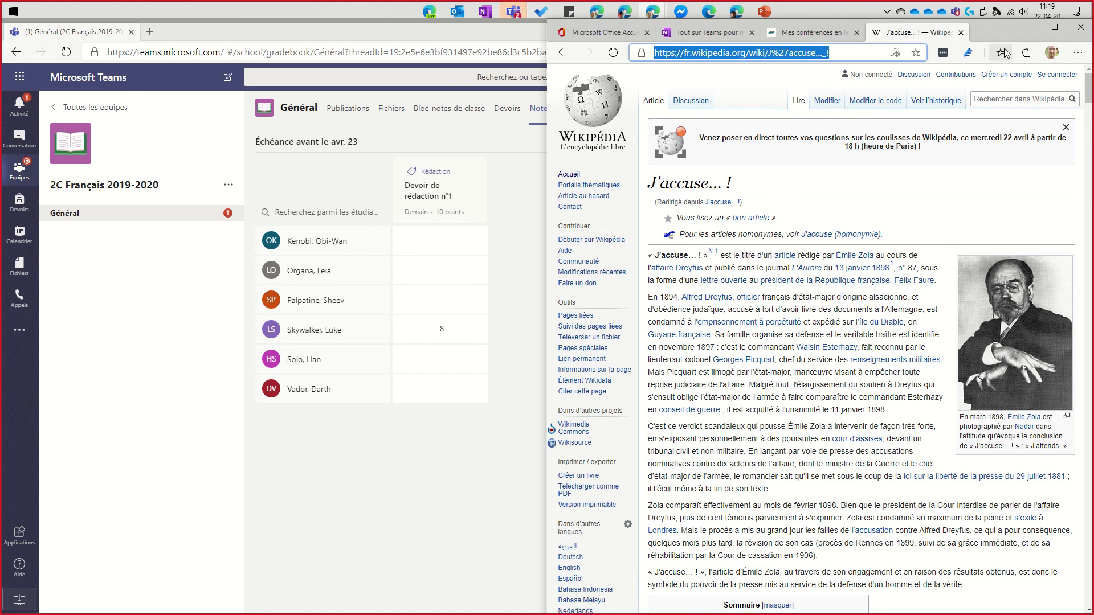
{"action": "left_click", "coordinate": [1029, 28]}
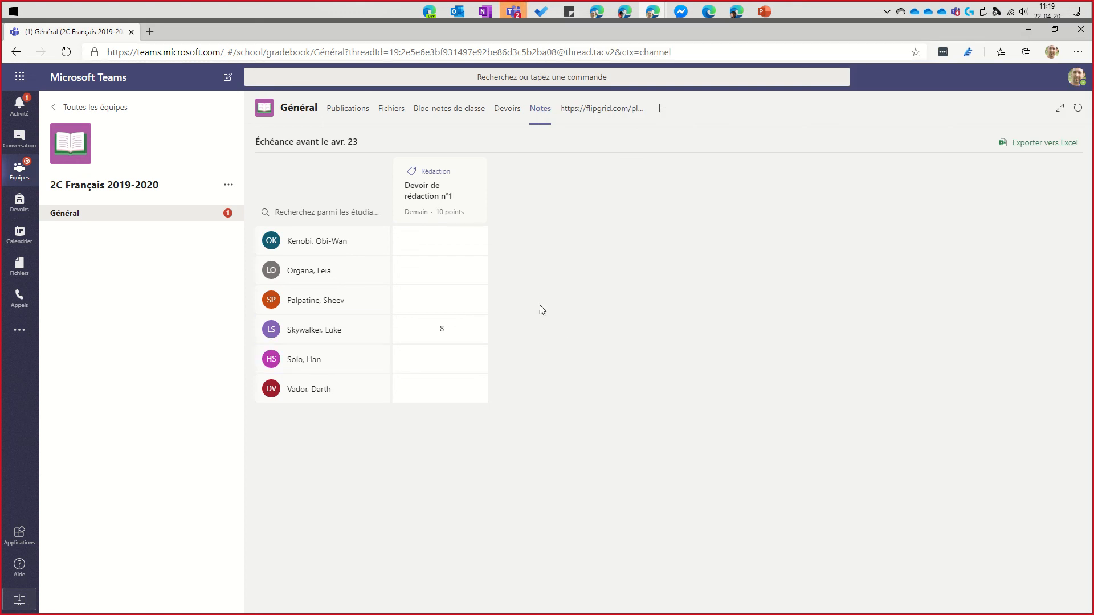
- Restore and maximize the other browser window, and merge the Teams gradebook tab back into it after the Office home tab
{"action": "mouse_move", "coordinate": [653, 12]}
{"action": "left_click", "coordinate": [693, 71]}
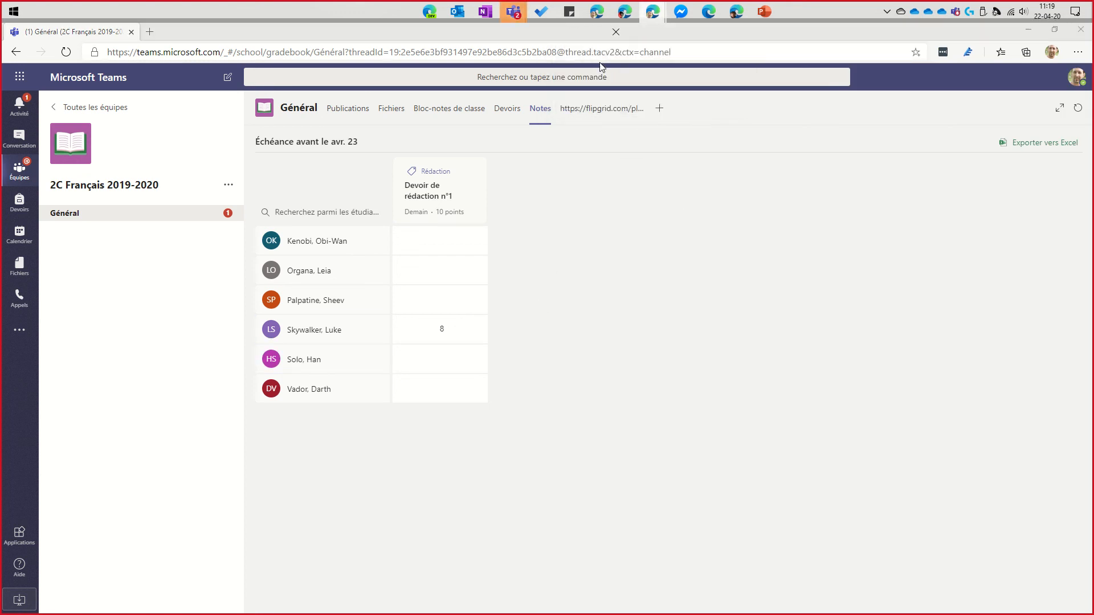
{"action": "left_click", "coordinate": [1055, 27]}
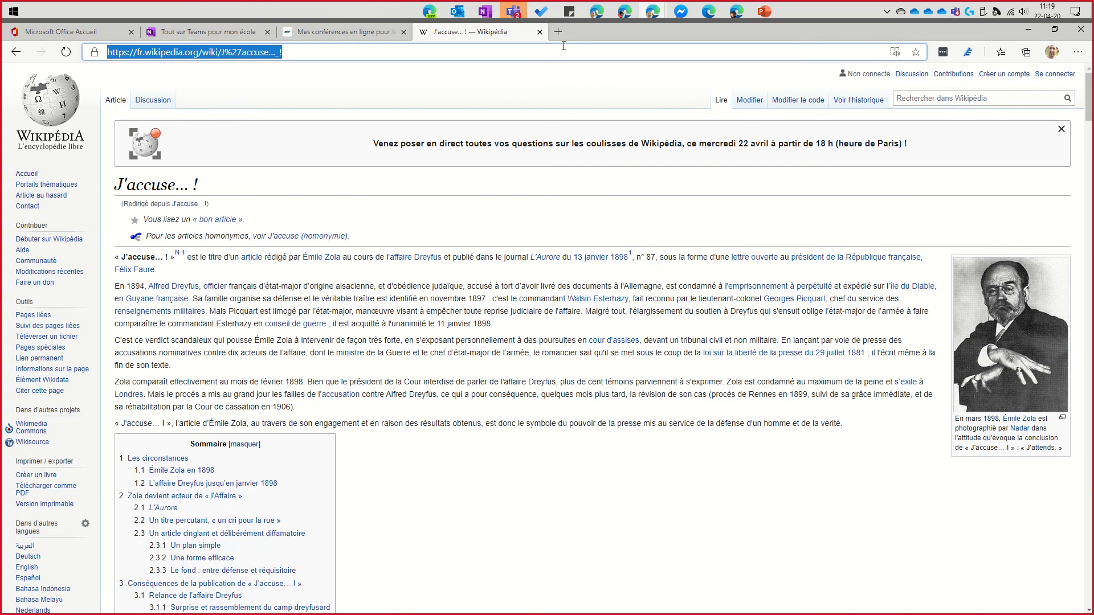
{"action": "left_click", "coordinate": [653, 12]}
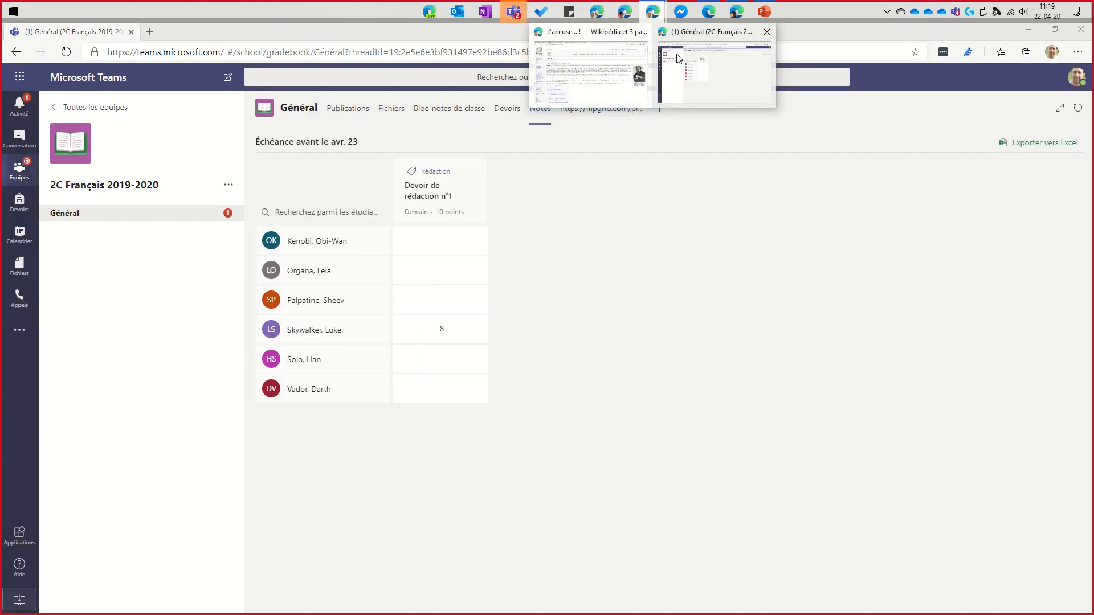
{"action": "left_click", "coordinate": [676, 58]}
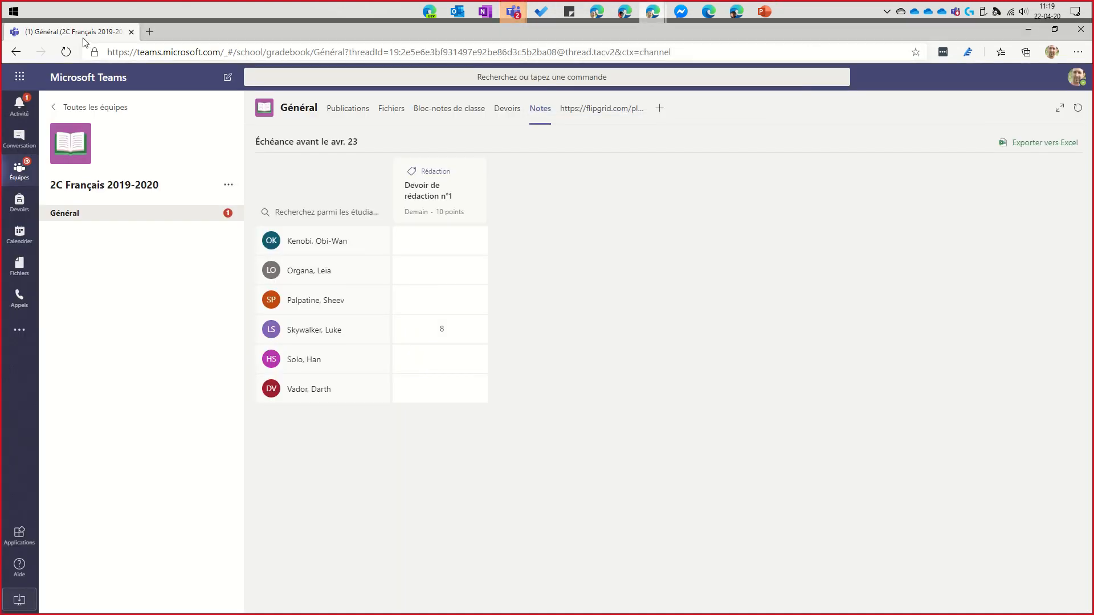
{"action": "left_click_drag", "start_coordinate": [84, 34], "coordinate": [205, 32]}
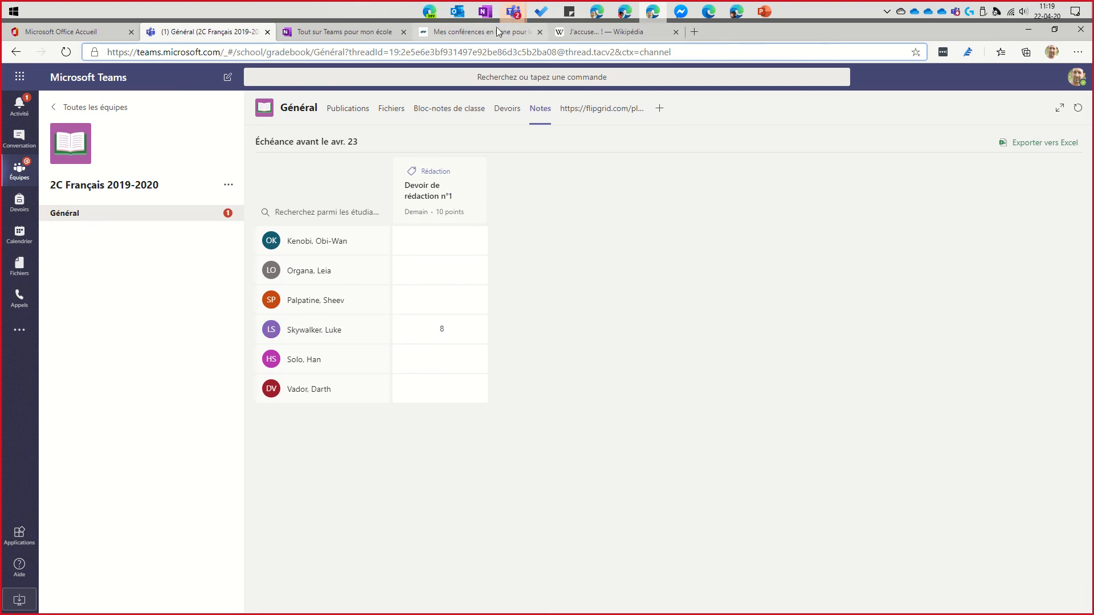
- Switch to the student's window and open "Devoir de rédaction n°1" from the completed assignments
{"action": "left_click", "coordinate": [736, 11]}
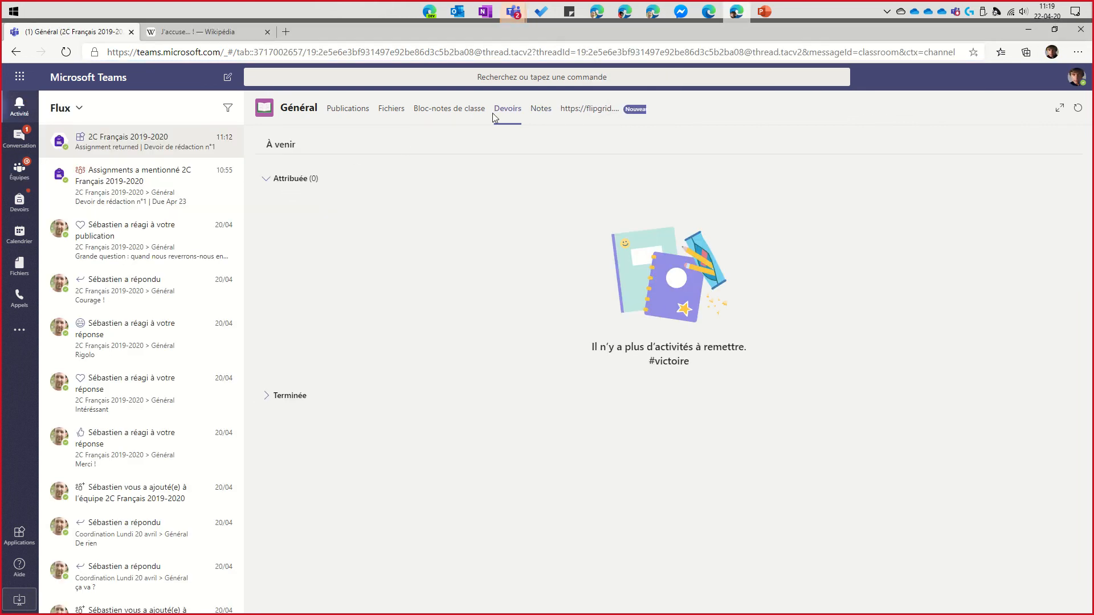
{"action": "left_click", "coordinate": [282, 395]}
{"action": "left_click", "coordinate": [443, 431]}
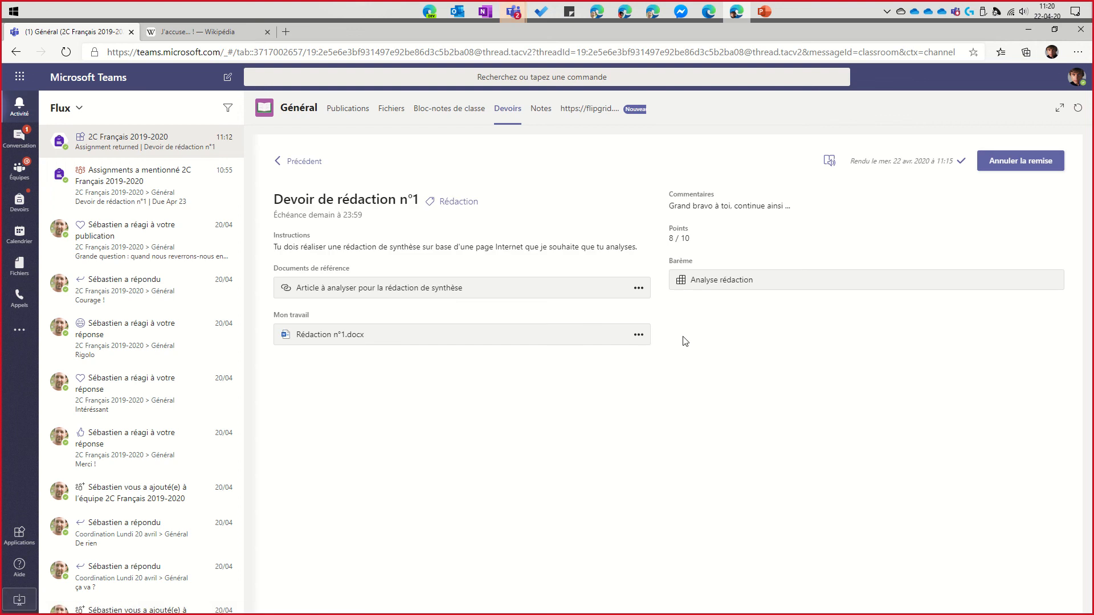
- Cancel the submission of "Devoir de rédaction n°1" and try to open "Rédaction n°1.docx" in desktop Word, closing the document preview again
{"action": "left_click", "coordinate": [1007, 161]}
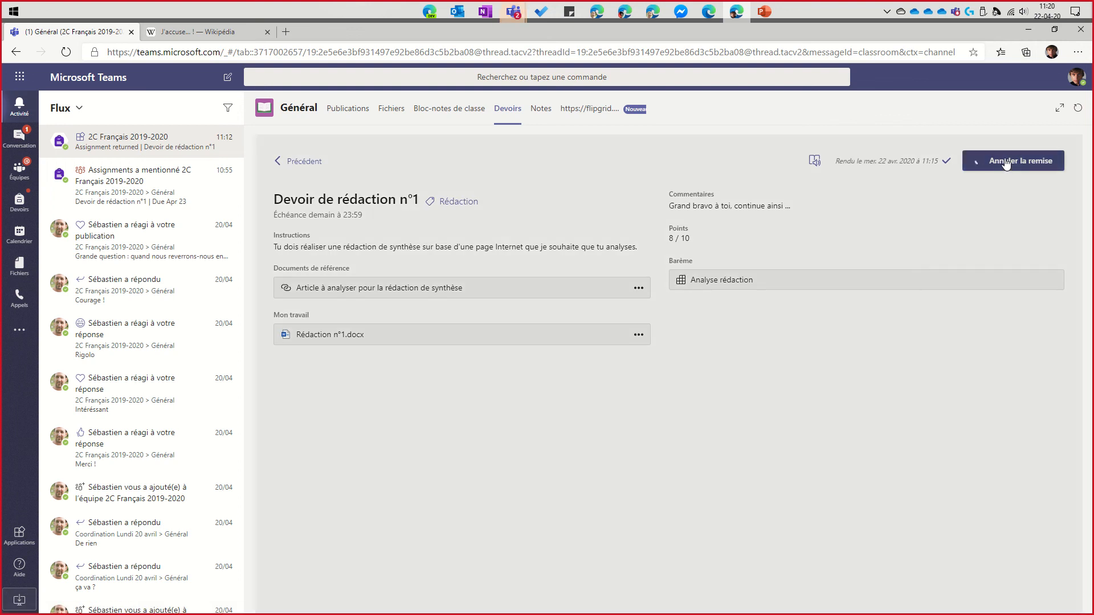
{"action": "left_click", "coordinate": [334, 339]}
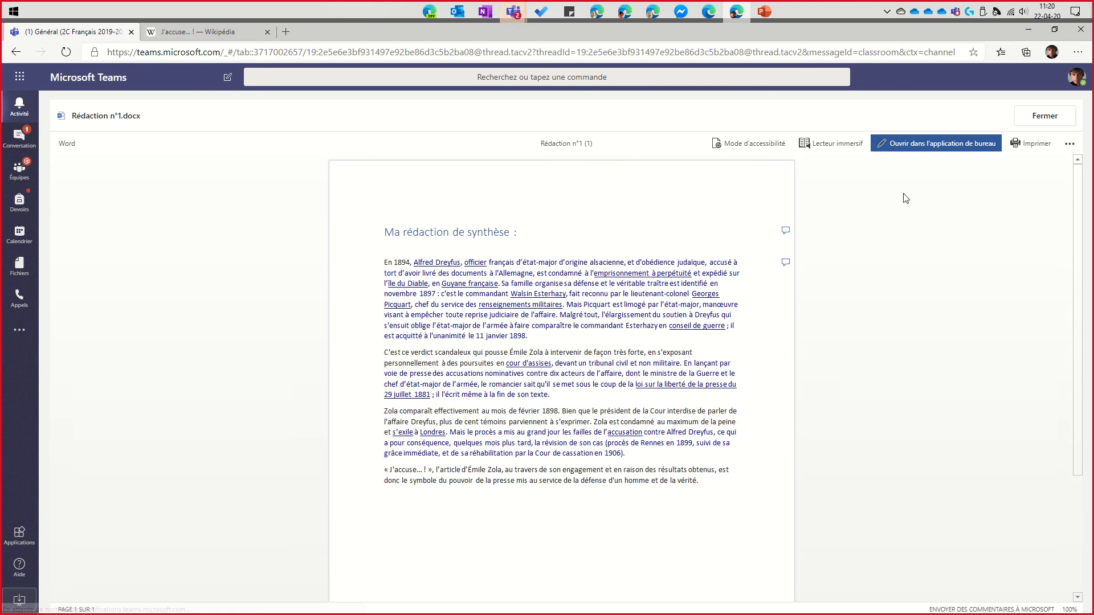
{"action": "left_click", "coordinate": [885, 145]}
{"action": "left_click", "coordinate": [641, 139]}
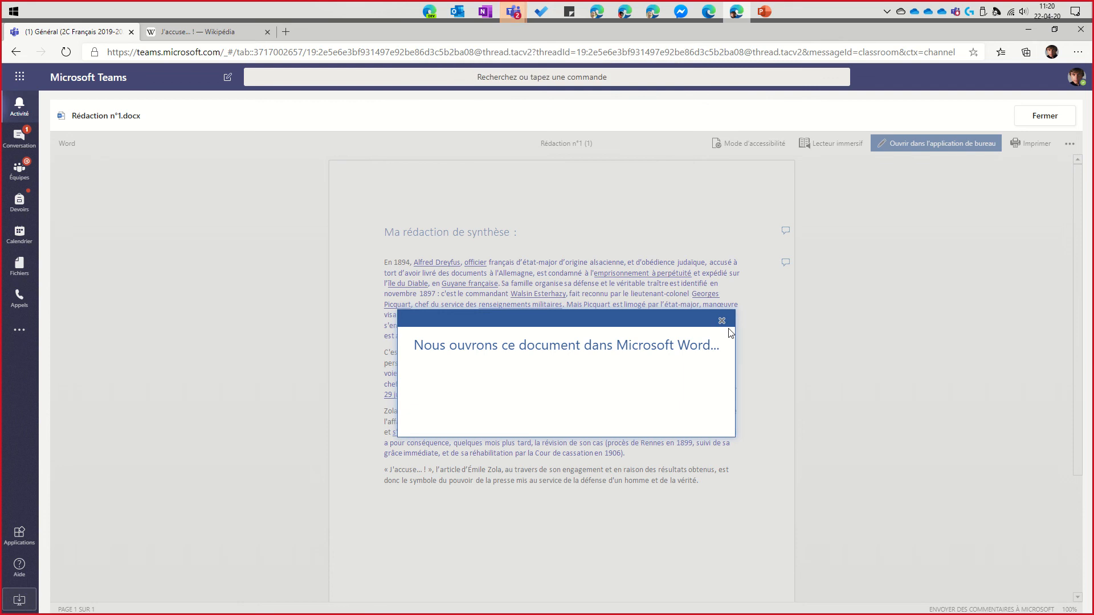
{"action": "left_click", "coordinate": [722, 321]}
{"action": "left_click", "coordinate": [1032, 116]}
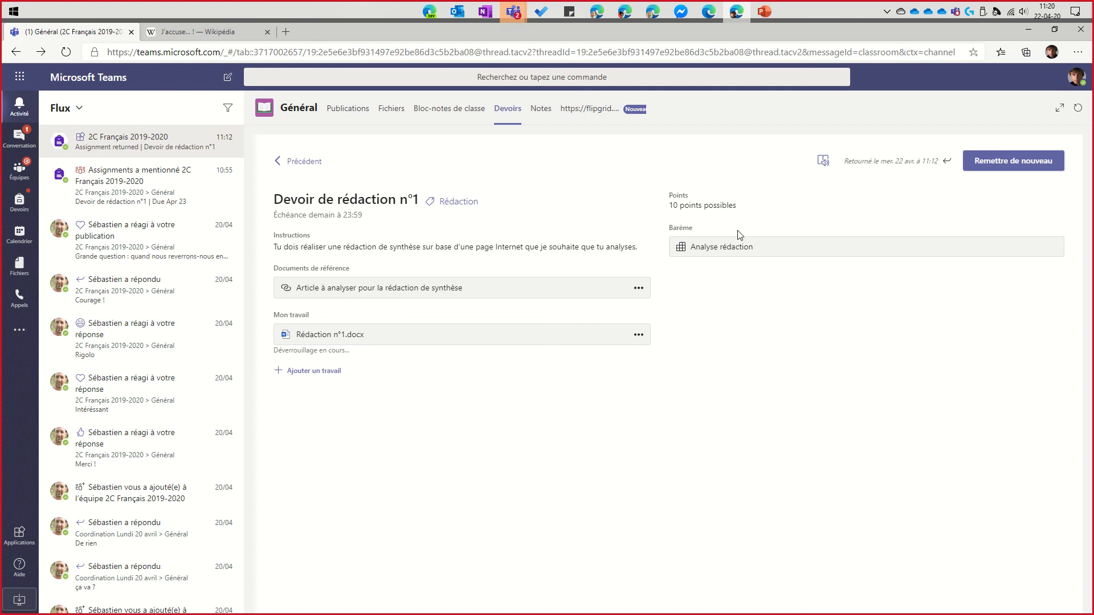
- Preview "Rédaction n°1.docx" once more, return to the assignments list and reopen "Devoir de rédaction n°1" from the completed assignments
{"action": "left_click", "coordinate": [396, 339]}
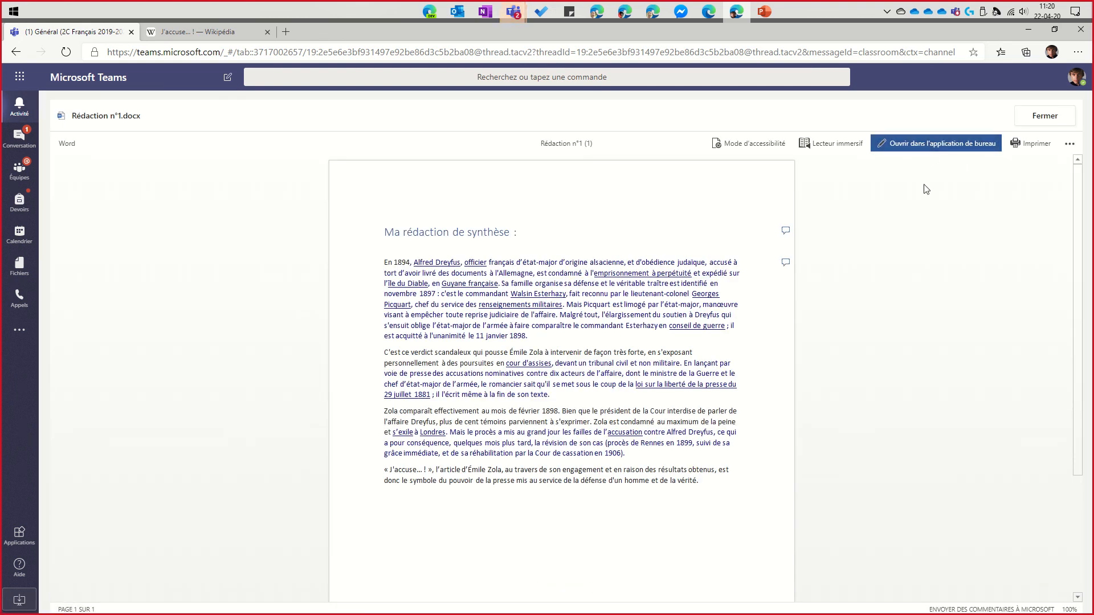
{"action": "left_click", "coordinate": [1043, 117]}
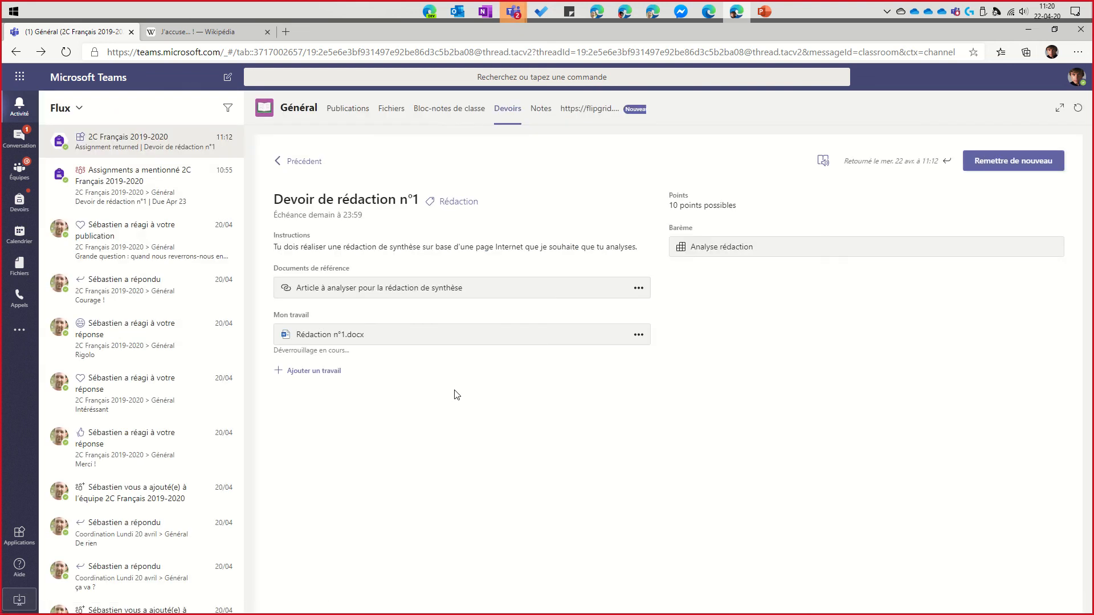
{"action": "left_click", "coordinate": [297, 163]}
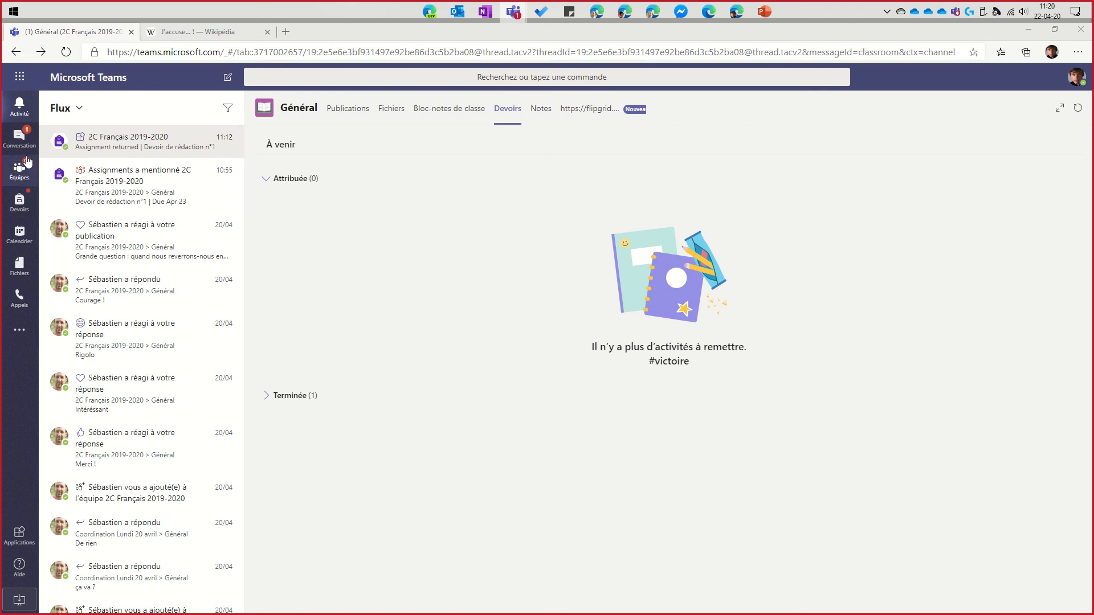
{"action": "left_click", "coordinate": [295, 395]}
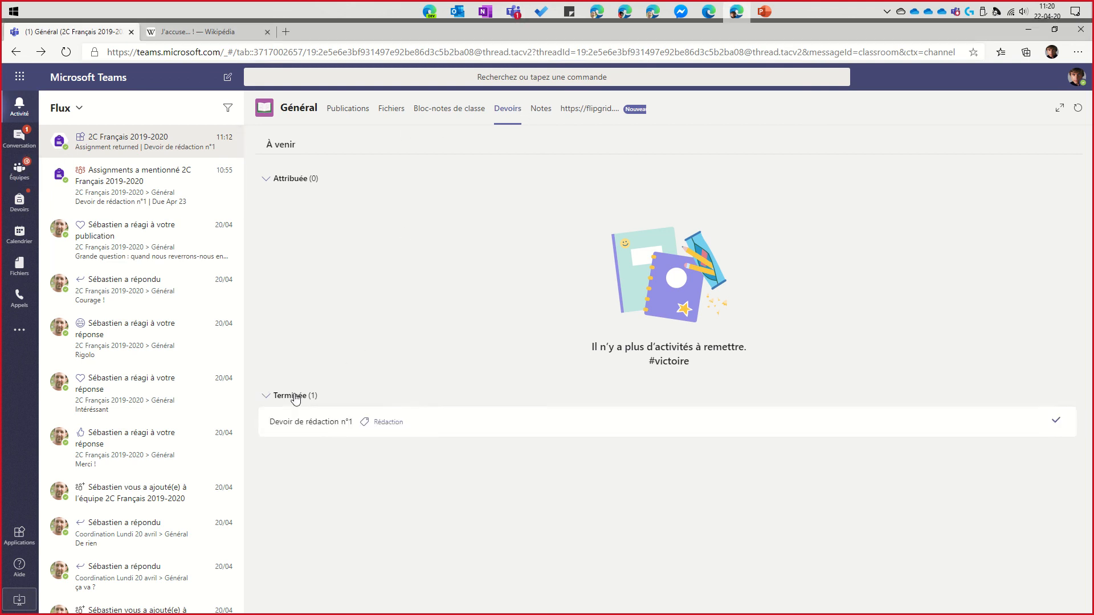
{"action": "left_click", "coordinate": [330, 422]}
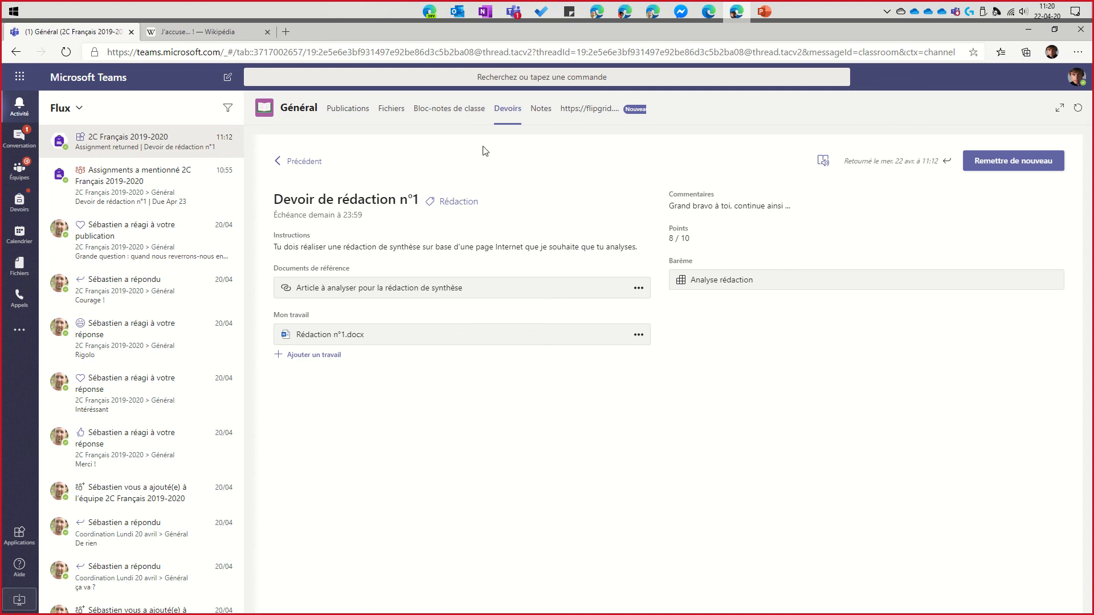
- Switch to the teacher's window, preview "Devoir de rédaction n°1" as a student sees it, and return to its grading list
{"action": "left_click", "coordinate": [1027, 29]}
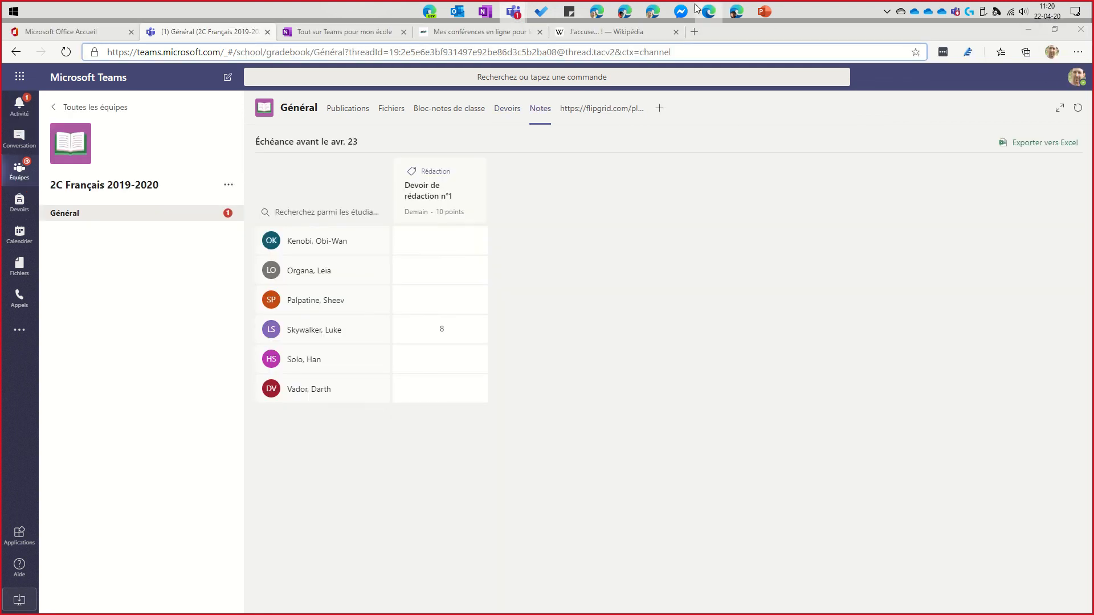
{"action": "left_click", "coordinate": [507, 110]}
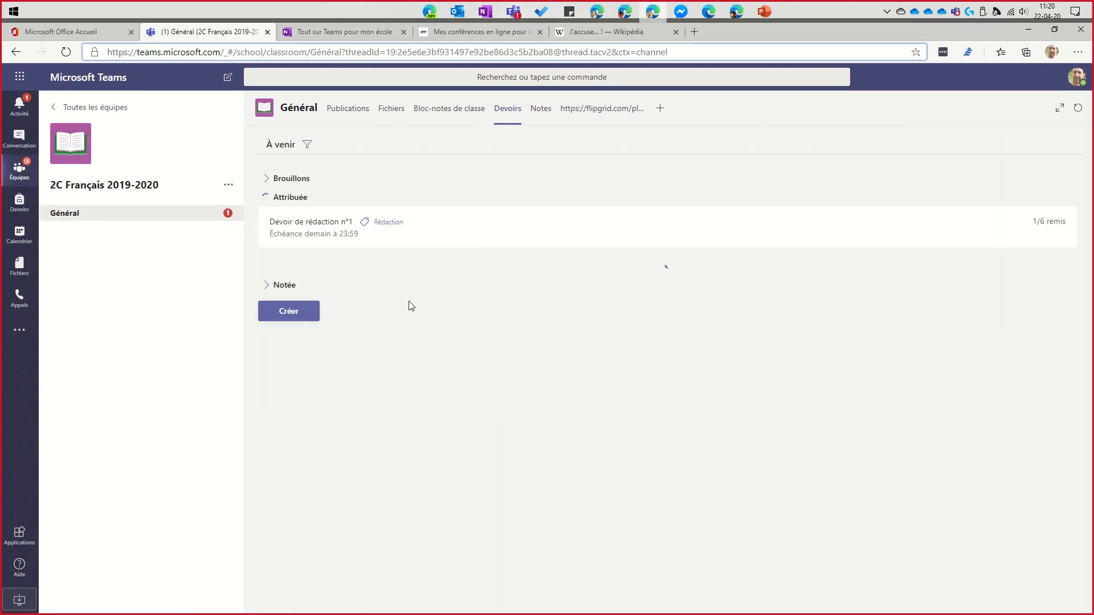
{"action": "left_click", "coordinate": [463, 244]}
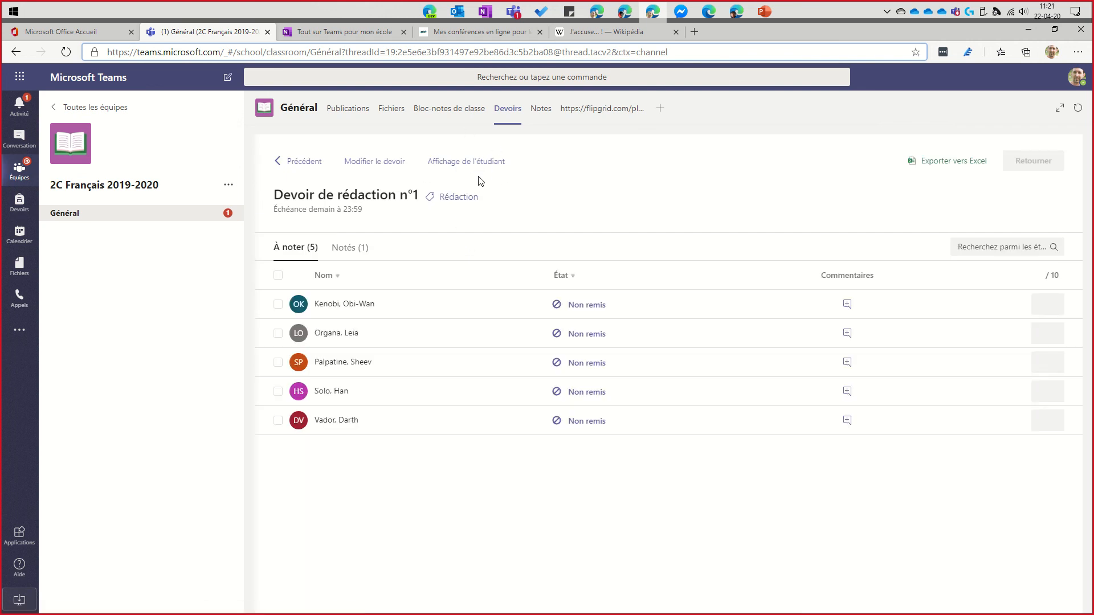
{"action": "left_click", "coordinate": [464, 163]}
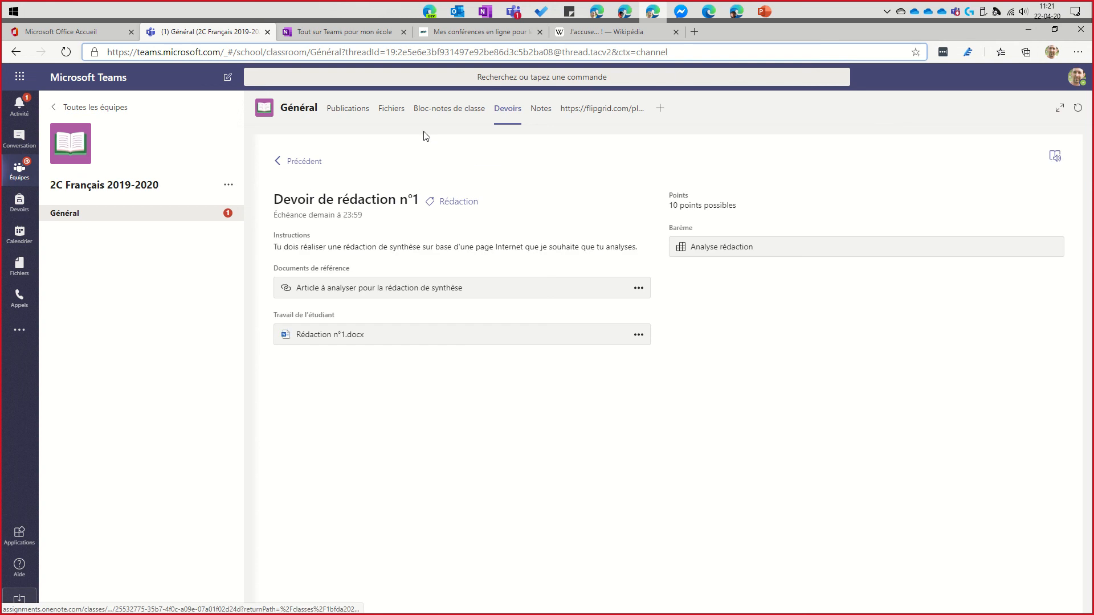
{"action": "left_click", "coordinate": [303, 165]}
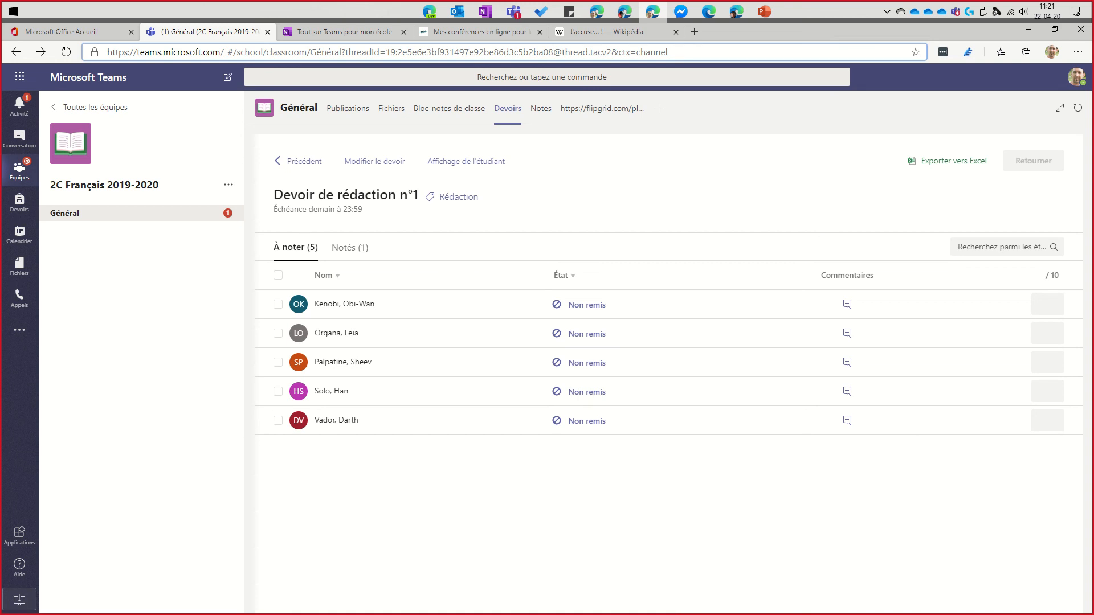
- Snap the teacher's browser window to the upper-left quarter of the screen and stretch it to full height
{"action": "key", "text": "alt+Tab"}
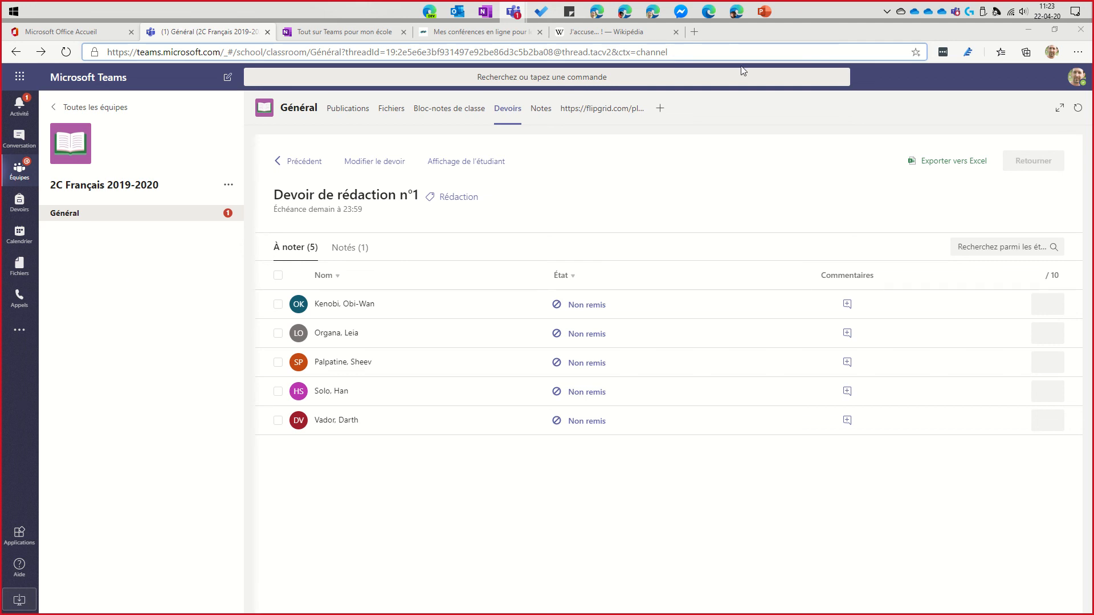
{"action": "left_click_drag", "start_coordinate": [745, 35], "coordinate": [3, 3]}
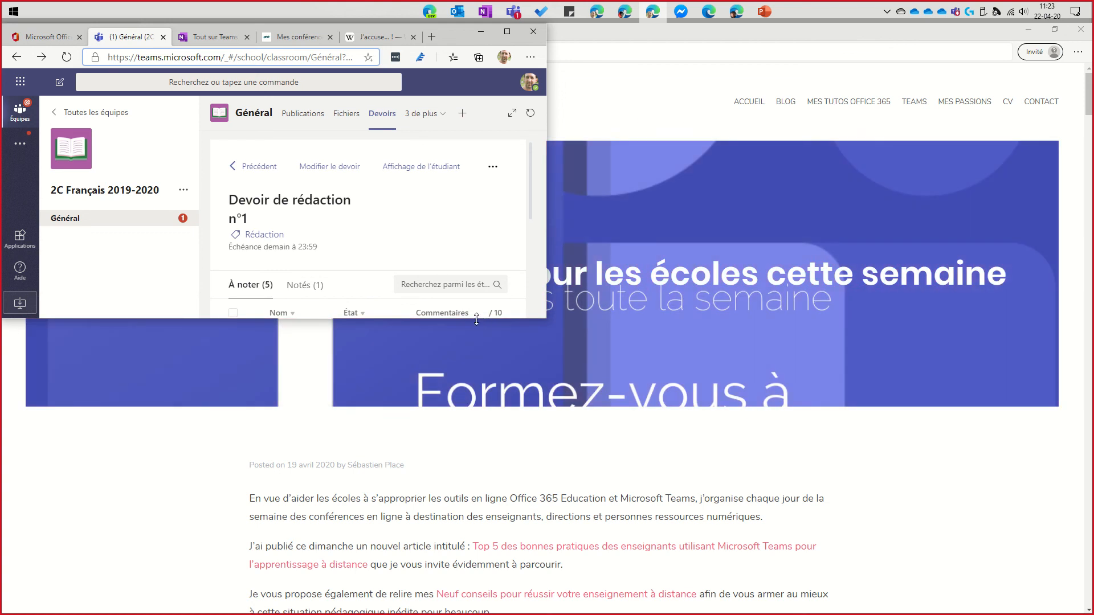
{"action": "left_click_drag", "start_coordinate": [469, 339], "coordinate": [468, 613]}
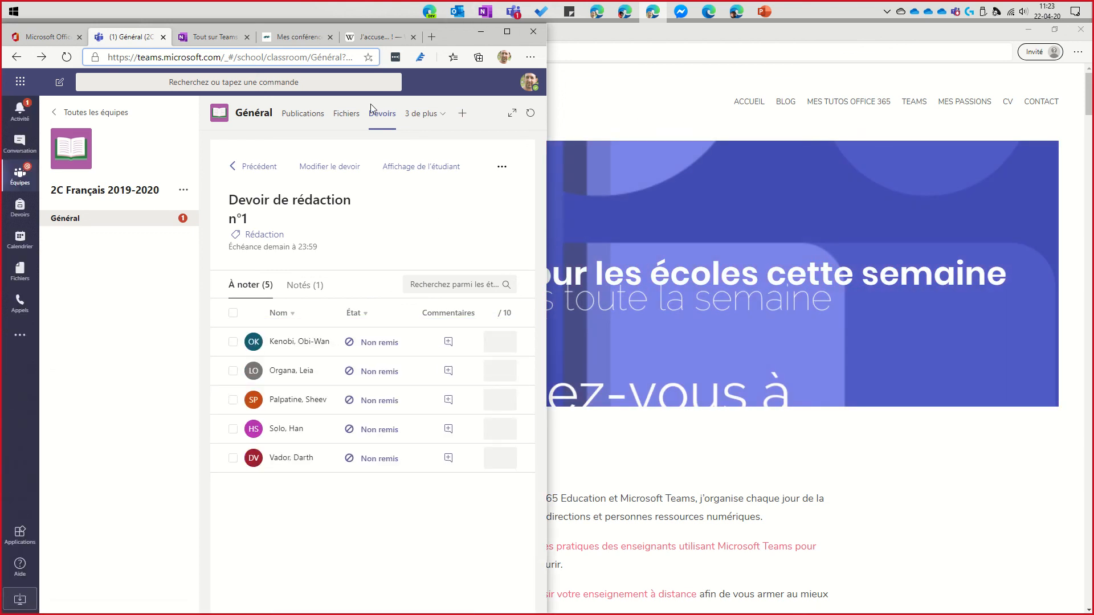
- Detach the "J'accuse... !" article into its own half-screen window, merge it back and maximize the browser window
{"action": "left_click_drag", "start_coordinate": [357, 50], "coordinate": [1091, 85]}
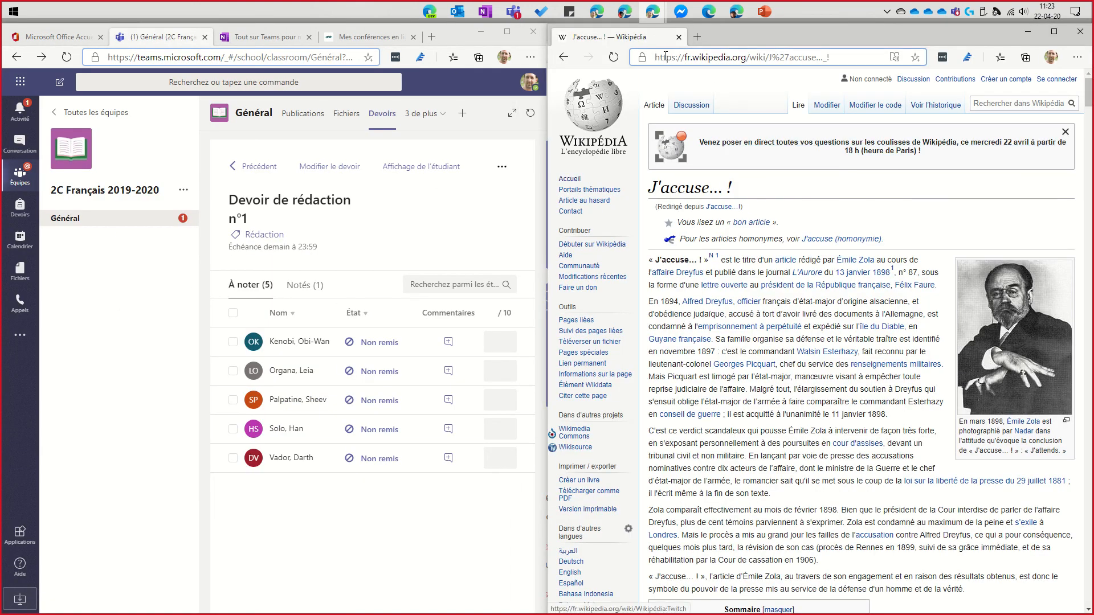
{"action": "left_click_drag", "start_coordinate": [602, 43], "coordinate": [386, 45]}
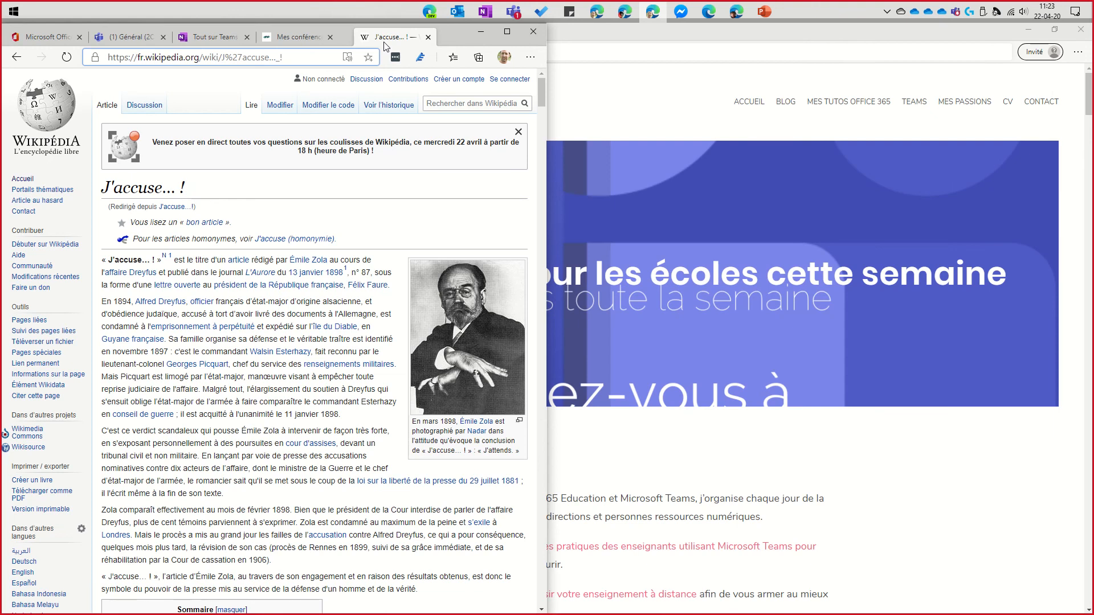
{"action": "left_click", "coordinate": [507, 31]}
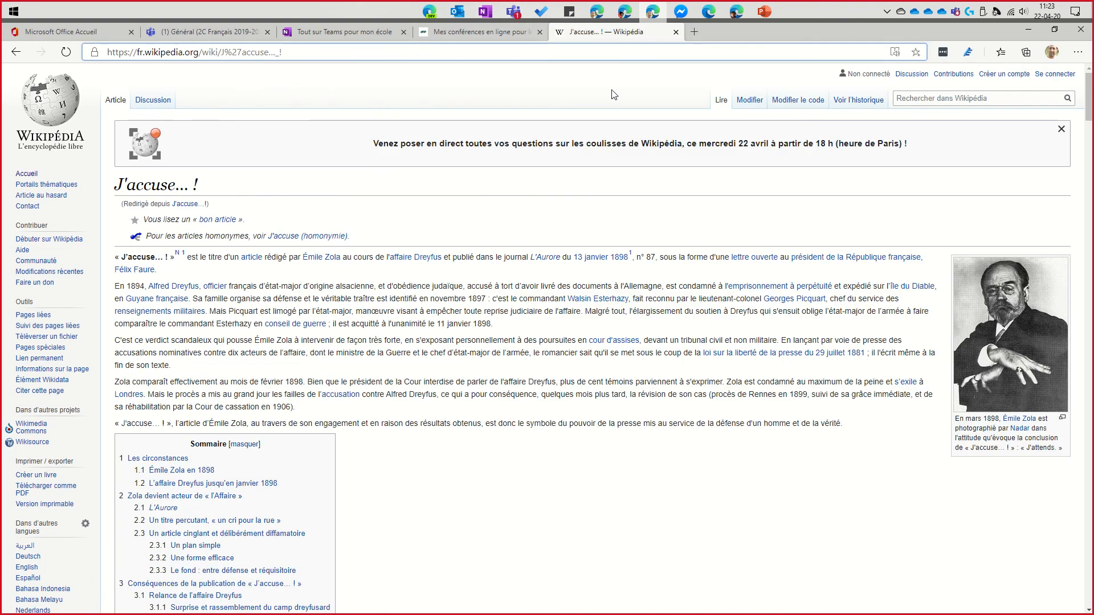
- Return to the class assignments list in Teams, view the creation options and start a new quiz assignment (Questionnaire)
{"action": "left_click", "coordinate": [171, 31]}
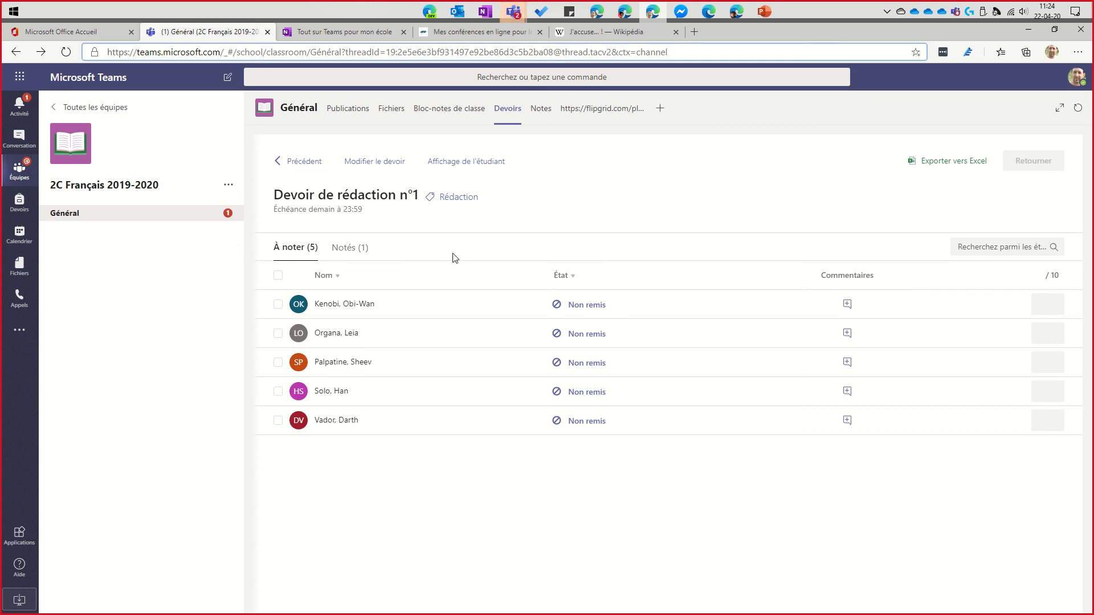
{"action": "left_click", "coordinate": [312, 169]}
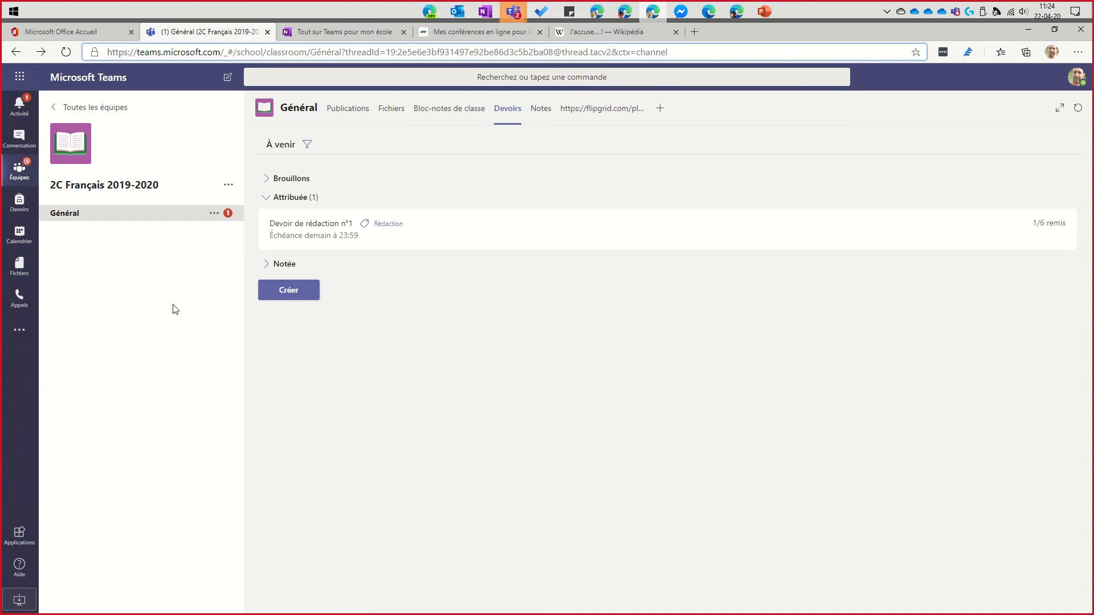
{"action": "left_click", "coordinate": [295, 293]}
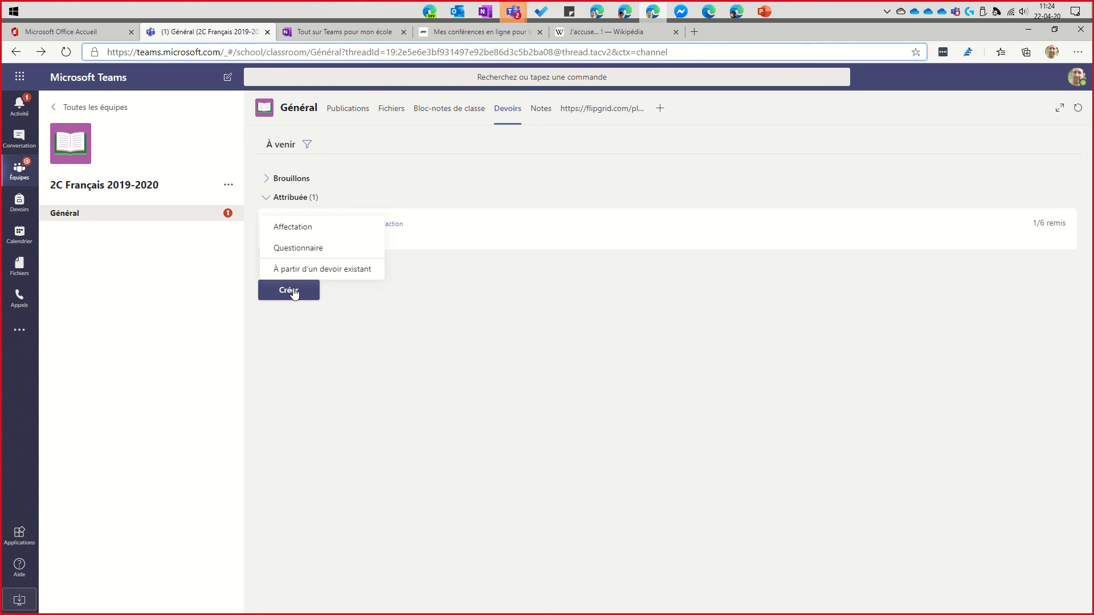
{"action": "left_click", "coordinate": [419, 371]}
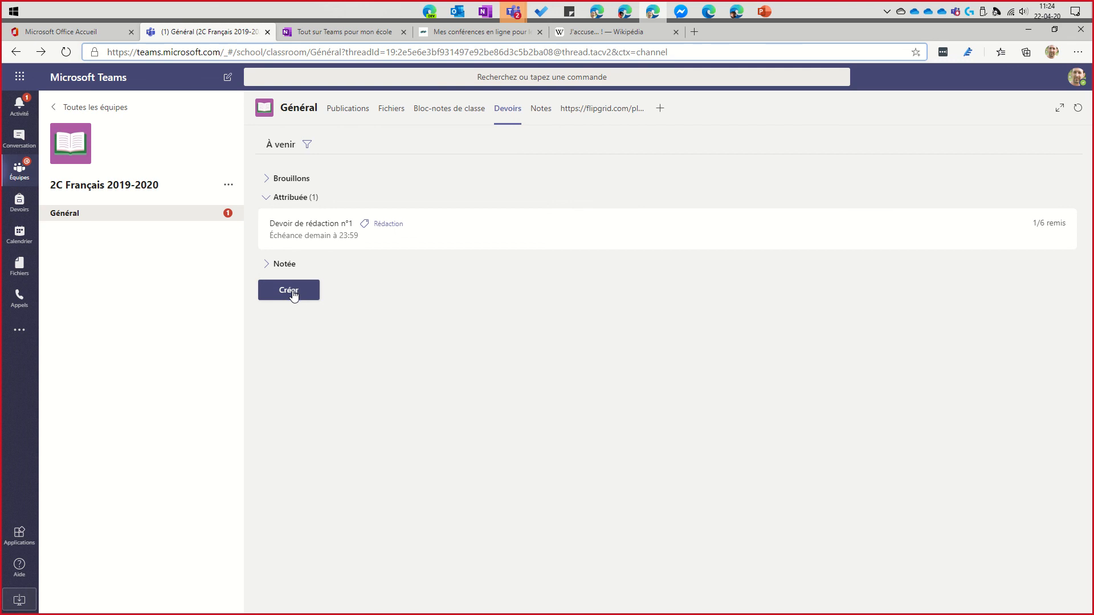
{"action": "left_click", "coordinate": [294, 296]}
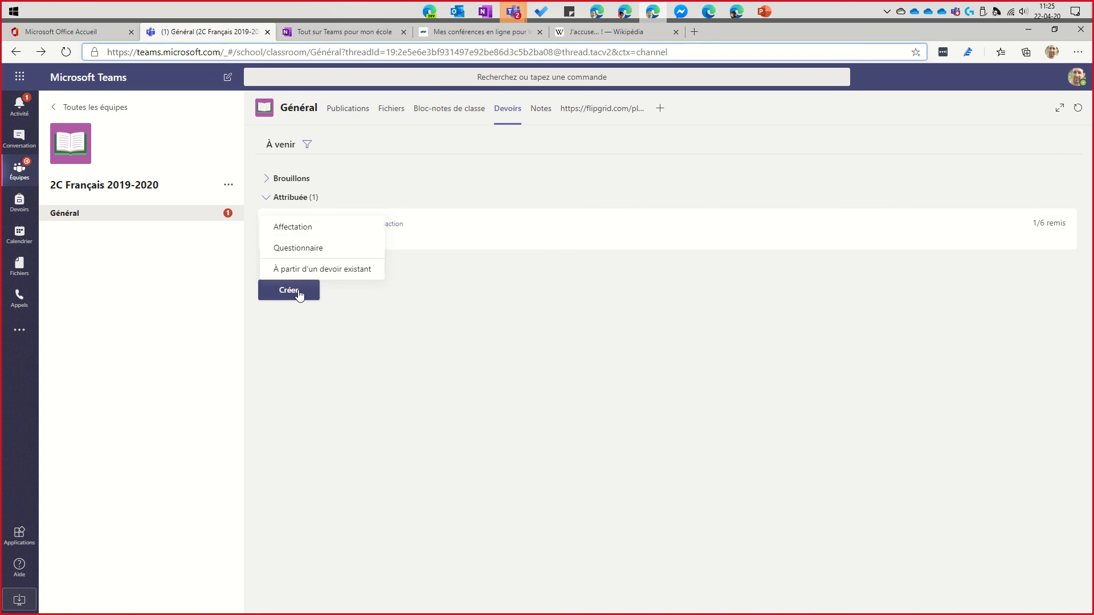
{"action": "left_click", "coordinate": [306, 254]}
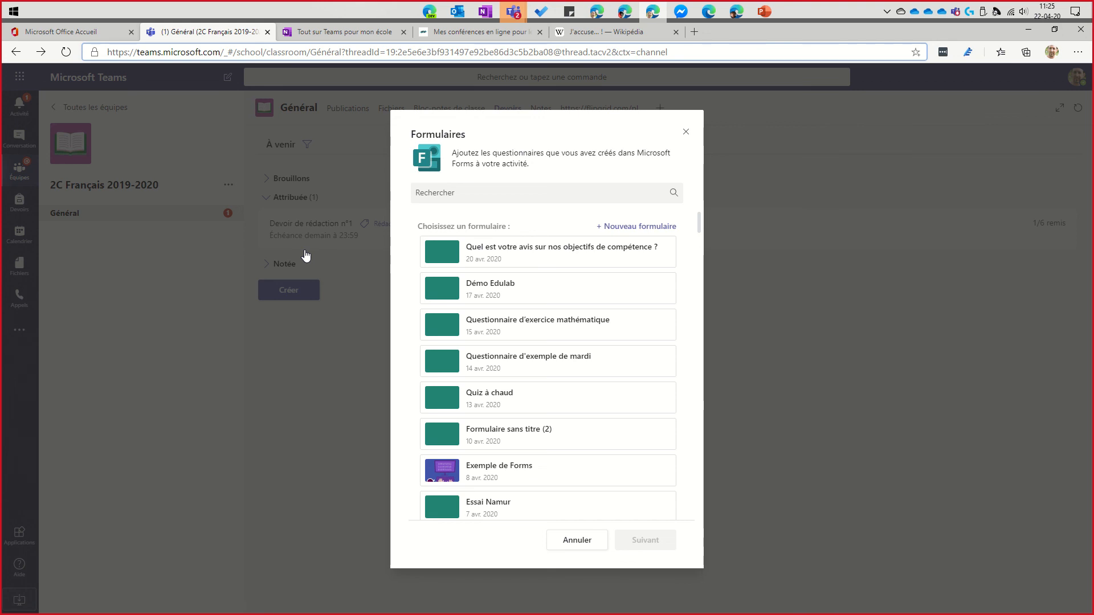
- Browse the available forms and attach "Démo Edulab" to the new quiz assignment
{"action": "scroll", "coordinate": [540, 360], "scroll_direction": "down", "scroll_amount": 10}
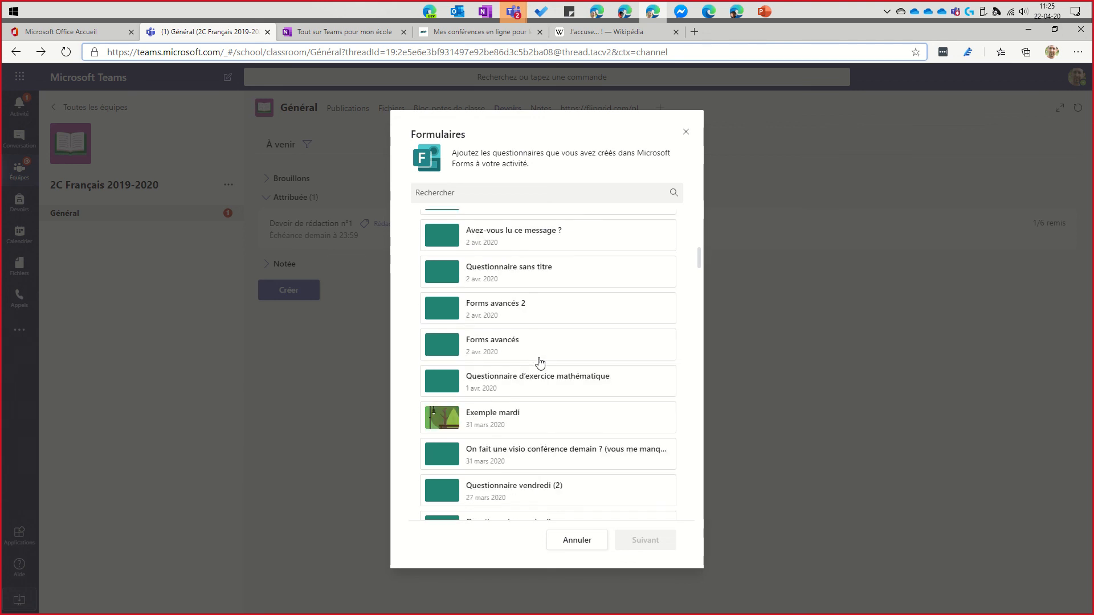
{"action": "scroll", "coordinate": [539, 360], "scroll_direction": "up", "scroll_amount": 10}
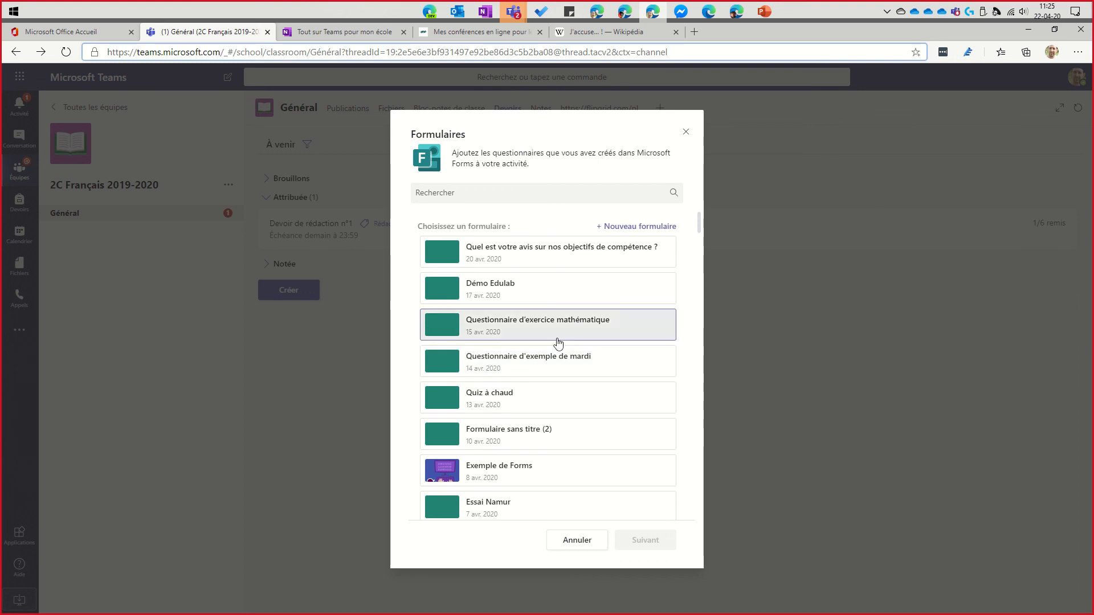
{"action": "left_click_drag", "start_coordinate": [699, 224], "coordinate": [708, 179]}
{"action": "scroll", "coordinate": [501, 326], "scroll_direction": "down", "scroll_amount": 10}
{"action": "scroll", "coordinate": [501, 328], "scroll_direction": "up", "scroll_amount": 5}
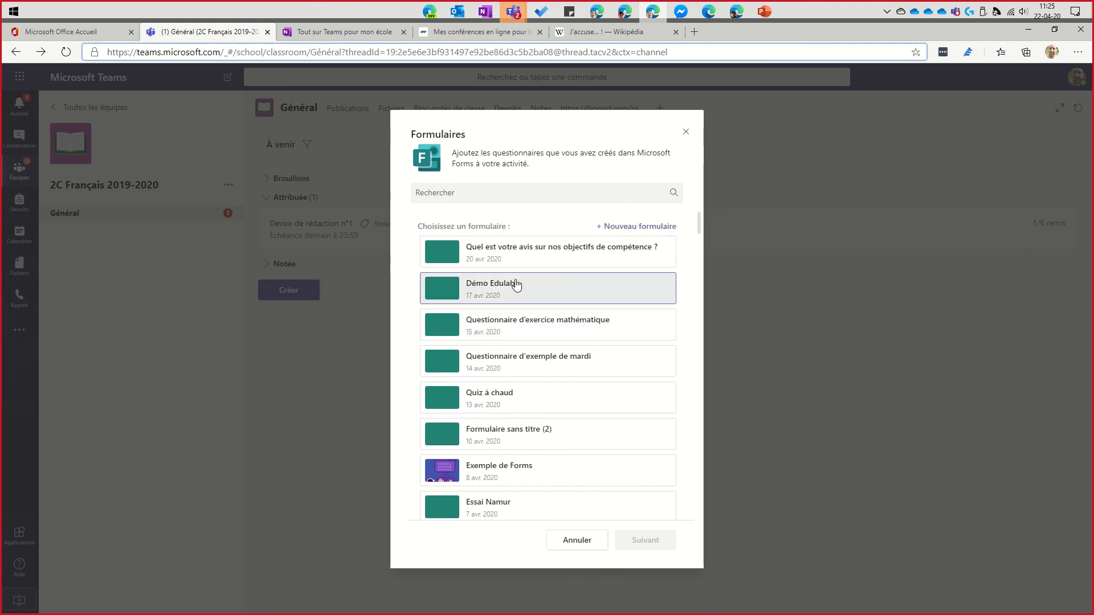
{"action": "left_click", "coordinate": [506, 294]}
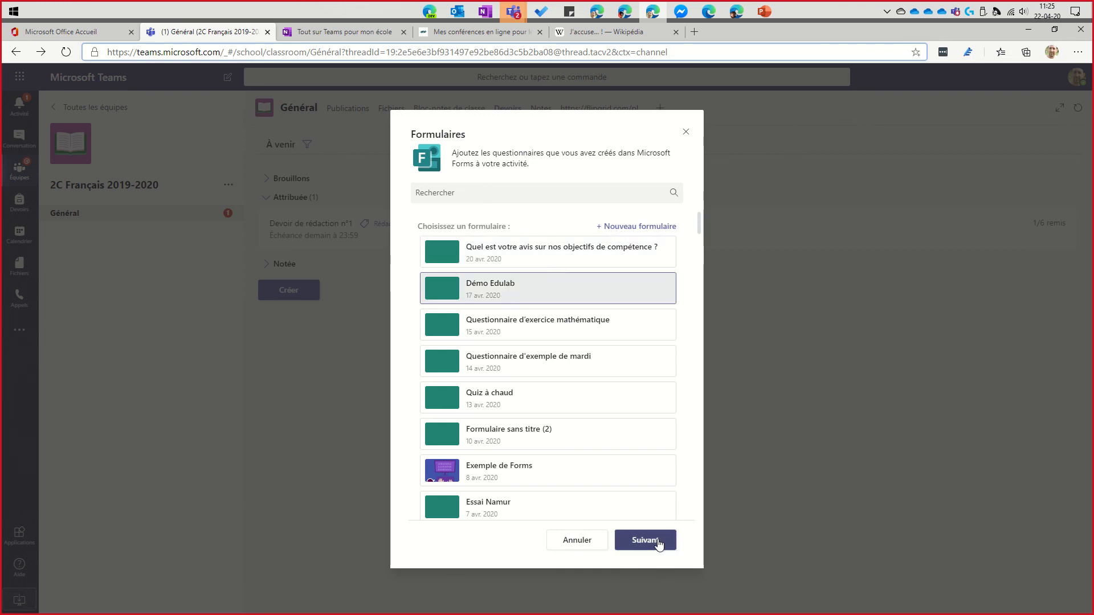
{"action": "left_click", "coordinate": [659, 545]}
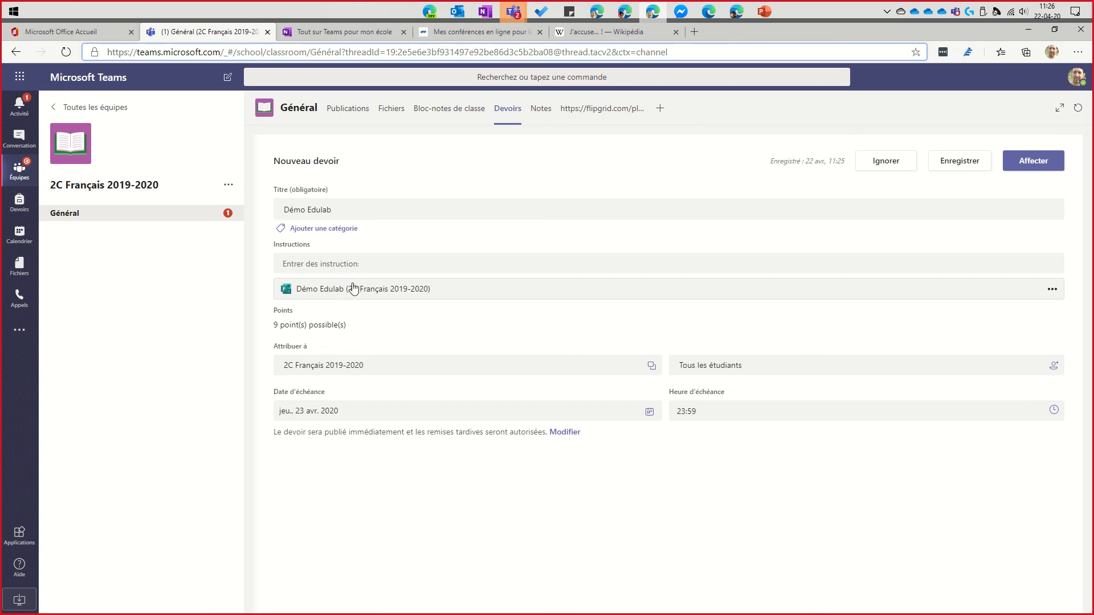
- Show the new assignment's title and instructions fields, leaving them as they are, and open the attached "Démo Edulab (2C Français 2019-2020)" form
{"action": "left_click", "coordinate": [337, 263]}
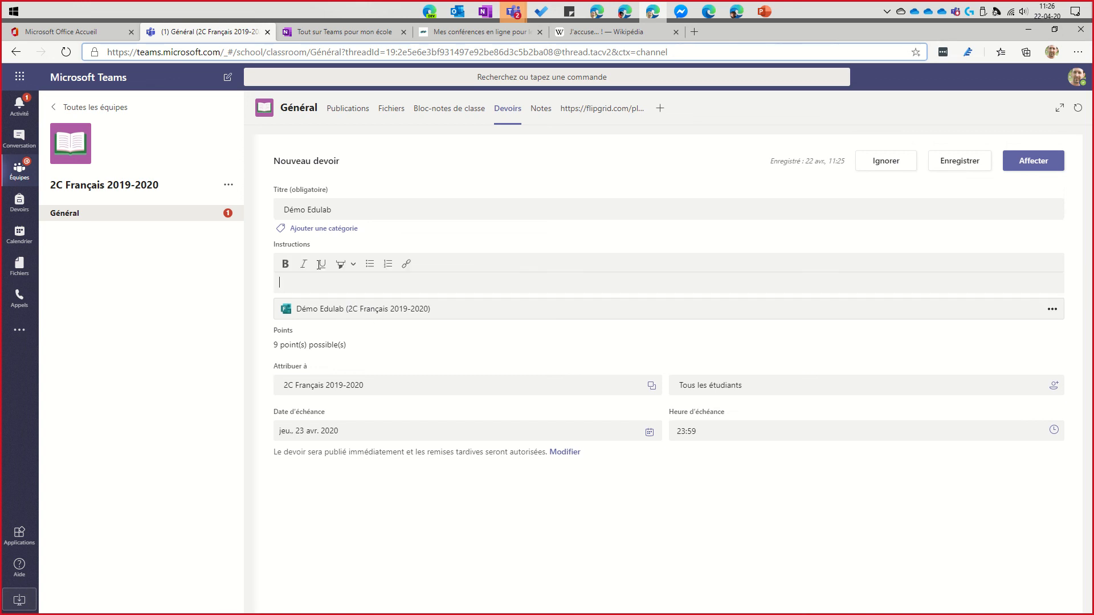
{"action": "left_click", "coordinate": [346, 212]}
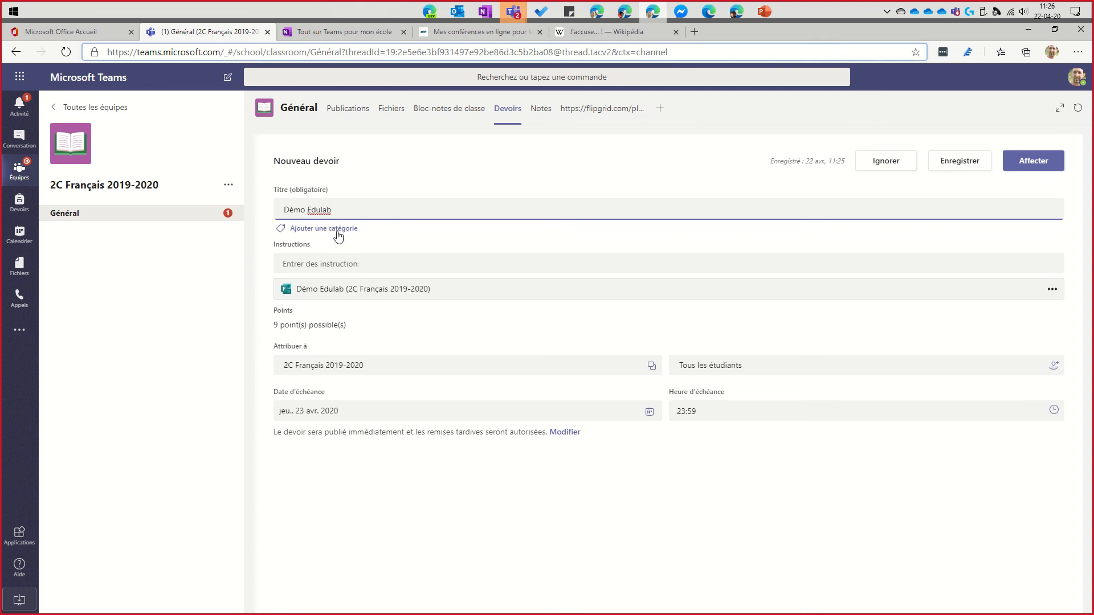
{"action": "left_click", "coordinate": [317, 261]}
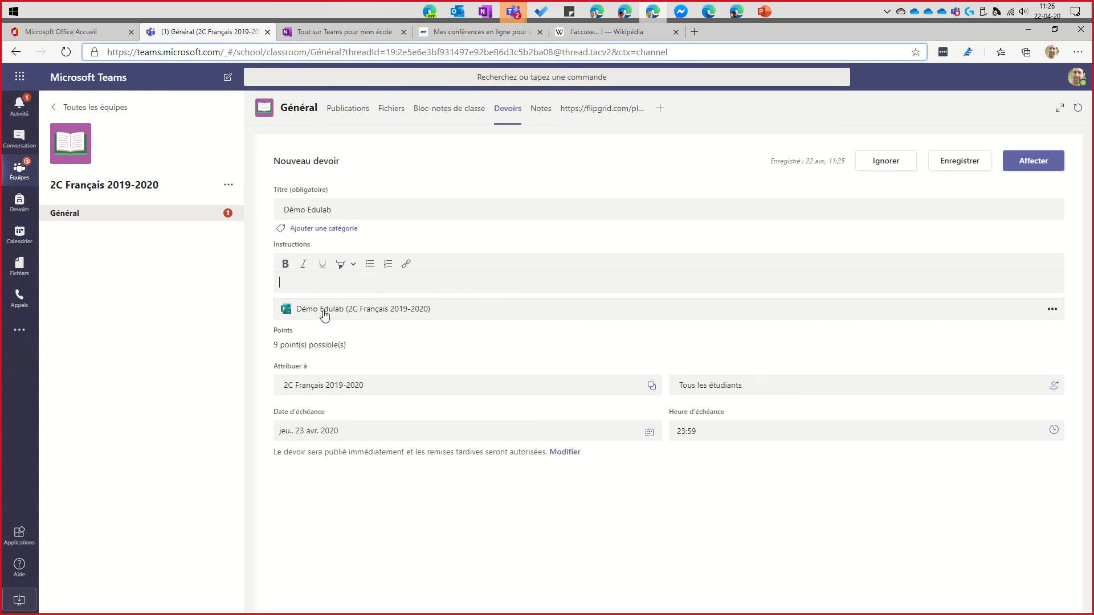
{"action": "left_click", "coordinate": [357, 311]}
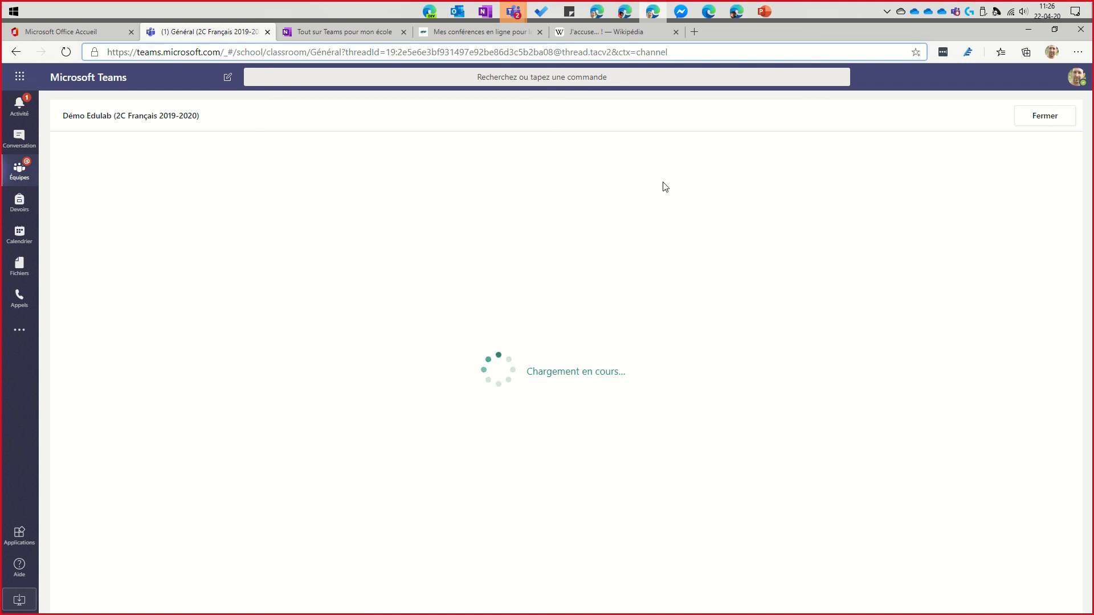
- Close the loading "Démo Edulab" form, reopen it in Teams from the attachment's options and close it again
{"action": "left_click", "coordinate": [1022, 124]}
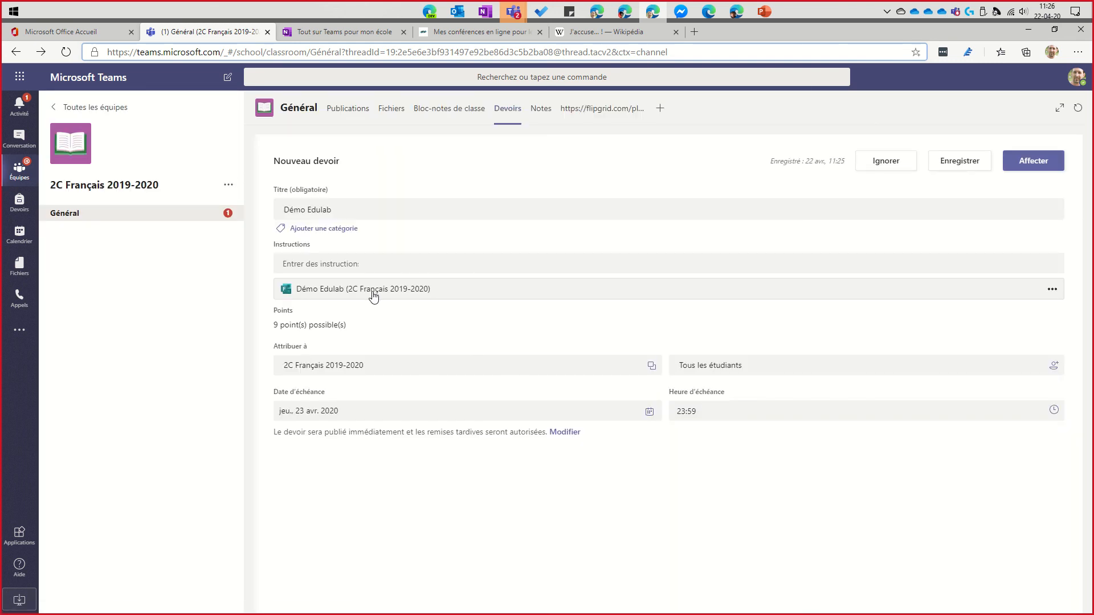
{"action": "left_click", "coordinate": [1051, 291]}
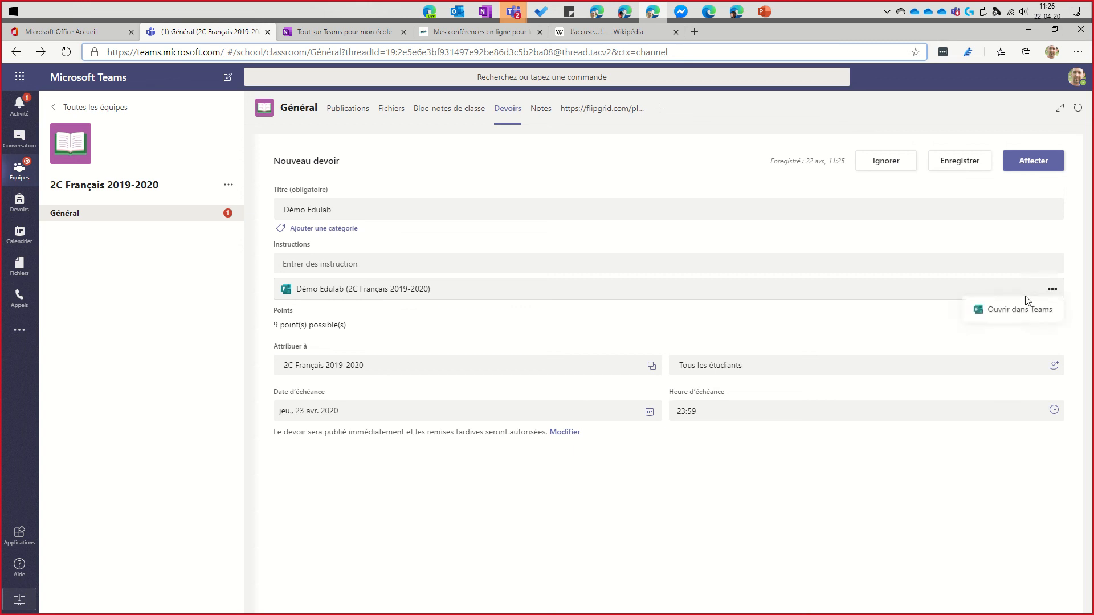
{"action": "left_click", "coordinate": [993, 311]}
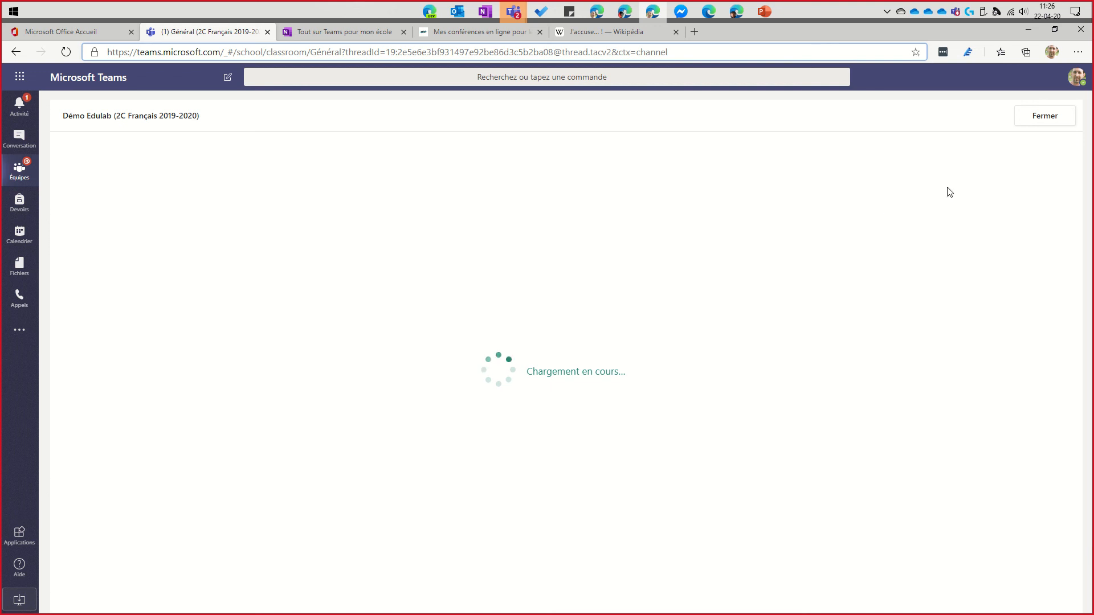
{"action": "left_click", "coordinate": [1050, 126]}
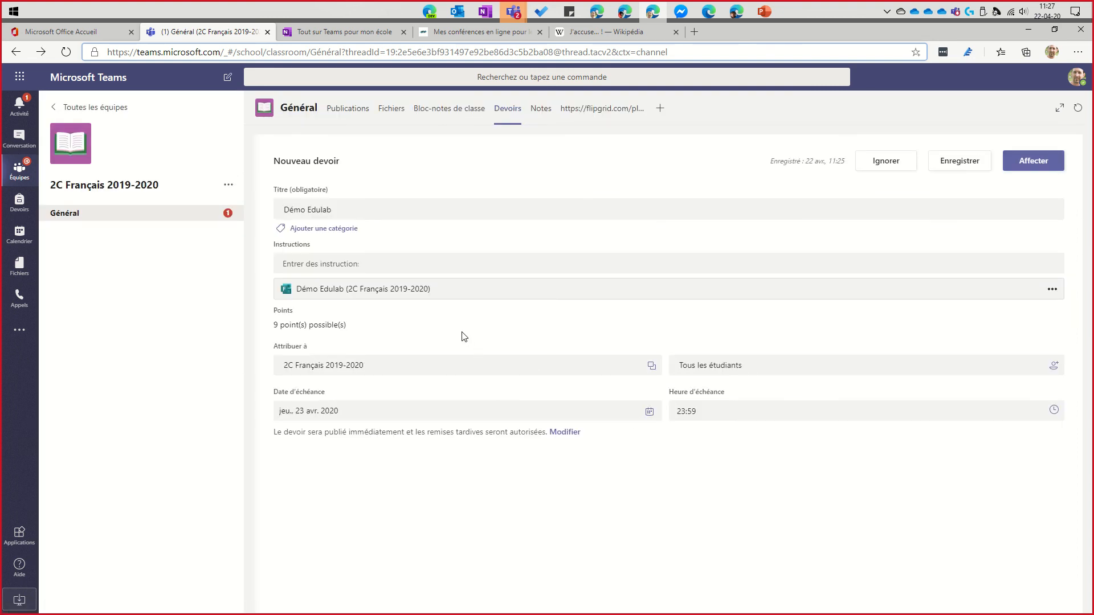
- Show the new assignment's instructions, class, student, due date and due time fields, leaving them unchanged
{"action": "left_click", "coordinate": [317, 263]}
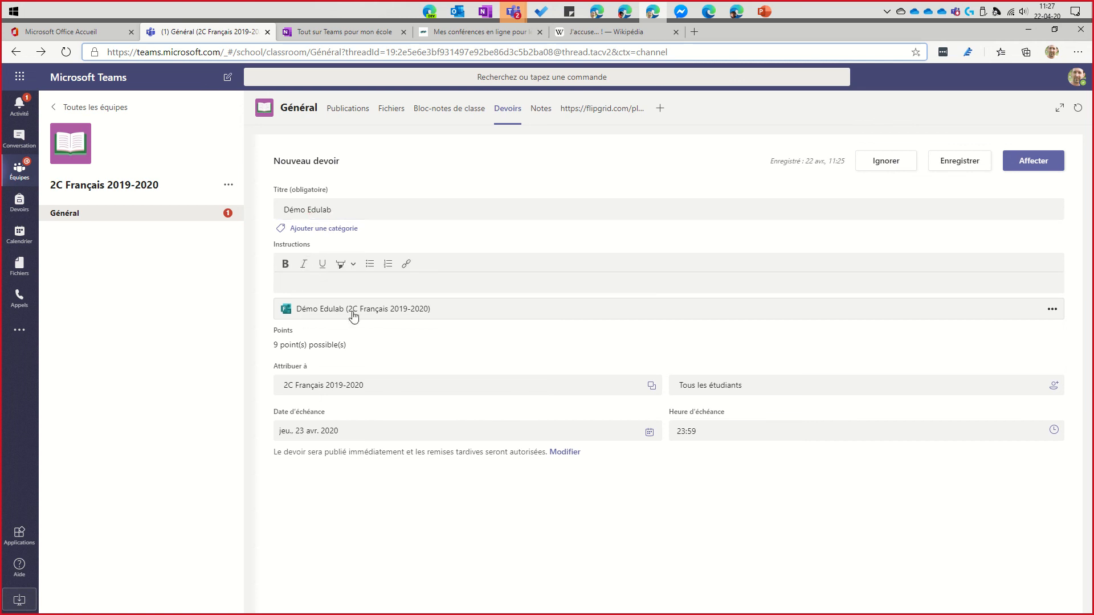
{"action": "left_click", "coordinate": [366, 385]}
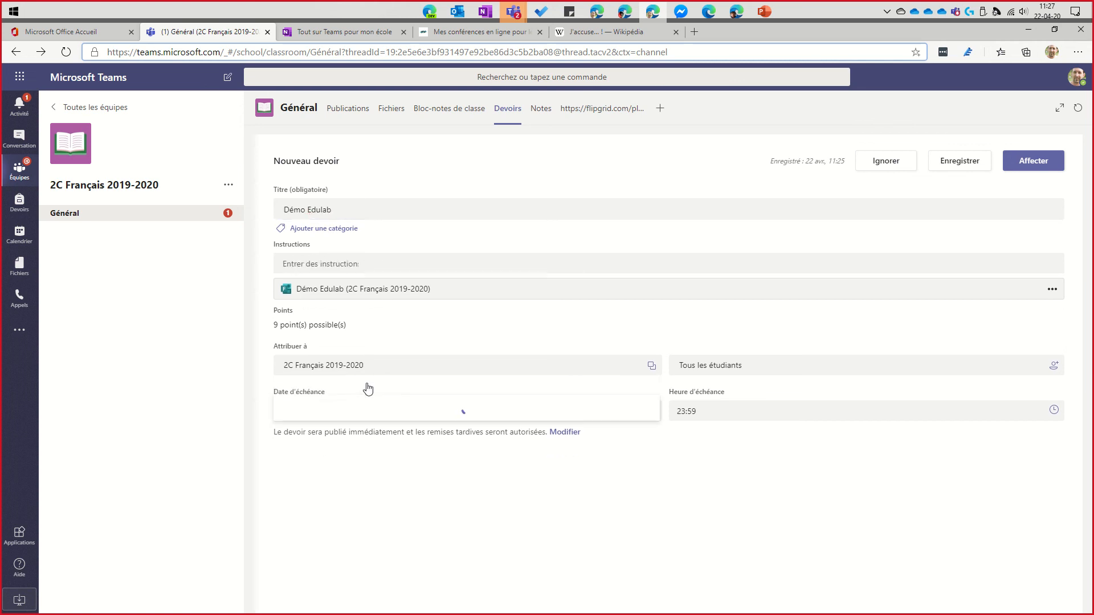
{"action": "left_click", "coordinate": [724, 368]}
{"action": "left_click", "coordinate": [460, 372]}
{"action": "left_click", "coordinate": [571, 544]}
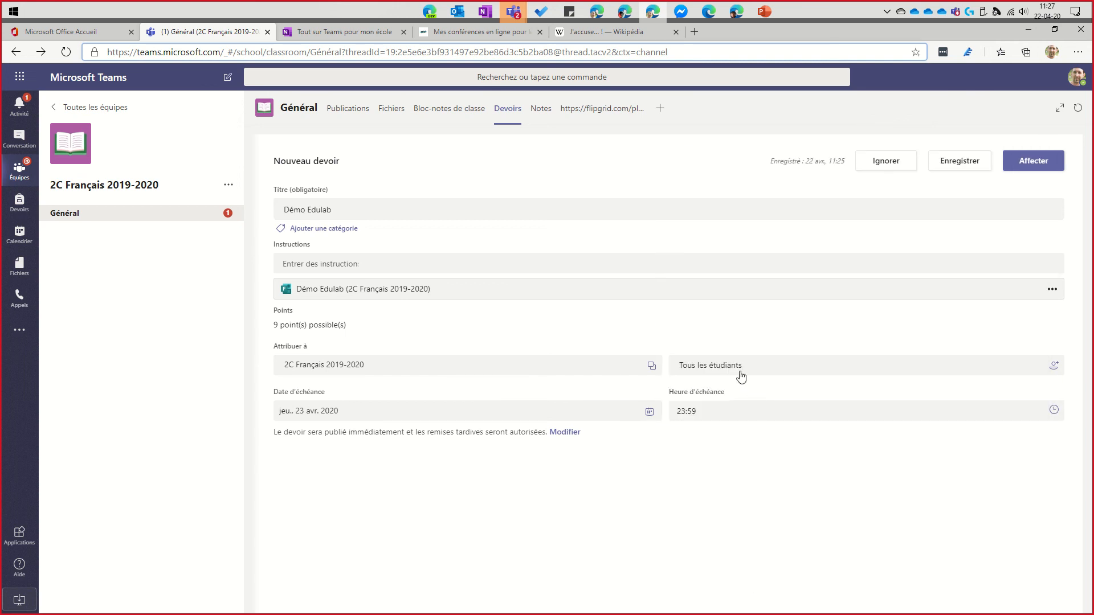
{"action": "left_click", "coordinate": [739, 370]}
{"action": "left_click", "coordinate": [608, 508]}
{"action": "left_click", "coordinate": [454, 410]}
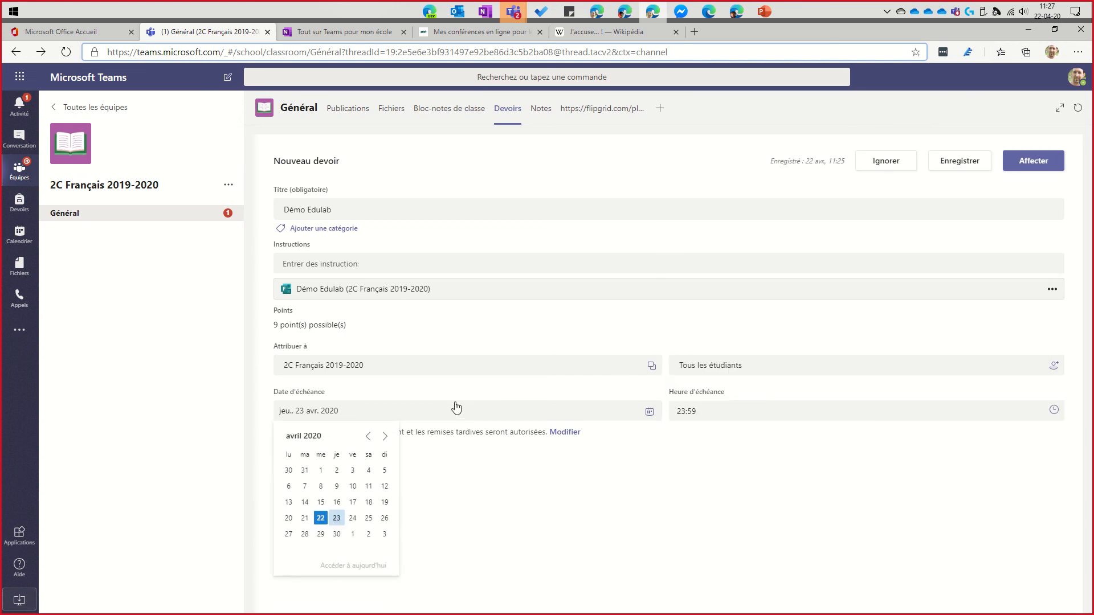
{"action": "left_click", "coordinate": [659, 508]}
{"action": "left_click", "coordinate": [716, 411]}
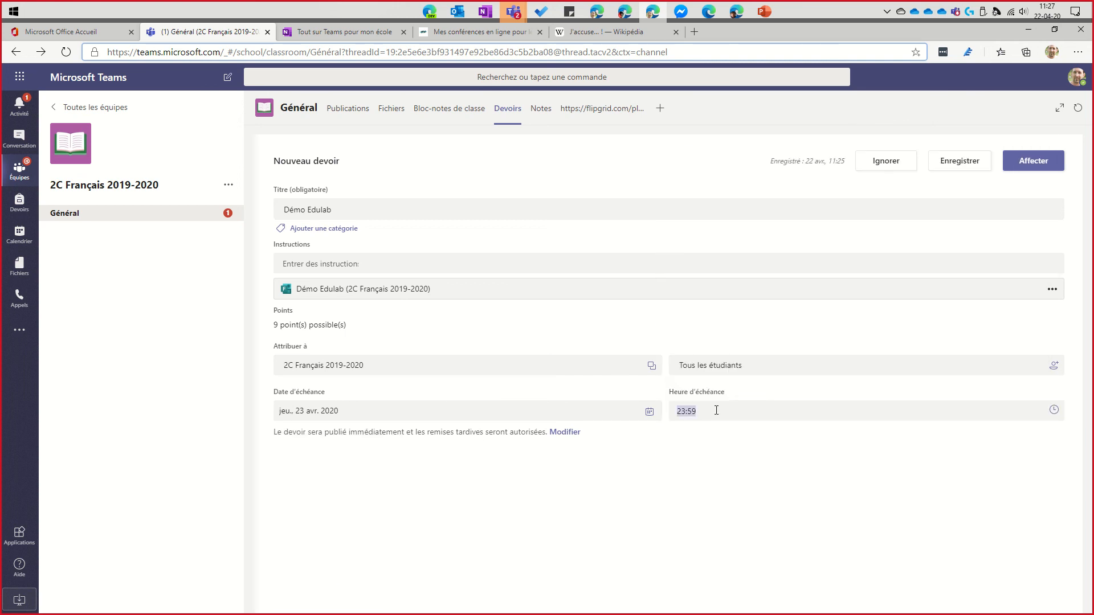
- View the assignment's publication and closing date settings without changing them, and assign the "Démo Edulab" quiz to the class
{"action": "left_click", "coordinate": [564, 433]}
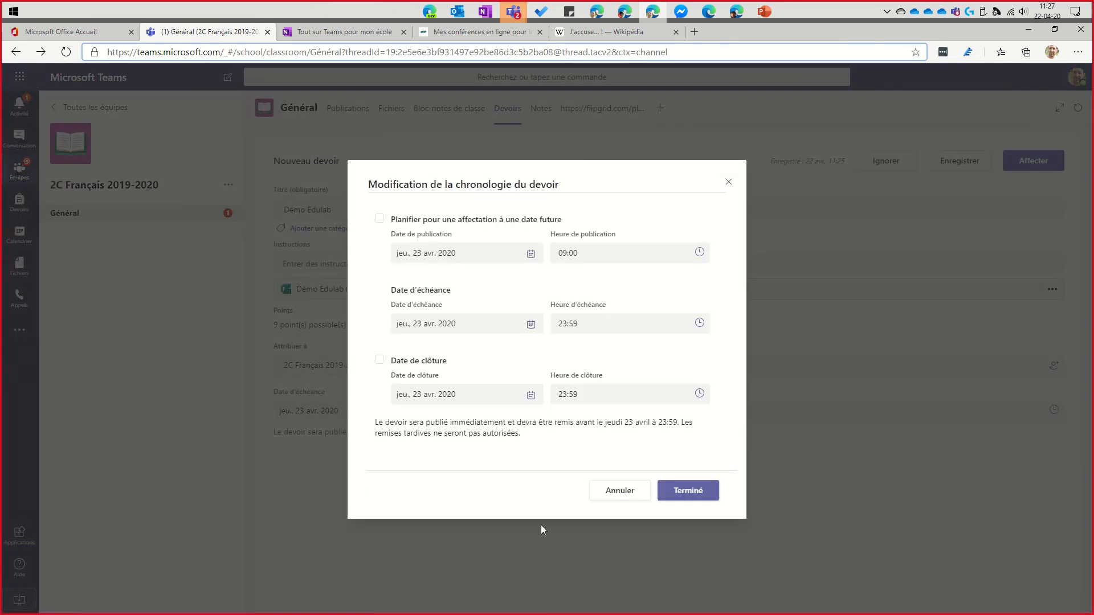
{"action": "left_click", "coordinate": [728, 182]}
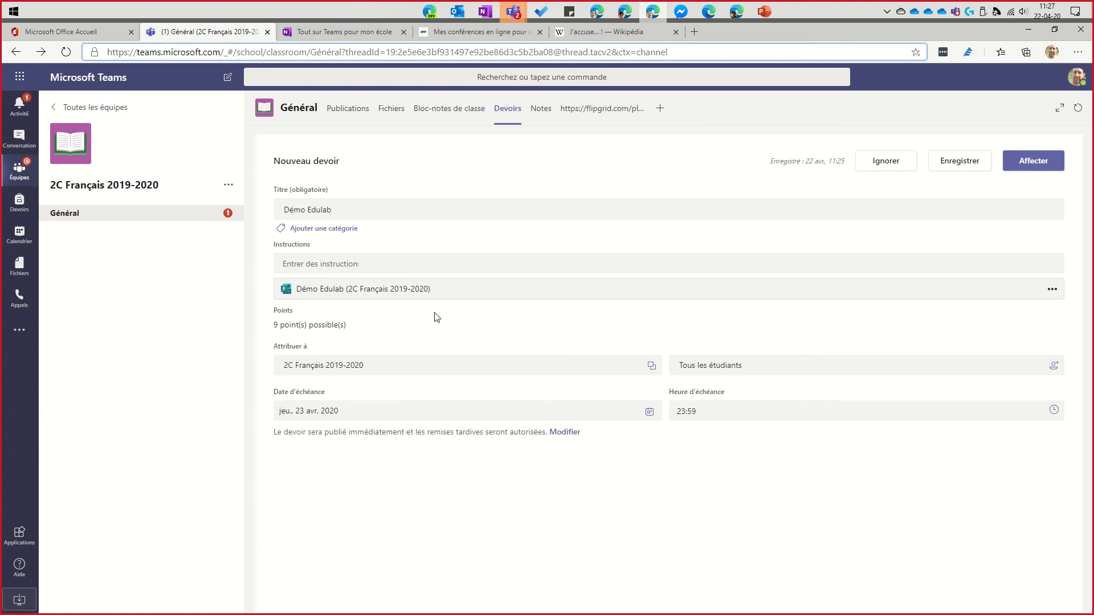
{"action": "left_click", "coordinate": [1023, 166]}
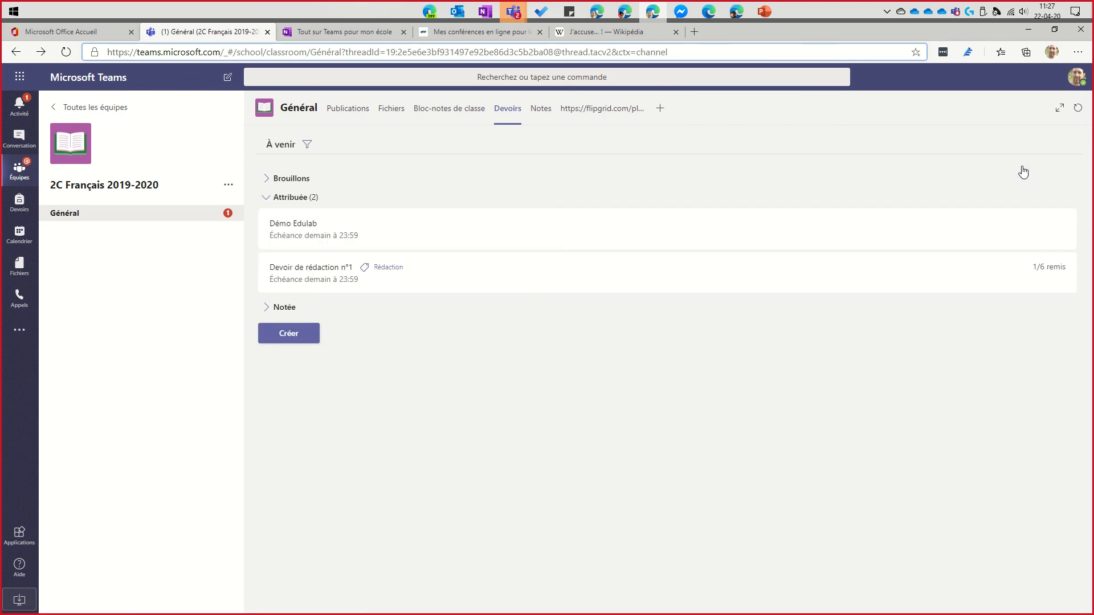
- In the student's browser window, view the "Démo Edulab" assignment from the activity feed, open its attached form and close it
{"action": "left_click", "coordinate": [734, 16]}
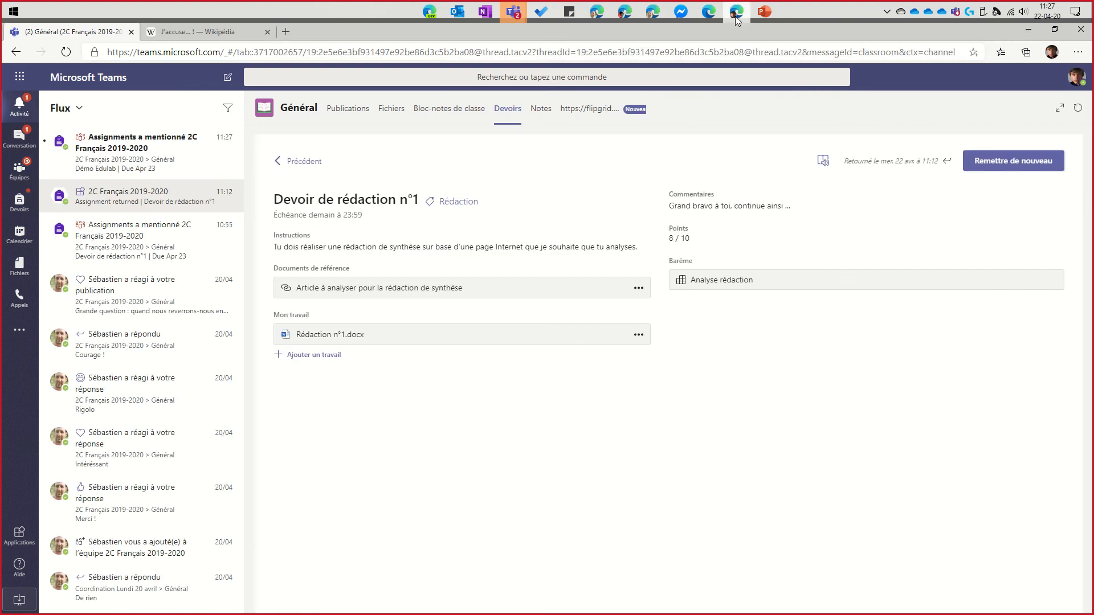
{"action": "left_click", "coordinate": [176, 147]}
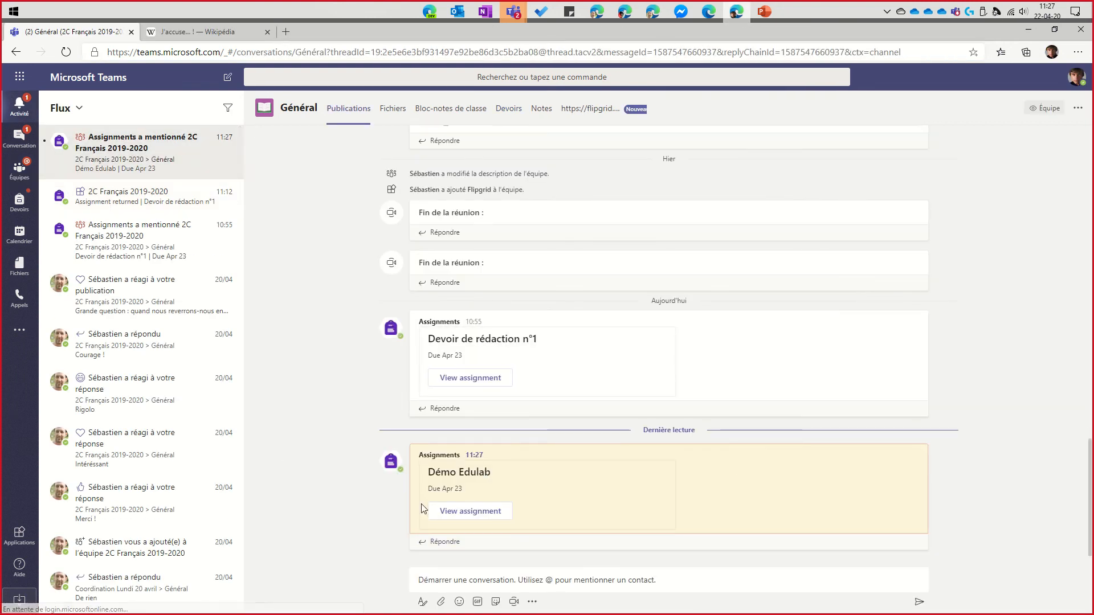
{"action": "left_click", "coordinate": [461, 510]}
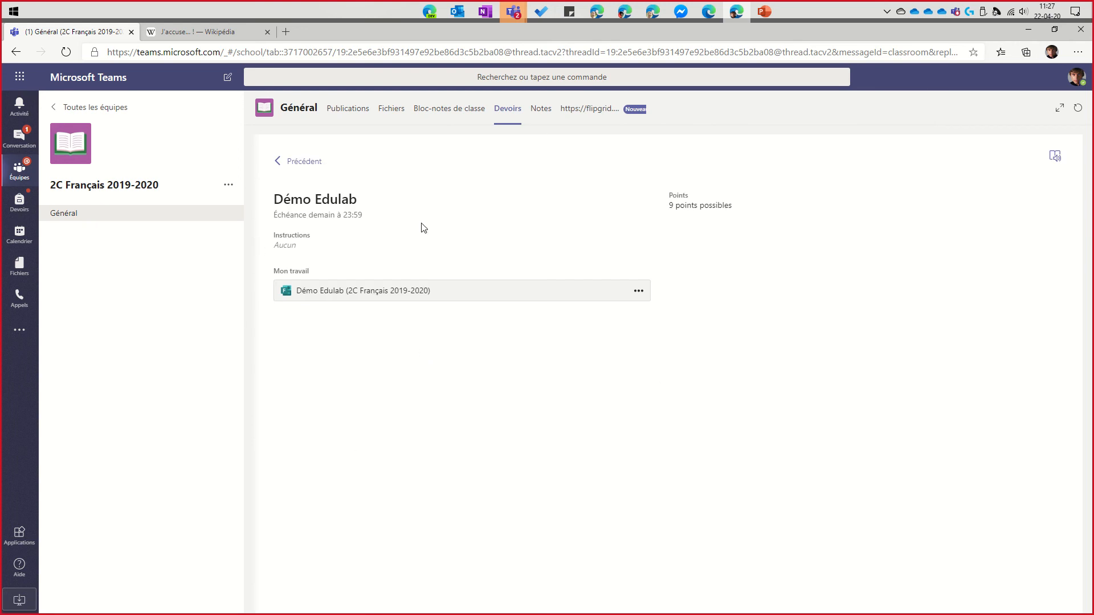
{"action": "left_click", "coordinate": [353, 292]}
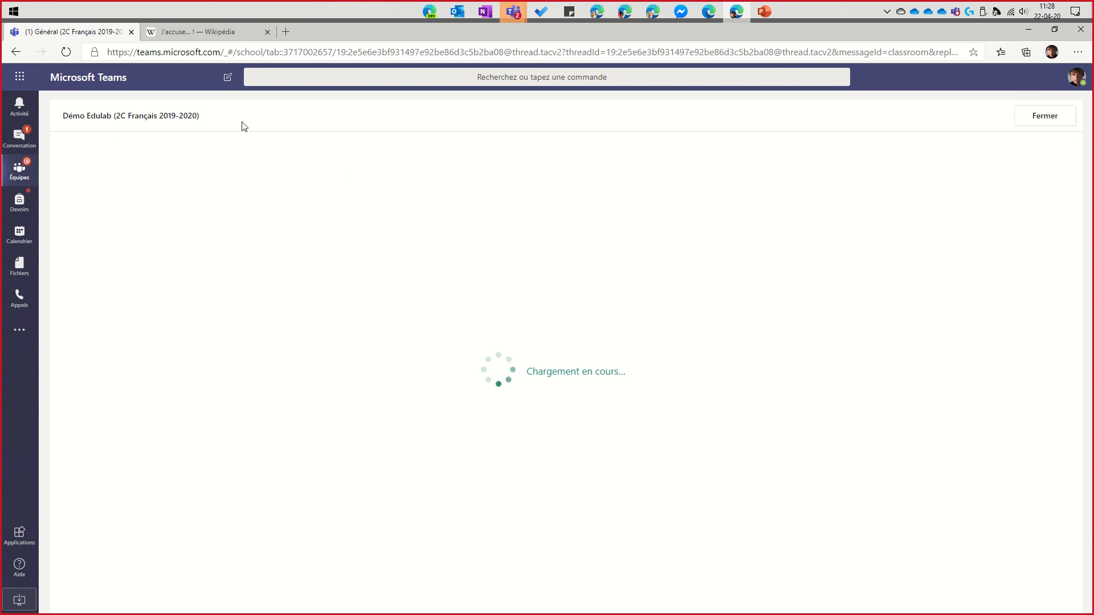
{"action": "left_click", "coordinate": [1042, 118]}
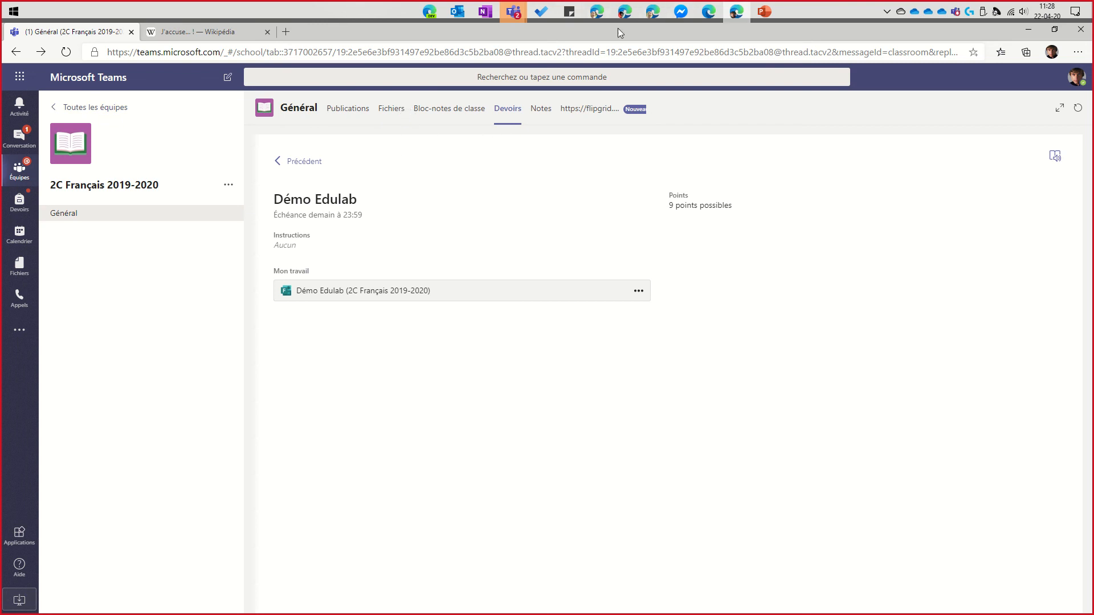
- In the teacher's window, create a quiz assignment (Questionnaire) from the "Questionnaire d'exemple de mardi" form and assign it to all students
{"action": "left_click", "coordinate": [647, 11]}
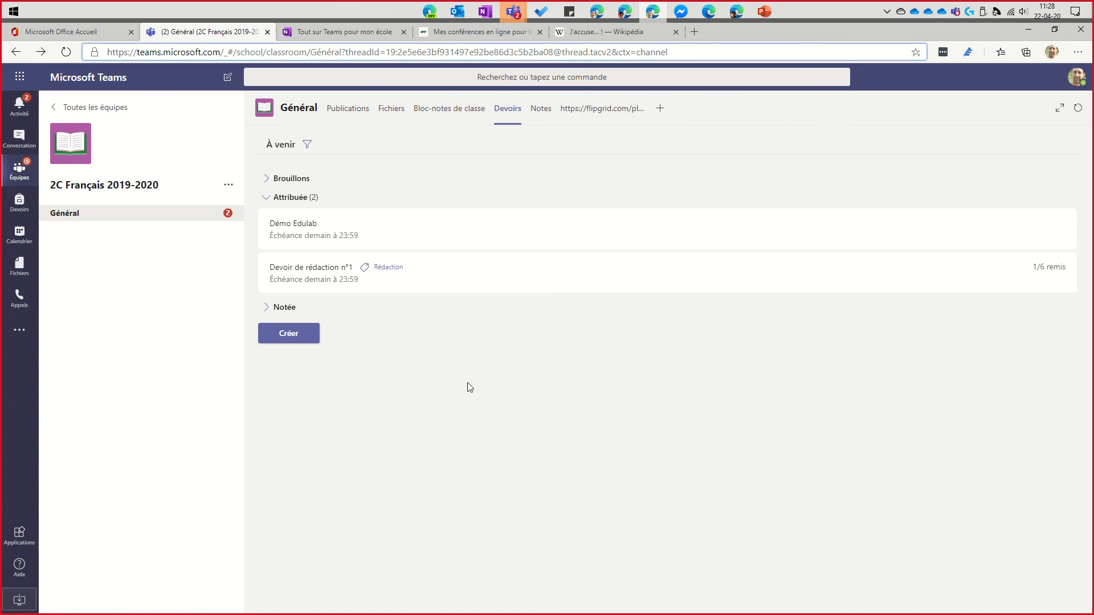
{"action": "left_click", "coordinate": [280, 336]}
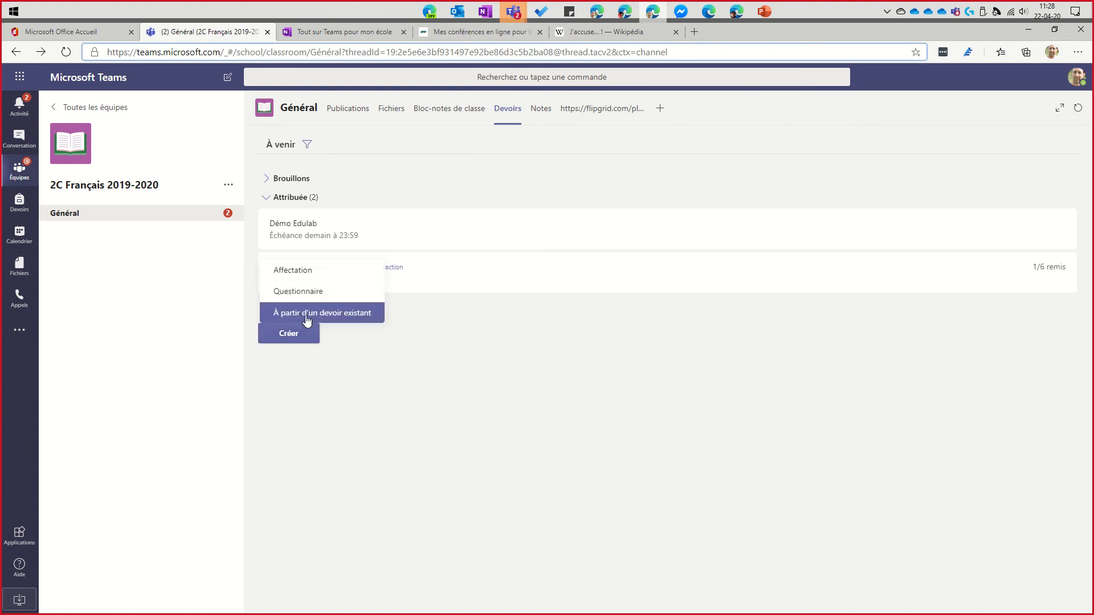
{"action": "left_click", "coordinate": [309, 295]}
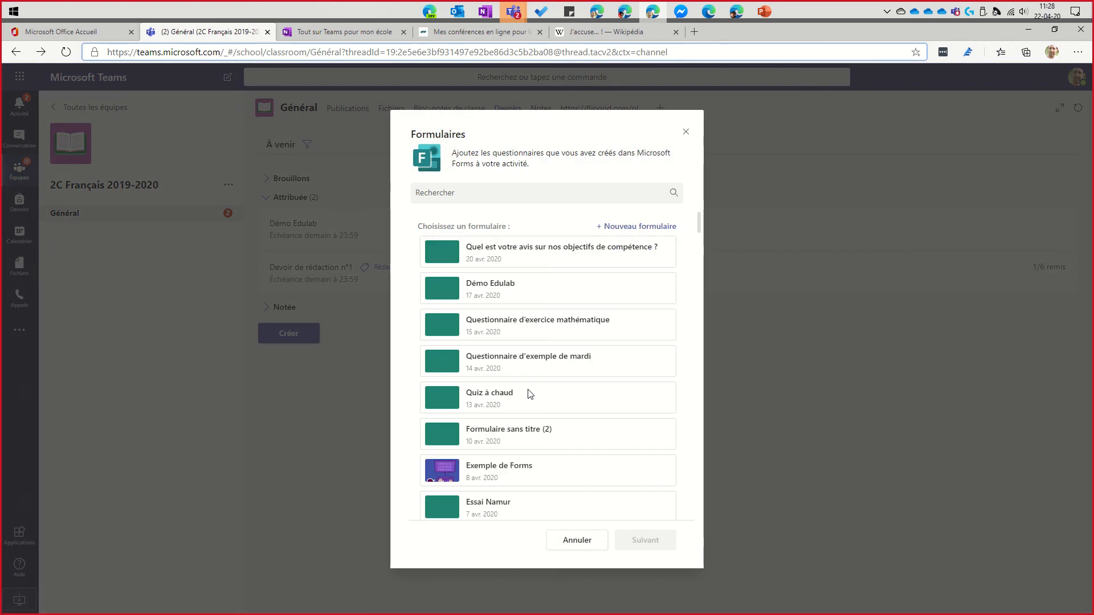
{"action": "left_click", "coordinate": [506, 469]}
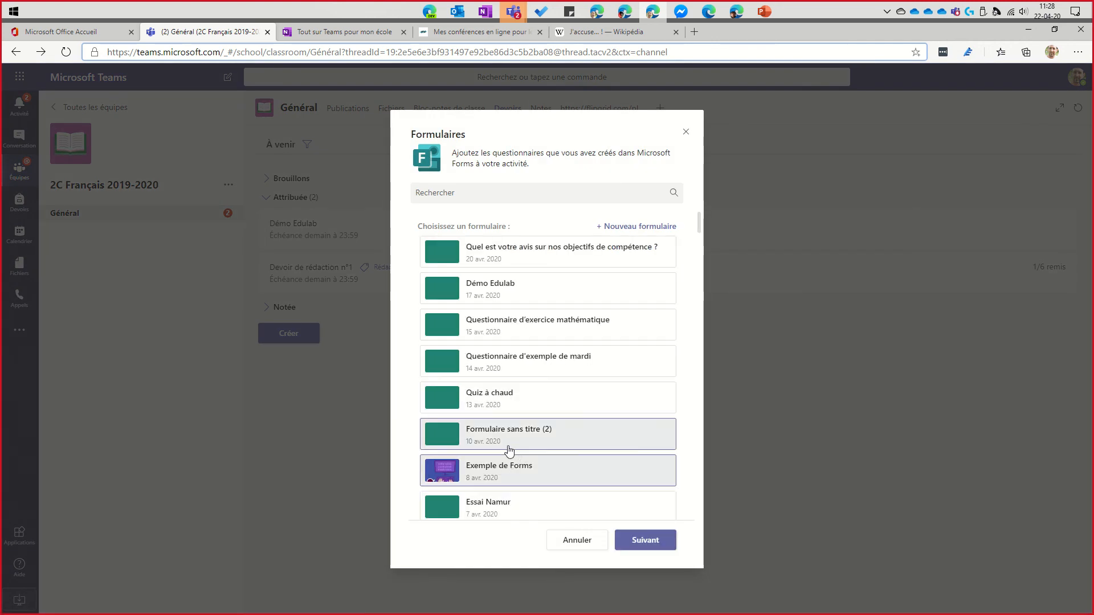
{"action": "scroll", "coordinate": [510, 447], "scroll_direction": "down", "scroll_amount": 1}
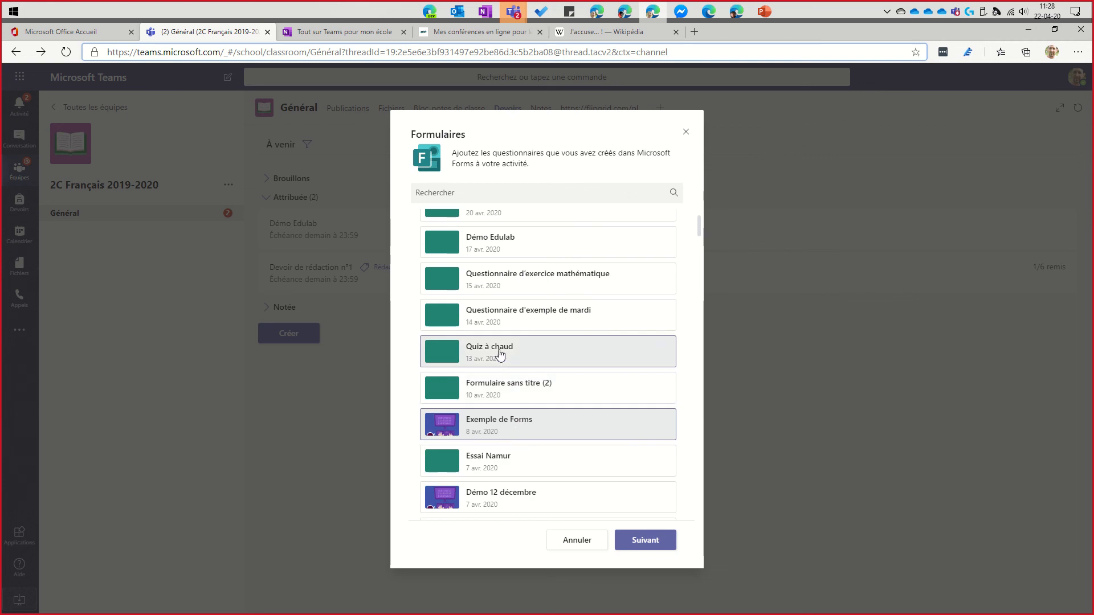
{"action": "left_click", "coordinate": [510, 329]}
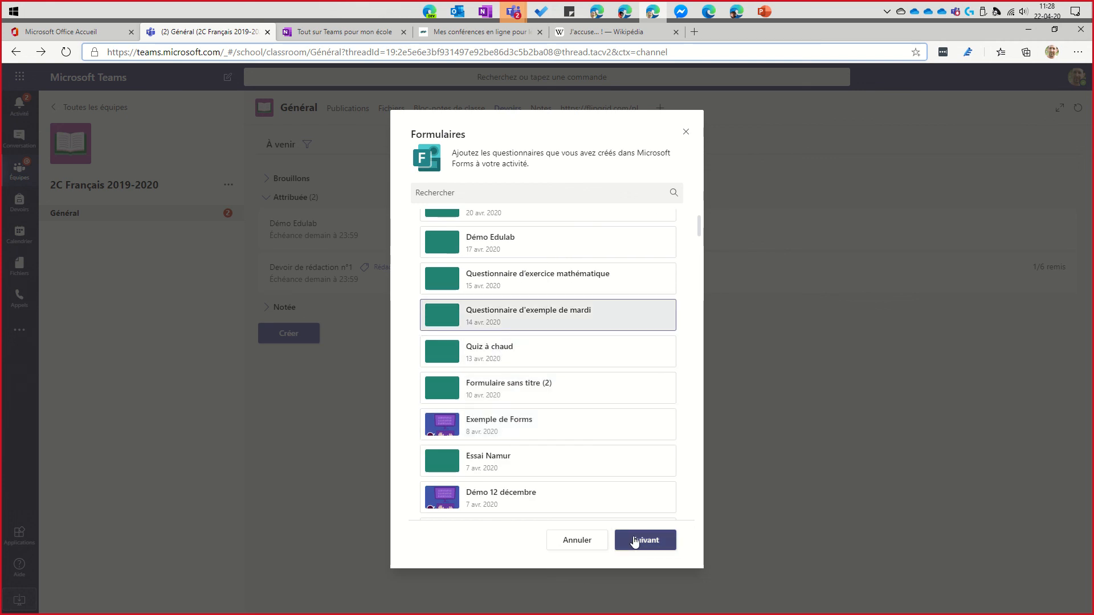
{"action": "left_click", "coordinate": [635, 541]}
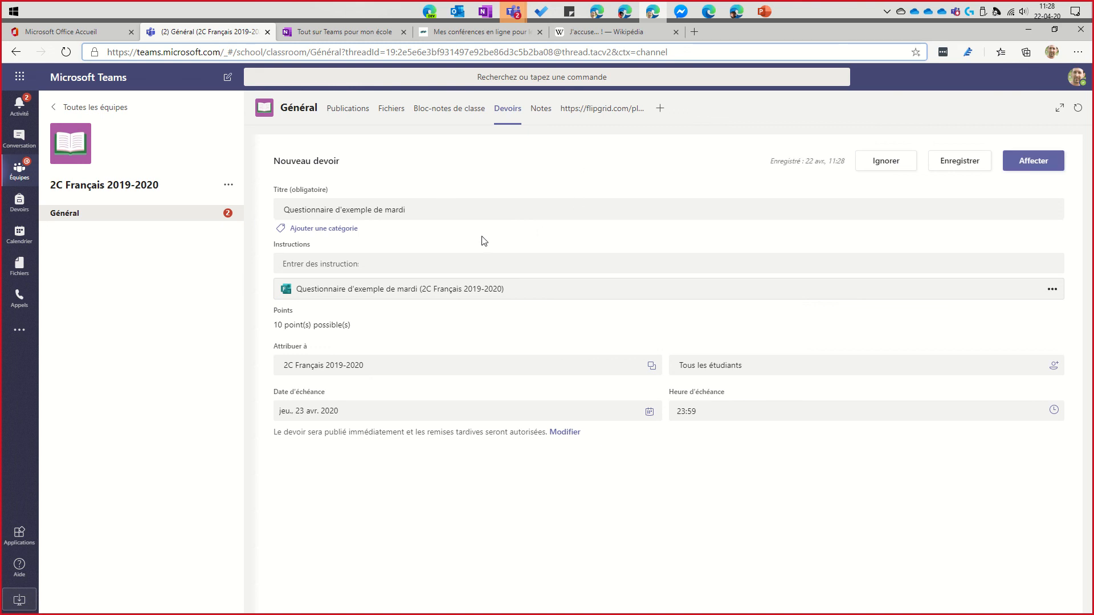
{"action": "left_click", "coordinate": [1027, 167]}
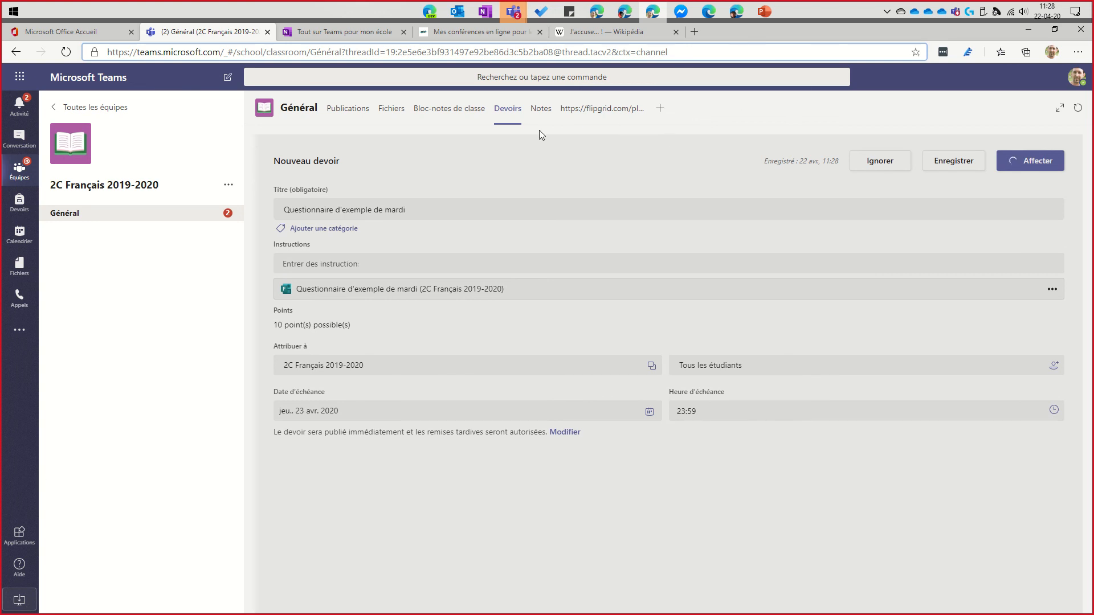
- Reopen the "Démo Edulab" form from the channel posts in the student's window and switch back to the teacher's window
{"action": "left_click", "coordinate": [732, 14]}
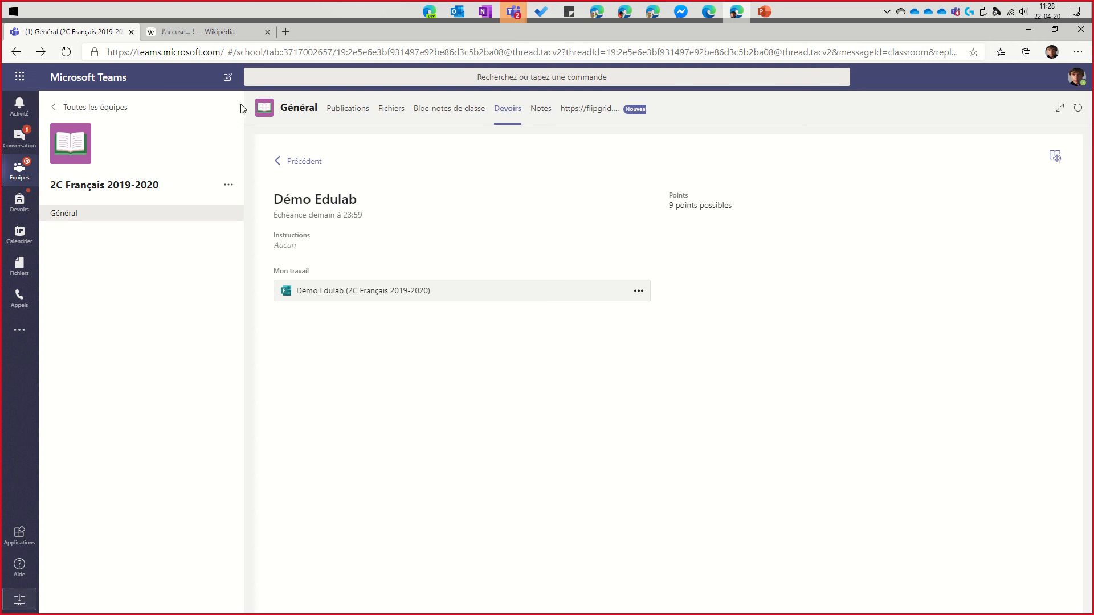
{"action": "left_click", "coordinate": [336, 109]}
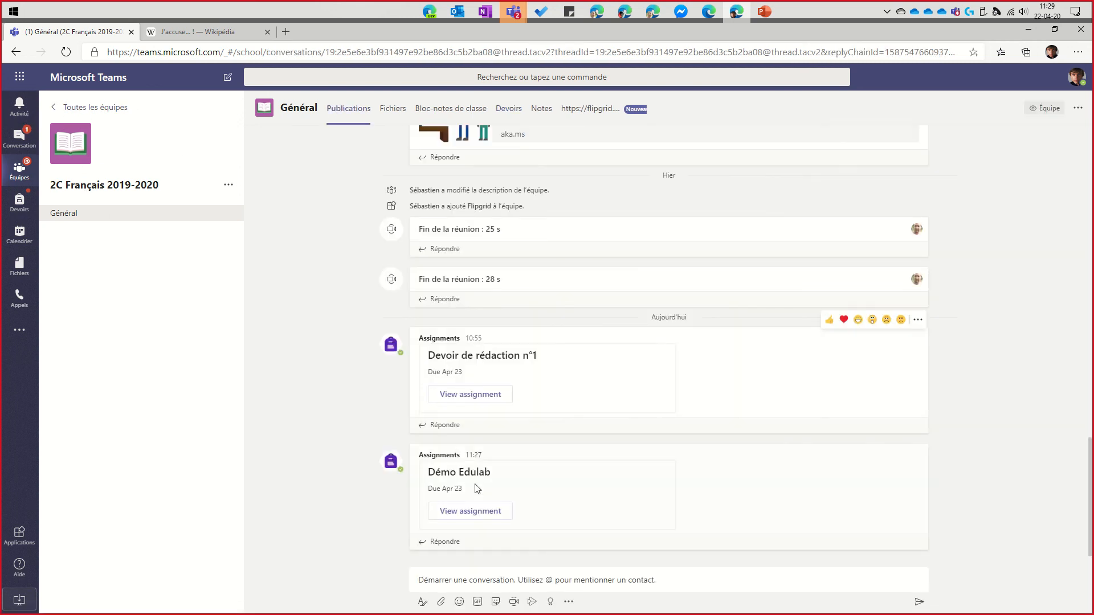
{"action": "left_click", "coordinate": [479, 514]}
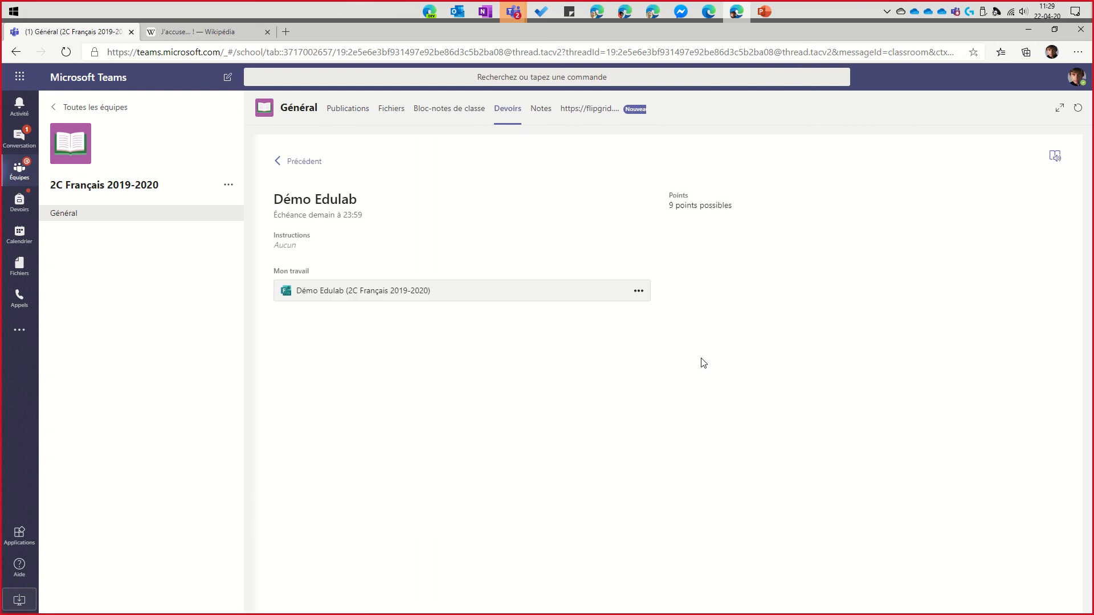
{"action": "left_click", "coordinate": [364, 290]}
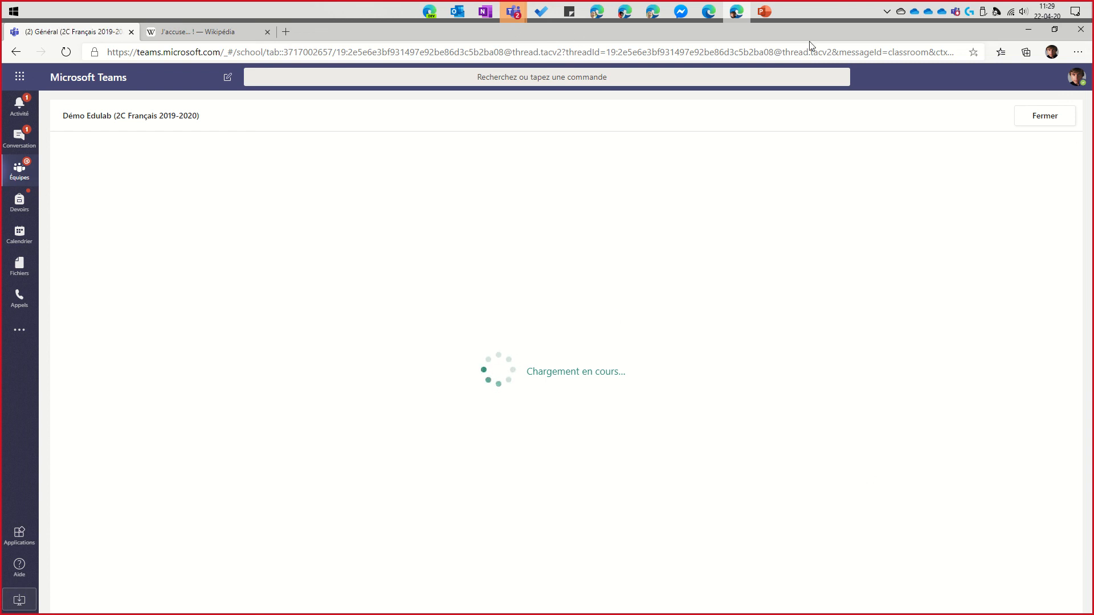
{"action": "left_click", "coordinate": [708, 11]}
{"action": "left_click", "coordinate": [652, 11]}
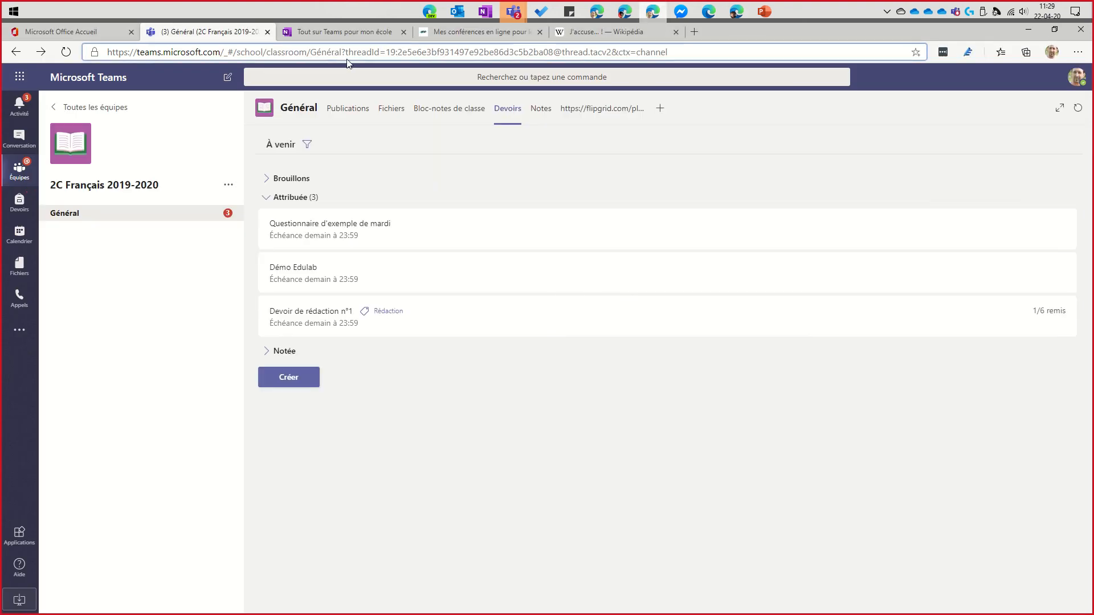
{"action": "left_click", "coordinate": [692, 31]}
{"action": "type", "text": "f"}
{"action": "key", "text": "Escape"}
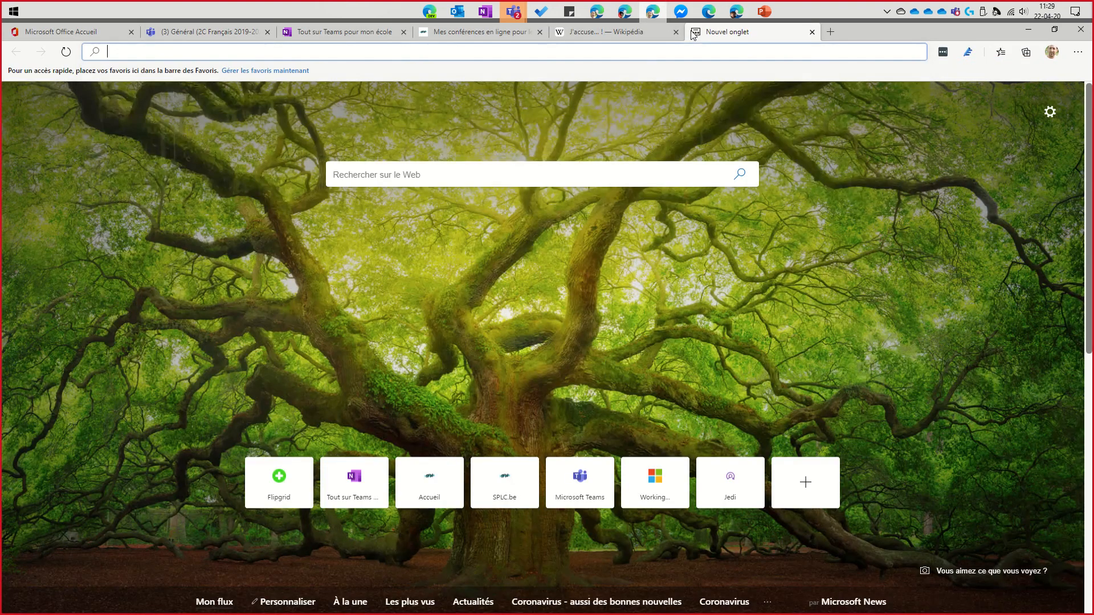
{"action": "left_click", "coordinate": [814, 32]}
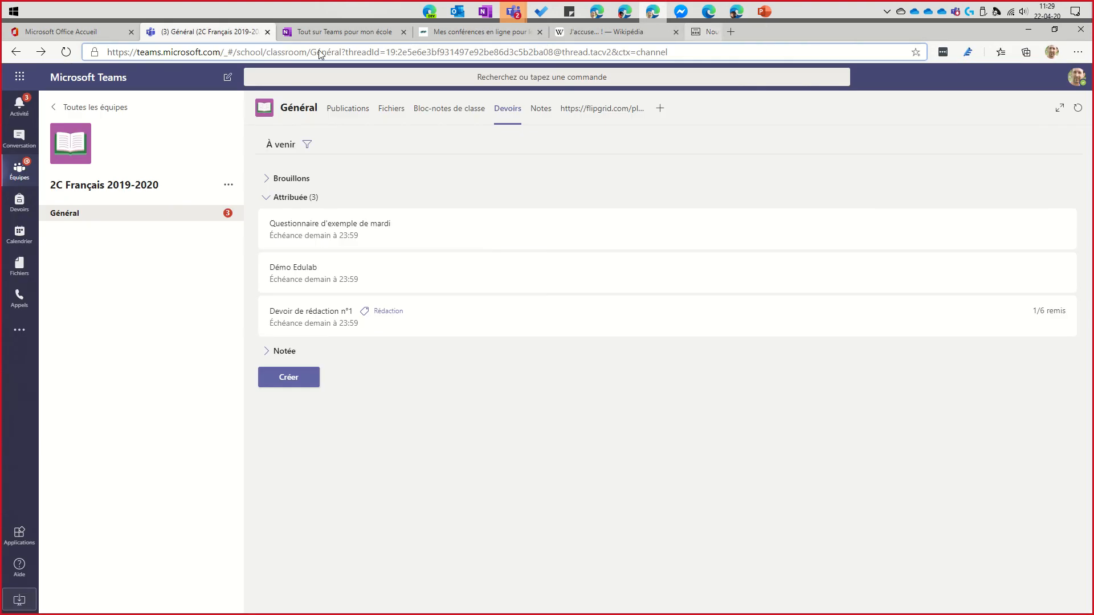
- Launch Forms from the Microsoft Office home page and load the splc.be website in a new browser tab
{"action": "left_click", "coordinate": [85, 31]}
{"action": "left_click", "coordinate": [248, 222]}
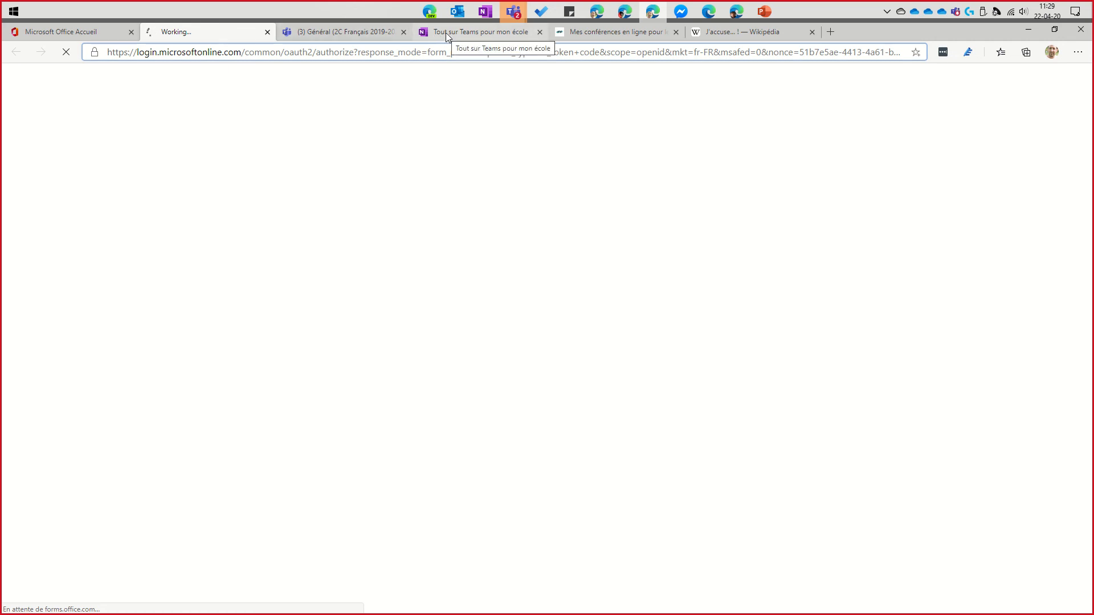
{"action": "left_click", "coordinate": [830, 32]}
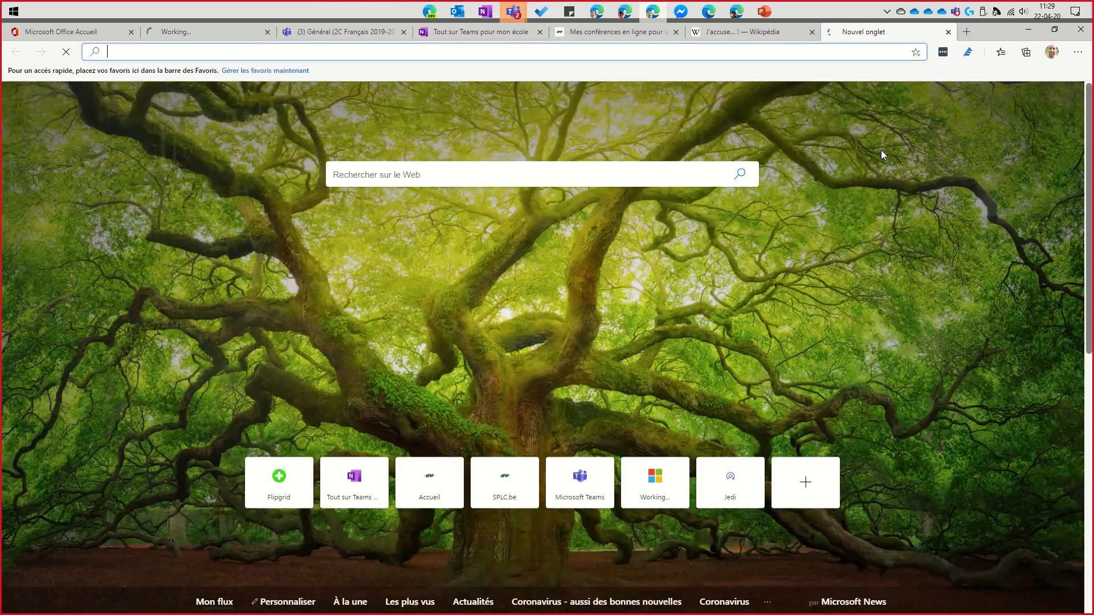
{"action": "type", "text": "splc.be"}
{"action": "key", "text": "Return"}
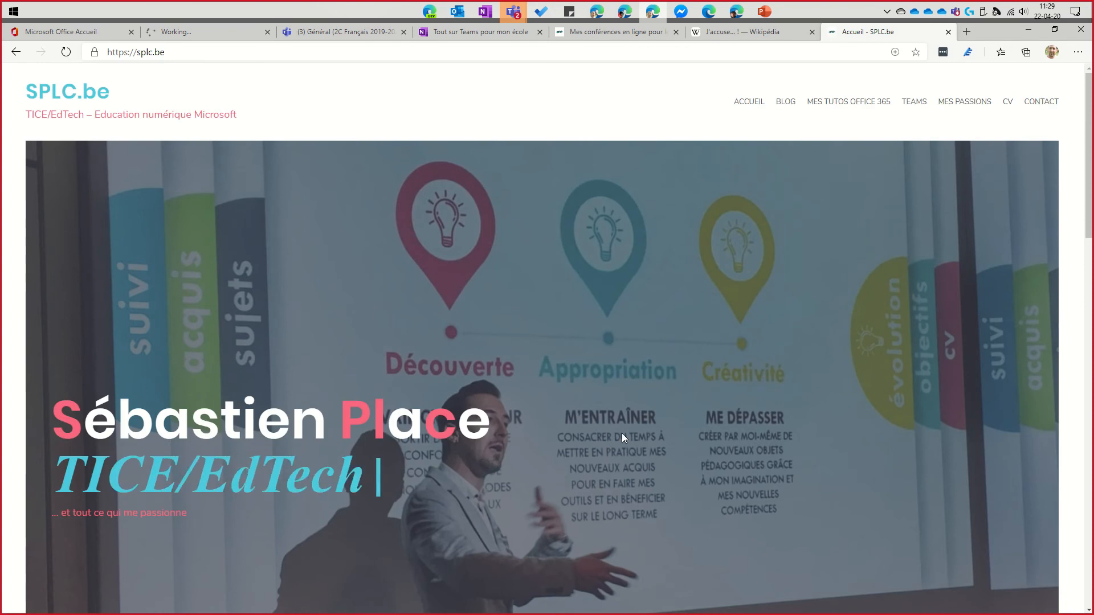
- Open the "Mes conférences gratuites Microsoft Education" article on splc.be and view the Mercredi sessions
{"action": "scroll", "coordinate": [621, 437], "scroll_direction": "down", "scroll_amount": 1}
{"action": "scroll", "coordinate": [620, 437], "scroll_direction": "down", "scroll_amount": 5}
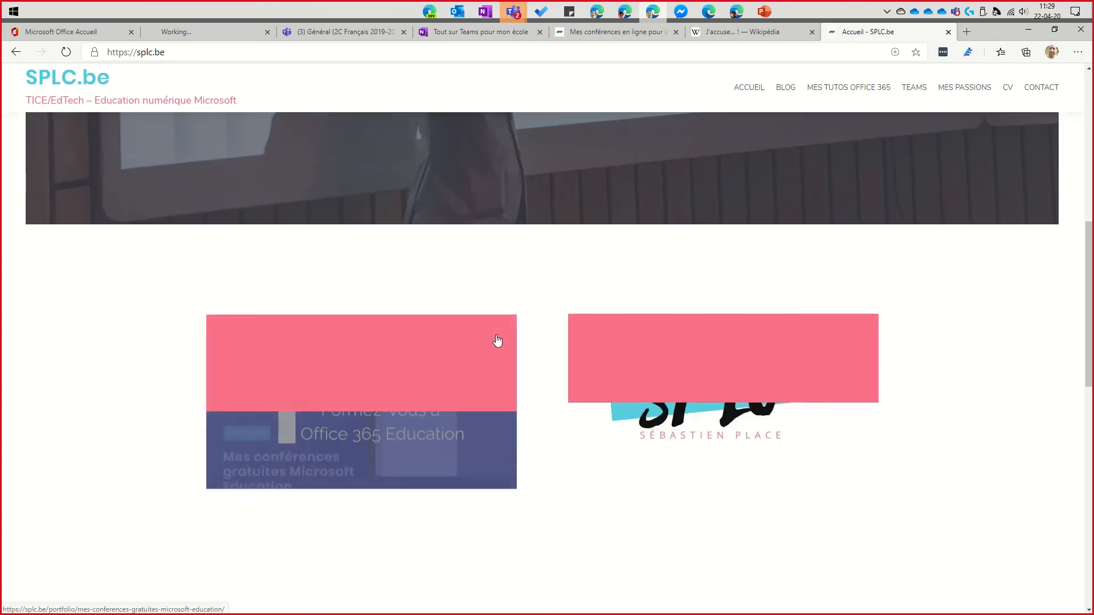
{"action": "scroll", "coordinate": [521, 390], "scroll_direction": "down", "scroll_amount": 5}
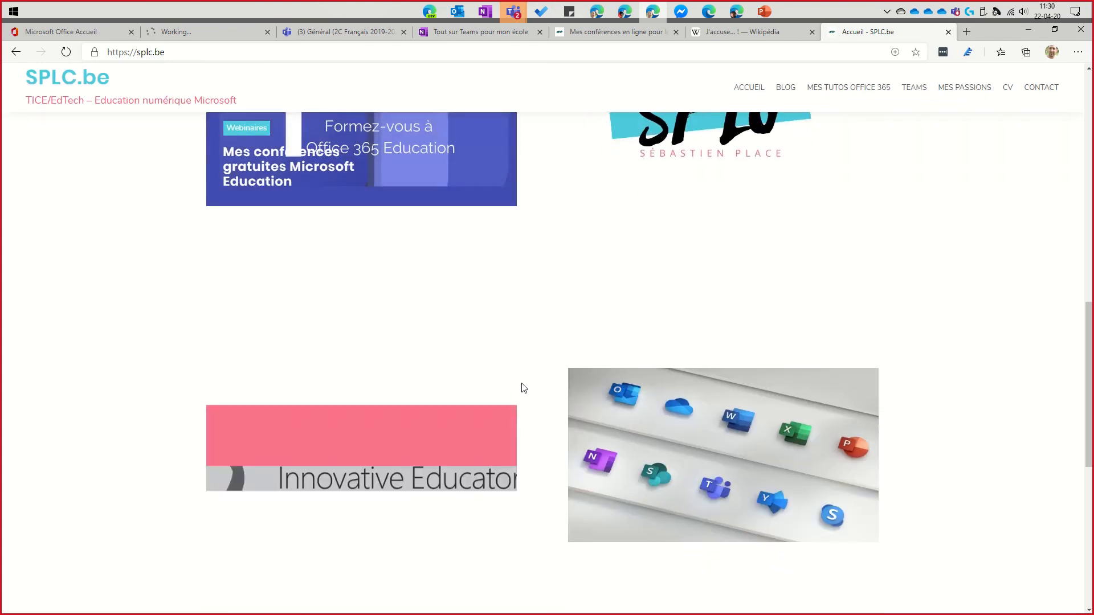
{"action": "scroll", "coordinate": [309, 205], "scroll_direction": "up", "scroll_amount": 2}
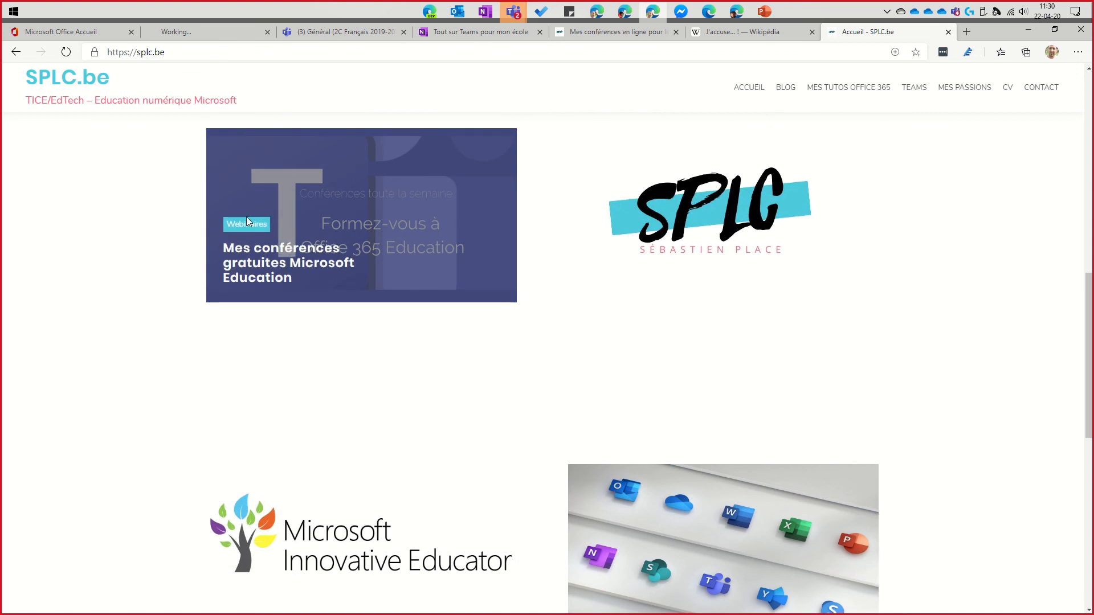
{"action": "left_click", "coordinate": [446, 268]}
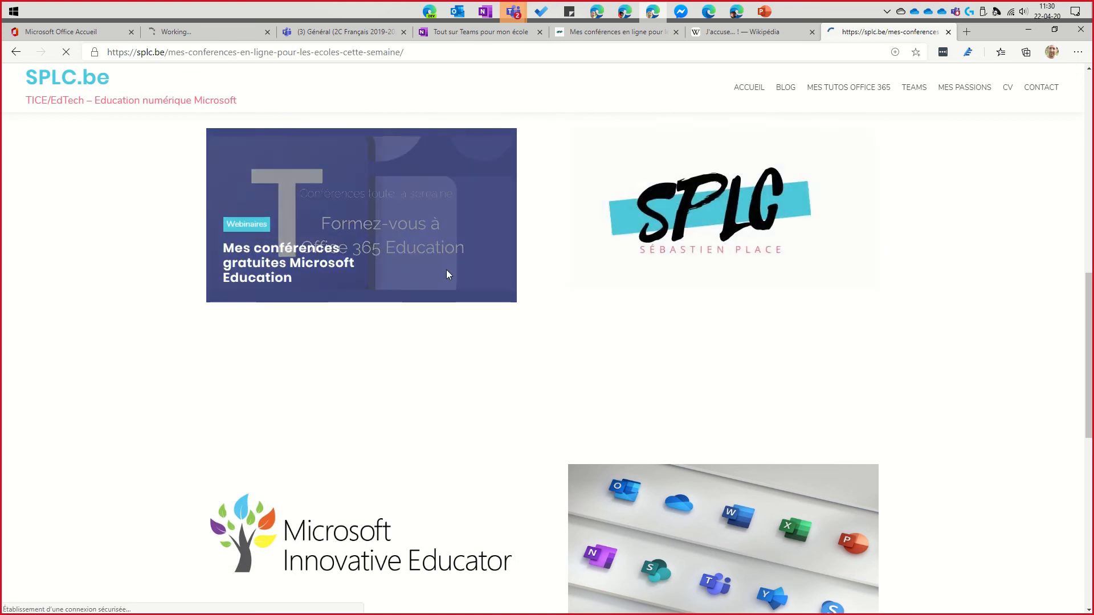
{"action": "scroll", "coordinate": [486, 274], "scroll_direction": "down", "scroll_amount": 20}
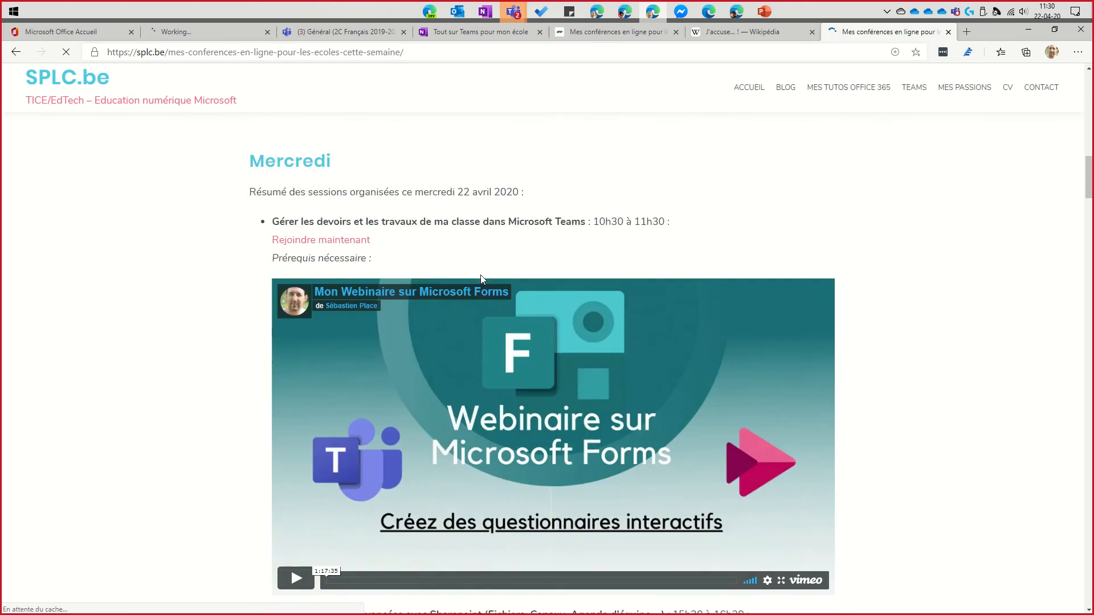
{"action": "scroll", "coordinate": [480, 274], "scroll_direction": "down", "scroll_amount": 6}
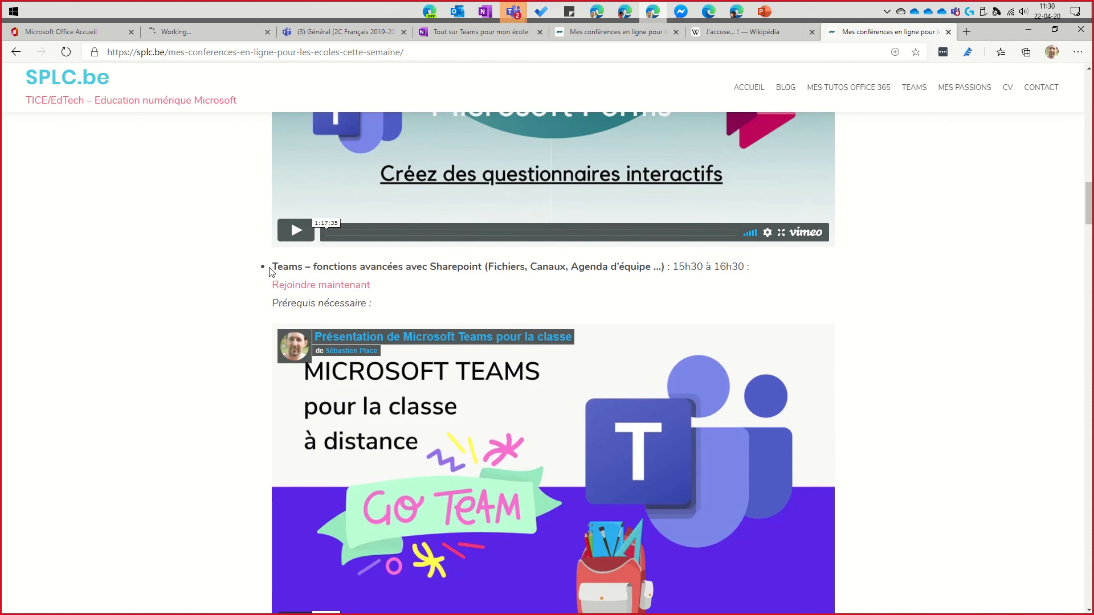
- Highlight the "Teams – fonctions avancées avec Sharepoint" session title and its "Agenda d'équipe" topic, and clear the selection
{"action": "left_click_drag", "start_coordinate": [272, 266], "coordinate": [674, 270]}
{"action": "left_click", "coordinate": [489, 268]}
{"action": "left_click_drag", "start_coordinate": [569, 271], "coordinate": [651, 266]}
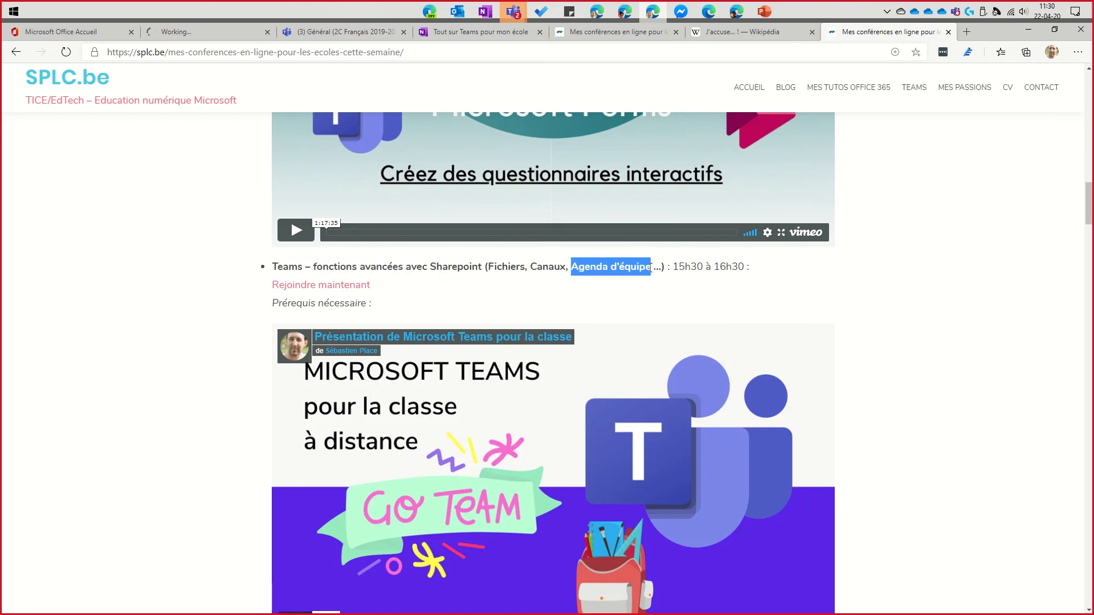
{"action": "triple_click", "coordinate": [476, 268]}
{"action": "left_click", "coordinate": [466, 267]}
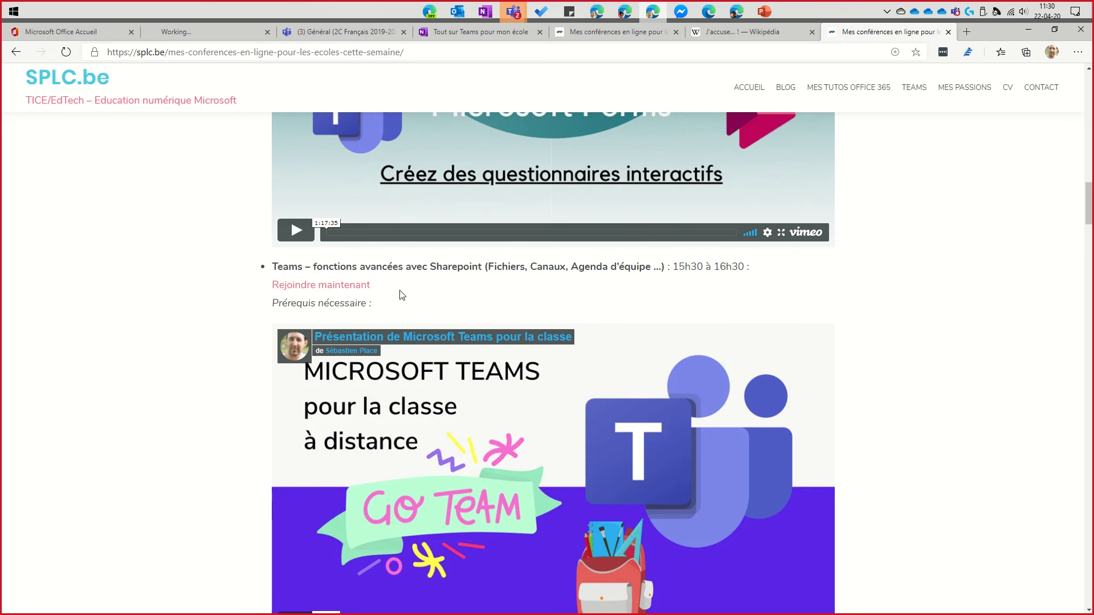
- Look through the Whiteboard session and the Jeudi and Vendredi programmes, and return to the article's beginning
{"action": "scroll", "coordinate": [402, 292], "scroll_direction": "down", "scroll_amount": 6}
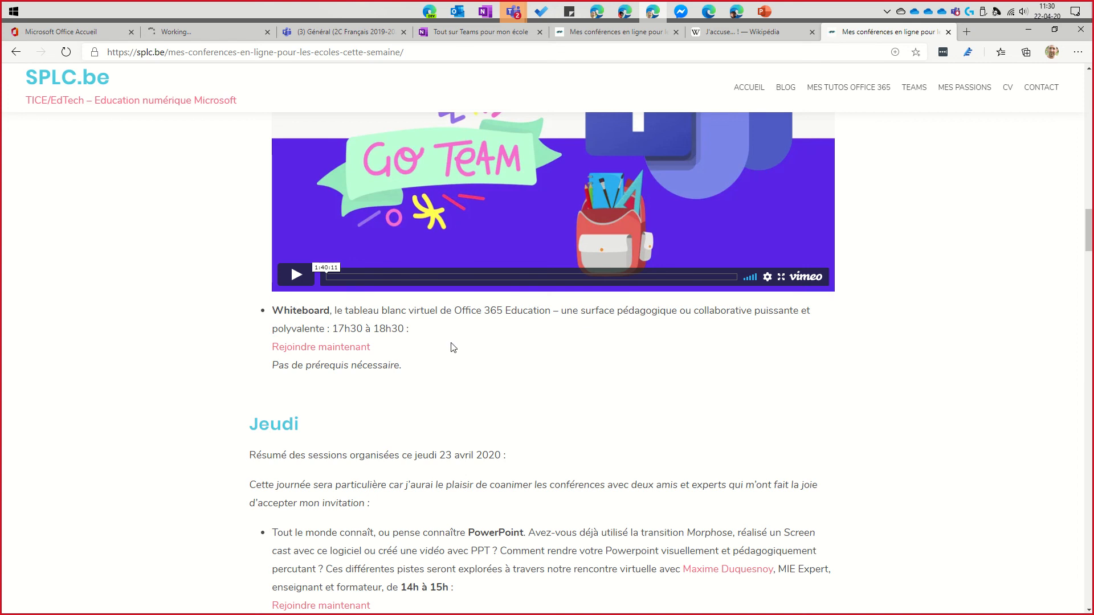
{"action": "scroll", "coordinate": [454, 347], "scroll_direction": "down", "scroll_amount": 8}
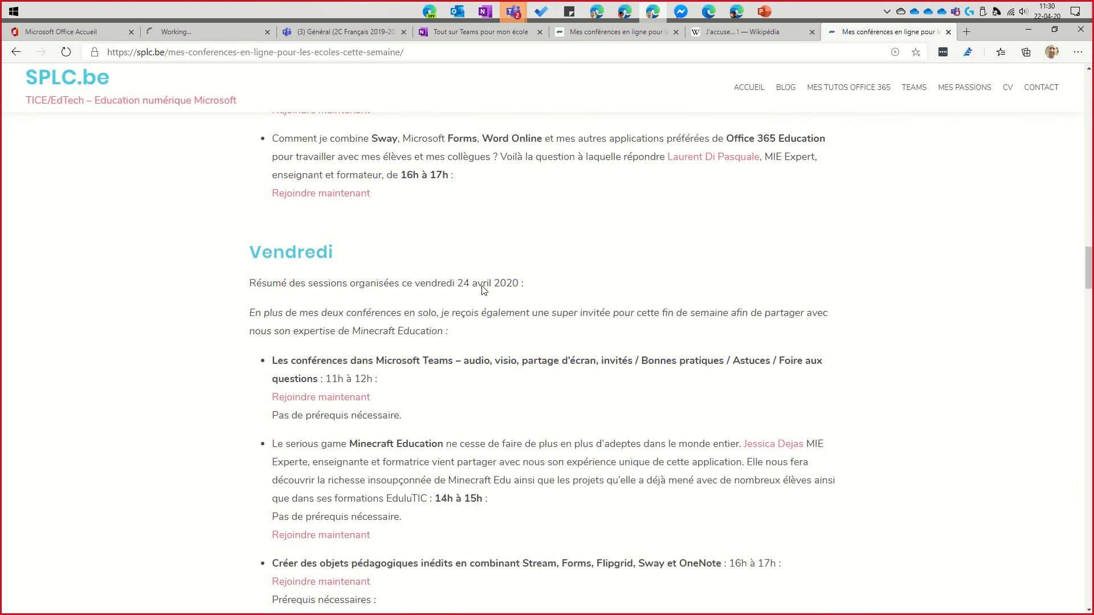
{"action": "scroll", "coordinate": [516, 433], "scroll_direction": "down", "scroll_amount": 5}
{"action": "scroll", "coordinate": [517, 407], "scroll_direction": "up", "scroll_amount": 20}
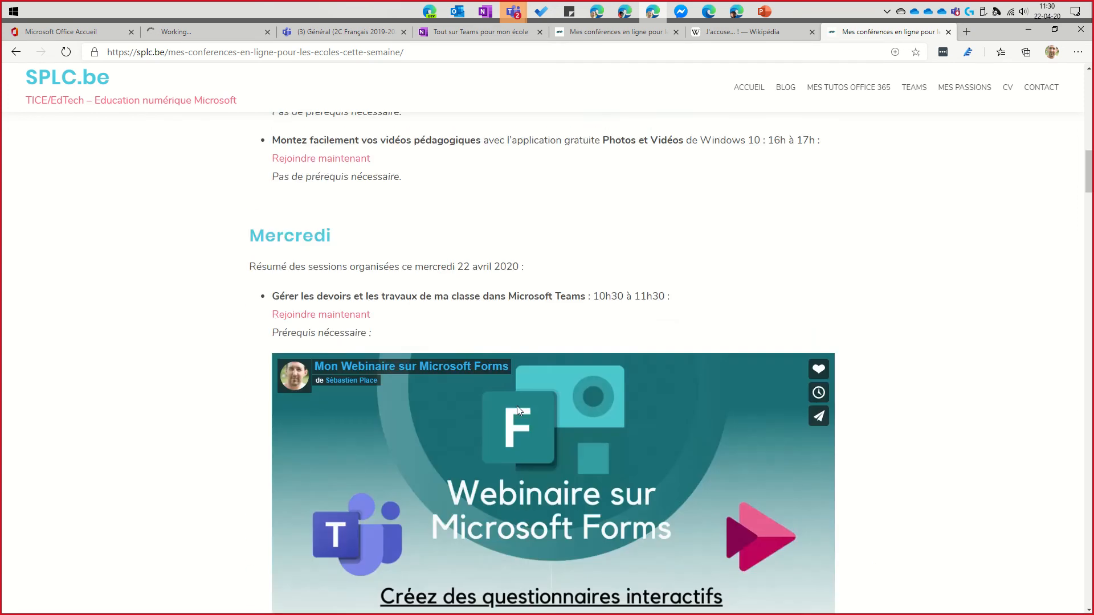
{"action": "scroll", "coordinate": [517, 406], "scroll_direction": "up", "scroll_amount": 3}
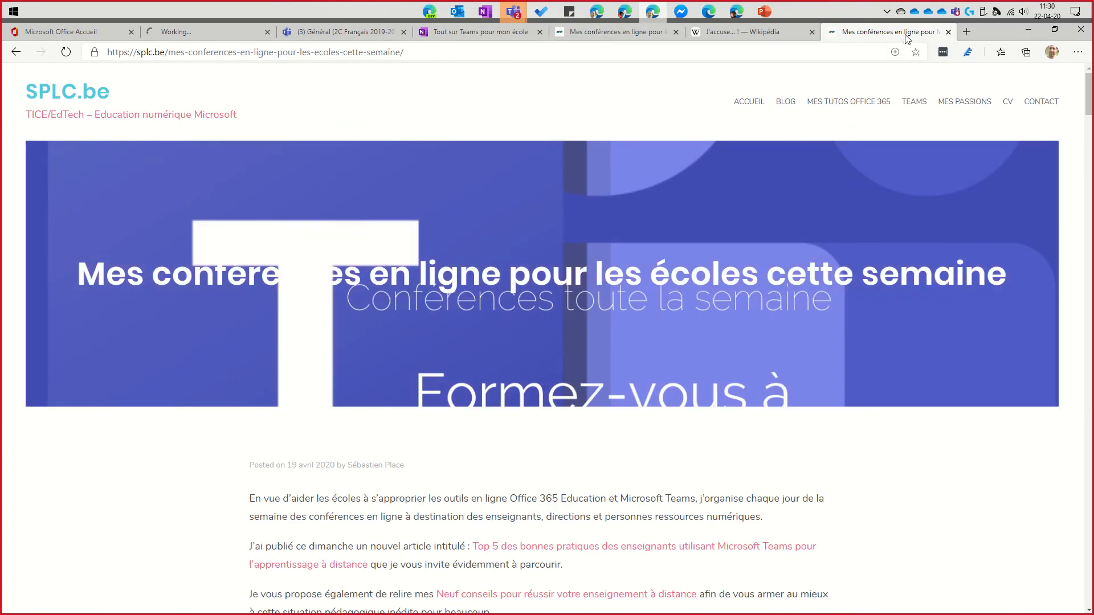
- Return to the splc.be home page, open "Mon guide ultime : Office Education" and display the notebook's "[Mon Webinaire] sur Microsoft Forms" page
{"action": "left_click", "coordinate": [16, 52]}
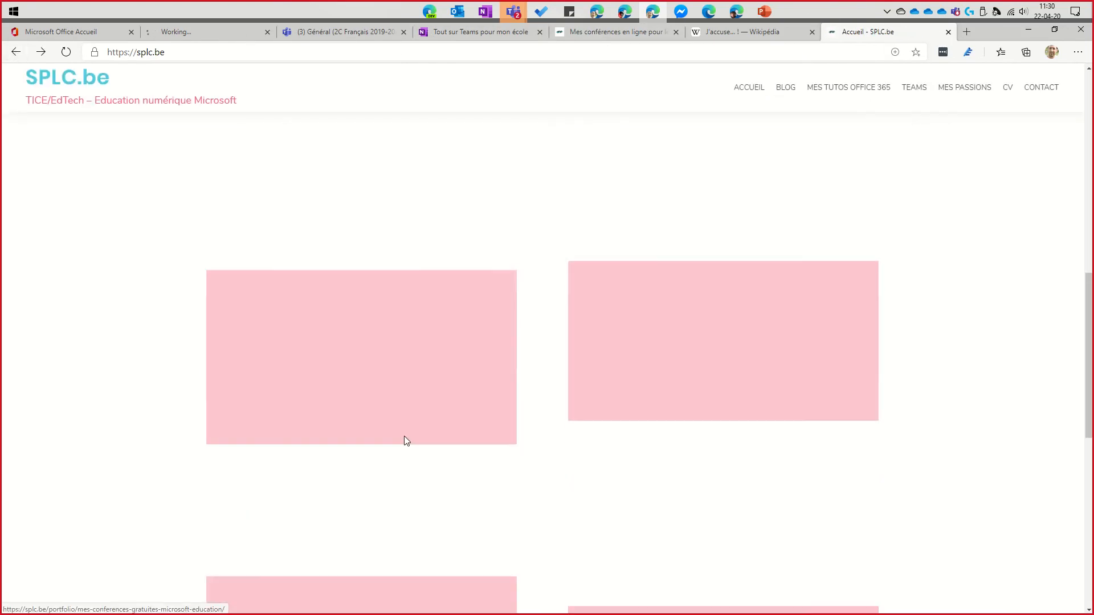
{"action": "scroll", "coordinate": [601, 384], "scroll_direction": "up", "scroll_amount": 3}
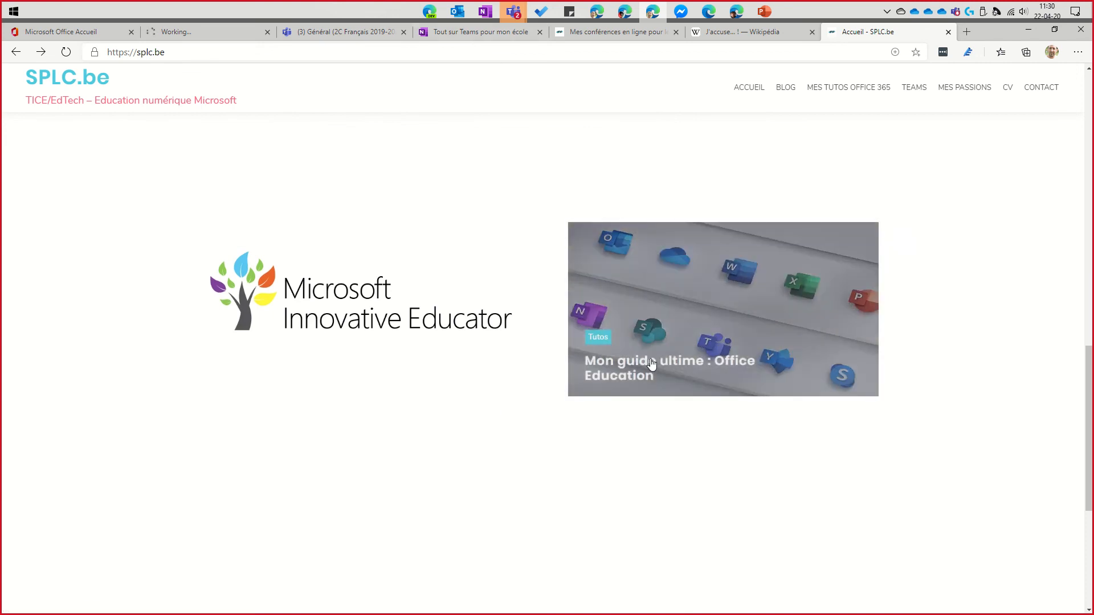
{"action": "left_click", "coordinate": [647, 371]}
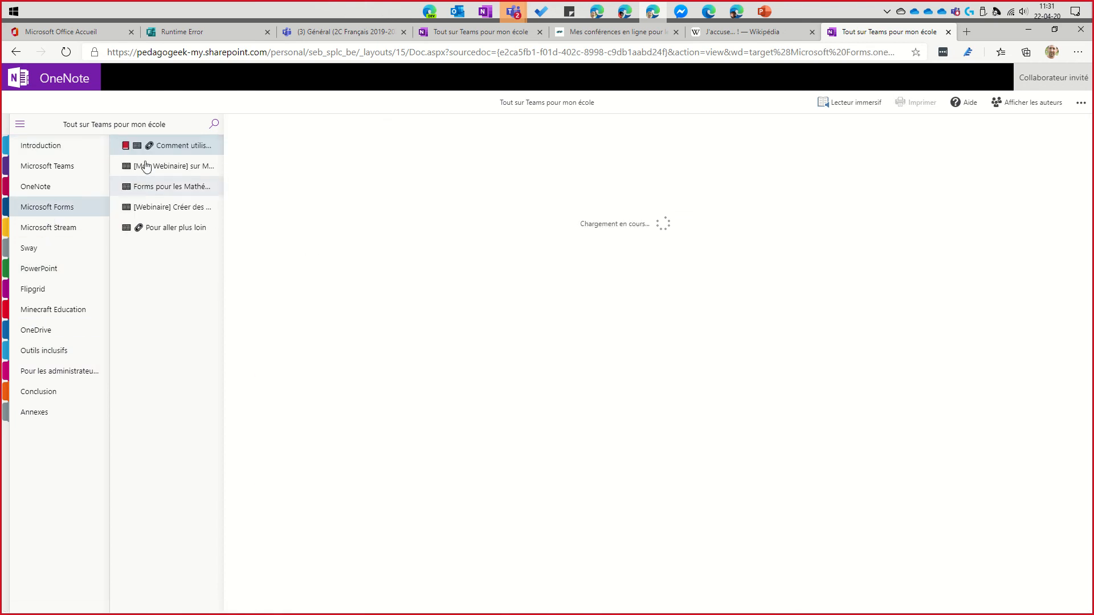
{"action": "left_click", "coordinate": [174, 169]}
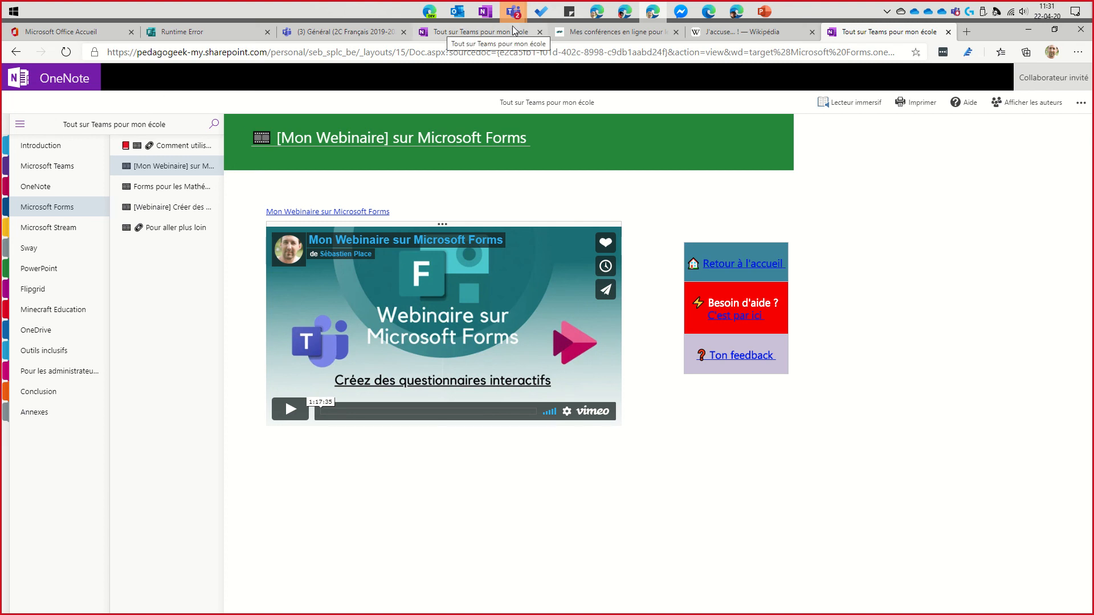
- Return to the Devoirs list of 2C Français 2019-2020 in Teams and view the assignment creation options
{"action": "left_click", "coordinate": [365, 32]}
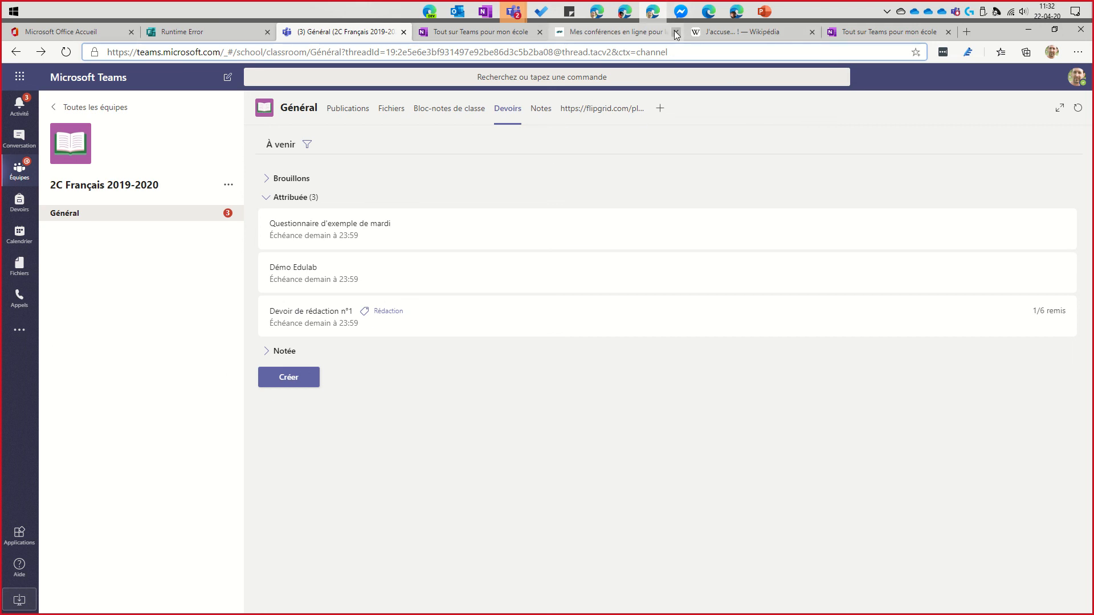
{"action": "mouse_move", "coordinate": [730, 12]}
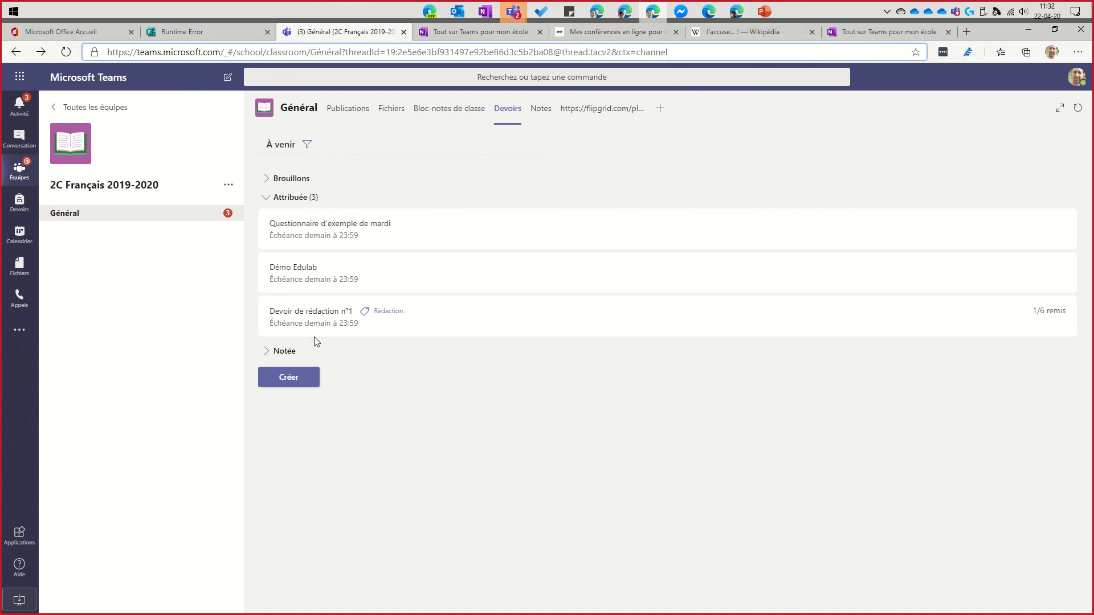
{"action": "left_click", "coordinate": [291, 377]}
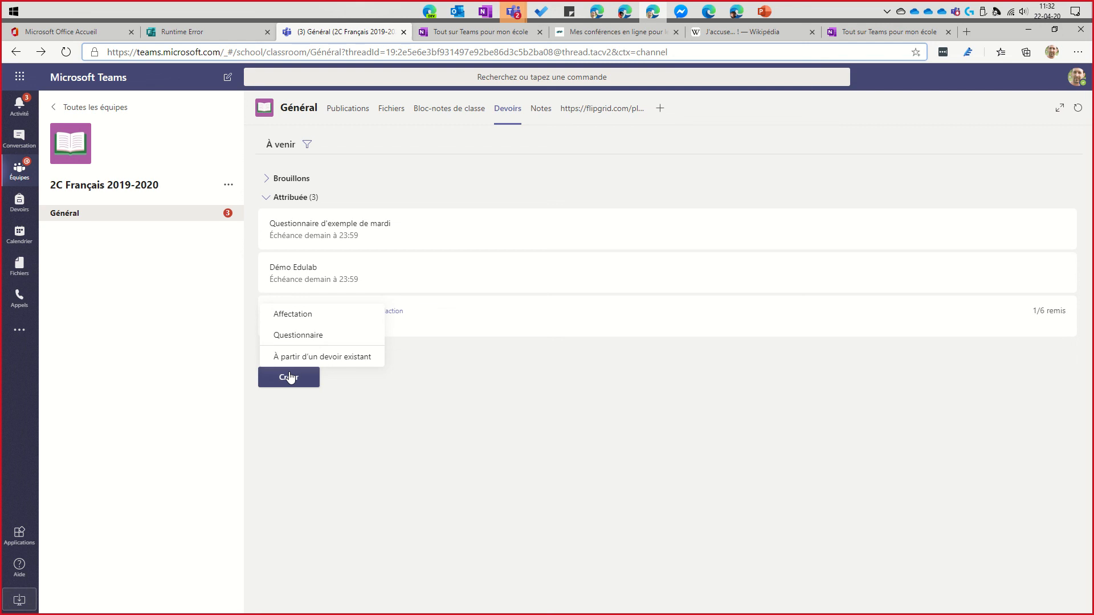
{"action": "left_click", "coordinate": [292, 431]}
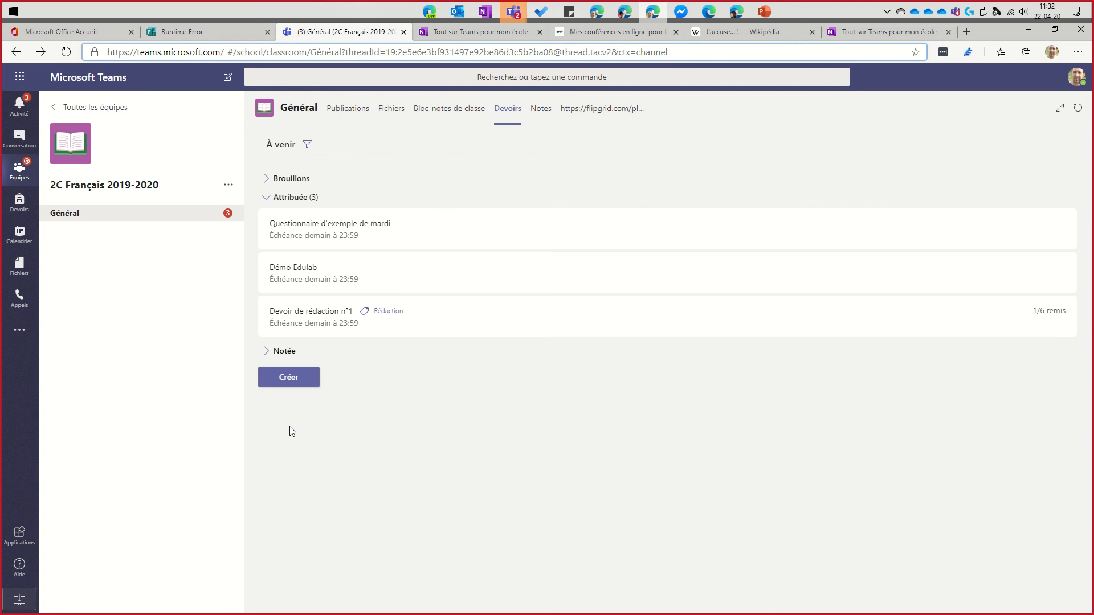
- Start a new assignment (Affectation), view the sources available for adding resources, discard it and review the creation options again
{"action": "left_click", "coordinate": [288, 377]}
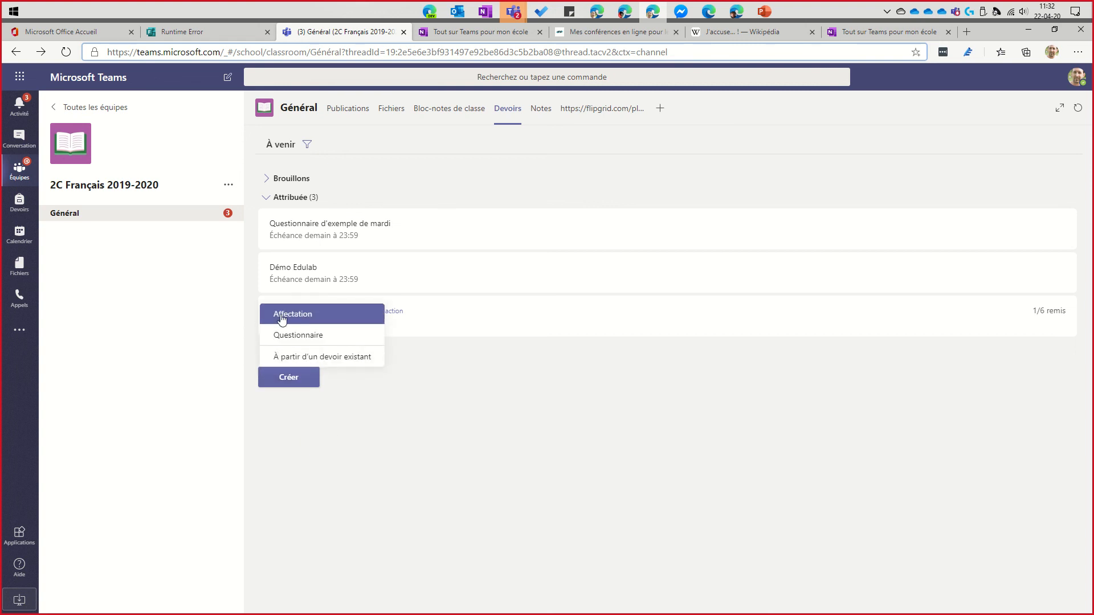
{"action": "left_click", "coordinate": [302, 319]}
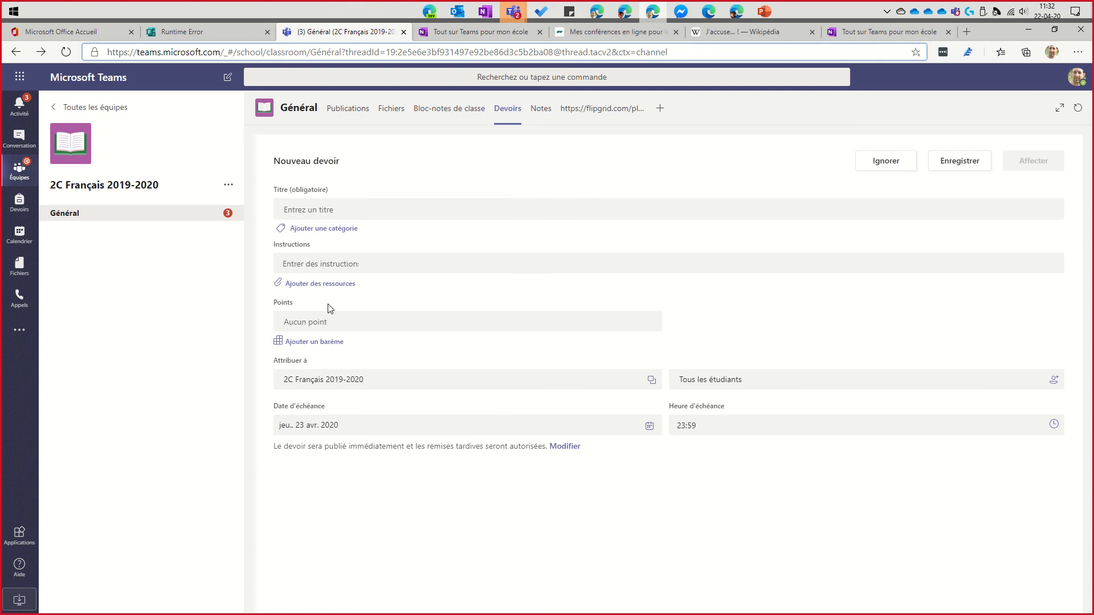
{"action": "left_click", "coordinate": [303, 285]}
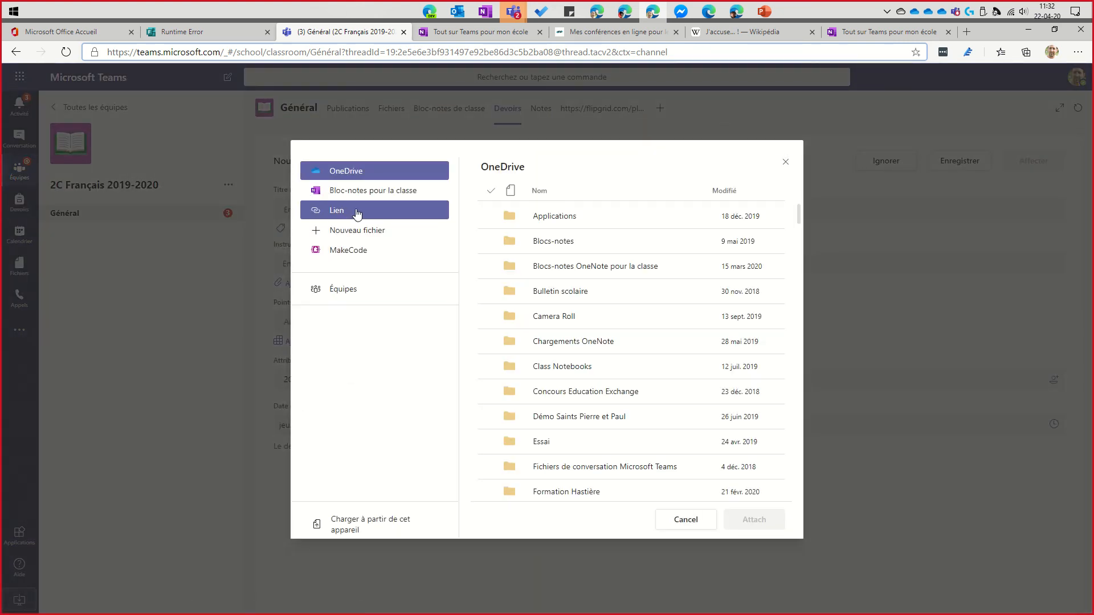
{"action": "left_click", "coordinate": [675, 520]}
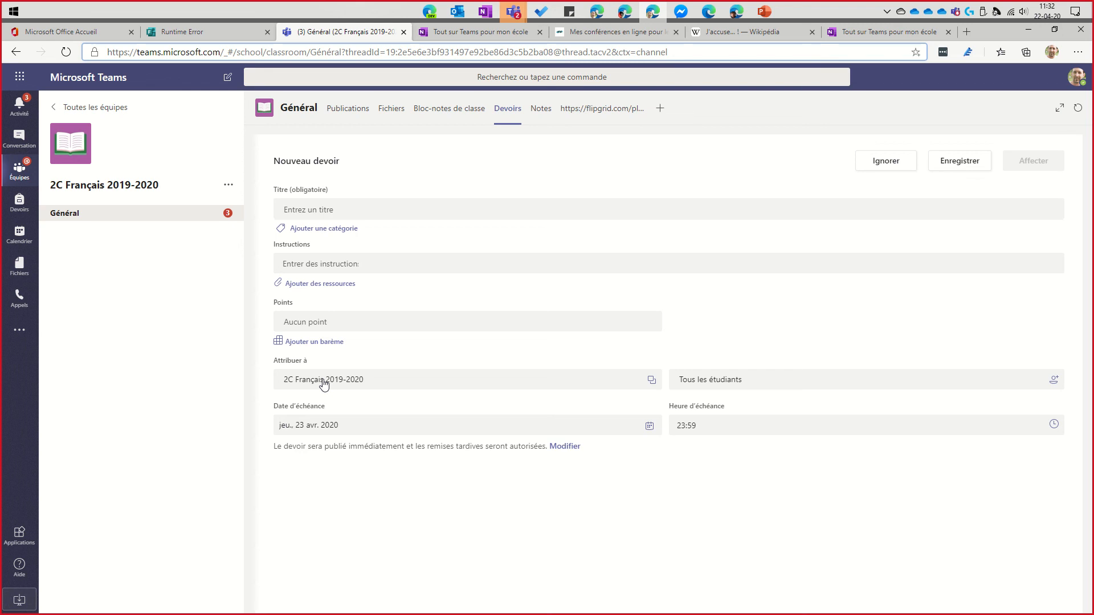
{"action": "left_click", "coordinate": [885, 161]}
{"action": "left_click", "coordinate": [291, 377]}
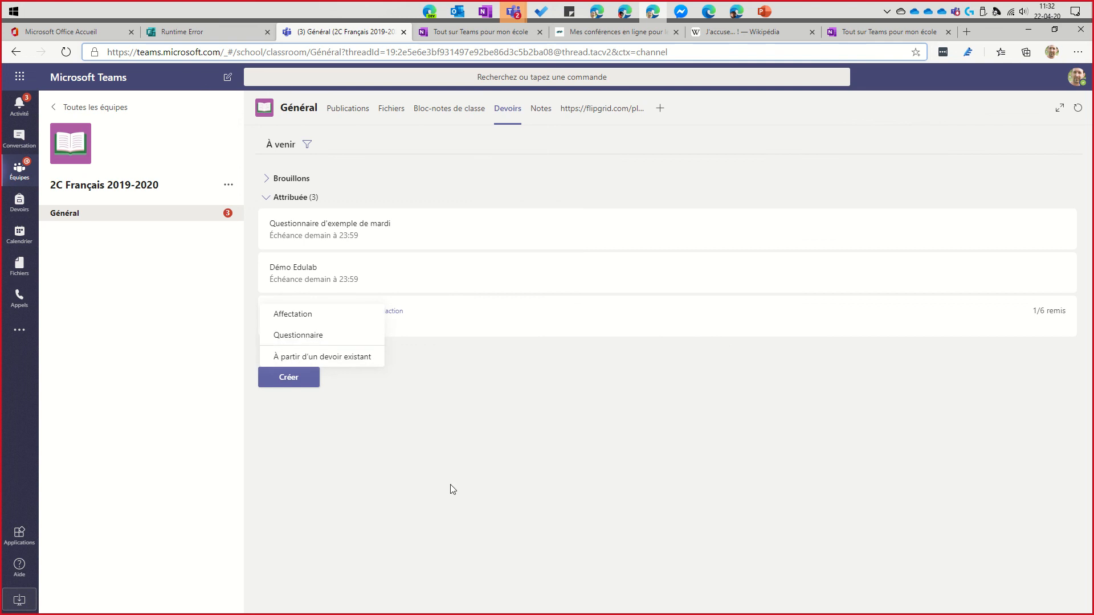
{"action": "left_click", "coordinate": [439, 446]}
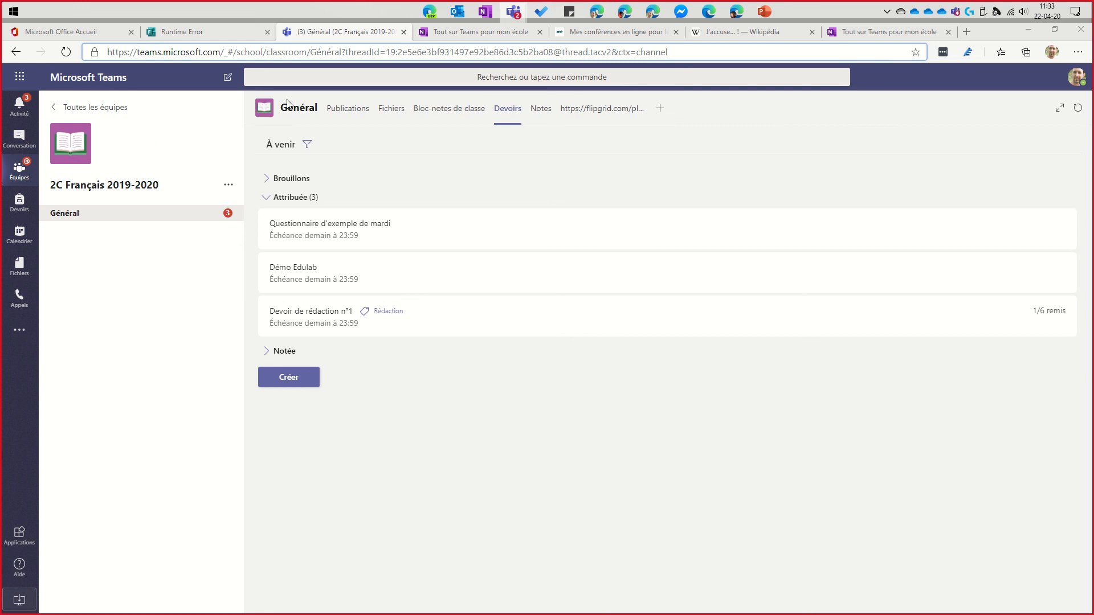
- Start another new assignment (Affectation), view the Lien option for adding a web address as a resource and close the resource picker
{"action": "left_click", "coordinate": [290, 377]}
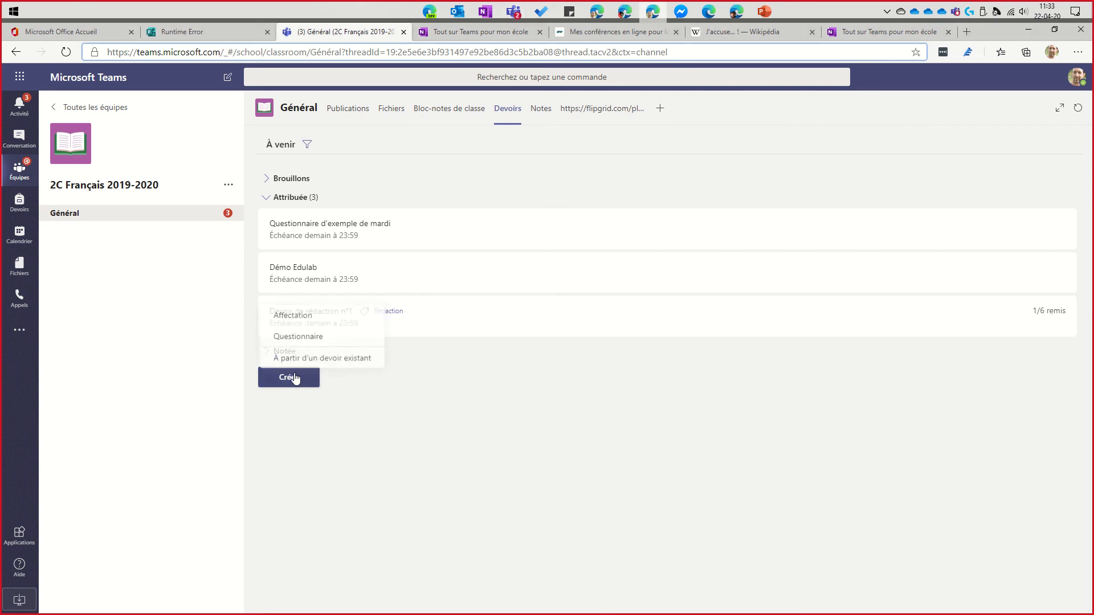
{"action": "left_click", "coordinate": [316, 316]}
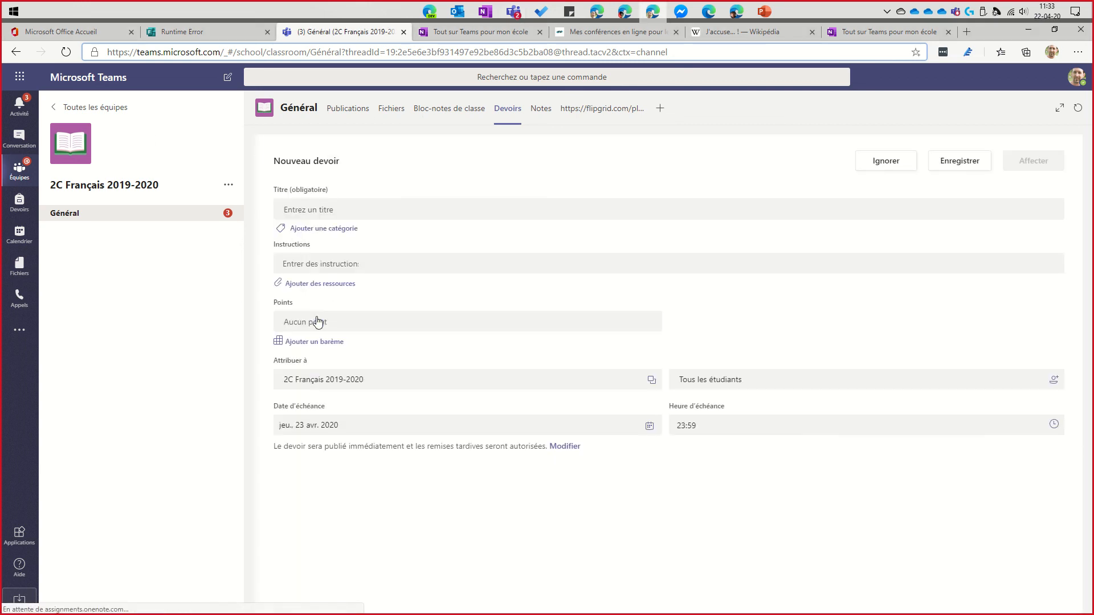
{"action": "left_click", "coordinate": [311, 284]}
{"action": "left_click", "coordinate": [336, 211]}
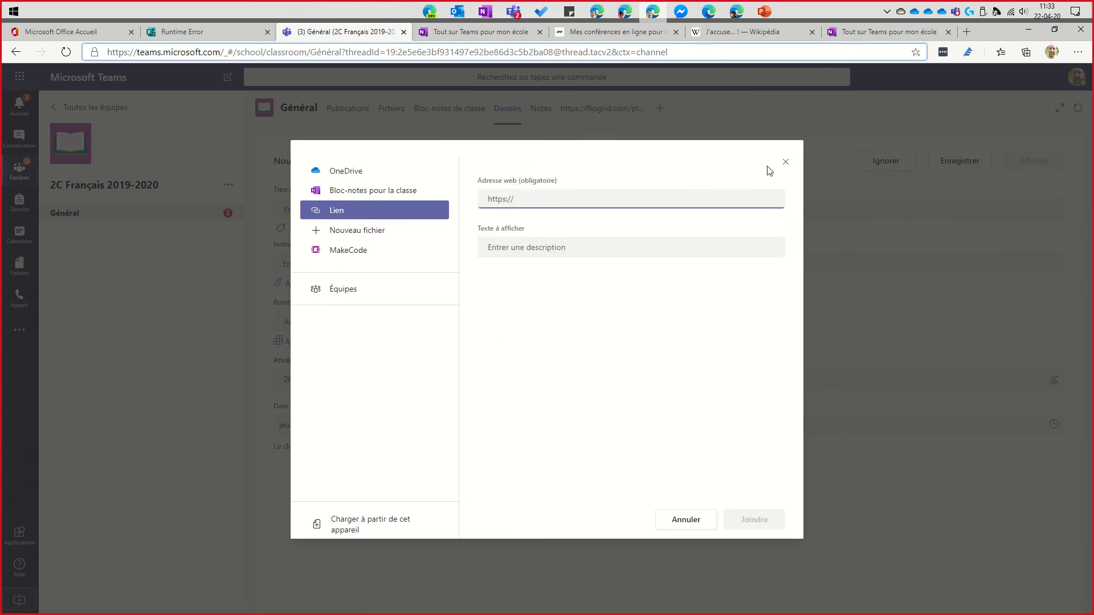
{"action": "left_click", "coordinate": [785, 163]}
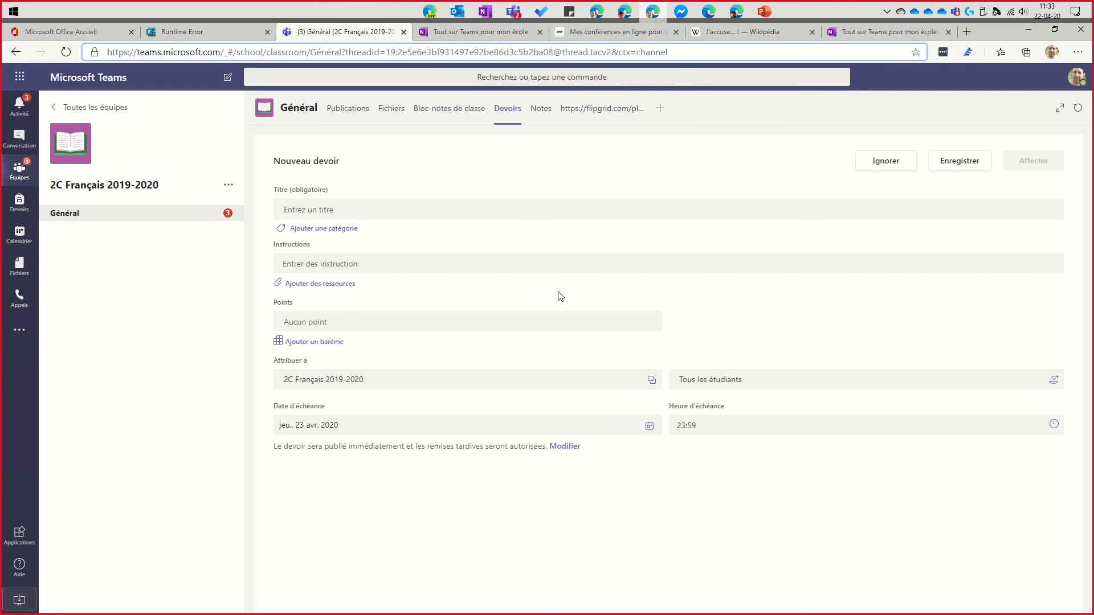